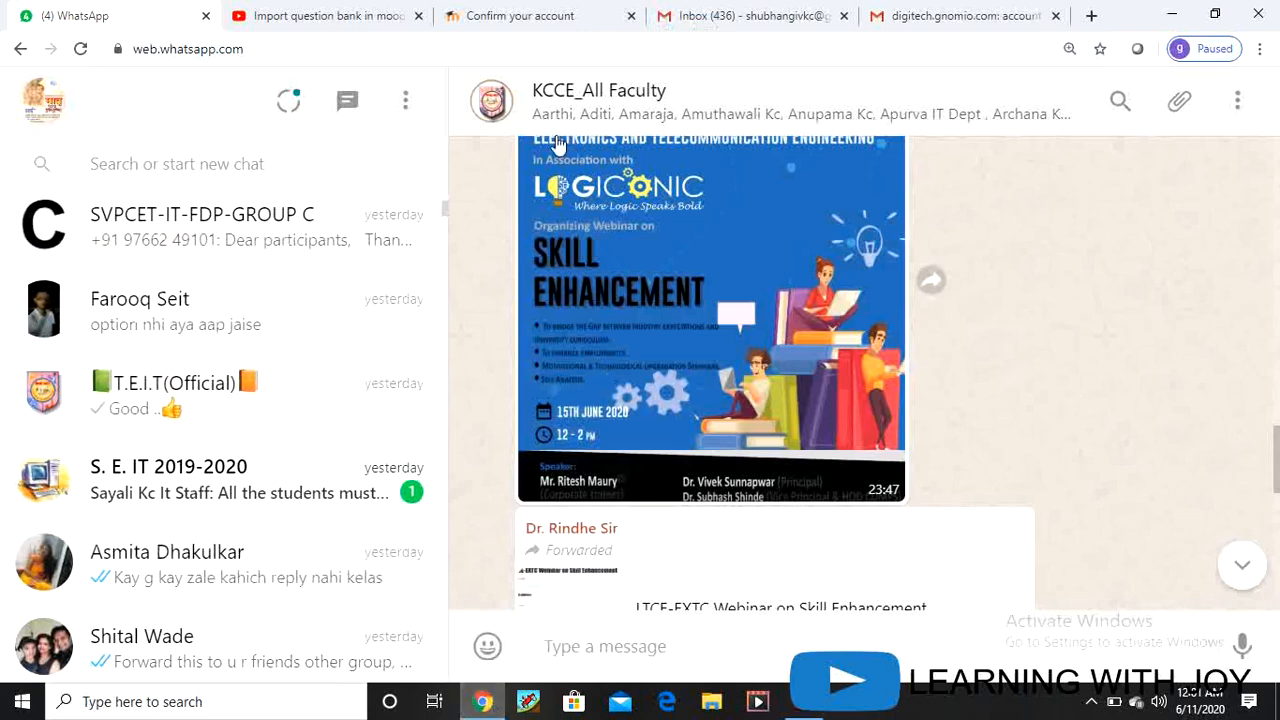
pyautogui.click(1091, 16)
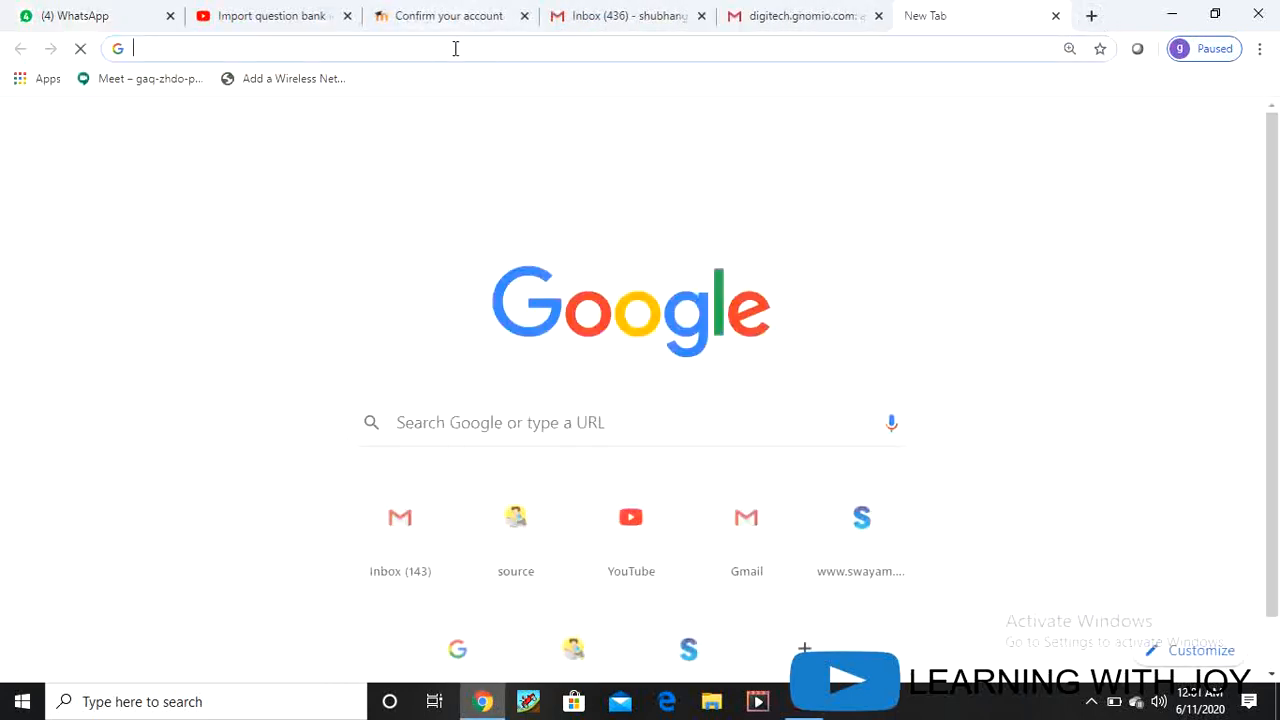
pyautogui.write('WW')
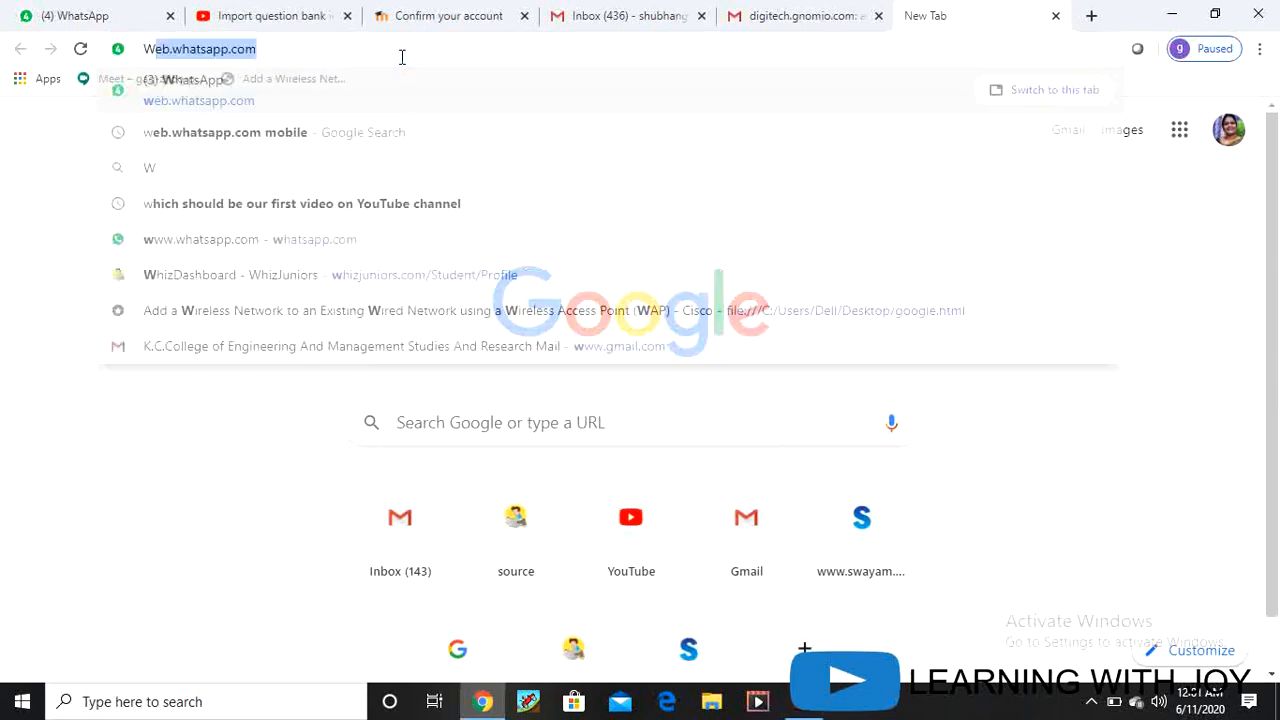
pyautogui.press('BackSpace')
pyautogui.press('BackSpace')
pyautogui.press('BackSpace')
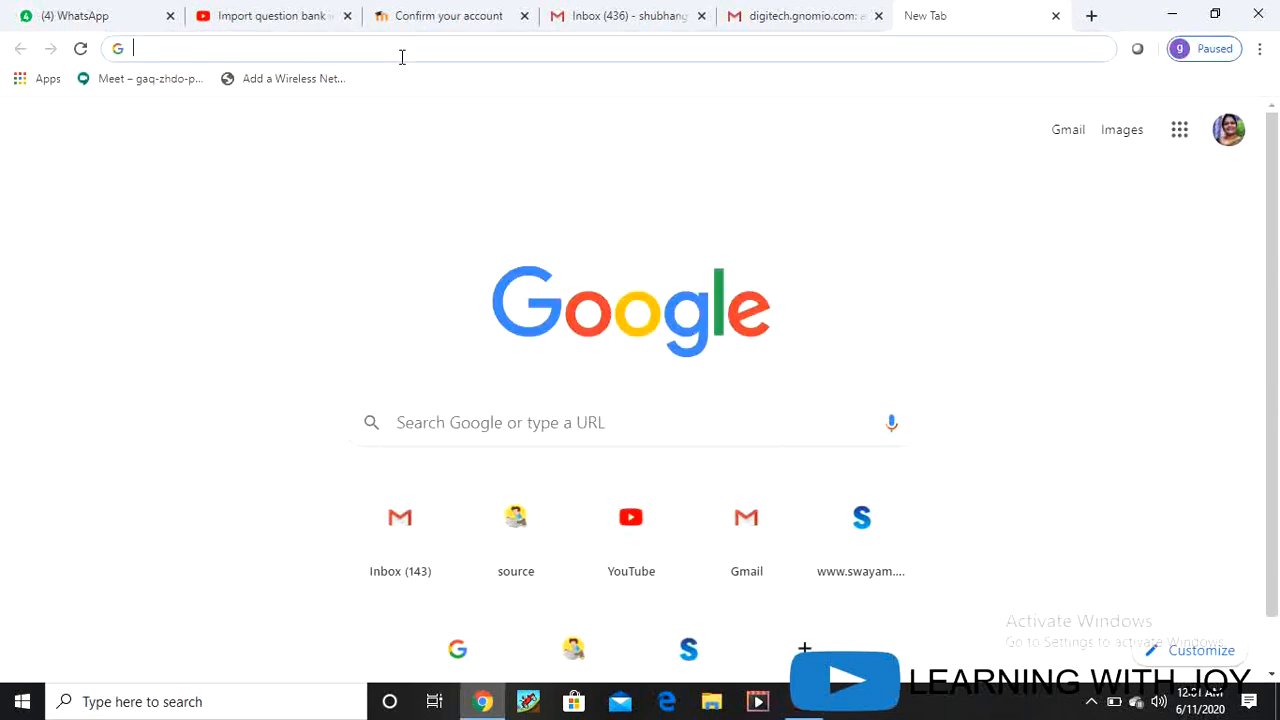
pyautogui.write('www.')
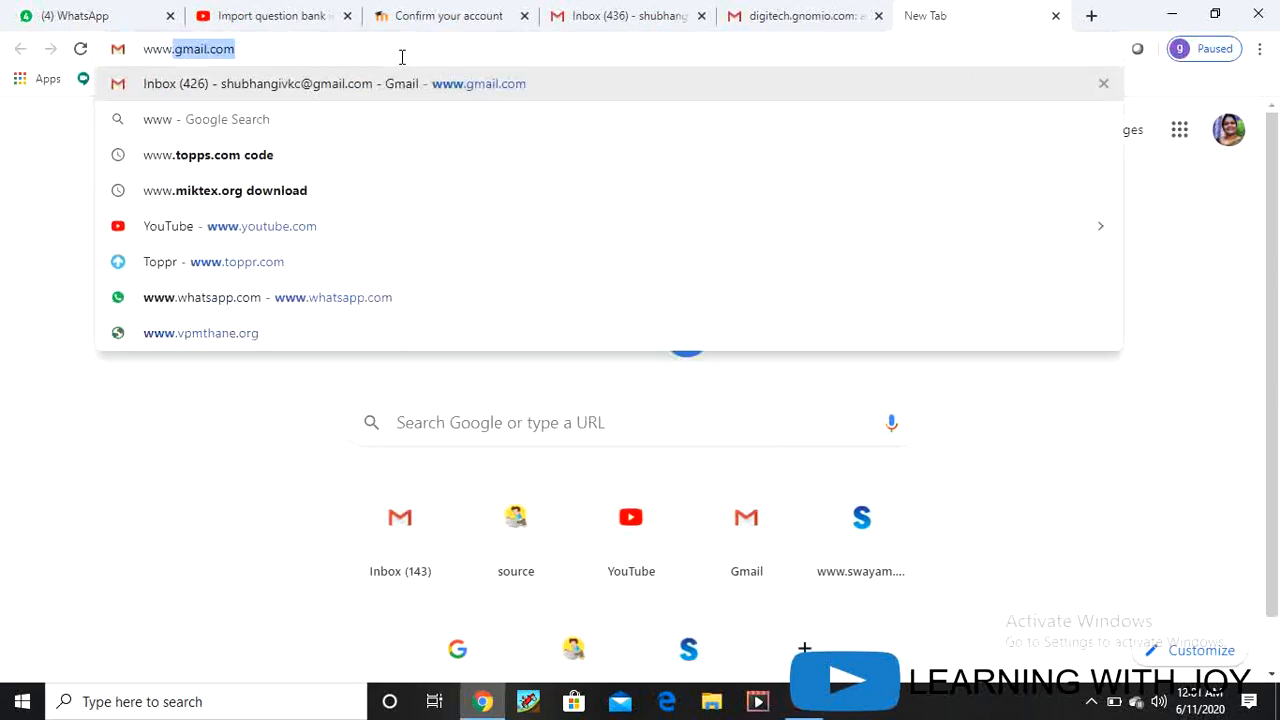
pyautogui.write('gnomi')
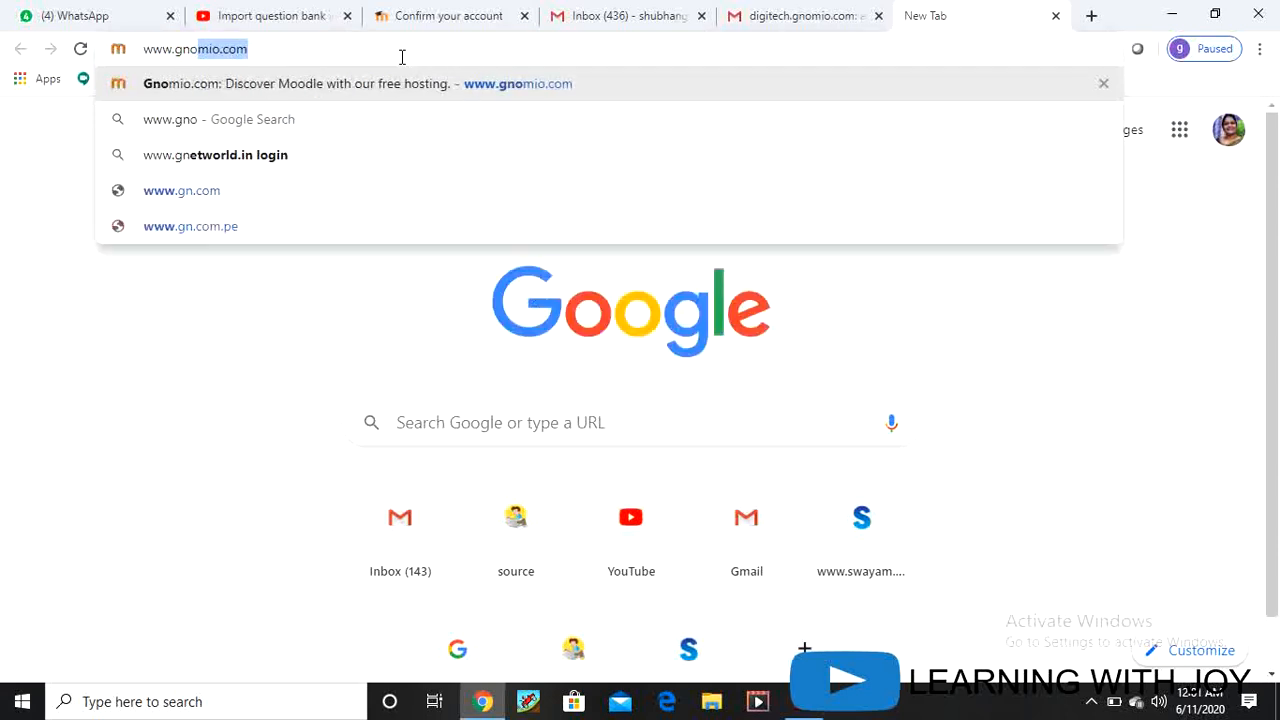
pyautogui.write('o')
pyautogui.press('Return')
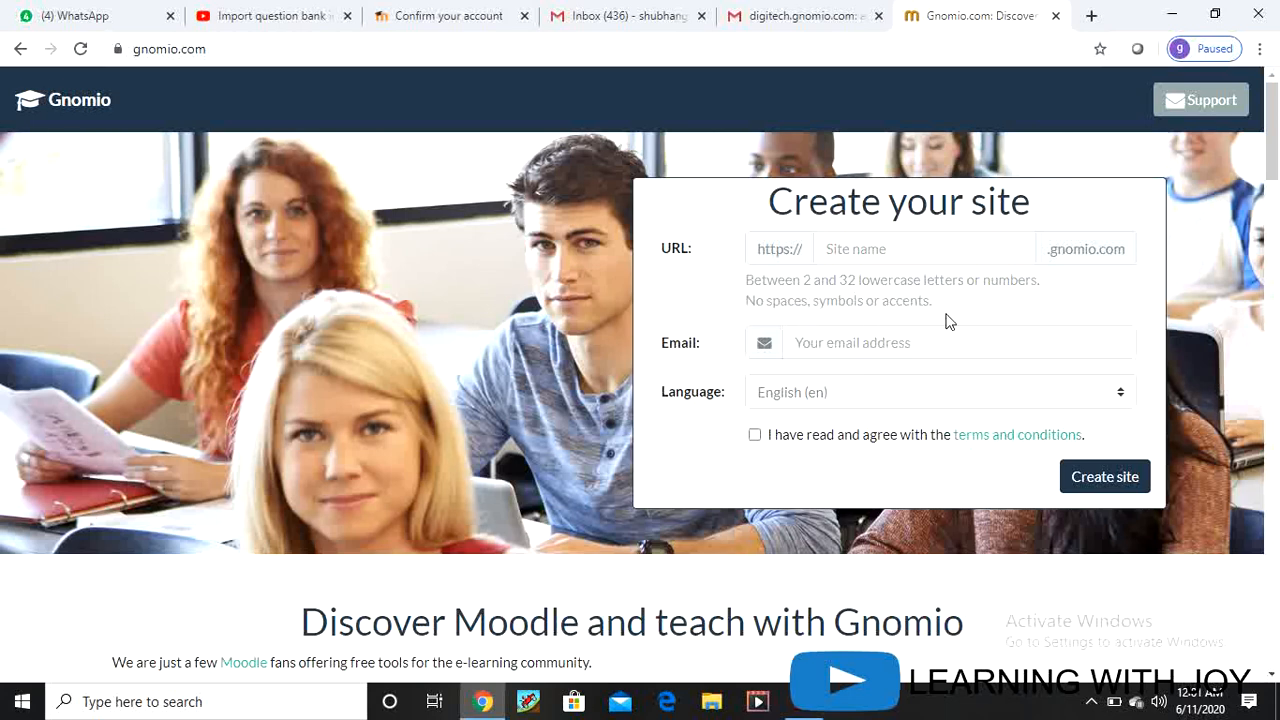
pyautogui.scroll(-1, 948, 320)
pyautogui.click(873, 250)
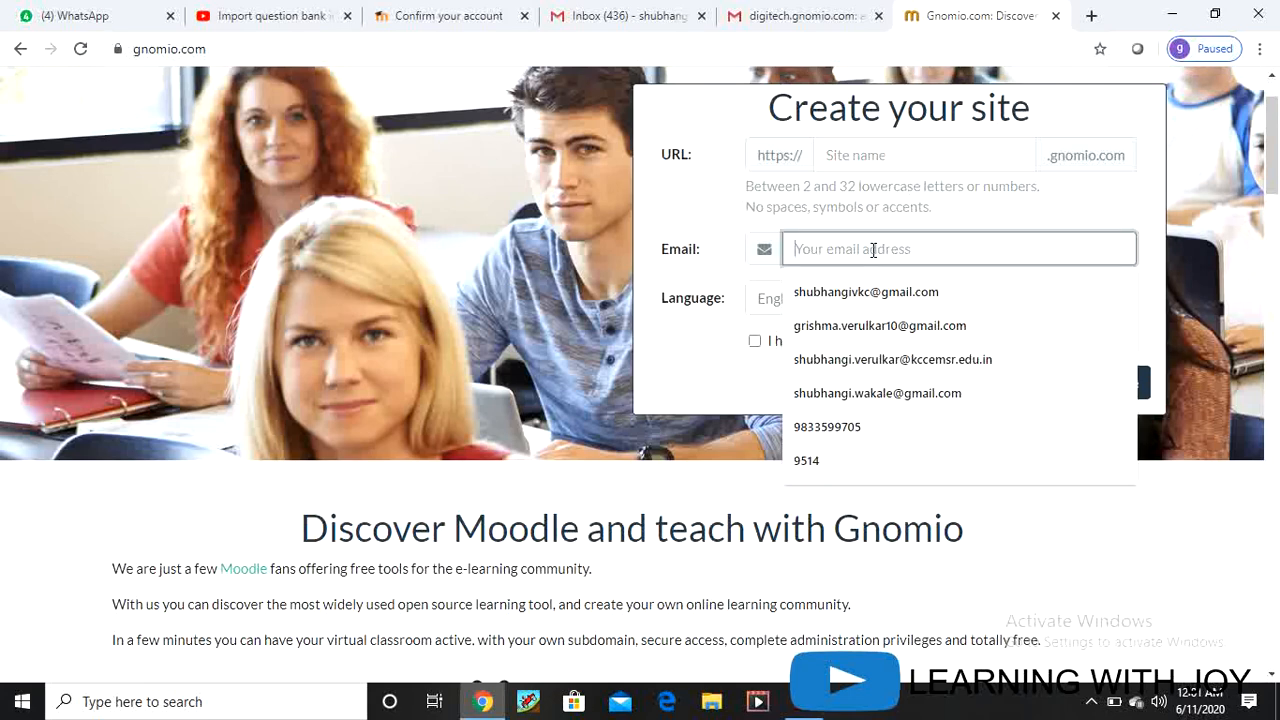
pyautogui.click(689, 343)
pyautogui.click(866, 300)
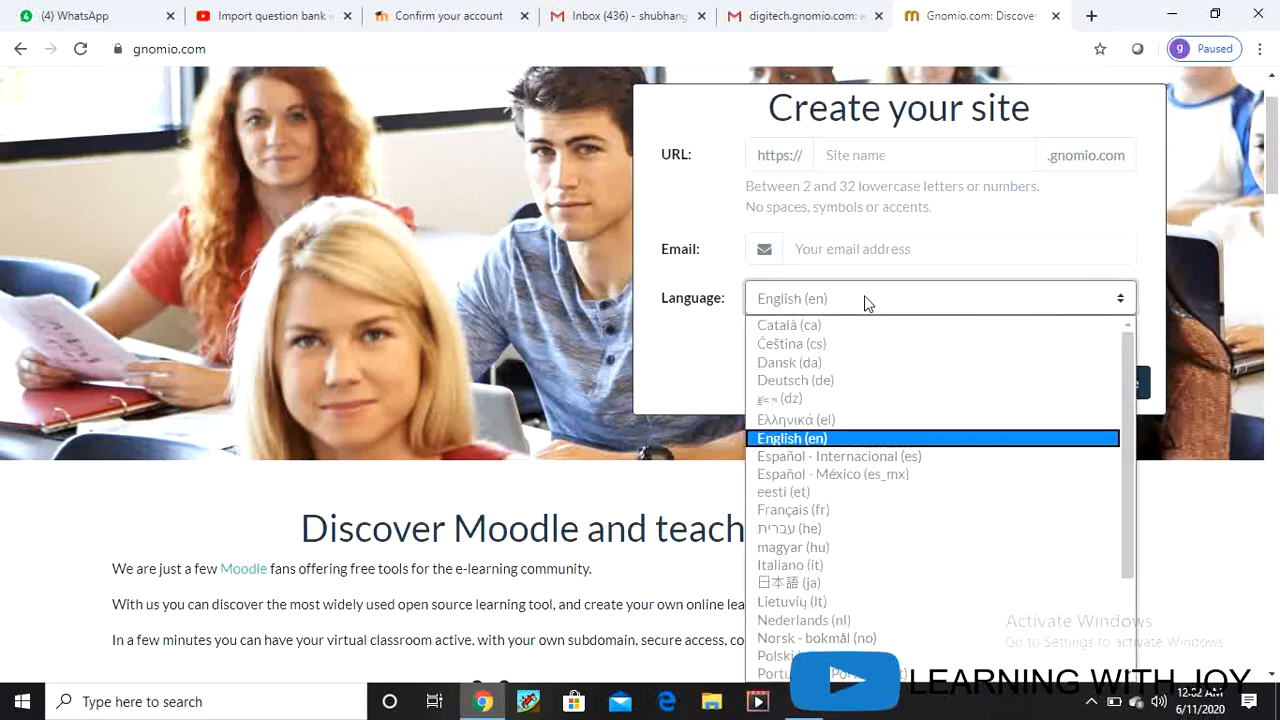
pyautogui.click(716, 353)
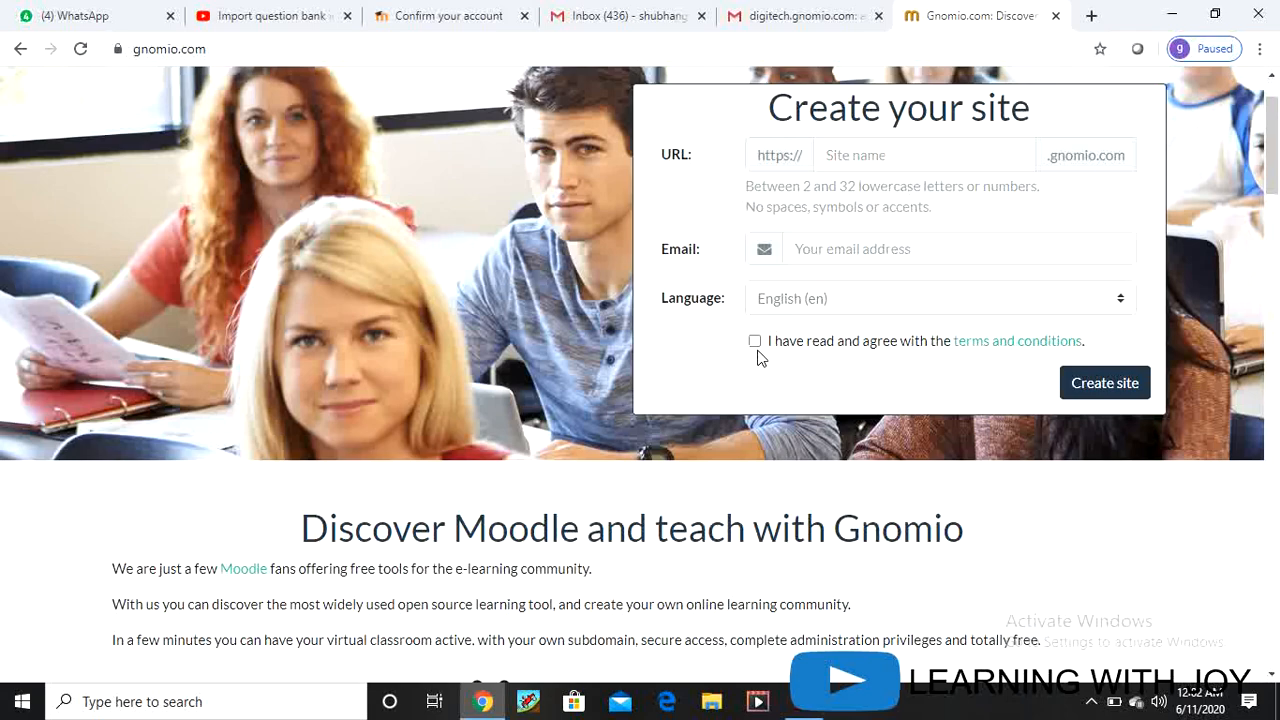
pyautogui.click(995, 342)
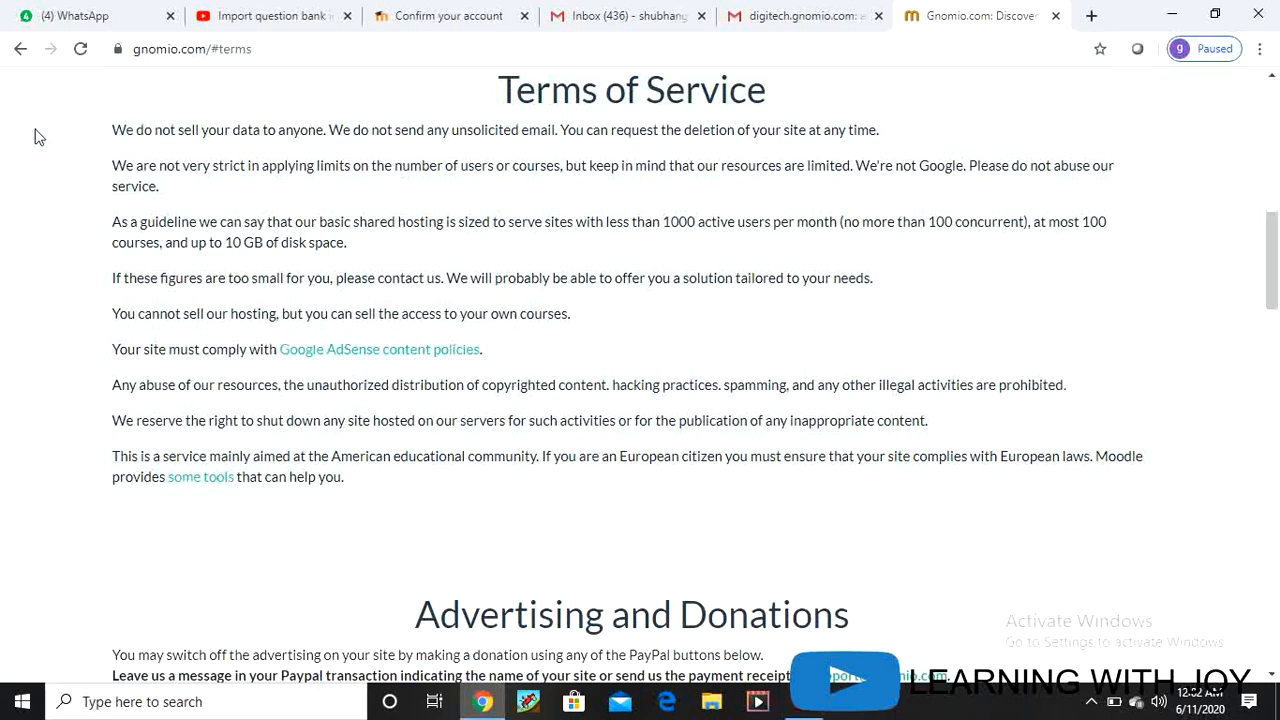
pyautogui.click(20, 50)
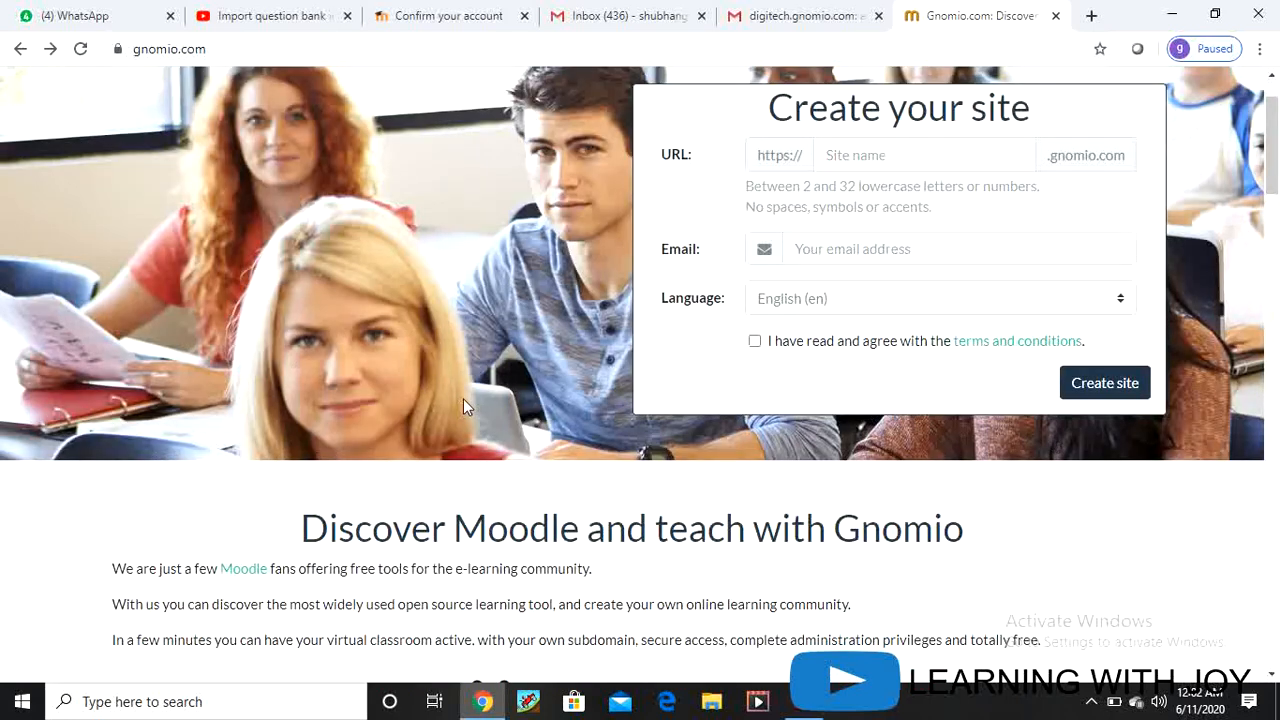
pyautogui.scroll(-2, 464, 399)
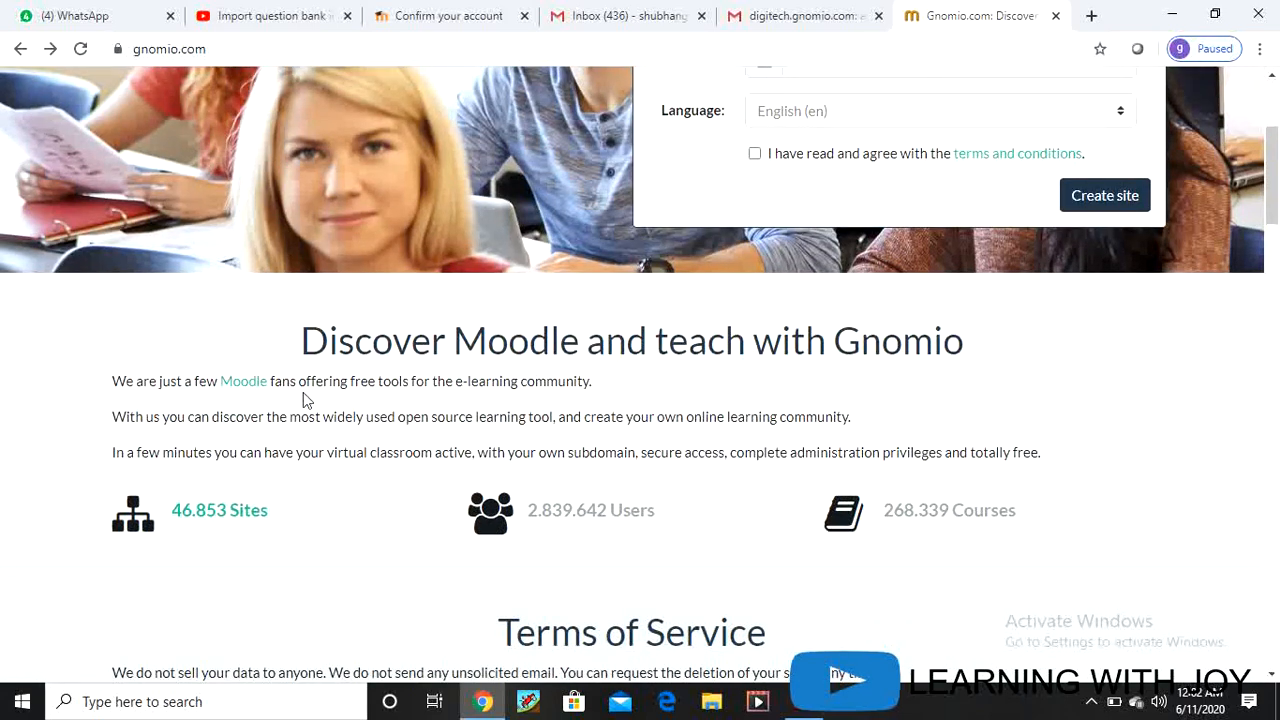
pyautogui.scroll(-8, 408, 440)
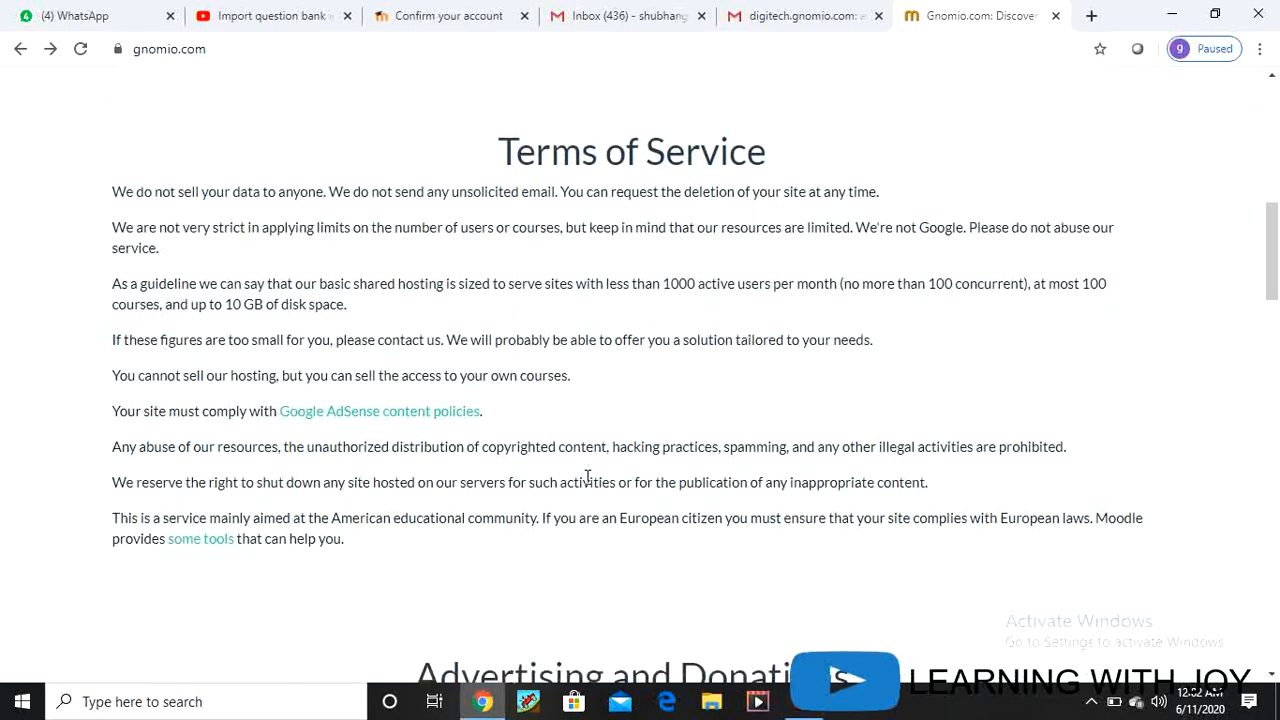
pyautogui.scroll(-3, 588, 478)
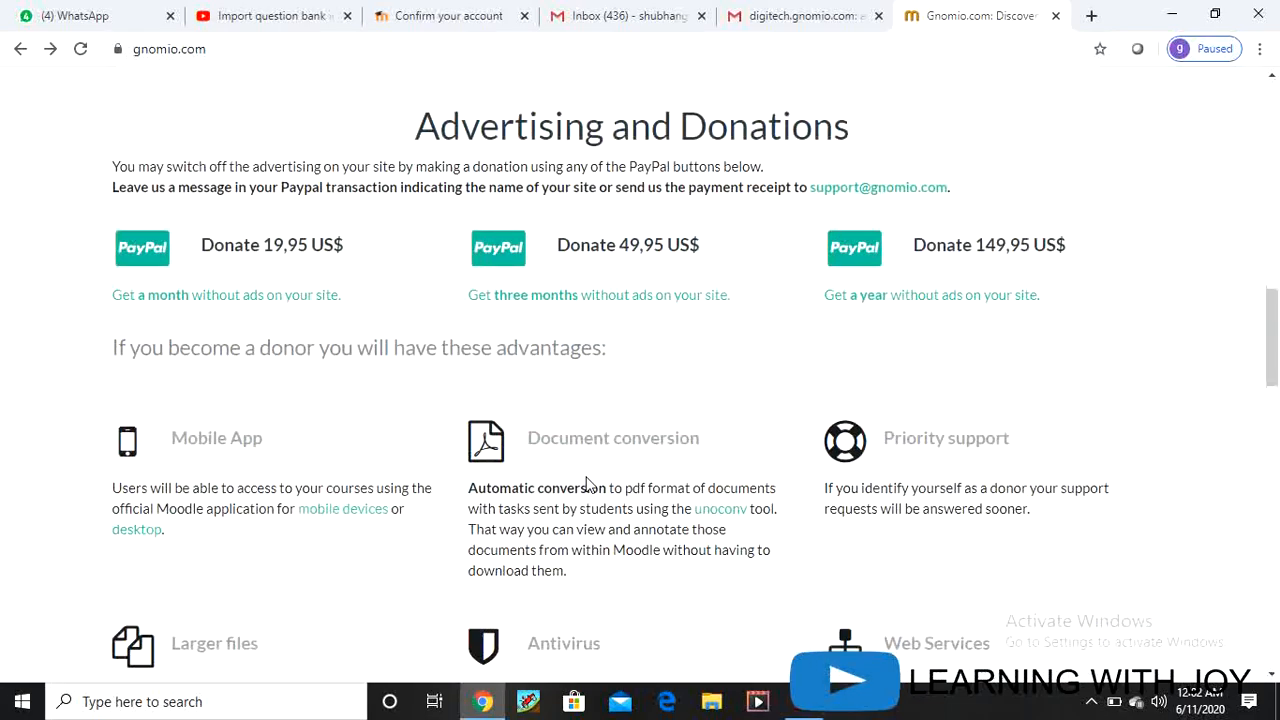
pyautogui.scroll(-2, 590, 485)
pyautogui.scroll(1, 590, 485)
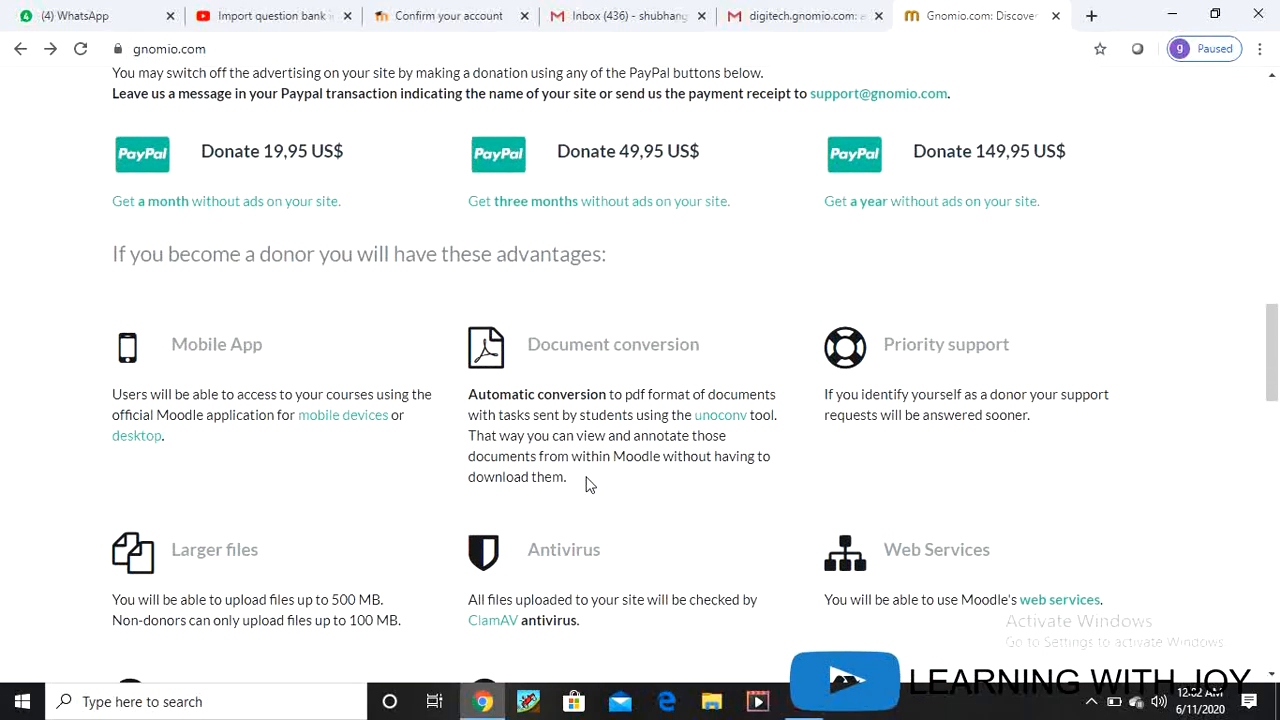
pyautogui.scroll(12, 590, 485)
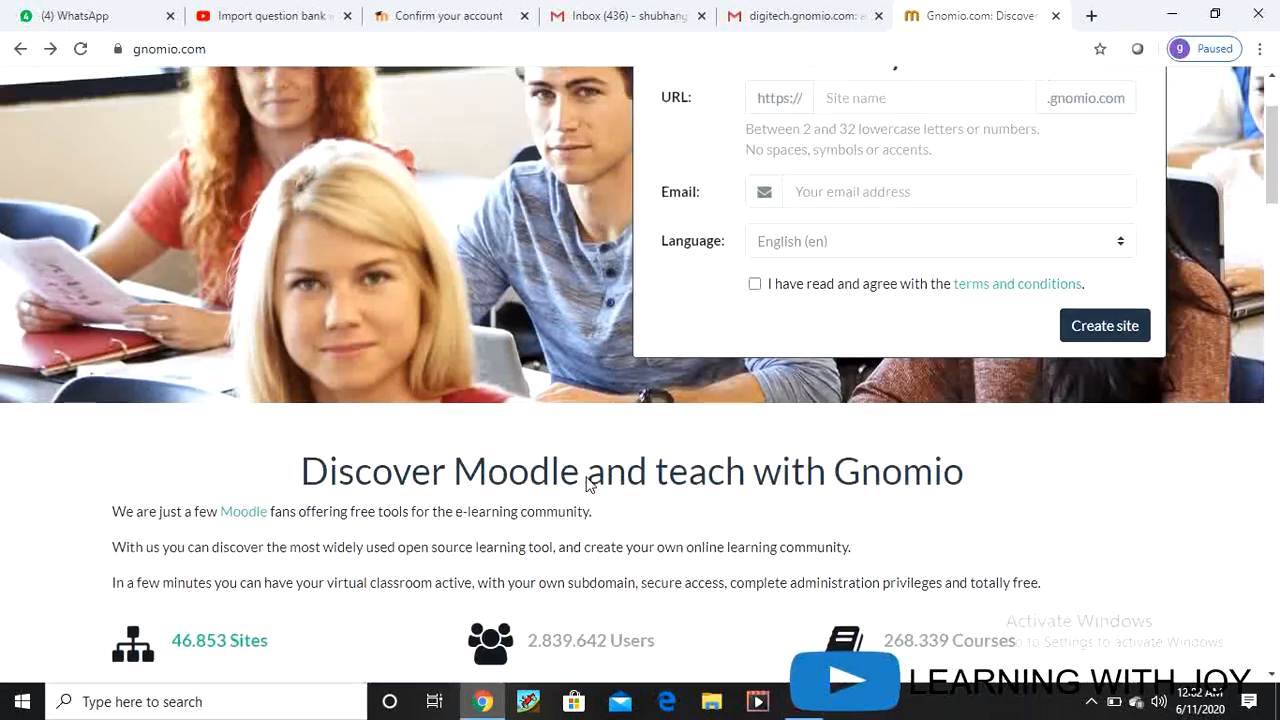
pyautogui.scroll(2, 588, 484)
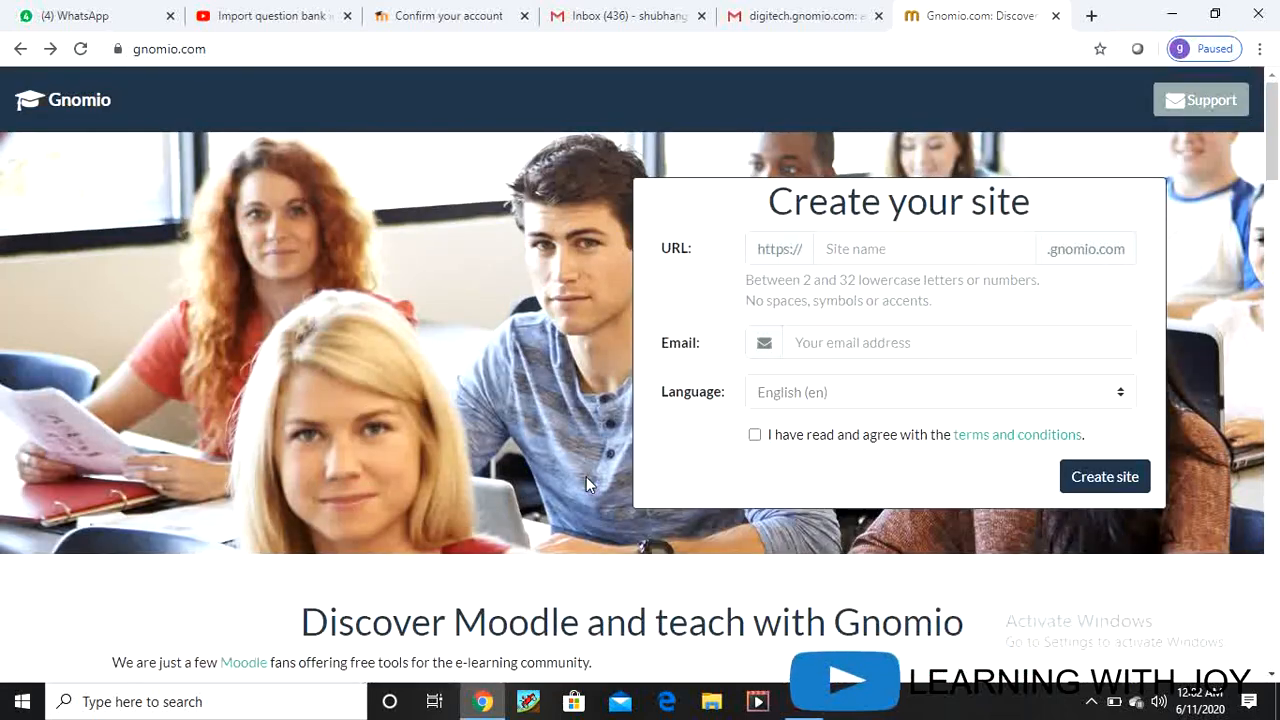
# Step: Enter a site name and the saved email, accept the terms, and submit the Gnomio signup
pyautogui.click(841, 246)
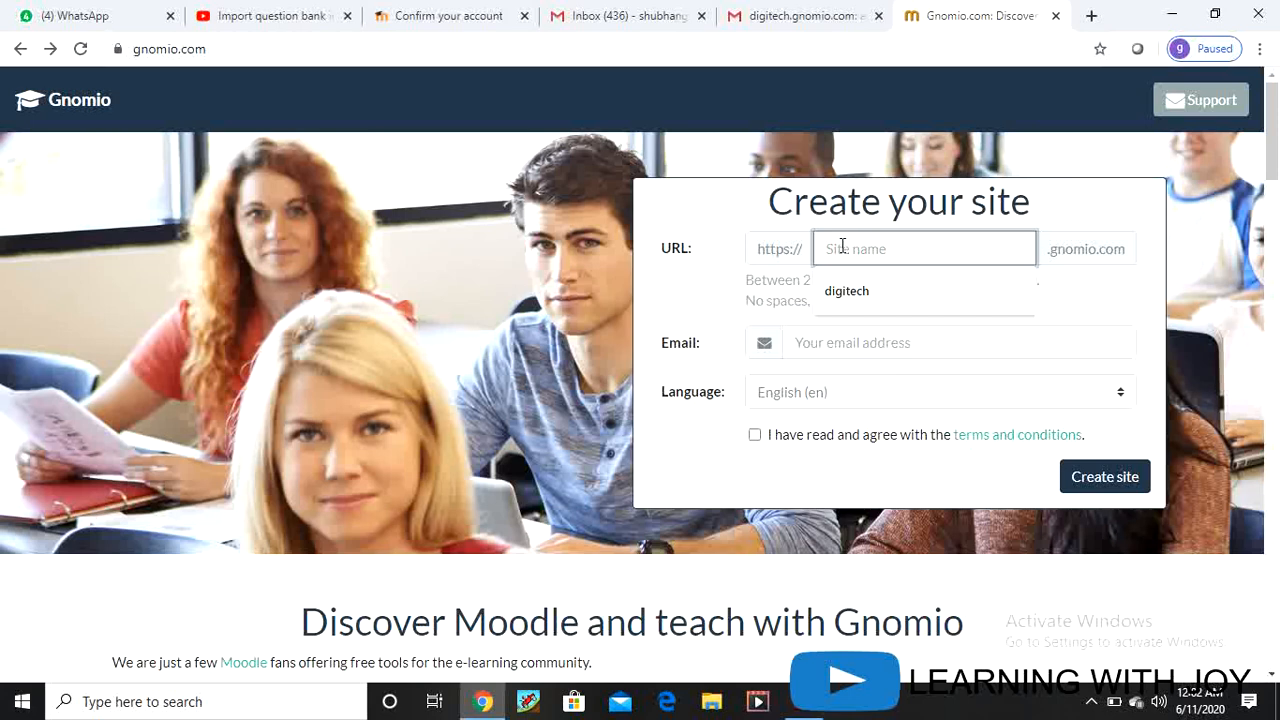
pyautogui.write('shubhangiv')
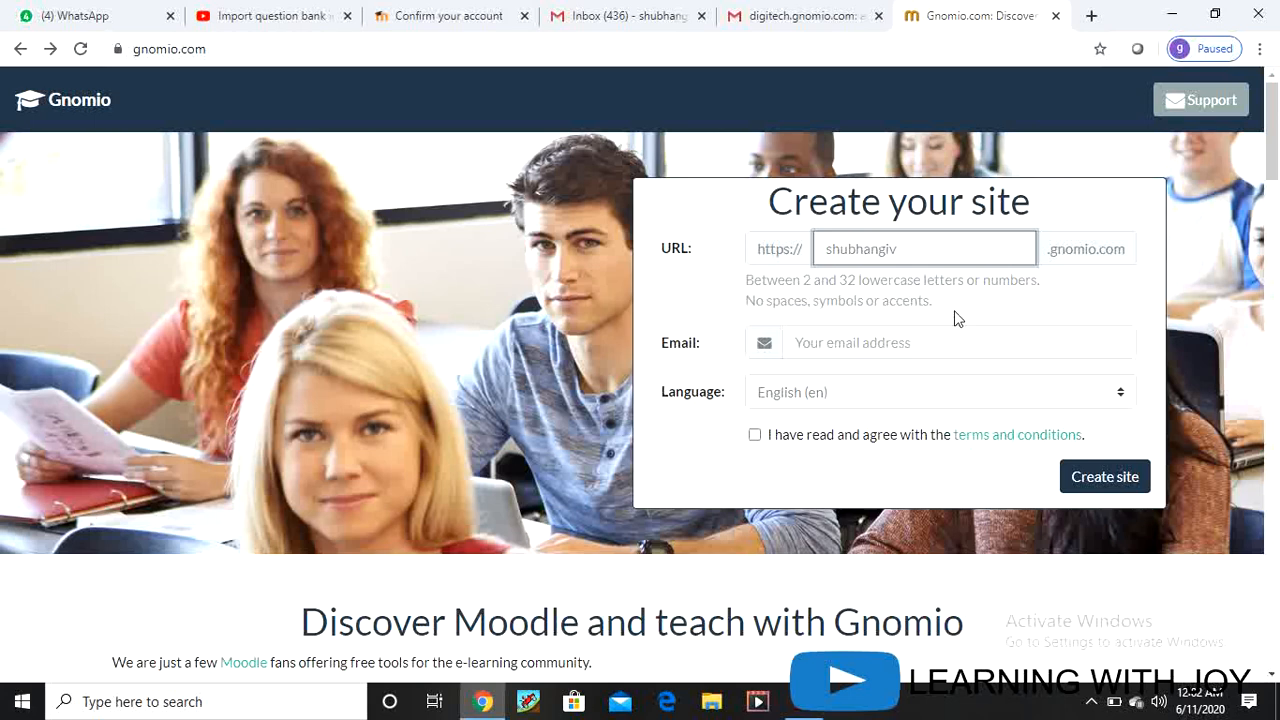
pyautogui.click(839, 345)
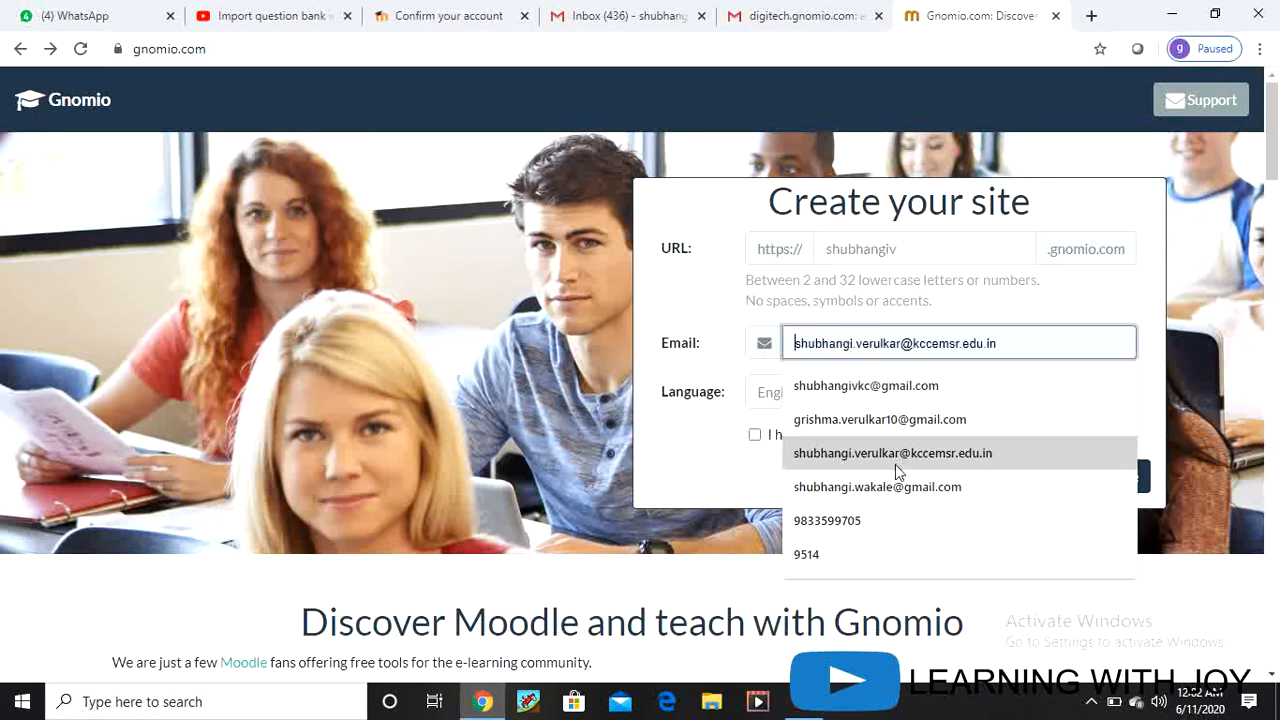
pyautogui.click(871, 492)
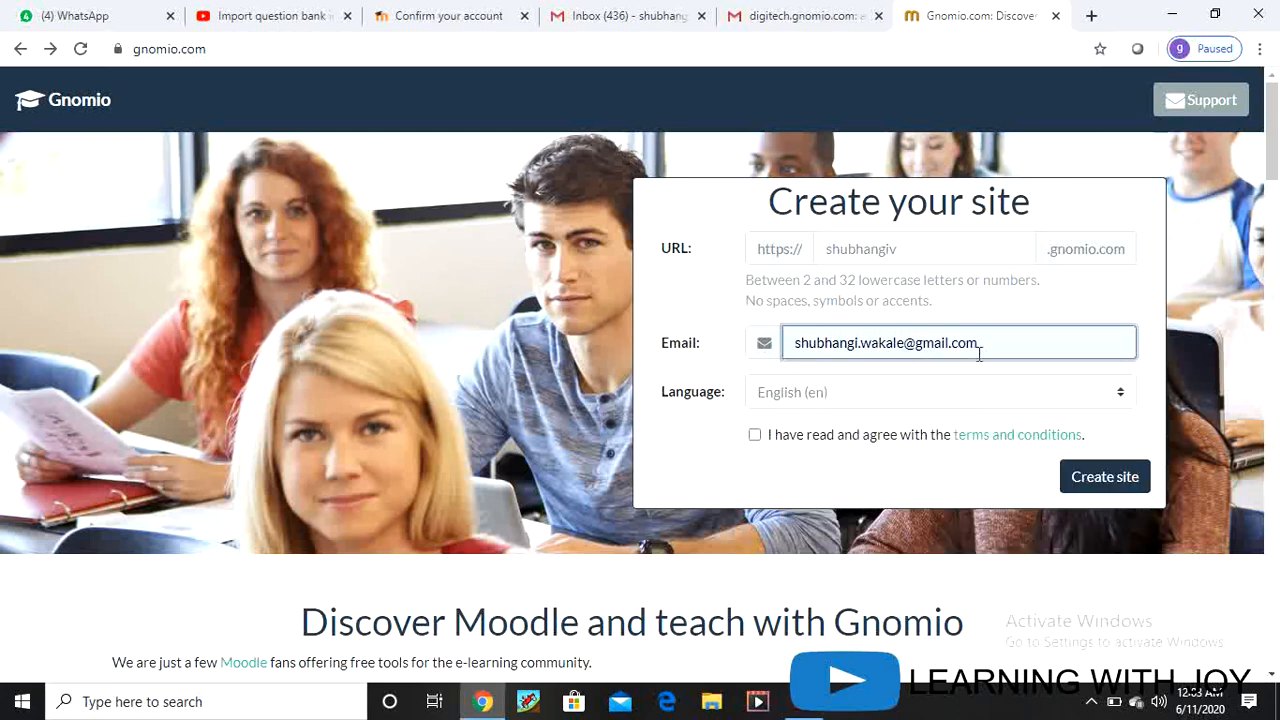
pyautogui.click(754, 435)
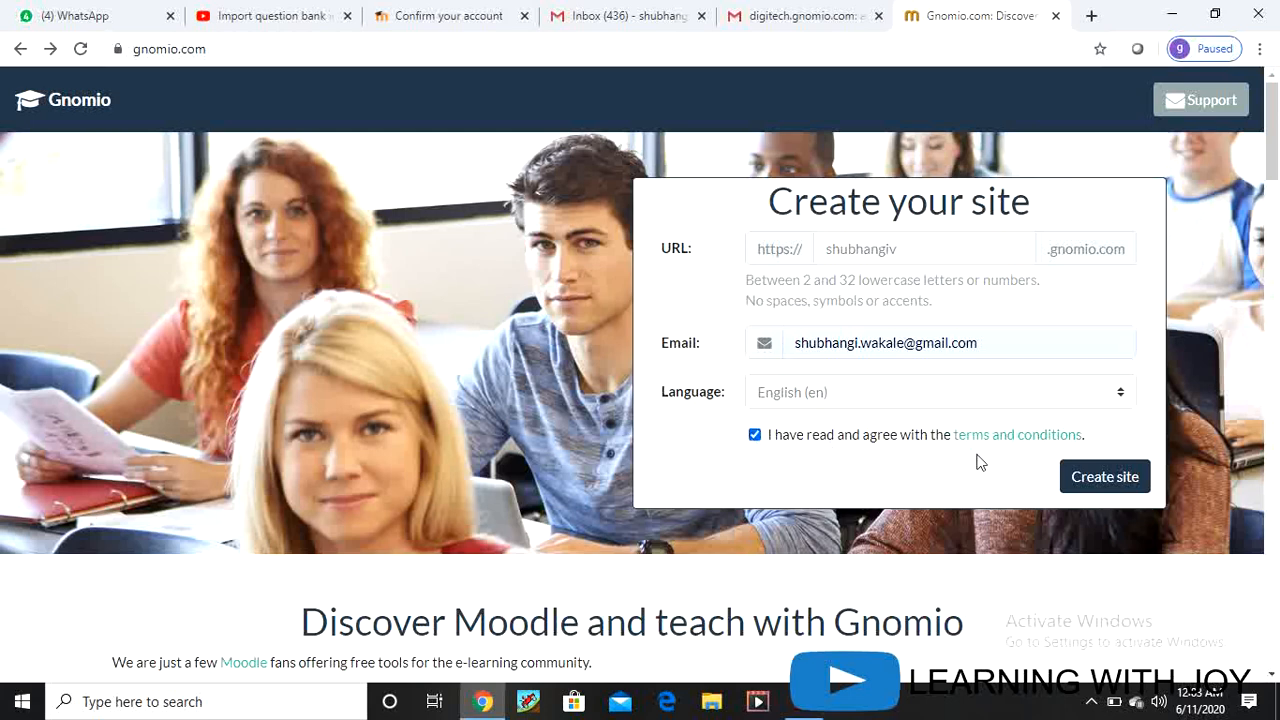
pyautogui.click(1107, 478)
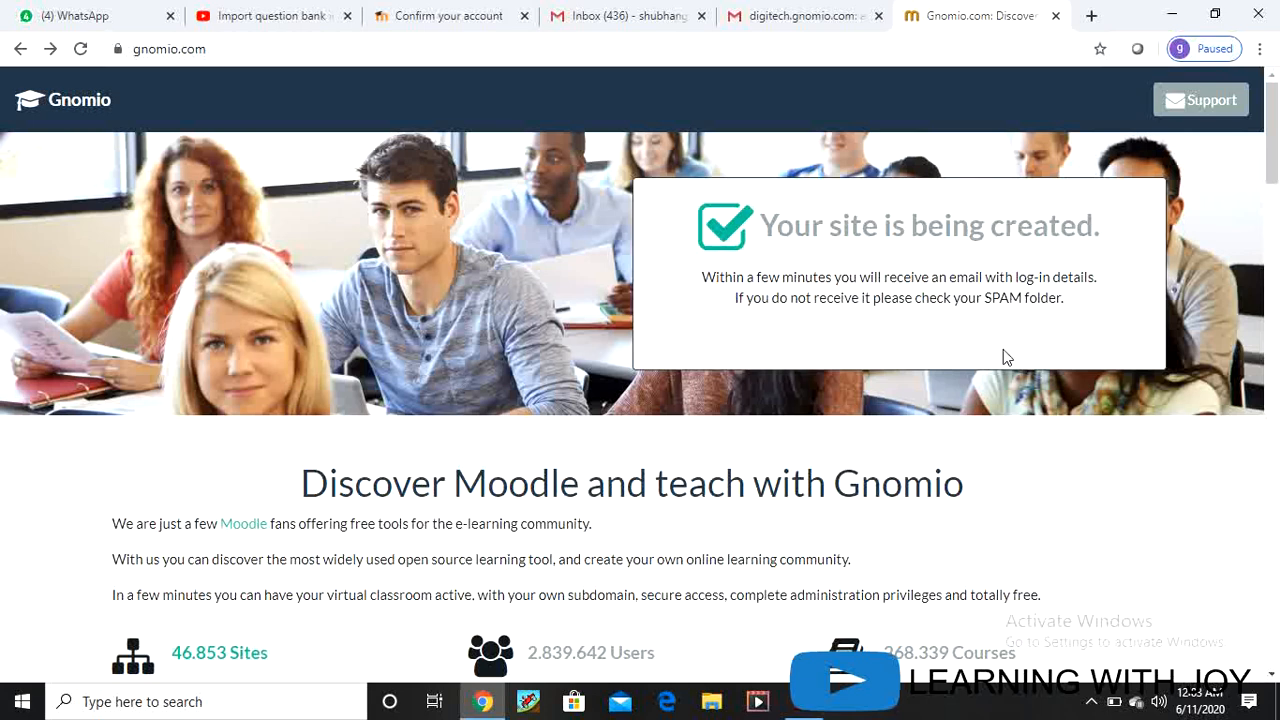
pyautogui.click(614, 15)
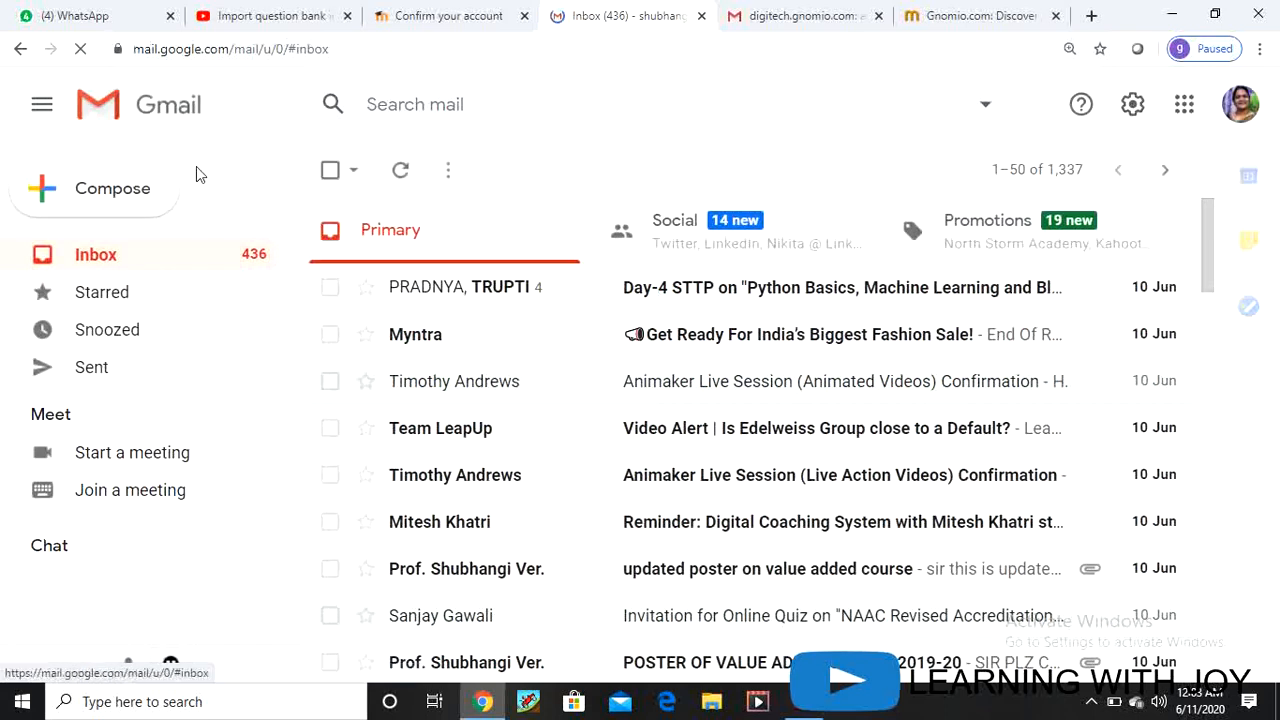
# Step: In the other Gmail account, open the 'Welcome to INTERNET OF THING LAB' email from Updates
pyautogui.click(781, 17)
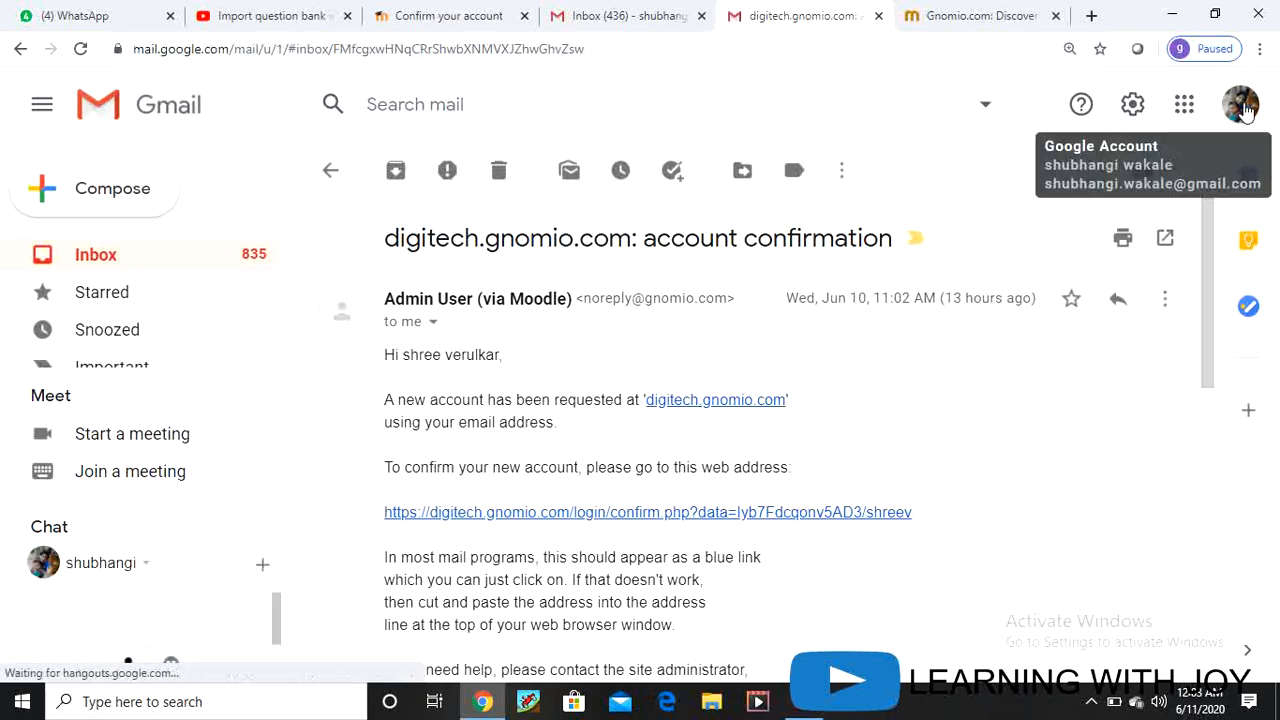
pyautogui.click(103, 259)
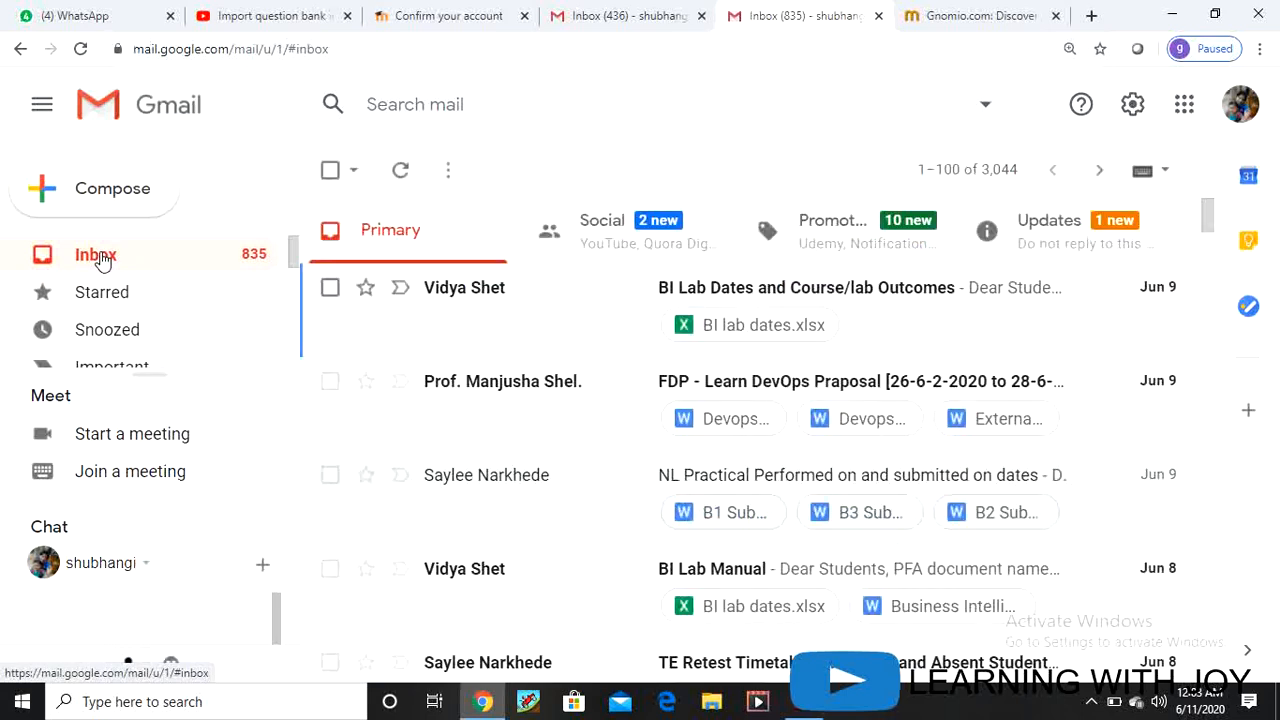
pyautogui.click(103, 259)
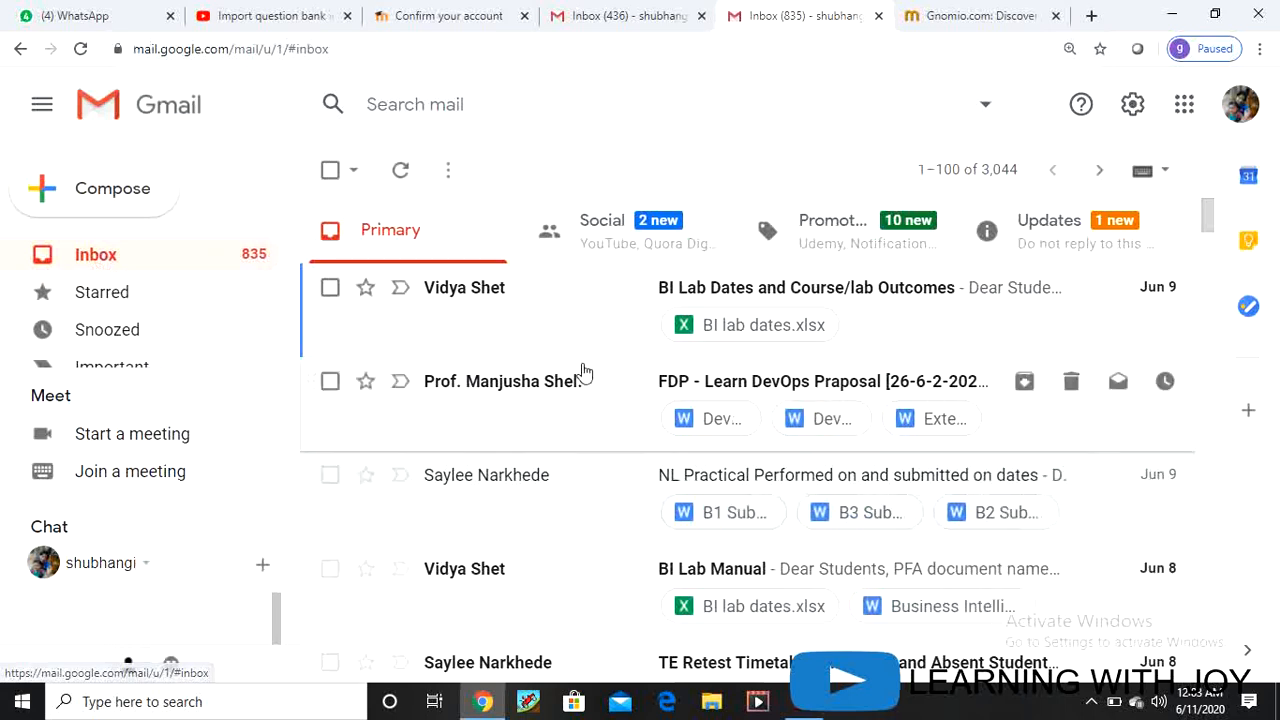
pyautogui.click(1064, 229)
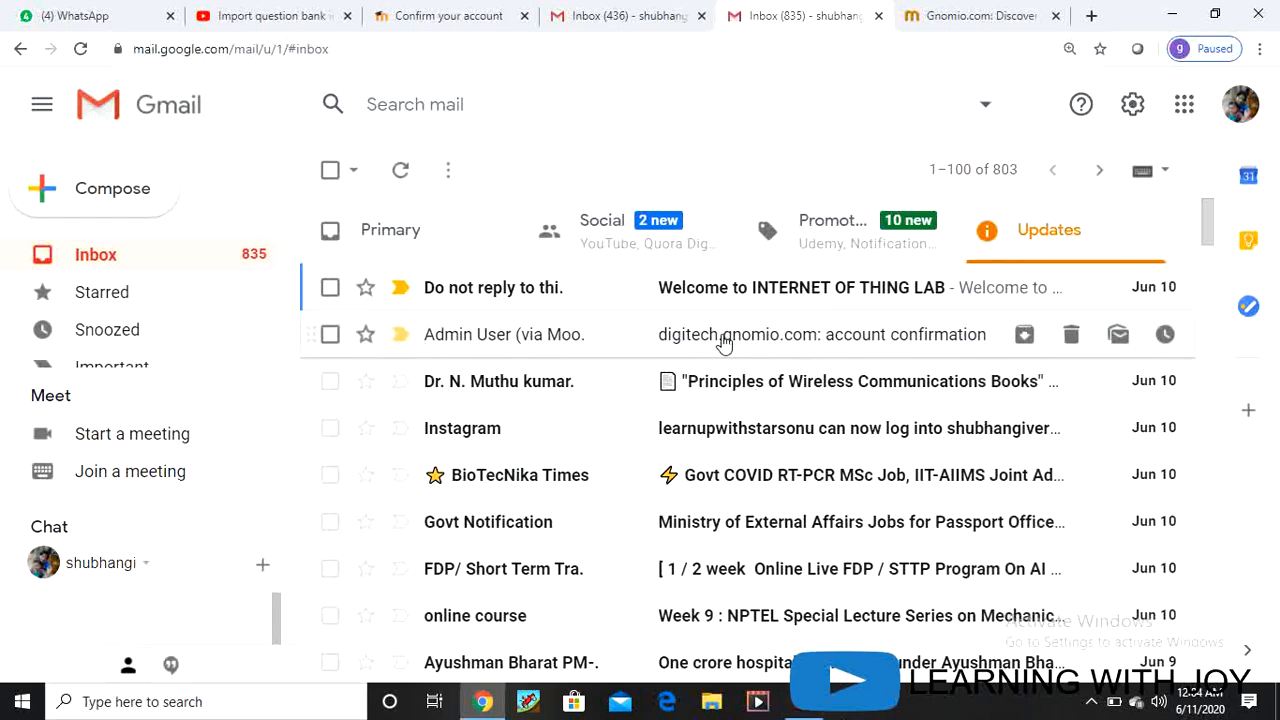
pyautogui.click(843, 224)
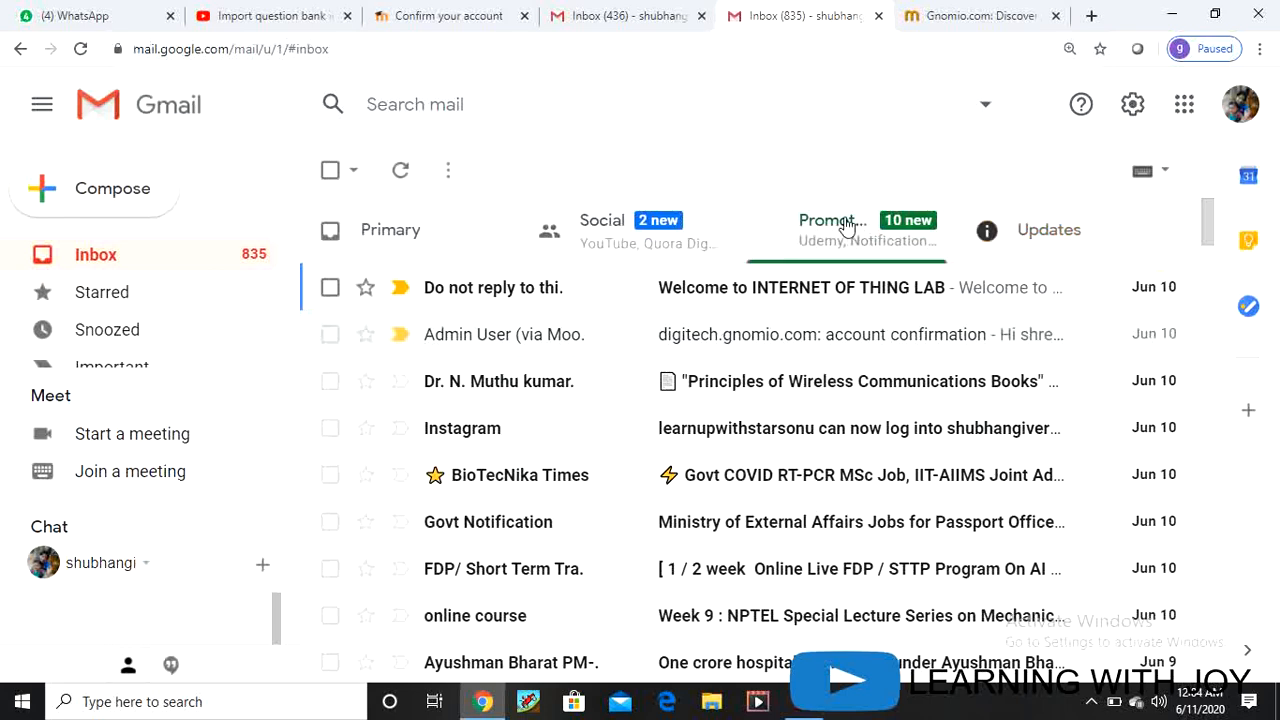
pyautogui.click(1033, 237)
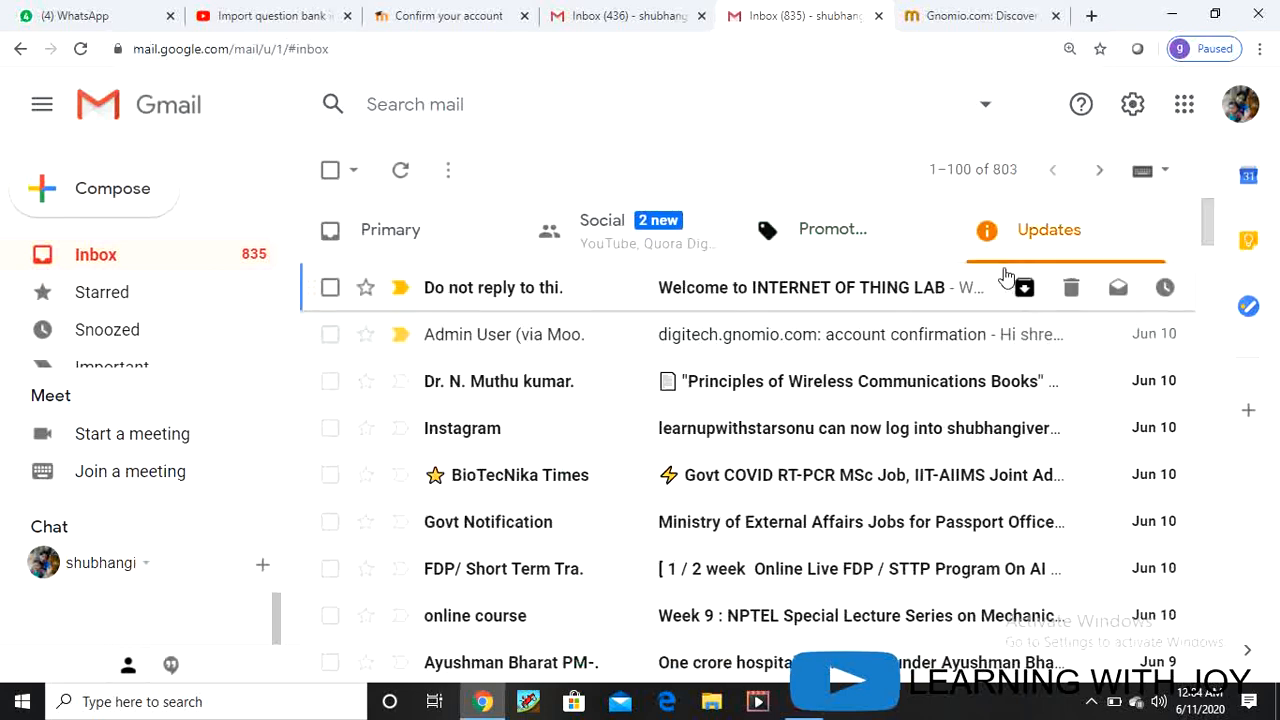
pyautogui.click(720, 289)
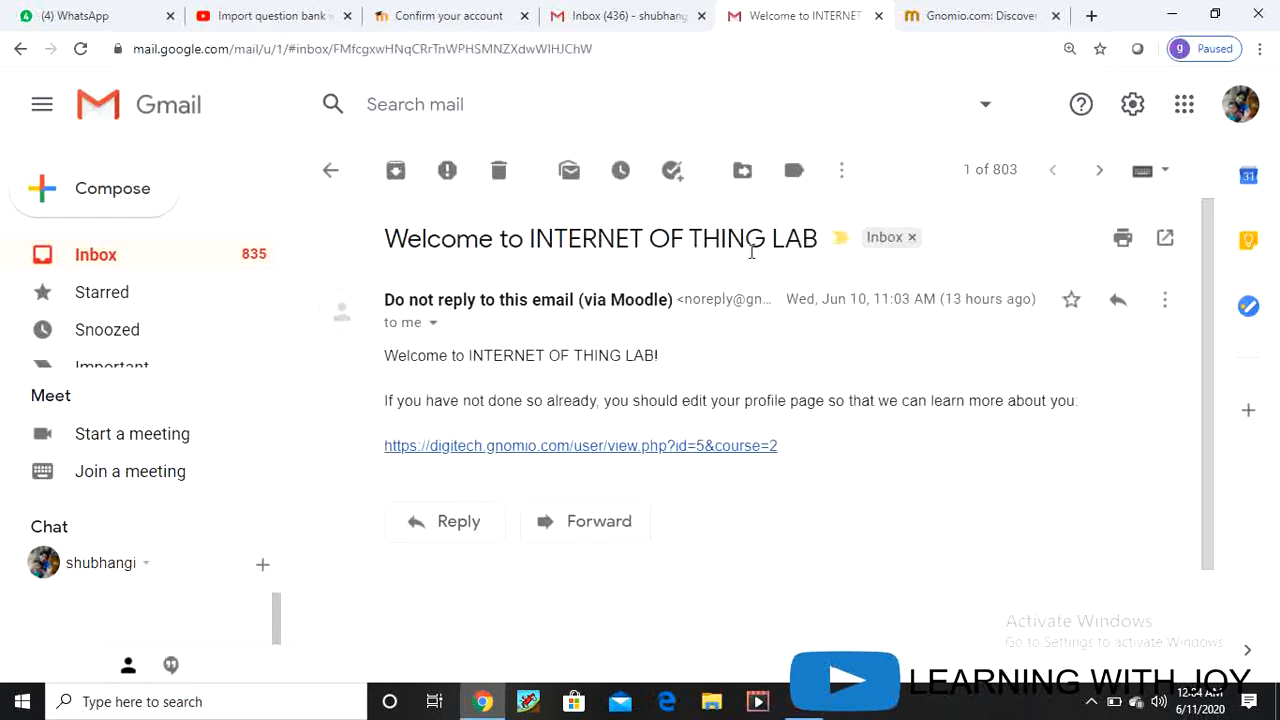
# Step: Return to the inbox and browse the Primary, Social, Promotions and Updates categories, ending on Social
pyautogui.click(82, 256)
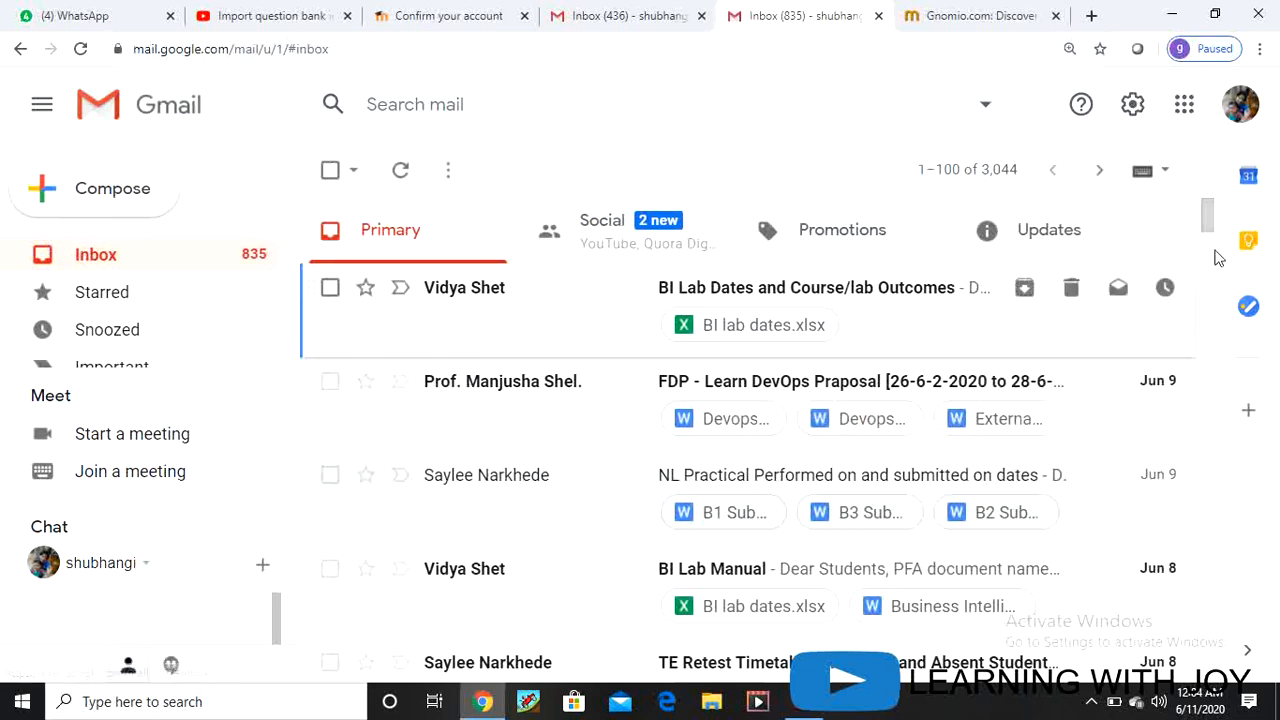
pyautogui.click(636, 245)
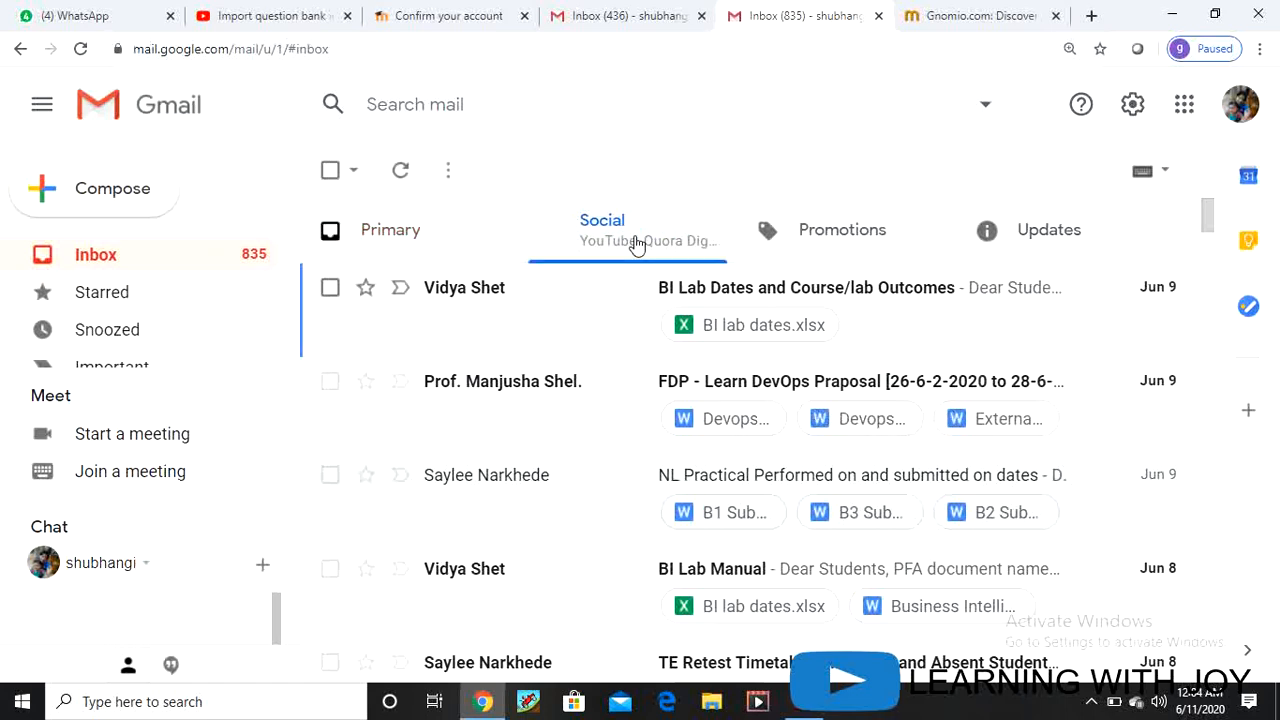
pyautogui.click(818, 232)
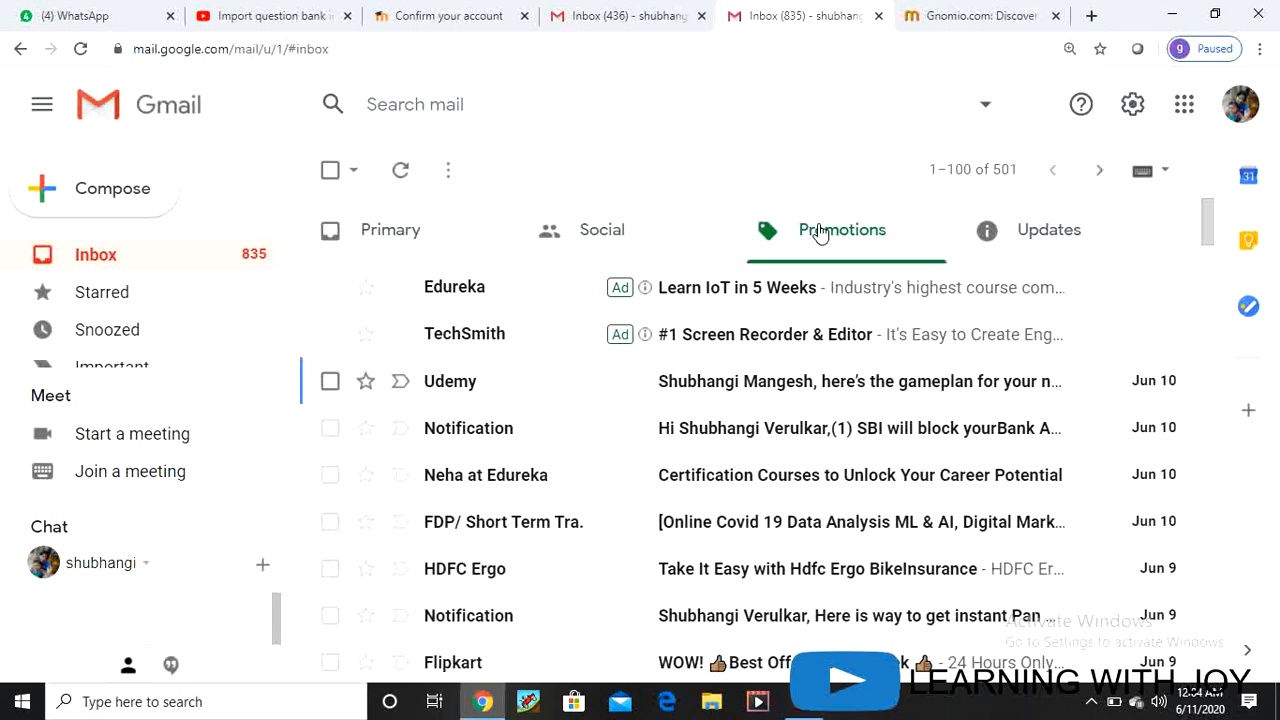
pyautogui.click(1055, 233)
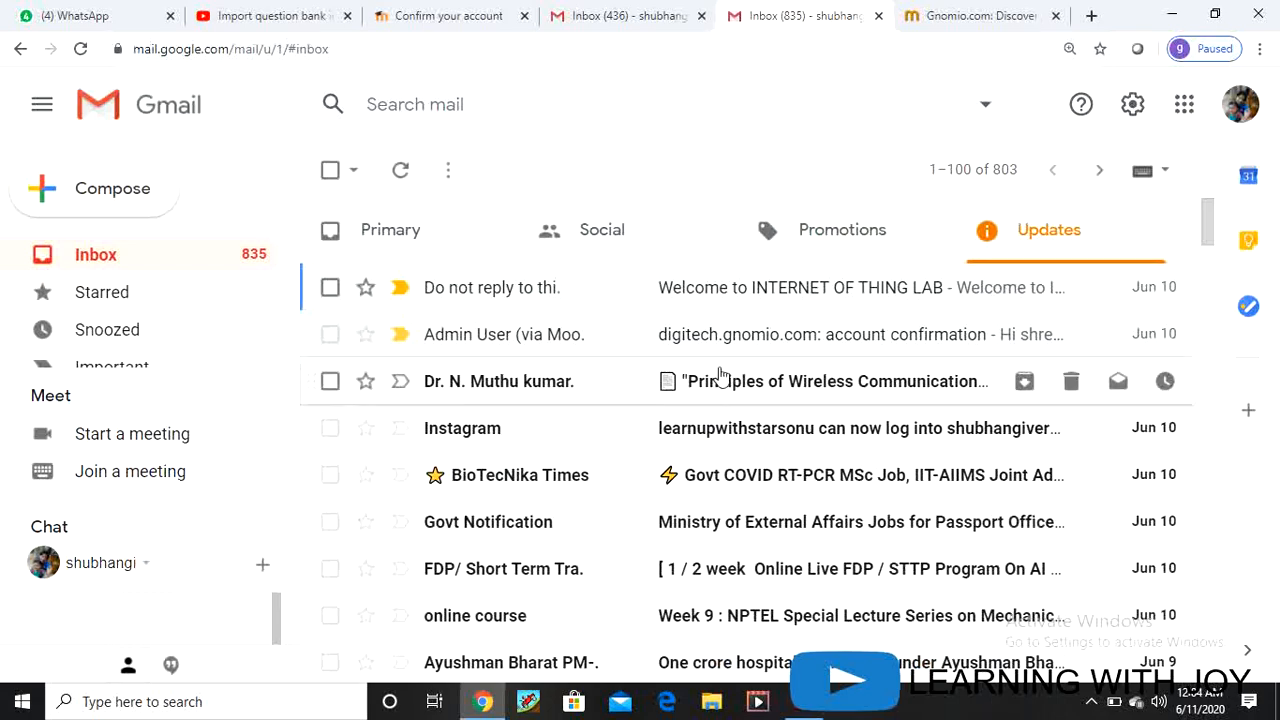
pyautogui.scroll(-3, 538, 620)
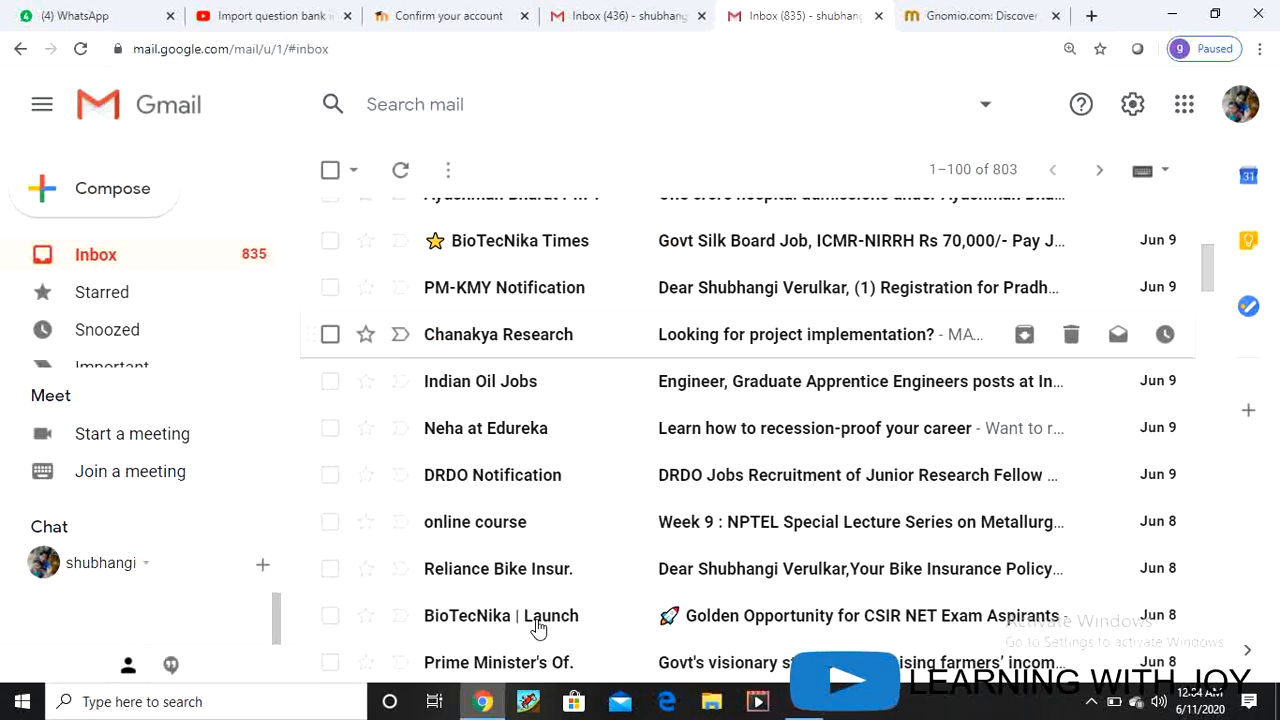
pyautogui.scroll(5, 537, 620)
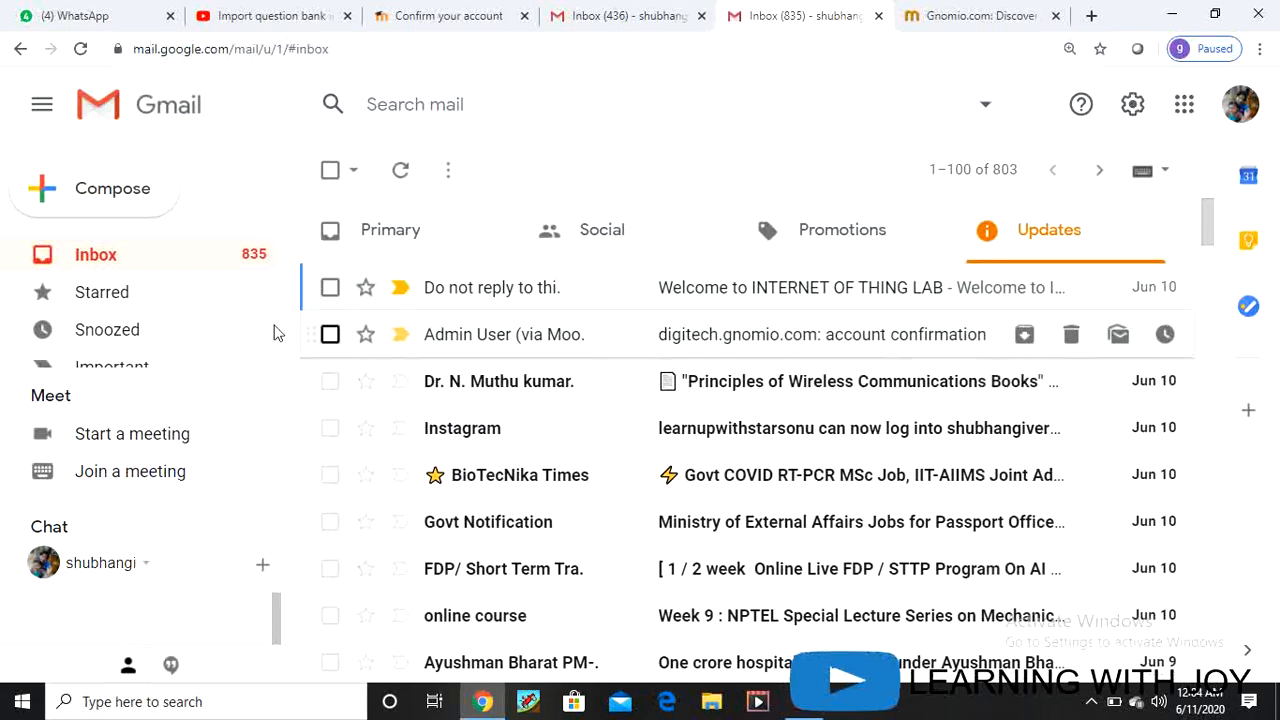
pyautogui.click(398, 231)
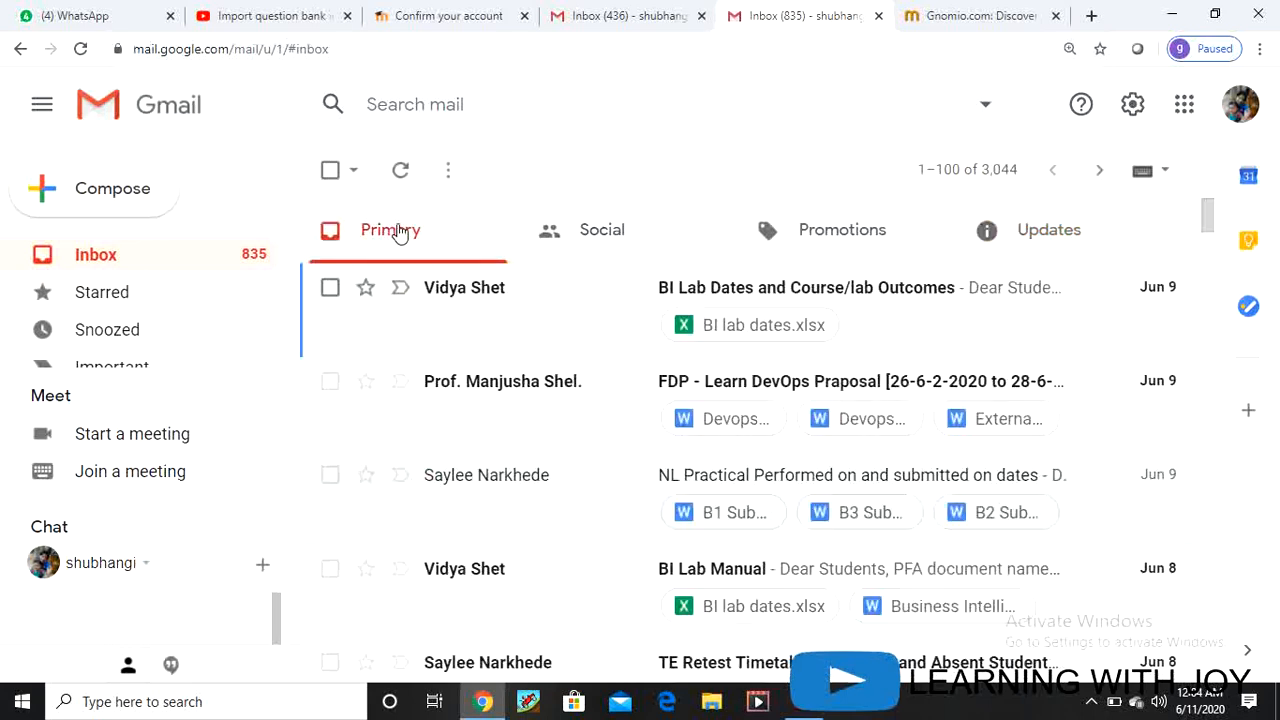
pyautogui.click(603, 233)
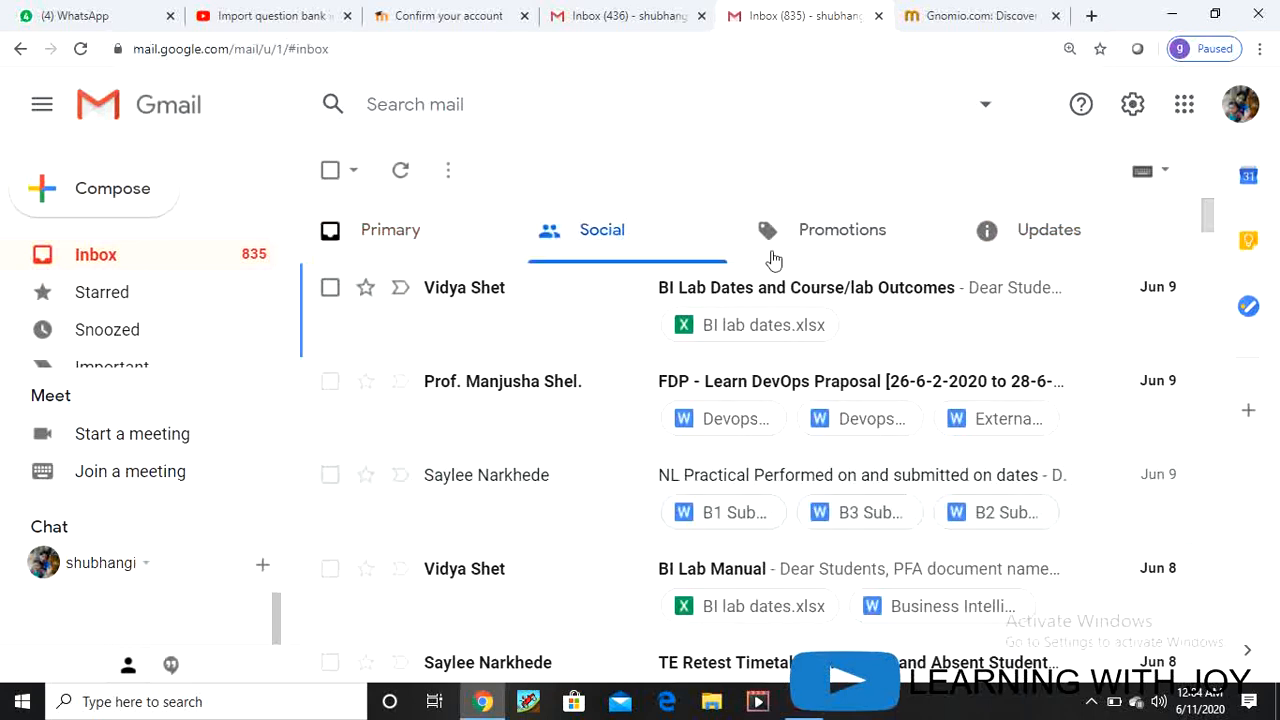
pyautogui.click(838, 230)
pyautogui.click(1036, 233)
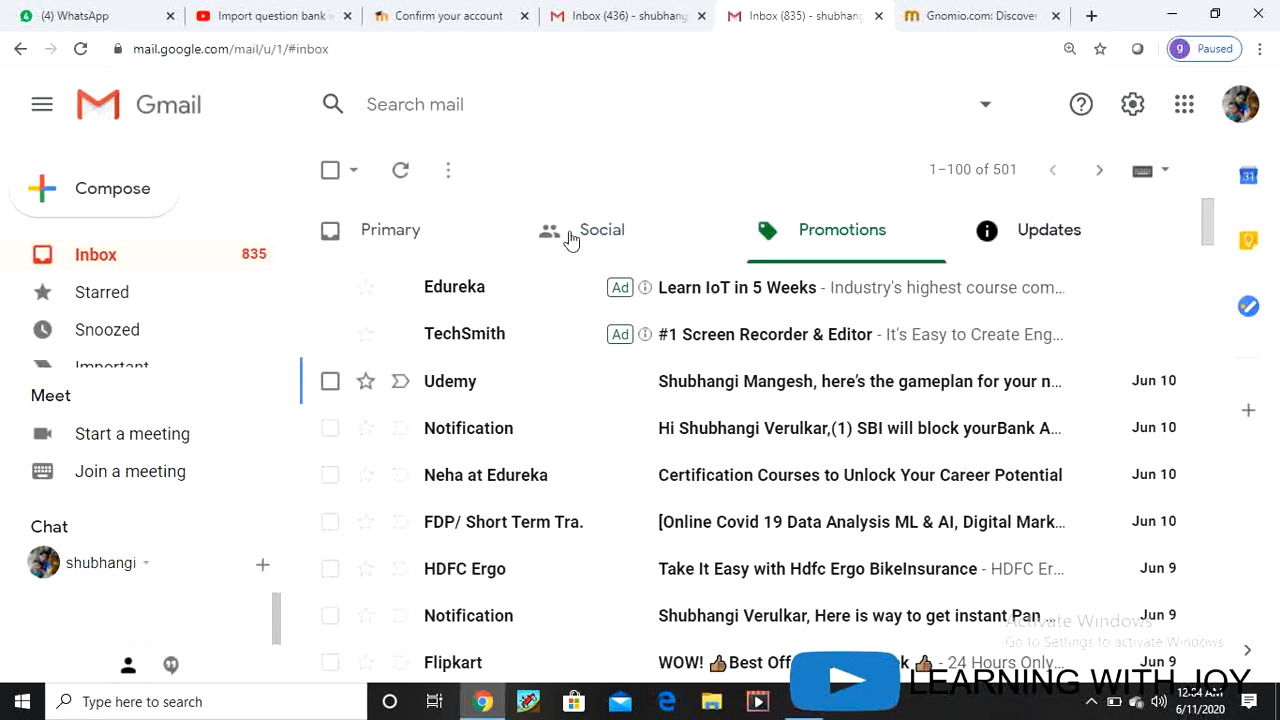
pyautogui.click(603, 232)
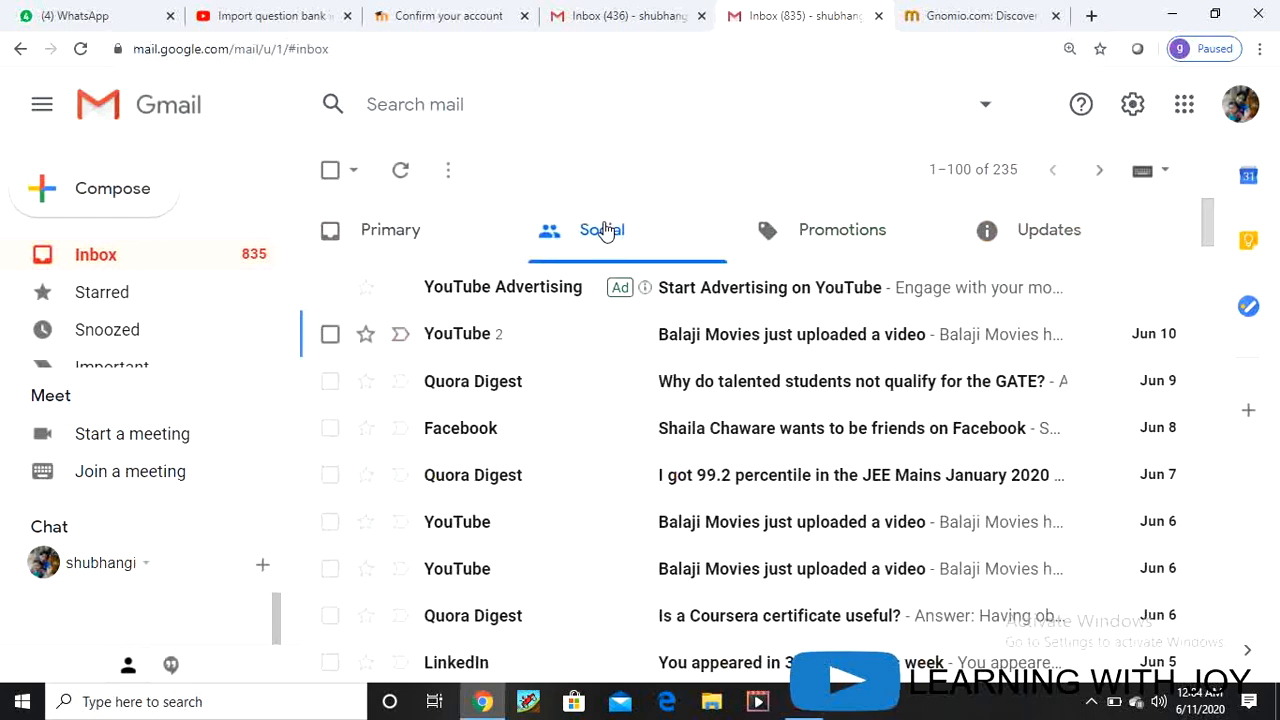
pyautogui.click(475, 22)
pyautogui.click(376, 50)
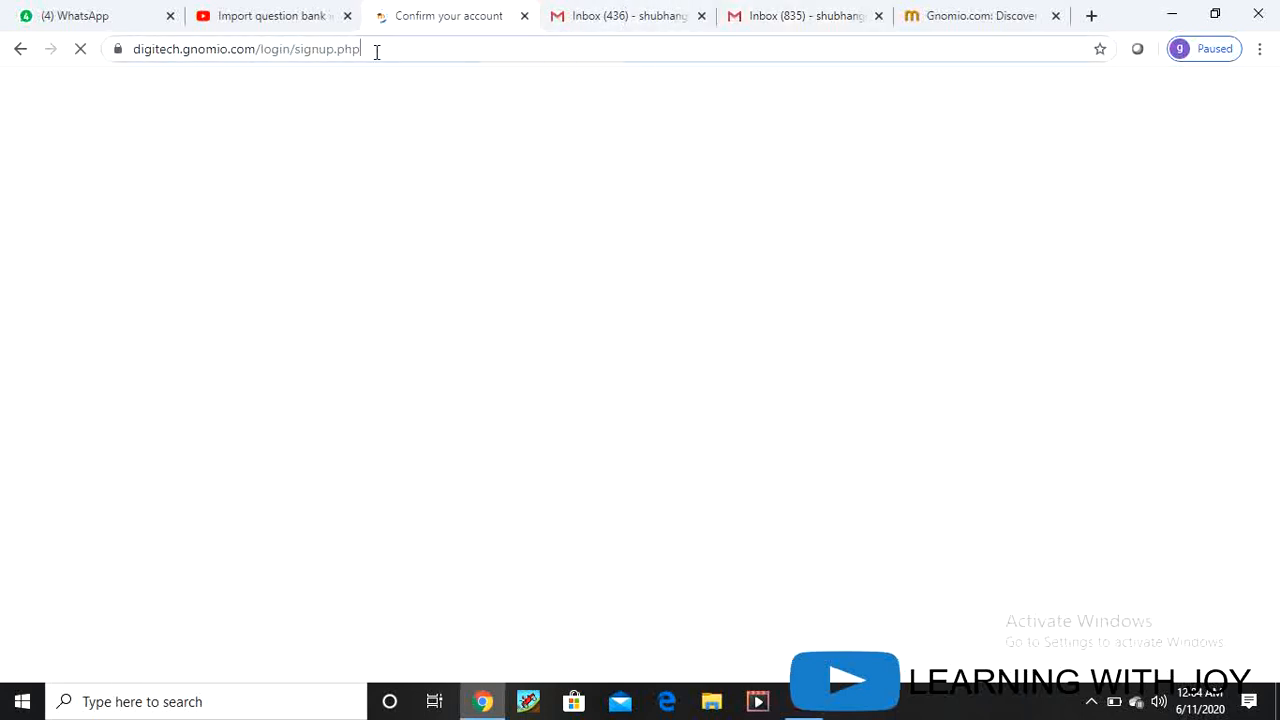
pyautogui.click(387, 58)
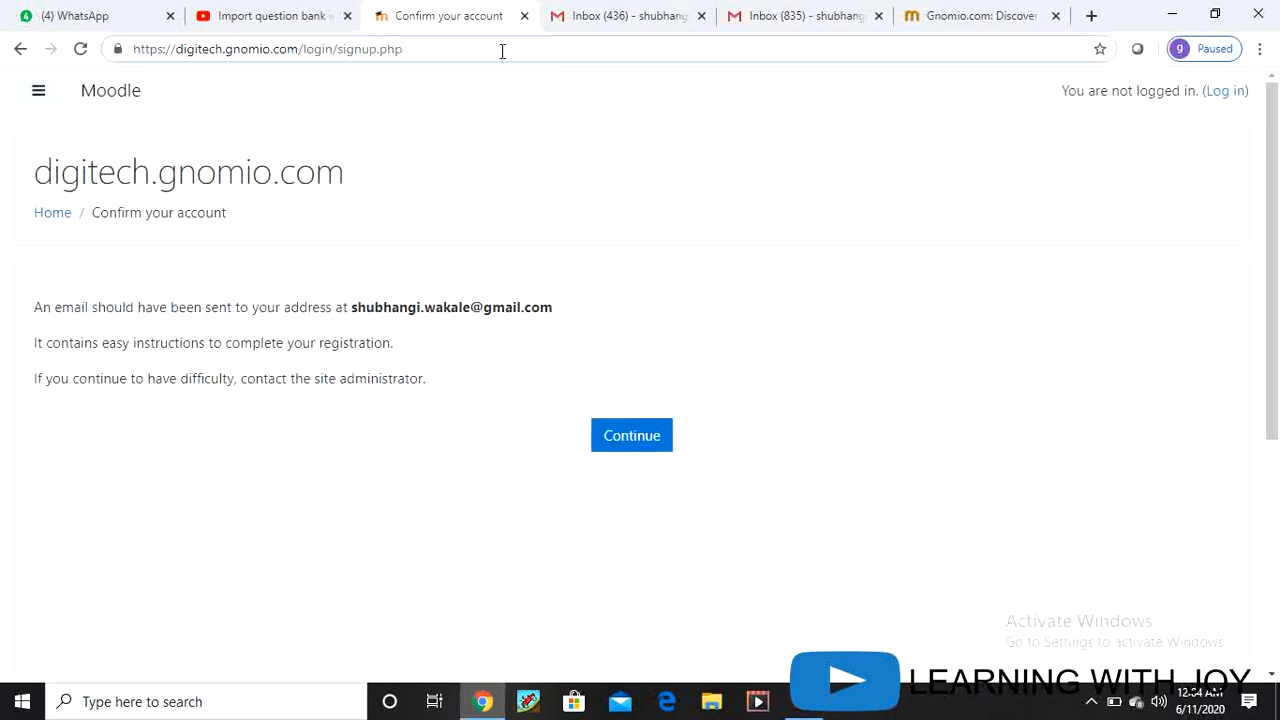
pyautogui.press('BackSpace')
pyautogui.press('BackSpace')
pyautogui.press('BackSpace')
pyautogui.press('BackSpace')
pyautogui.press('BackSpace')
pyautogui.press('BackSpace')
pyautogui.press('BackSpace')
pyautogui.press('BackSpace')
pyautogui.press('BackSpace')
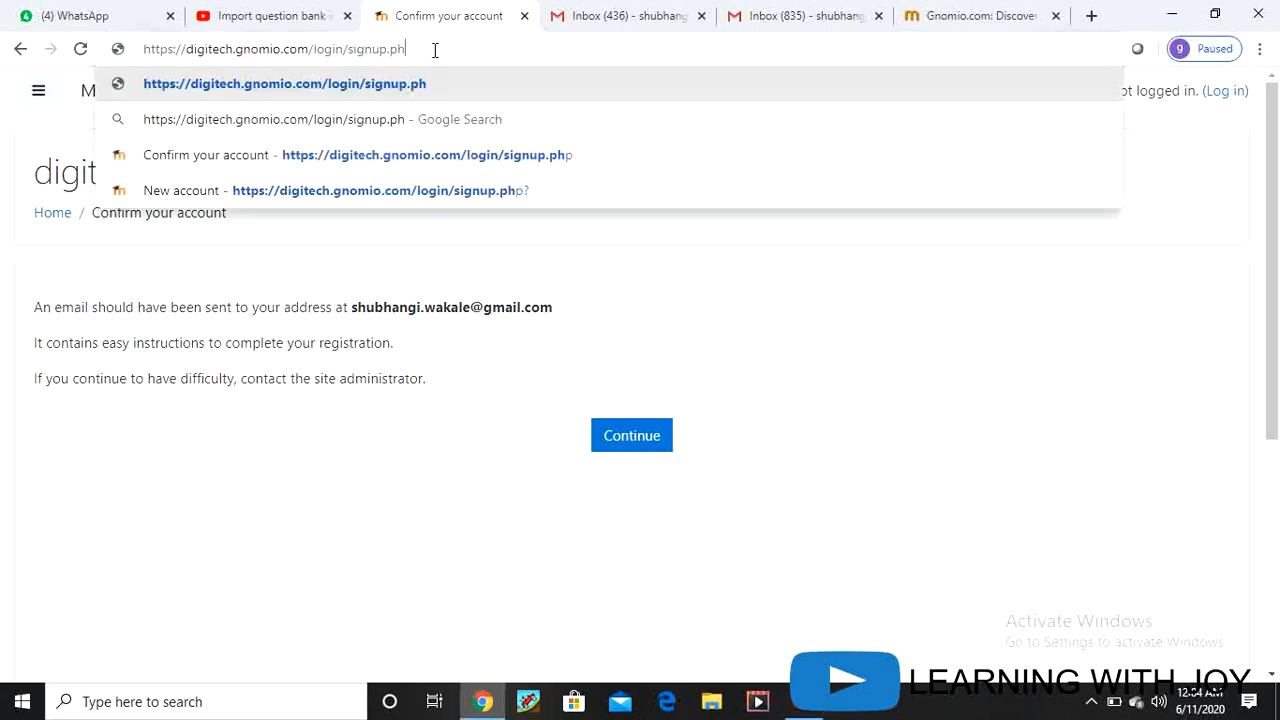
pyautogui.press('BackSpace')
pyautogui.press('BackSpace')
pyautogui.press('BackSpace')
pyautogui.press('BackSpace')
pyautogui.press('BackSpace')
pyautogui.press('BackSpace')
pyautogui.press('BackSpace')
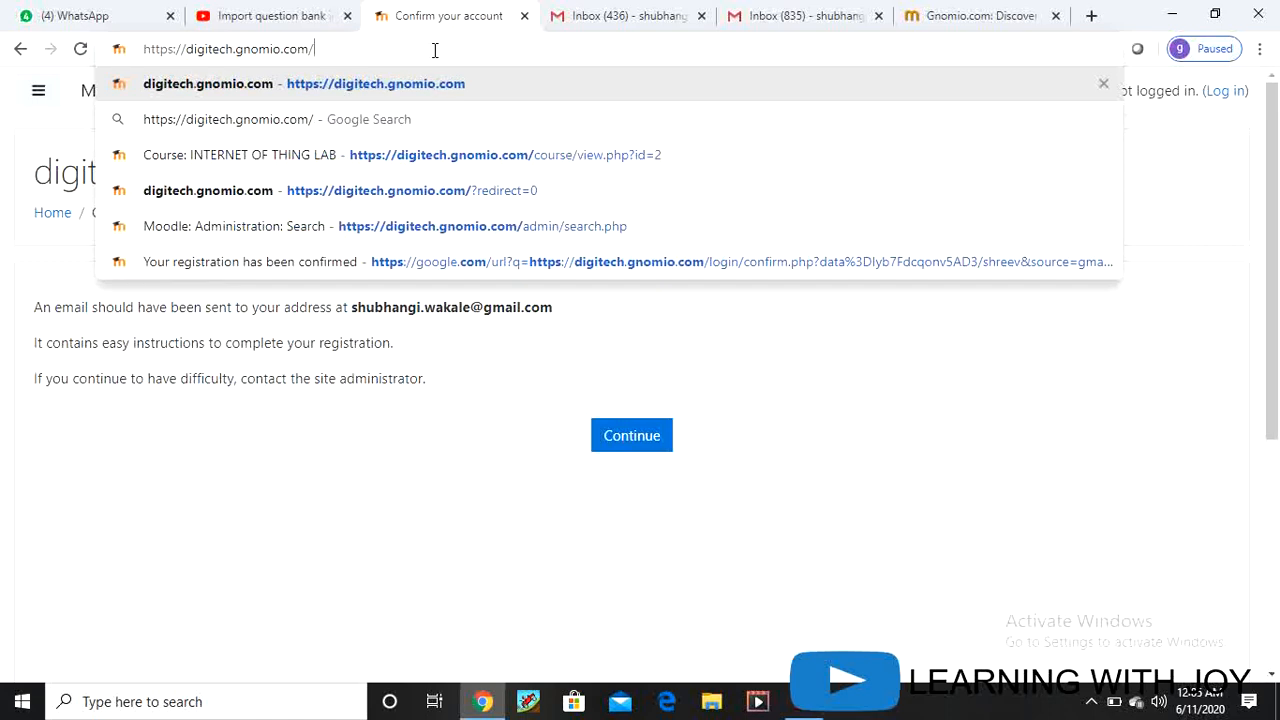
pyautogui.press('BackSpace')
pyautogui.press('BackSpace')
pyautogui.press('BackSpace')
pyautogui.press('BackSpace')
pyautogui.press('BackSpace')
pyautogui.press('BackSpace')
pyautogui.press('BackSpace')
pyautogui.press('BackSpace')
pyautogui.press('BackSpace')
pyautogui.press('BackSpace')
pyautogui.press('BackSpace')
pyautogui.press('BackSpace')
pyautogui.press('BackSpace')
pyautogui.press('BackSpace')
pyautogui.press('BackSpace')
pyautogui.press('BackSpace')
pyautogui.press('BackSpace')
pyautogui.press('BackSpace')
pyautogui.press('BackSpace')
pyautogui.press('BackSpace')
pyautogui.press('BackSpace')
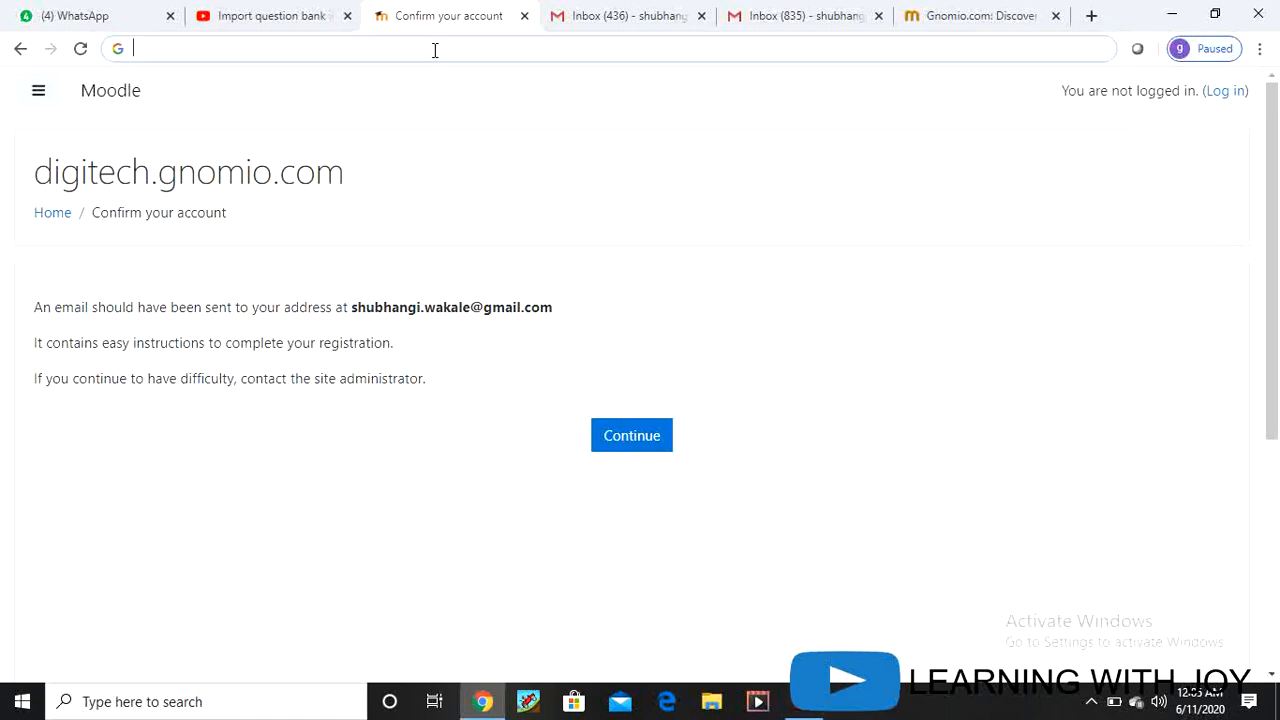
pyautogui.write('www.')
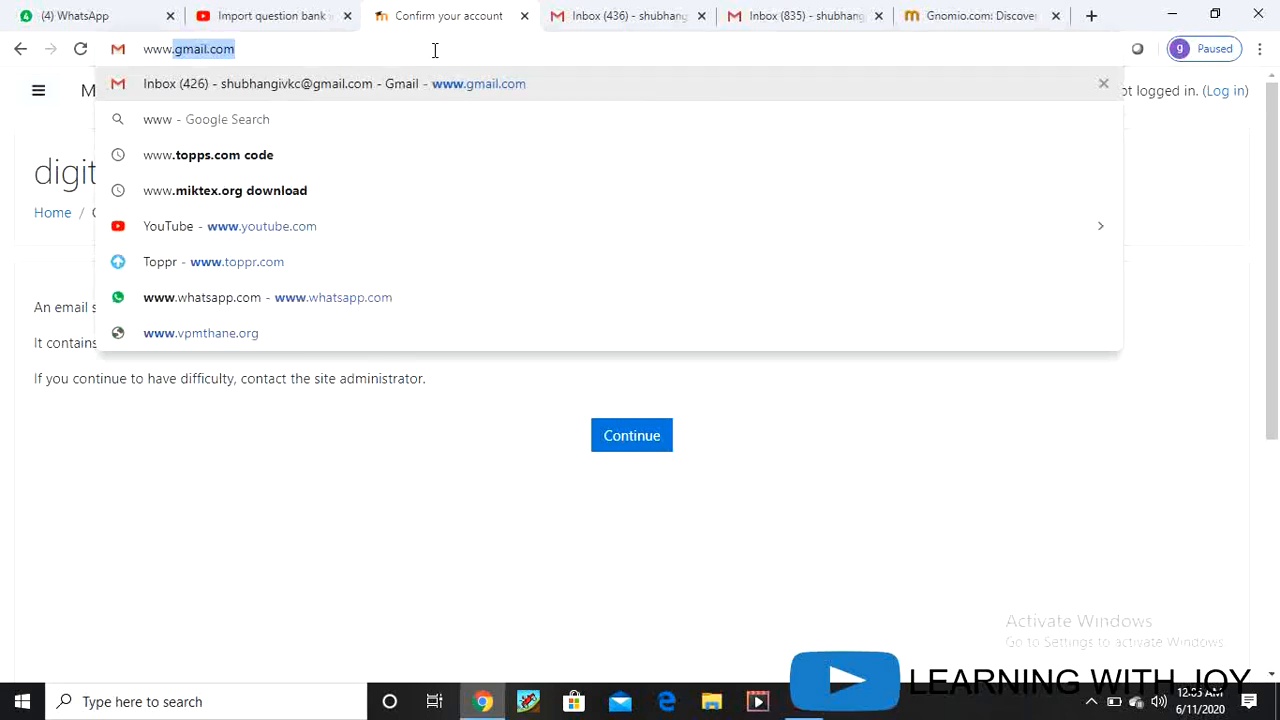
pyautogui.write('dig')
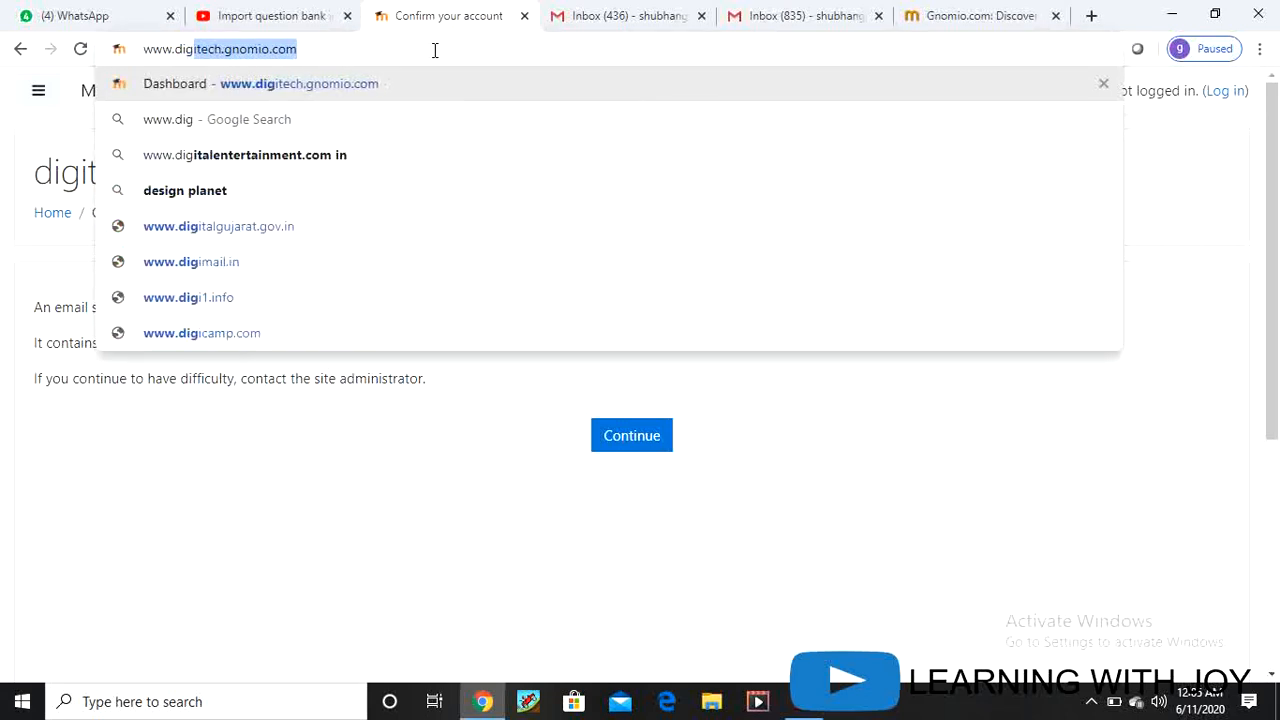
pyautogui.write('itec')
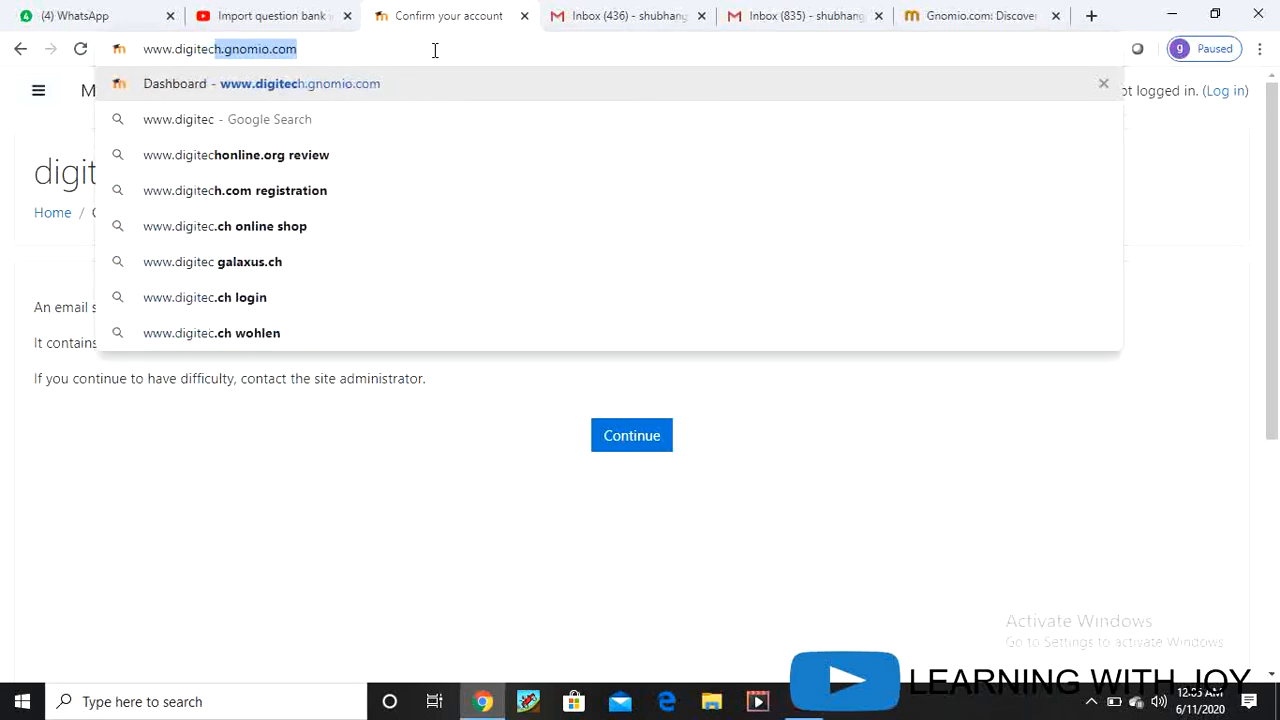
pyautogui.write('h')
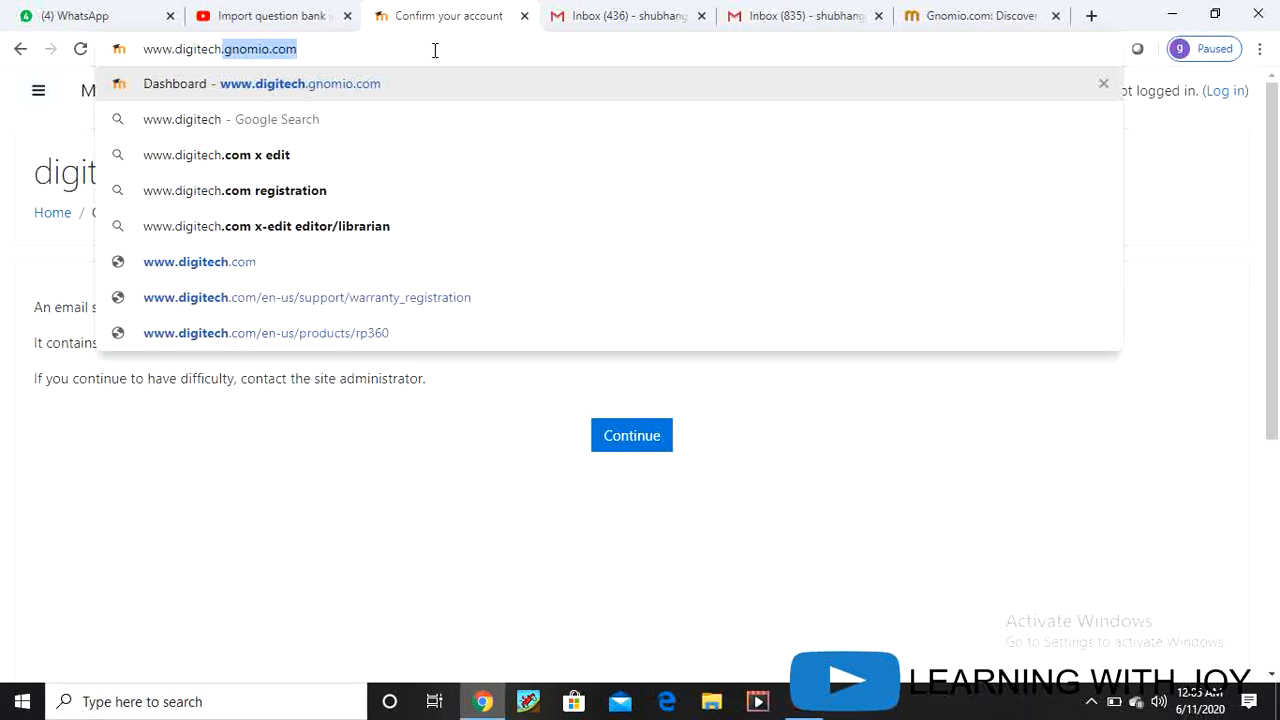
pyautogui.press('Right')
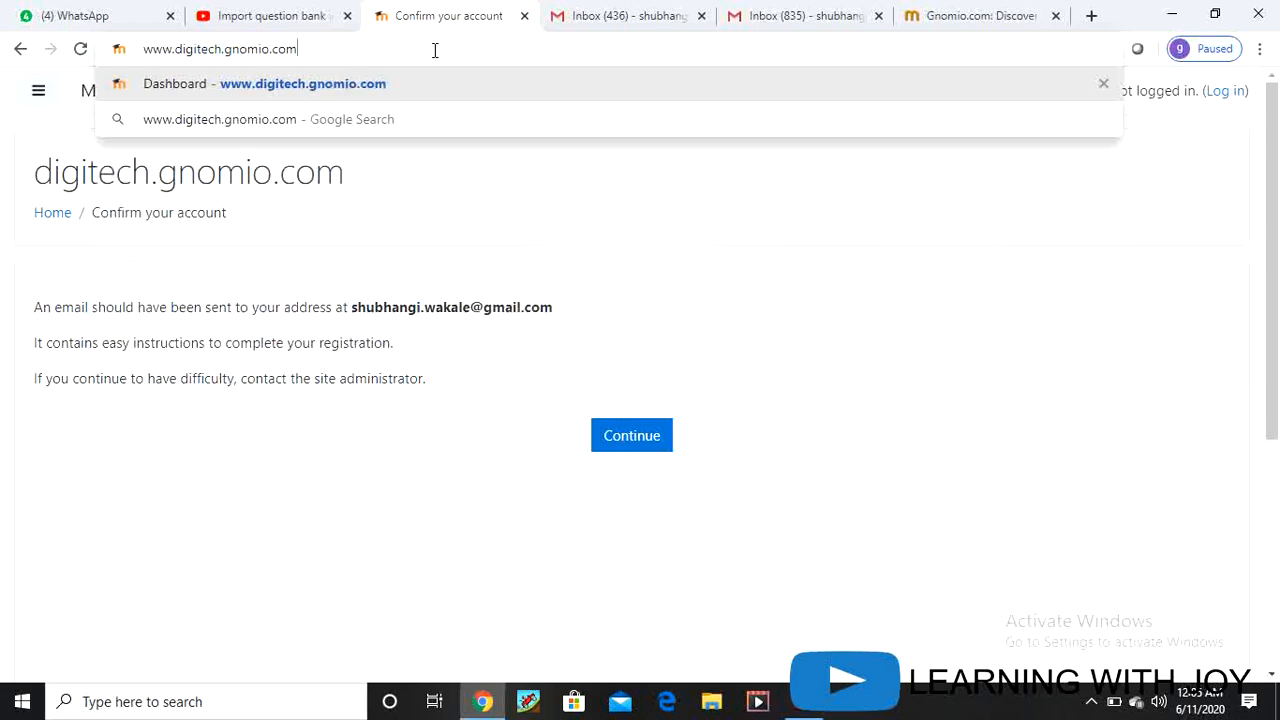
pyautogui.press('Return')
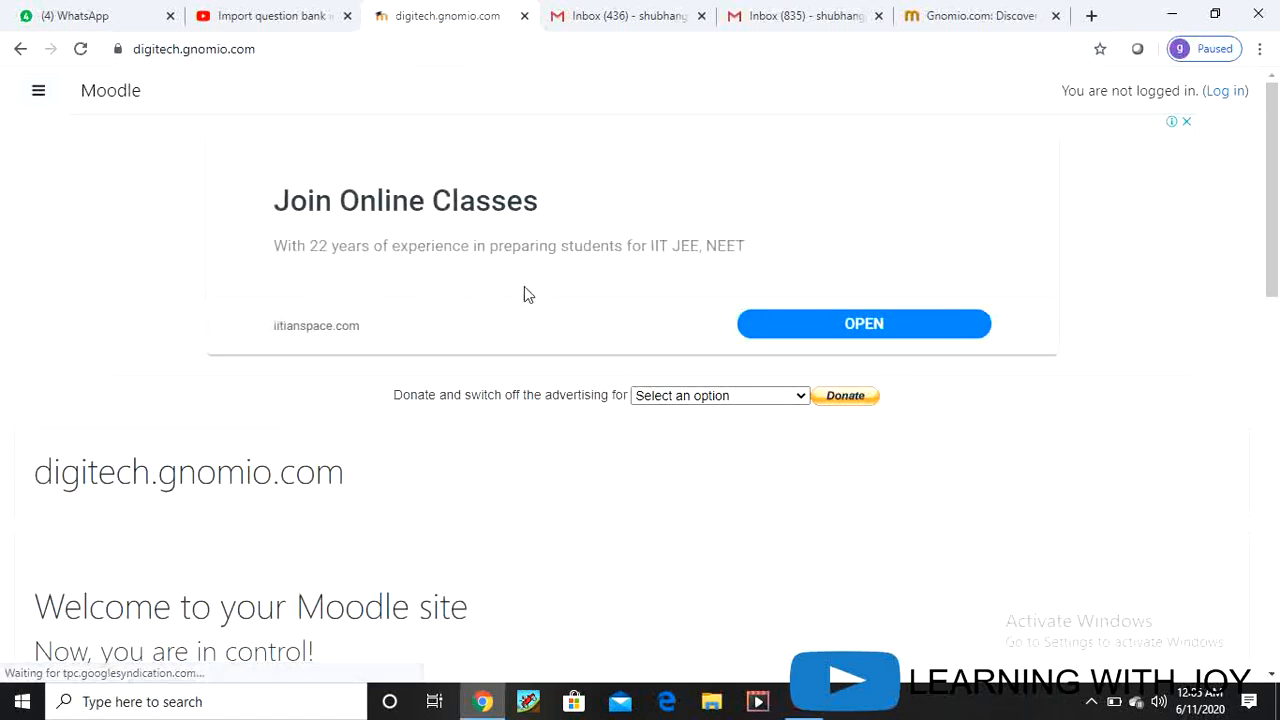
# Step: Open the digitech.gnomio.com Moodle login page from the home page's Log in link
pyautogui.scroll(-8, 566, 437)
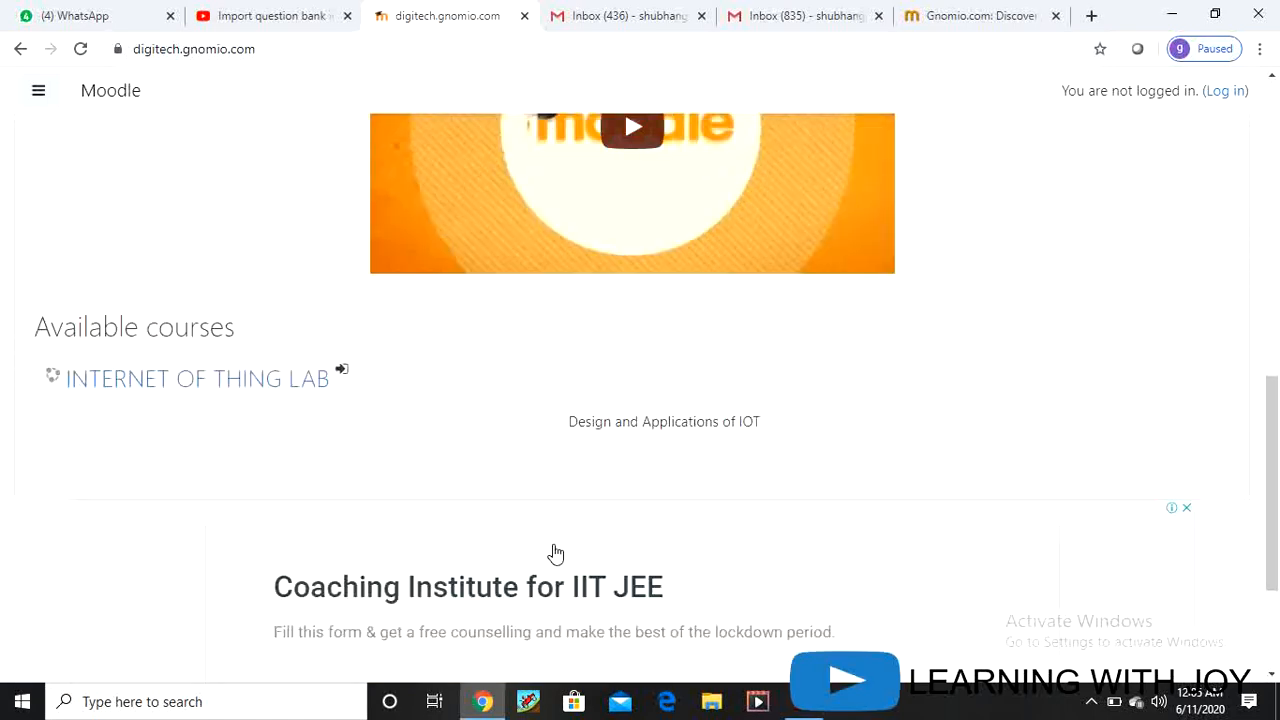
pyautogui.scroll(8, 556, 553)
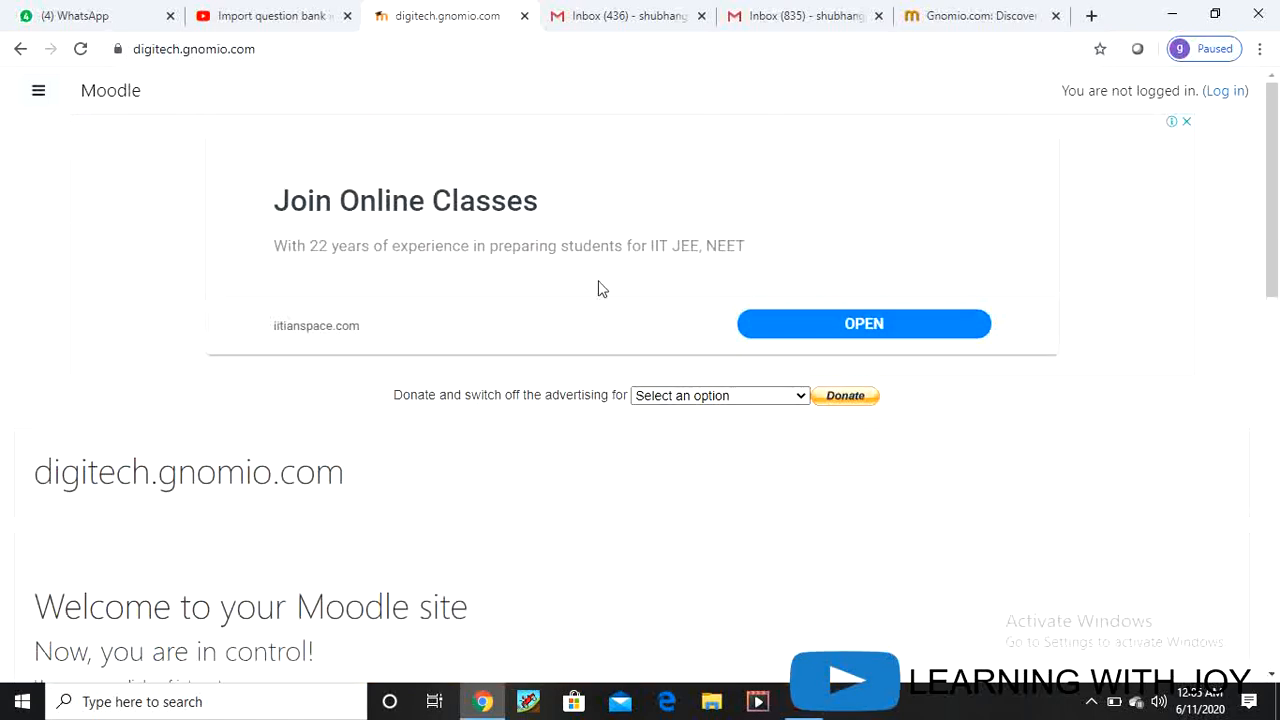
pyautogui.click(1225, 91)
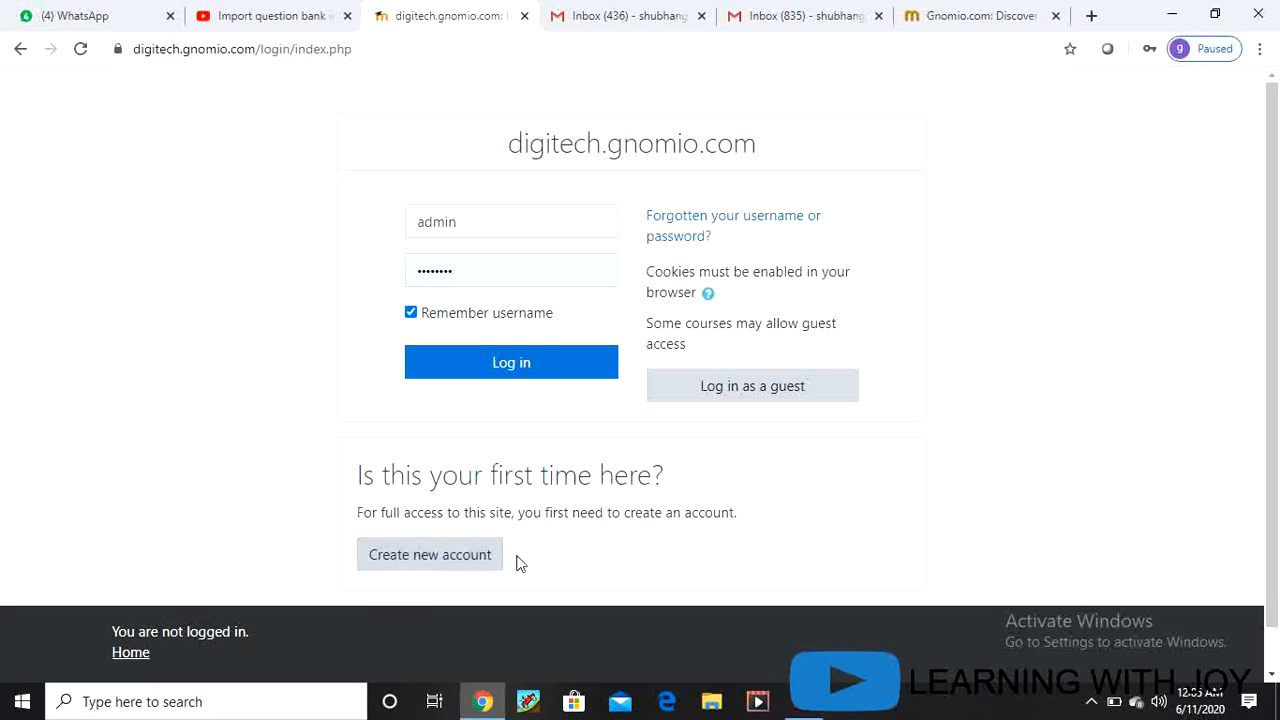
# Step: Try logging in with a different saved login and a re-entered password
pyautogui.click(505, 364)
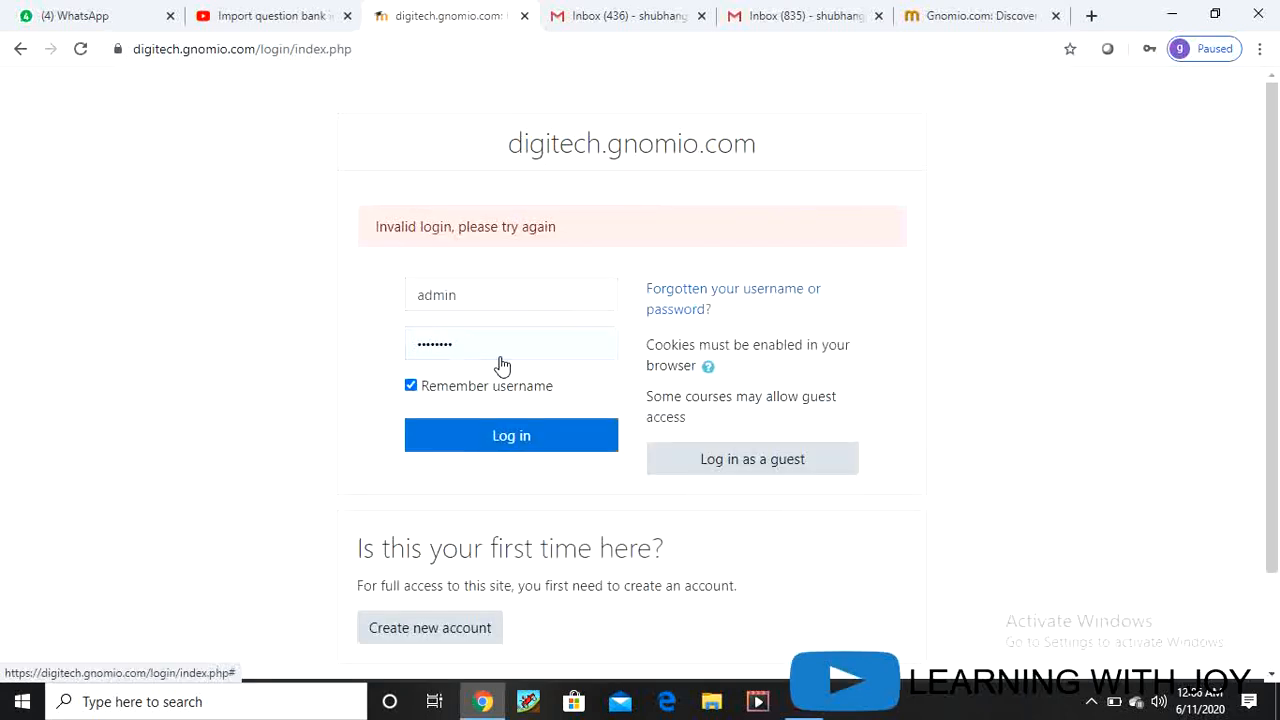
pyautogui.click(483, 295)
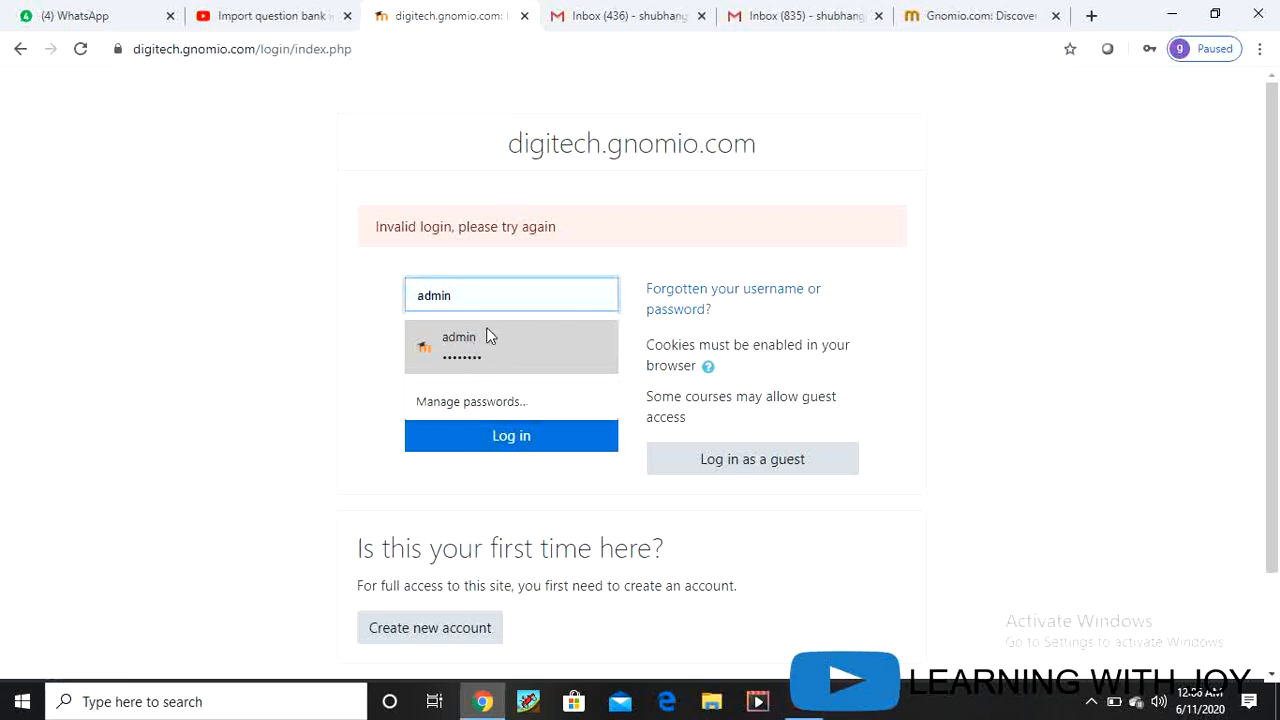
pyautogui.click(531, 398)
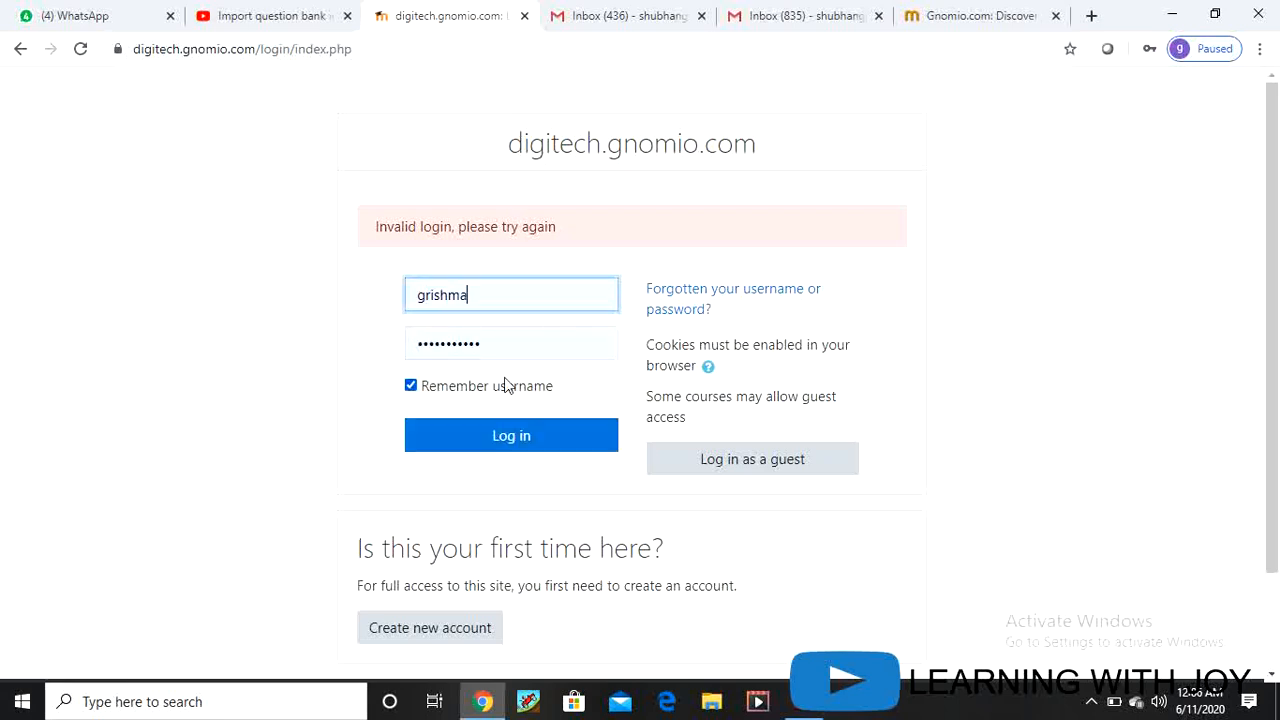
pyautogui.click(502, 342)
pyautogui.press('BackSpace')
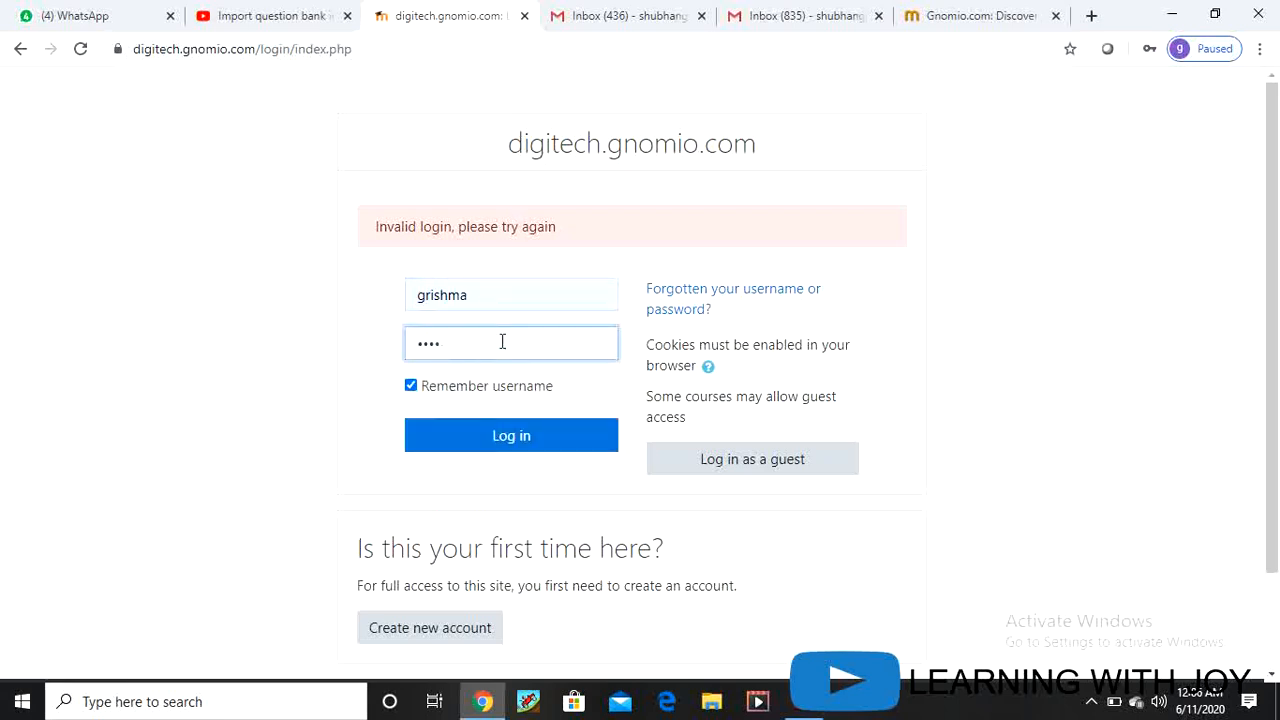
pyautogui.press('BackSpace')
pyautogui.press('BackSpace')
pyautogui.press('BackSpace')
pyautogui.press('BackSpace')
pyautogui.write('•')
pyautogui.click(470, 438)
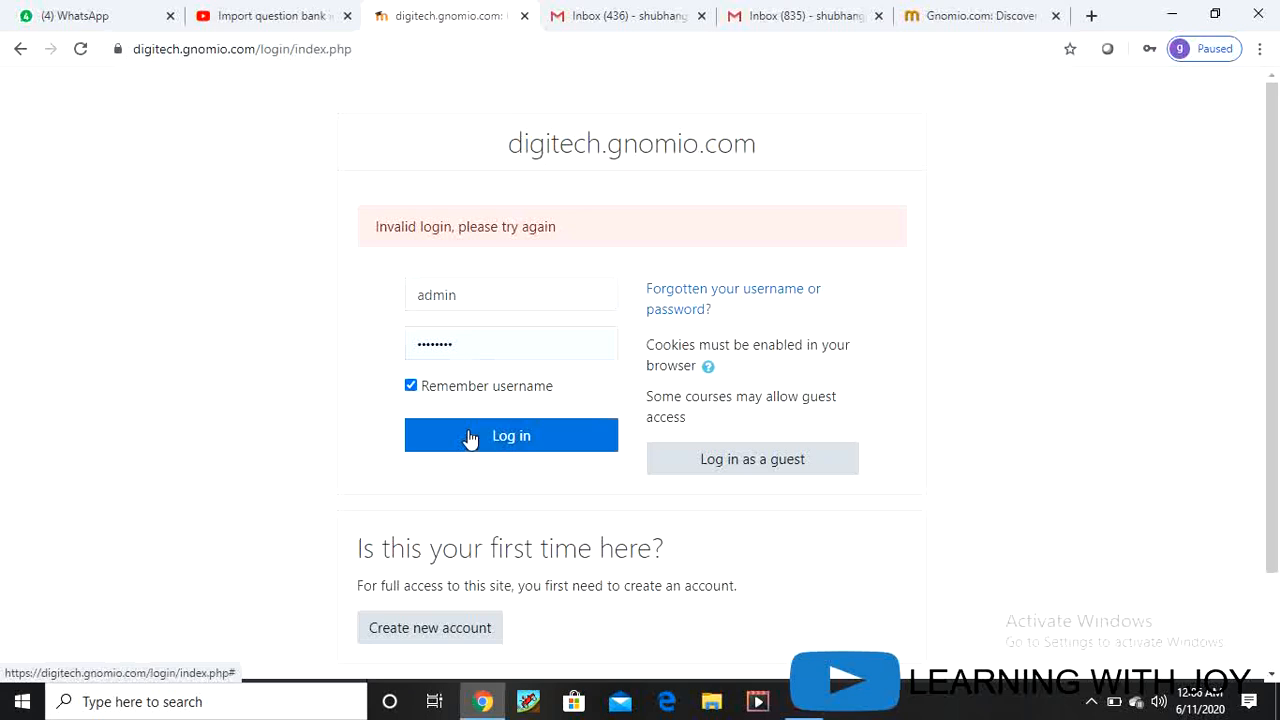
# Step: Refill the first saved admin login, correct the password, and log in as Admin User
pyautogui.click(460, 294)
pyautogui.click(483, 350)
pyautogui.click(493, 348)
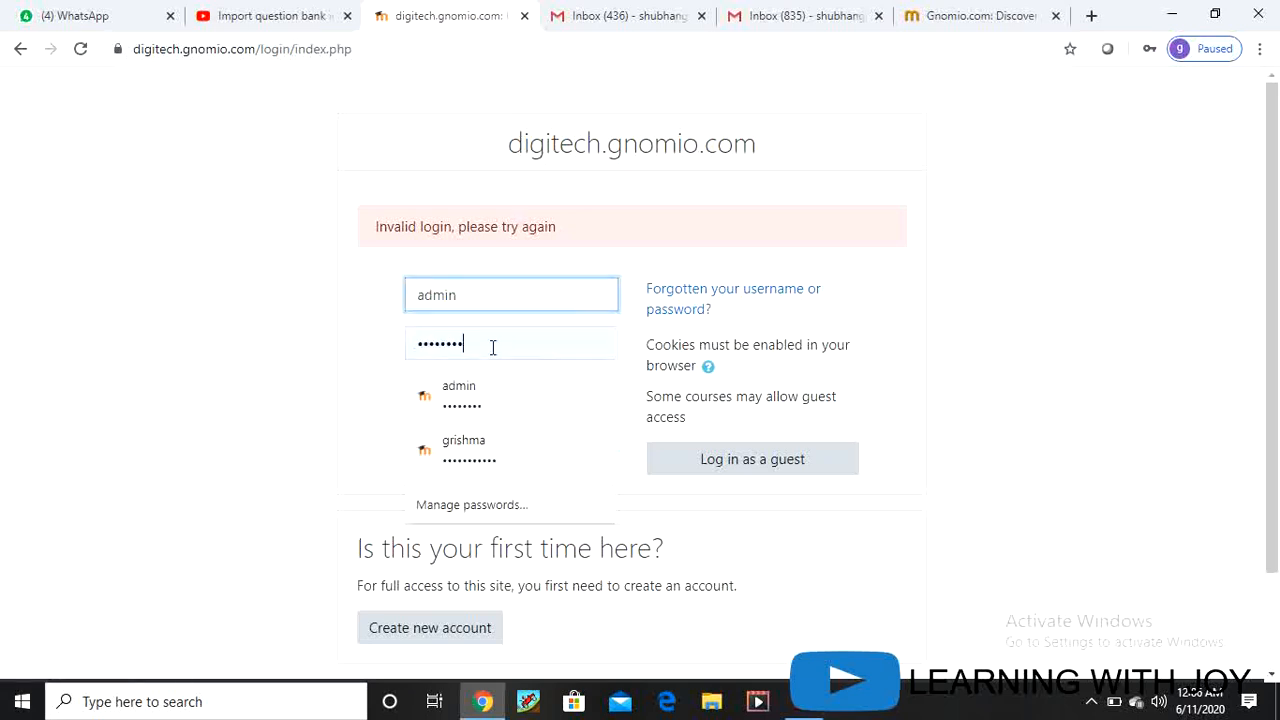
pyautogui.press('BackSpace')
pyautogui.press('BackSpace')
pyautogui.press('BackSpace')
pyautogui.press('BackSpace')
pyautogui.press('BackSpace')
pyautogui.press('BackSpace')
pyautogui.press('BackSpace')
pyautogui.press('BackSpace')
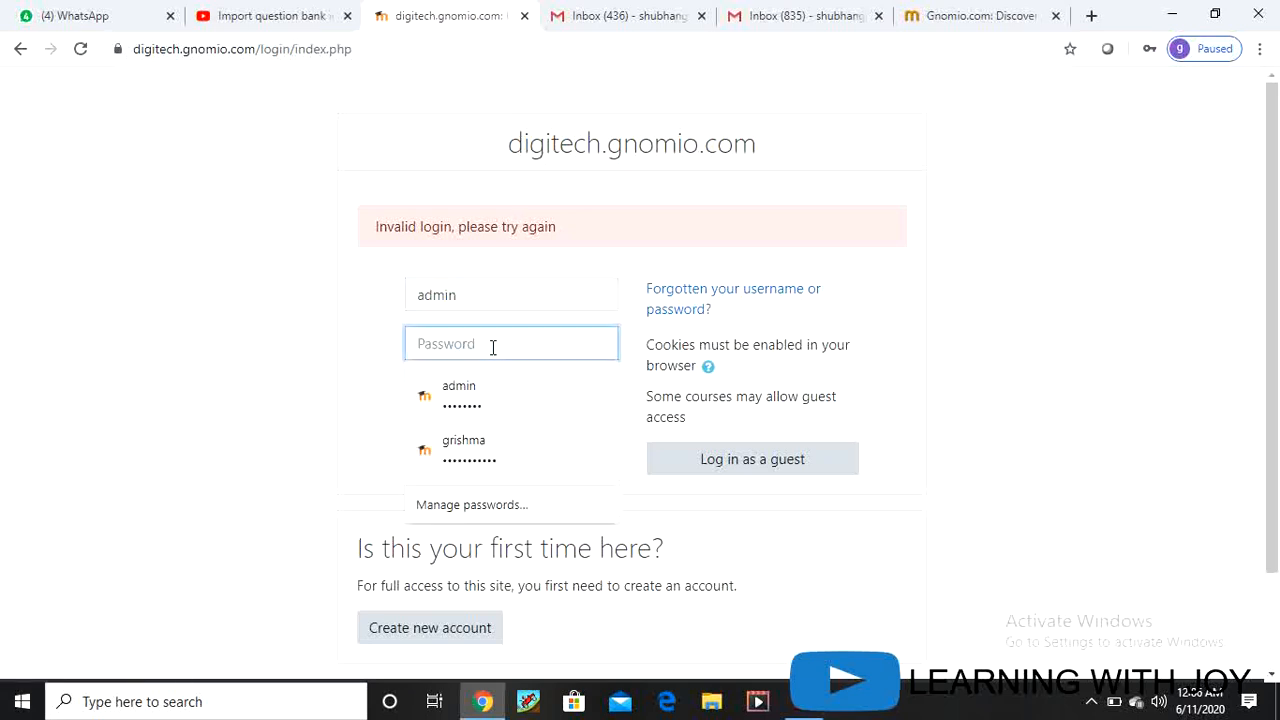
pyautogui.click(398, 48)
pyautogui.click(399, 49)
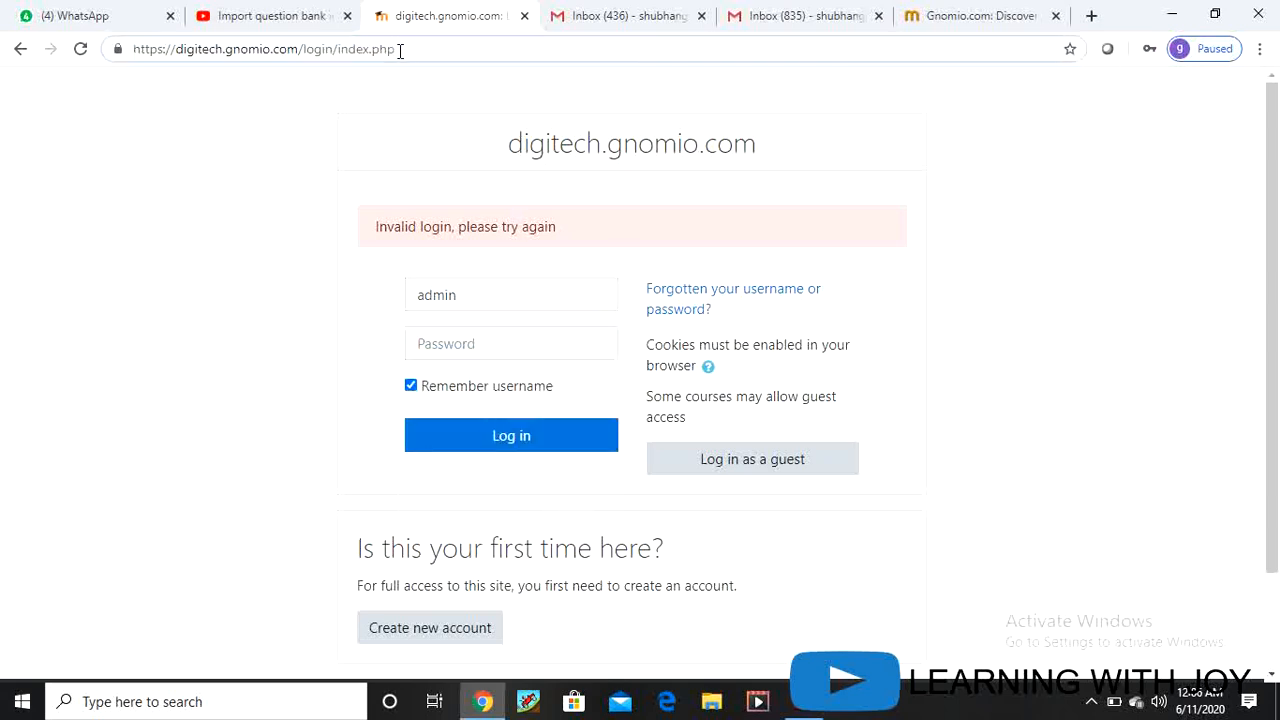
pyautogui.write('s')
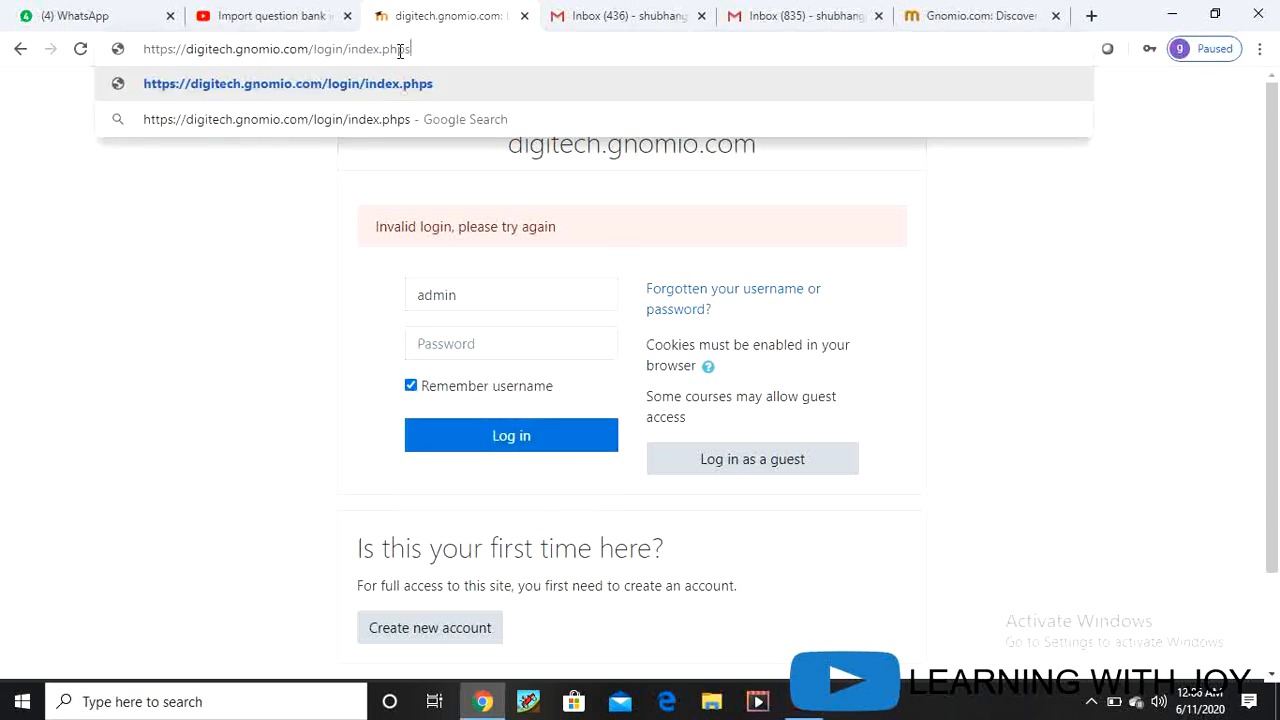
pyautogui.press('BackSpace')
pyautogui.click(1077, 455)
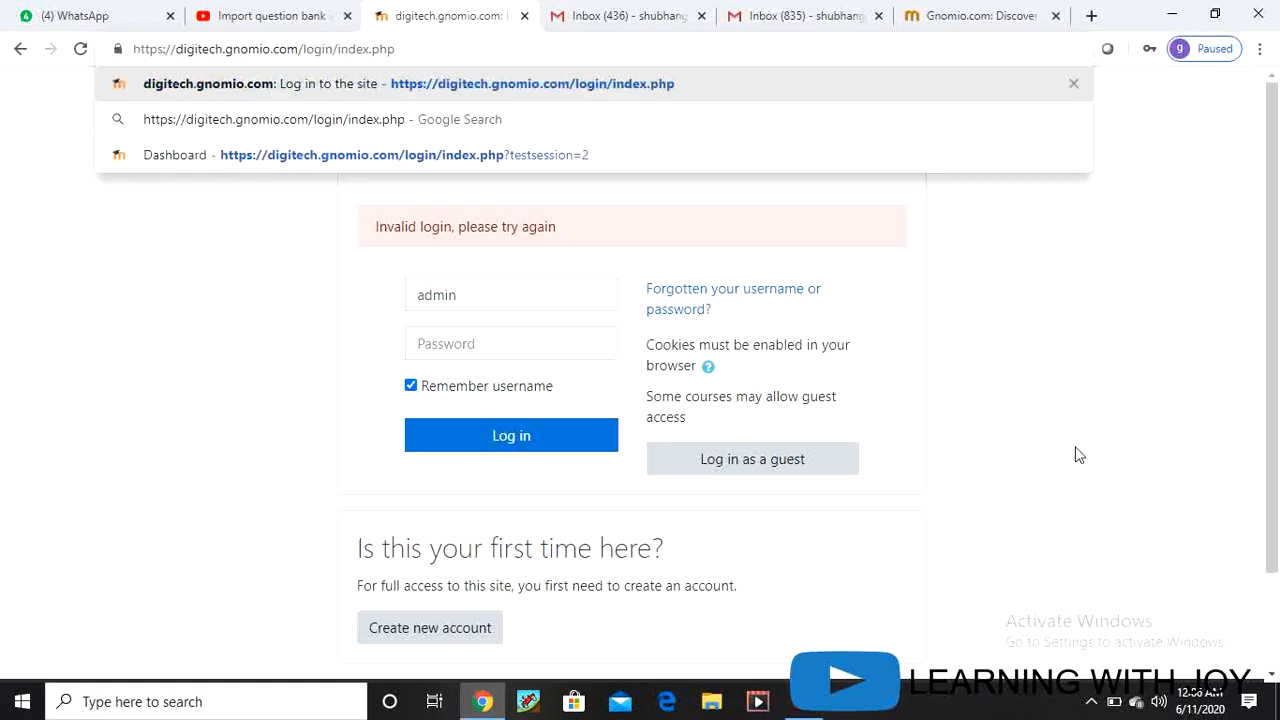
pyautogui.click(530, 337)
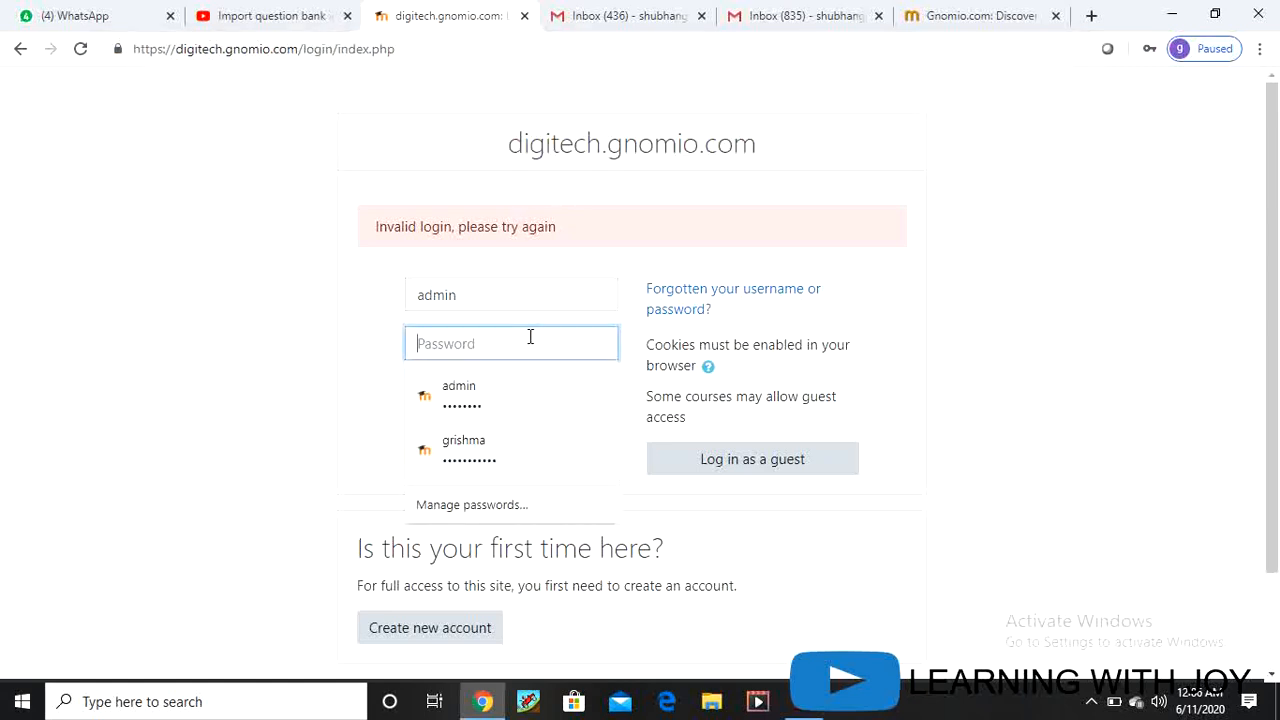
pyautogui.write('a')
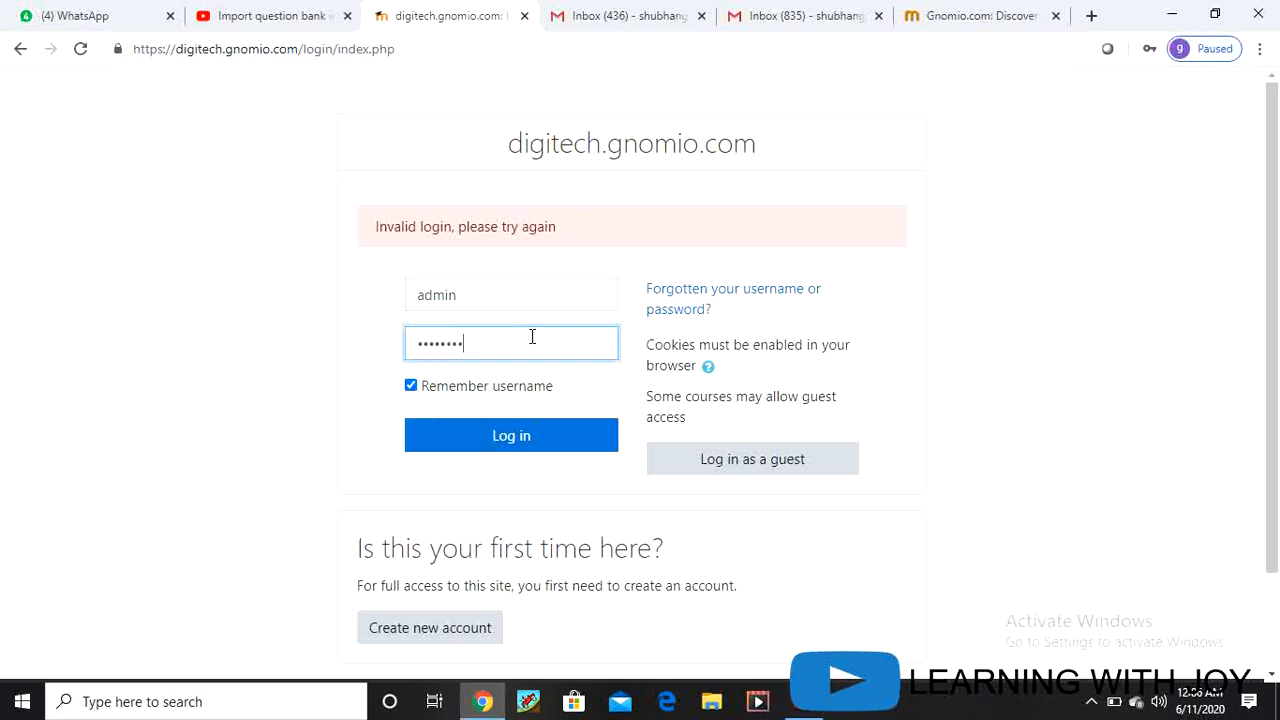
pyautogui.click(572, 433)
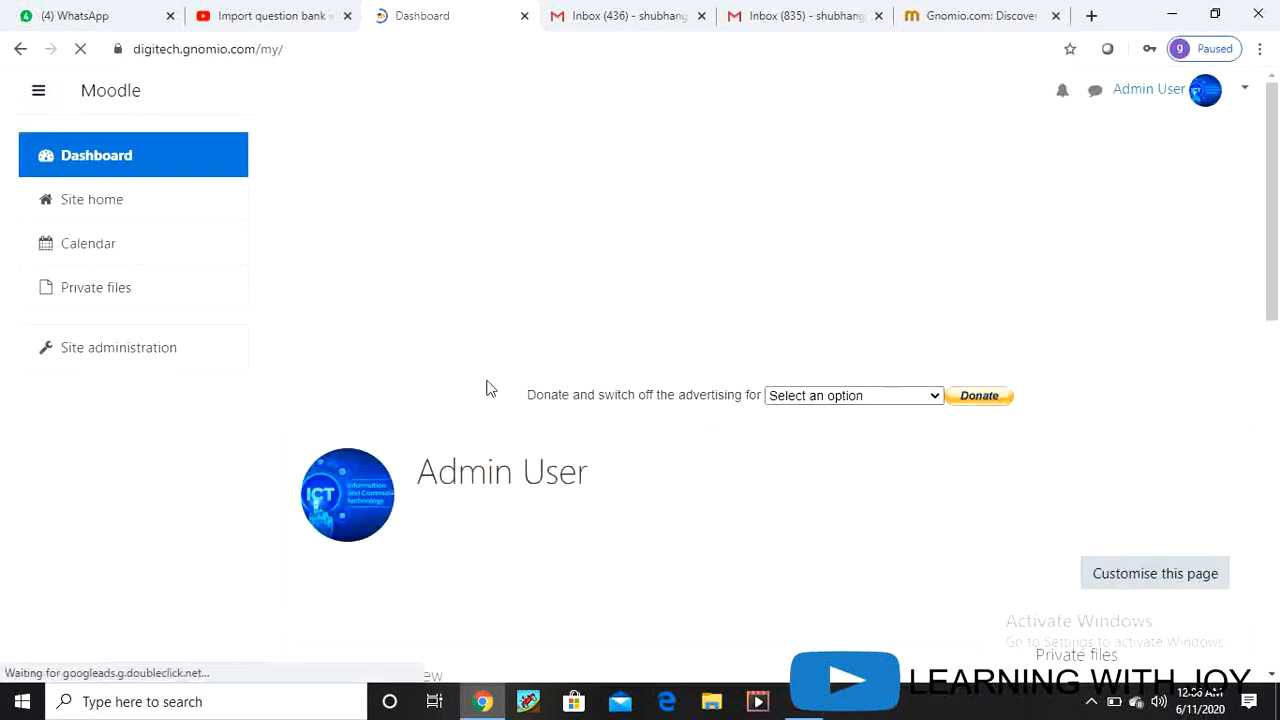
# Step: Decline Chrome's password update and review the Dashboard showing no courses
pyautogui.click(1194, 358)
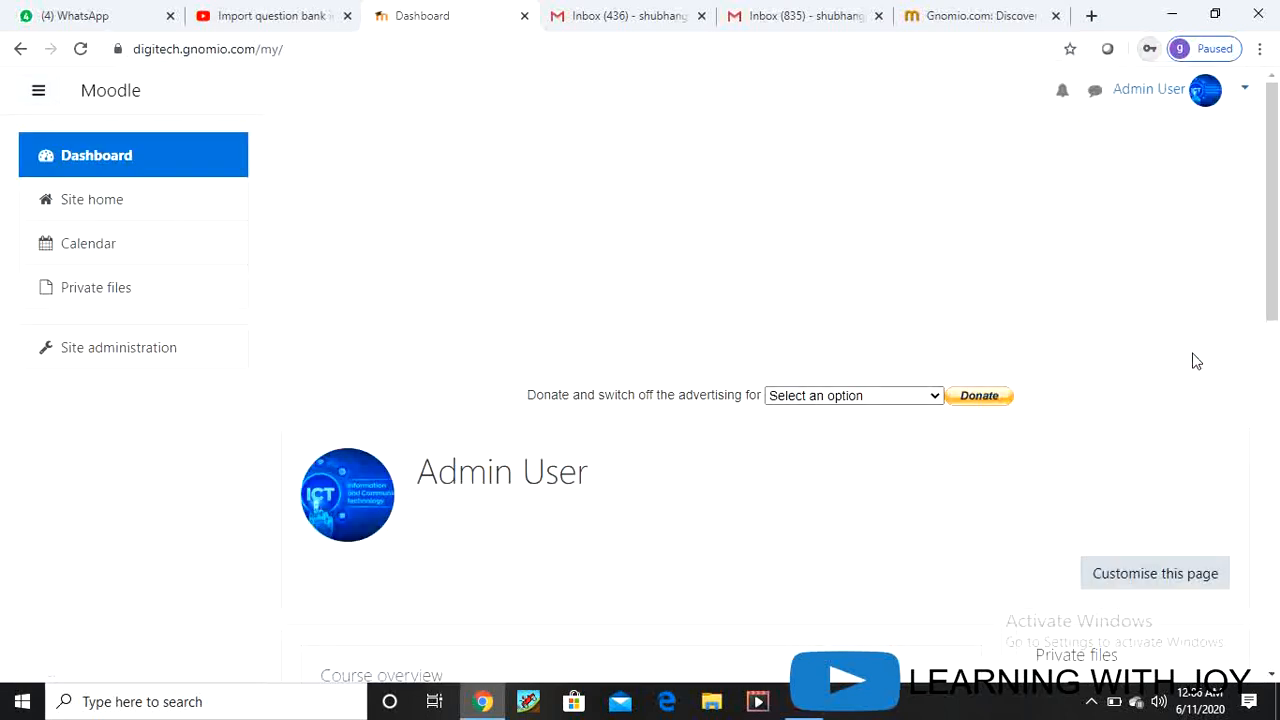
pyautogui.scroll(-4, 431, 389)
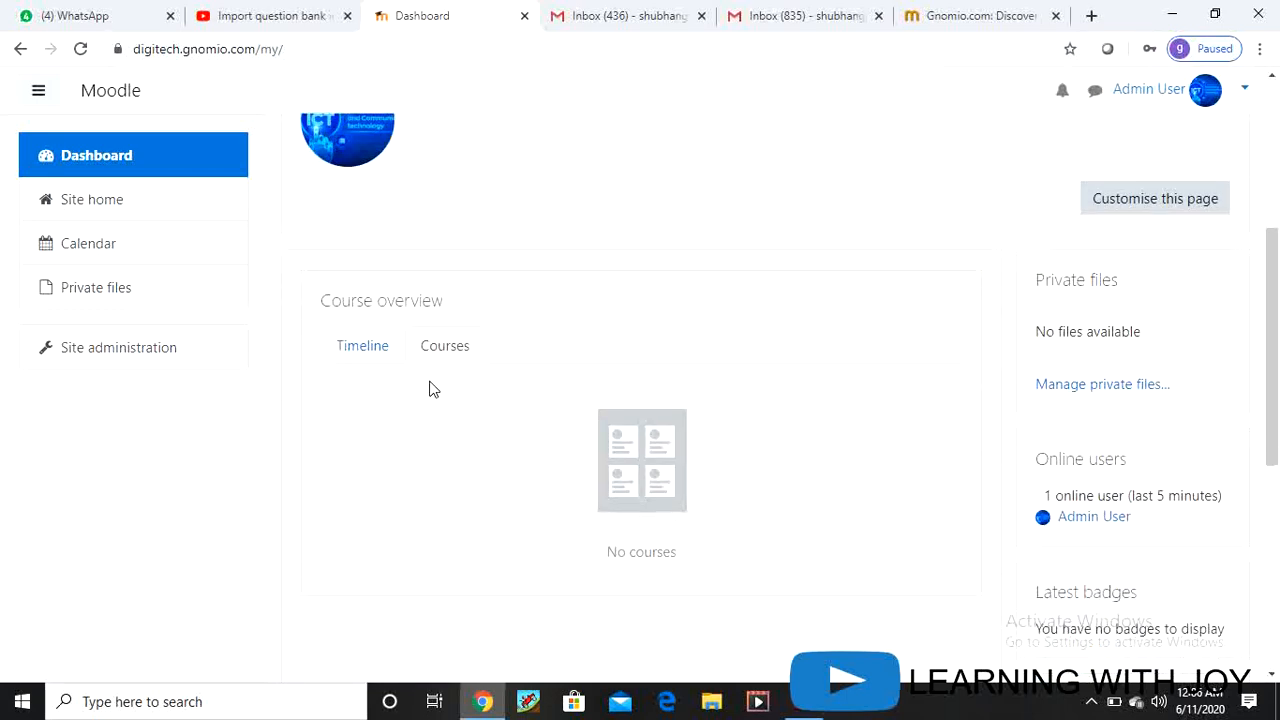
pyautogui.scroll(4, 432, 389)
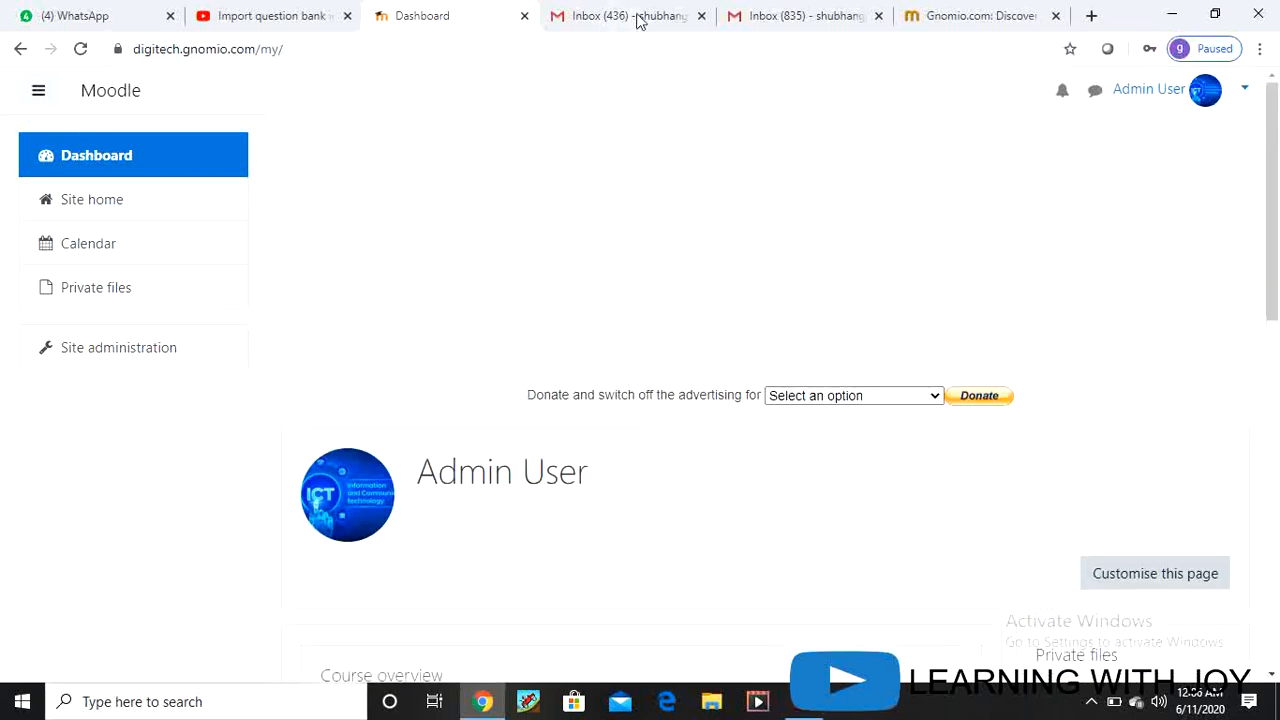
# Step: In Gmail's Updates category, open the 'Welcome to Gnomio' email from Gnomio Support
pyautogui.click(786, 18)
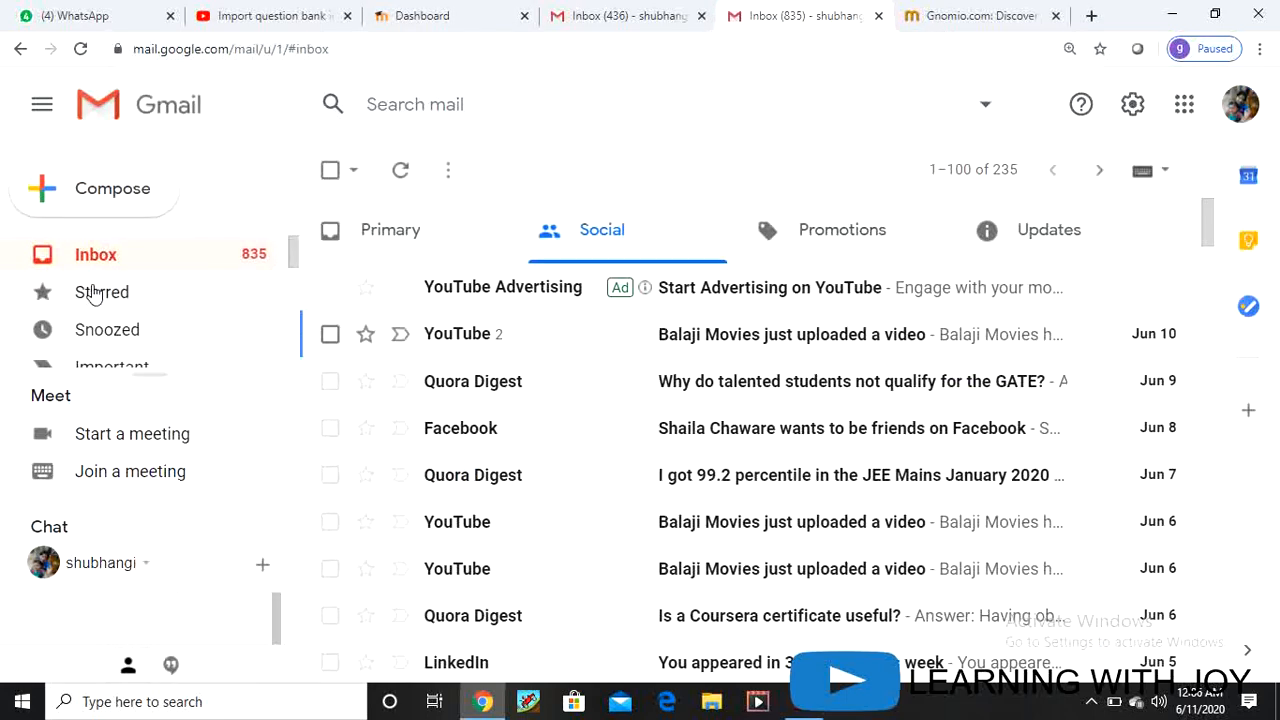
pyautogui.click(111, 256)
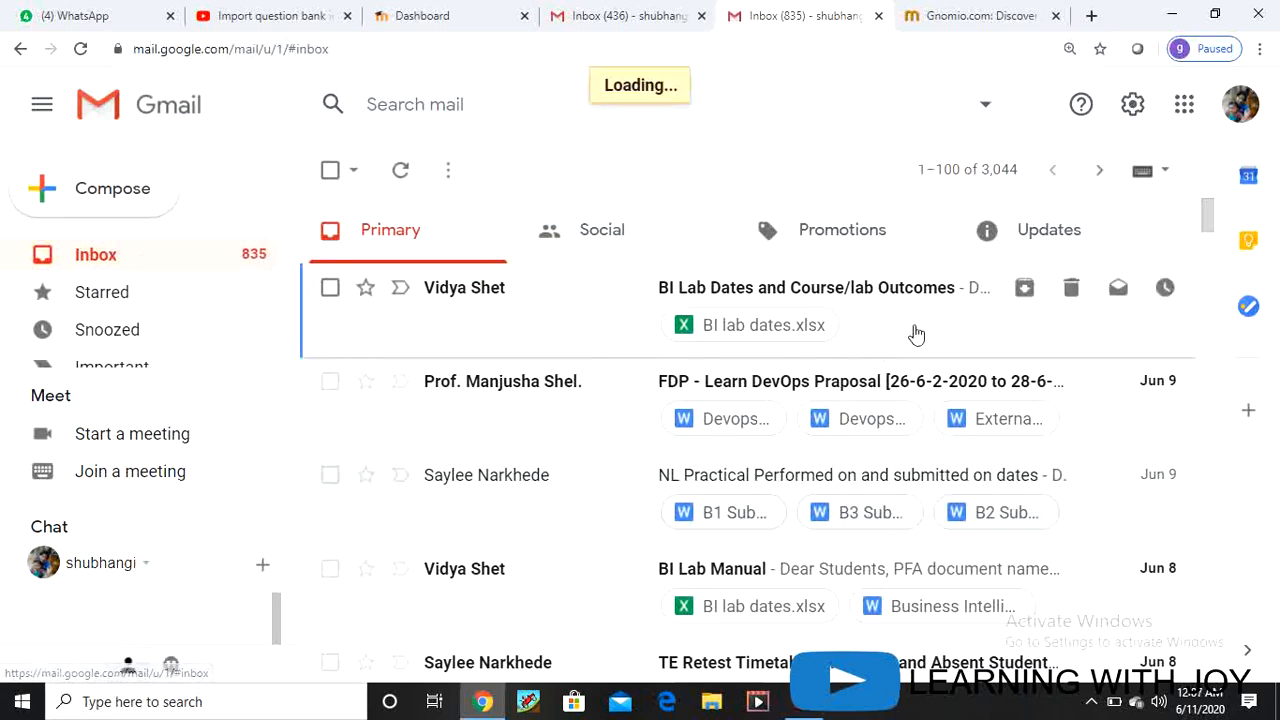
pyautogui.click(1047, 240)
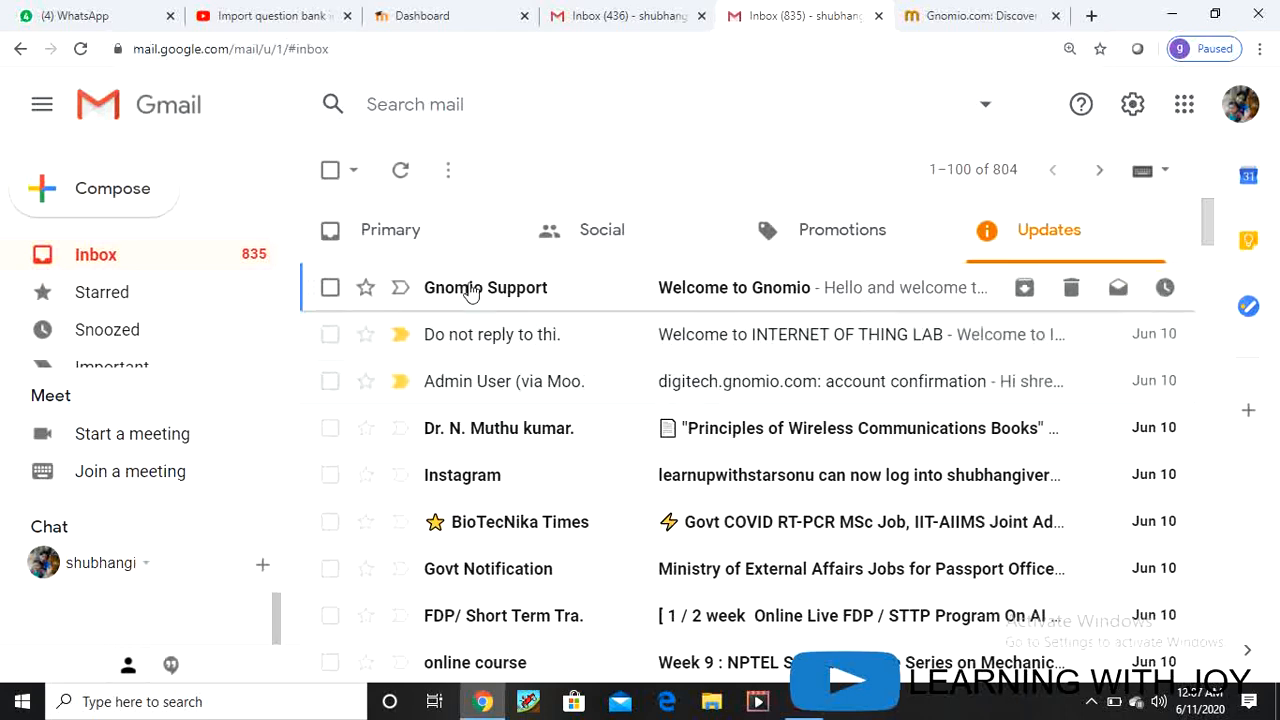
pyautogui.moveTo(472, 290)
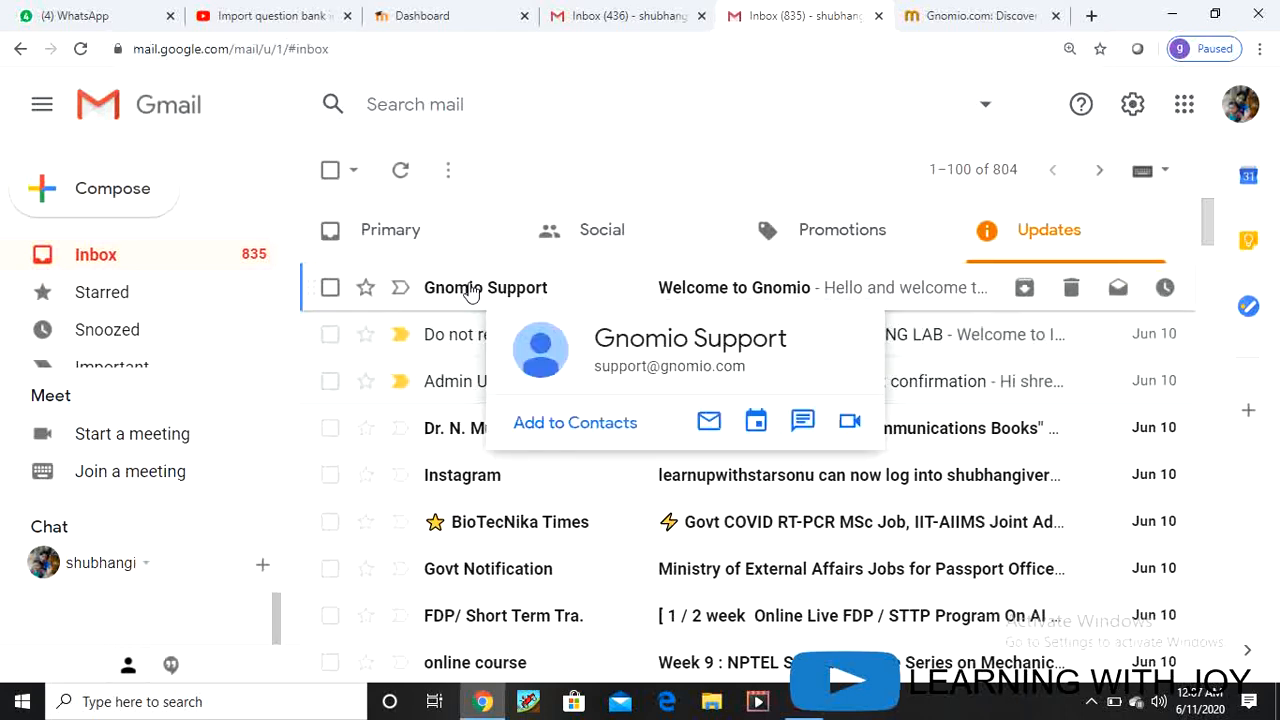
pyautogui.click(455, 297)
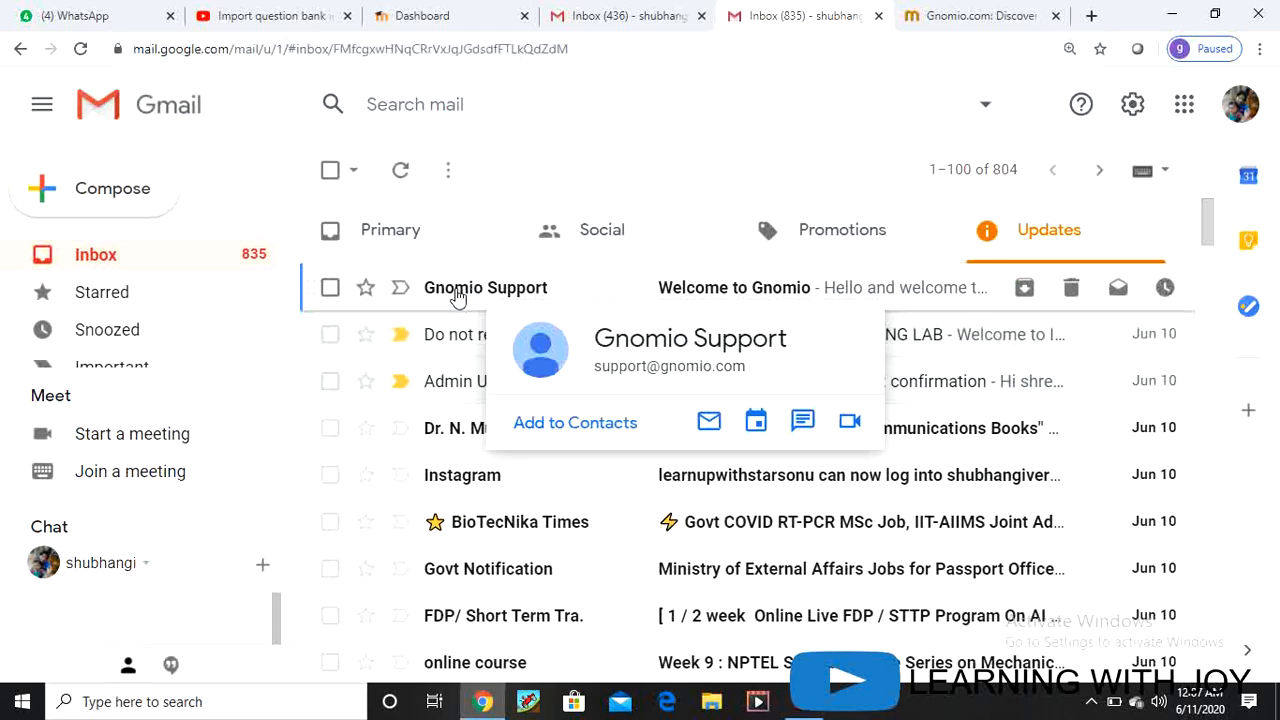
pyautogui.scroll(-1, 734, 483)
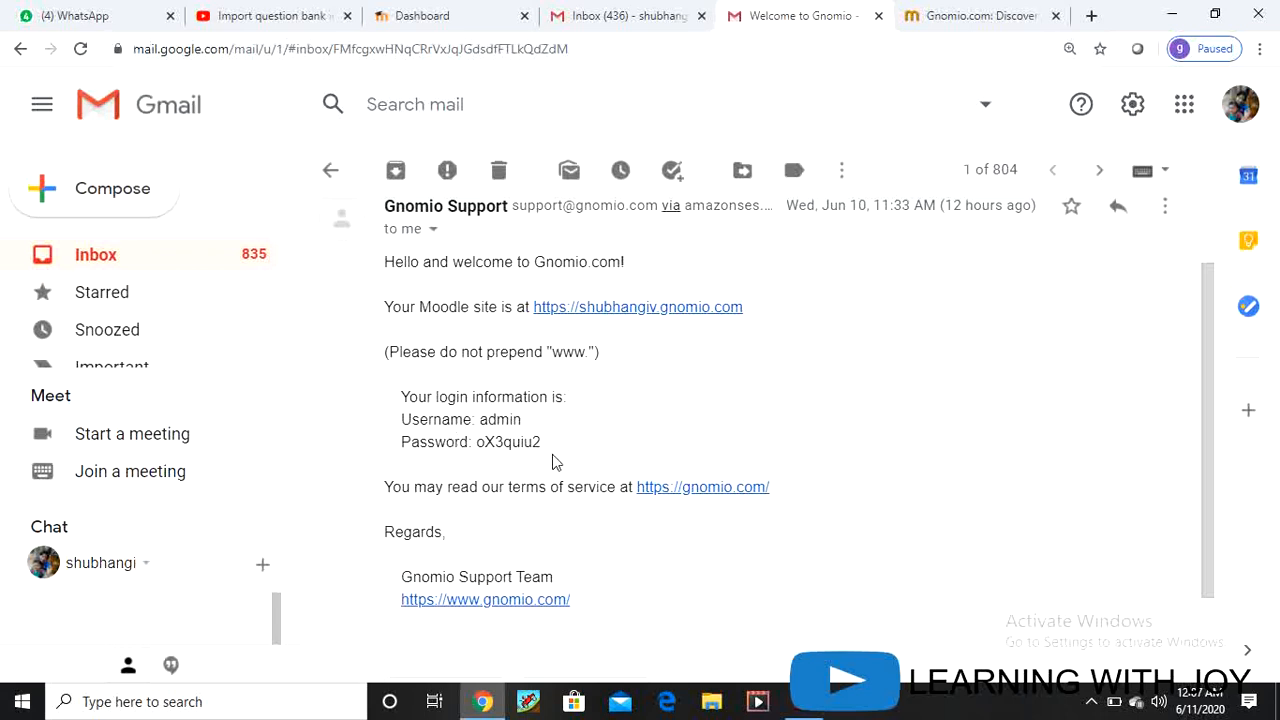
# Step: Open the emailed Moodle site link in a new tab and select the account password
pyautogui.rightClick(612, 310)
pyautogui.click(643, 317)
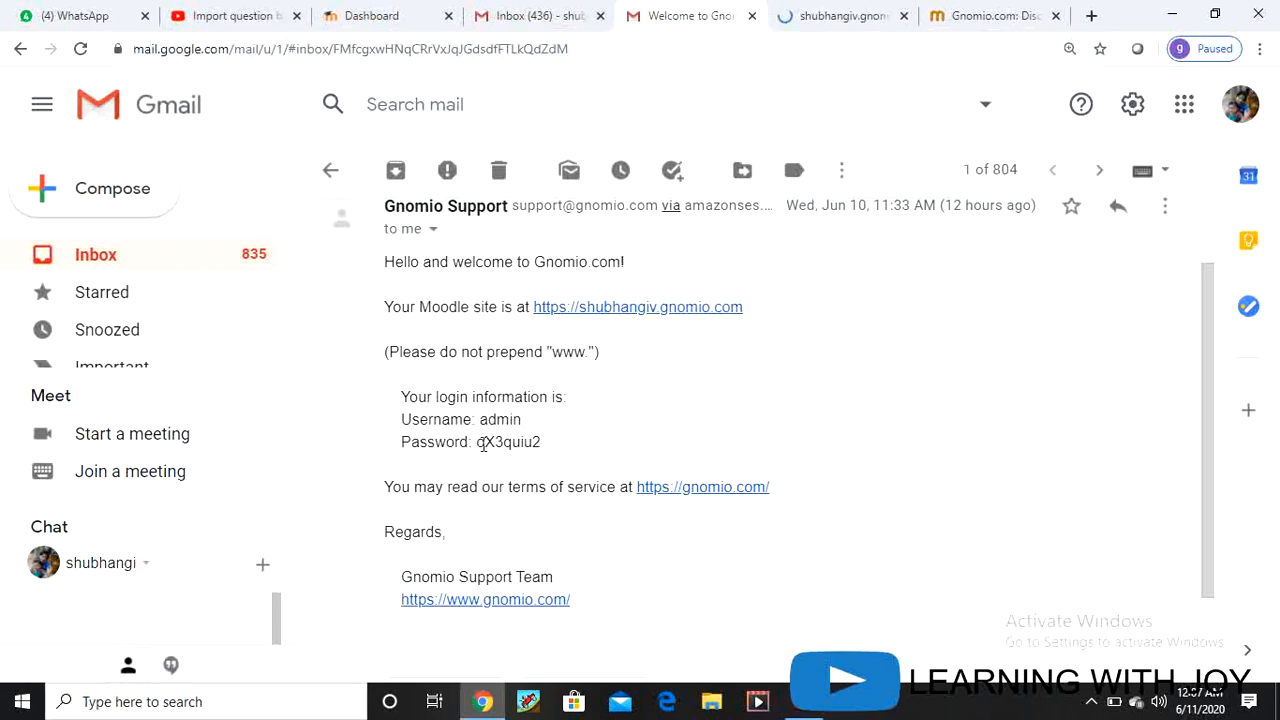
pyautogui.moveTo(477, 442); pyautogui.dragTo(545, 450)
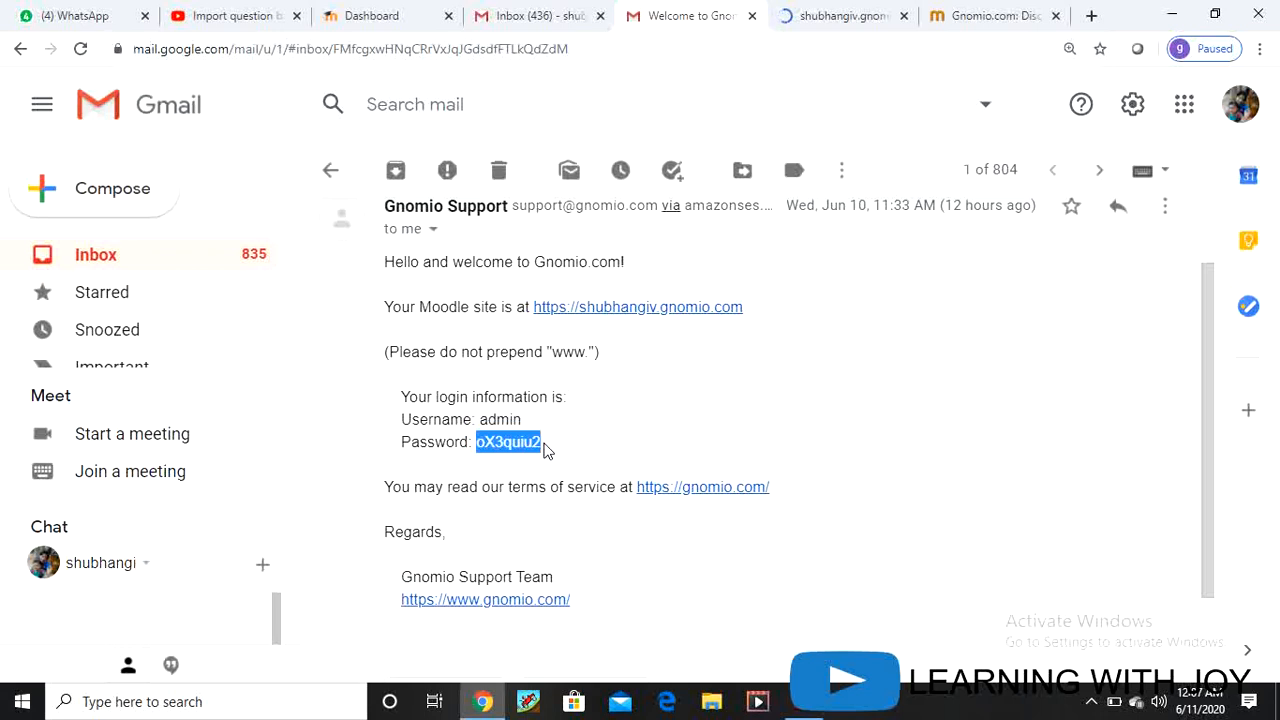
pyautogui.click(850, 20)
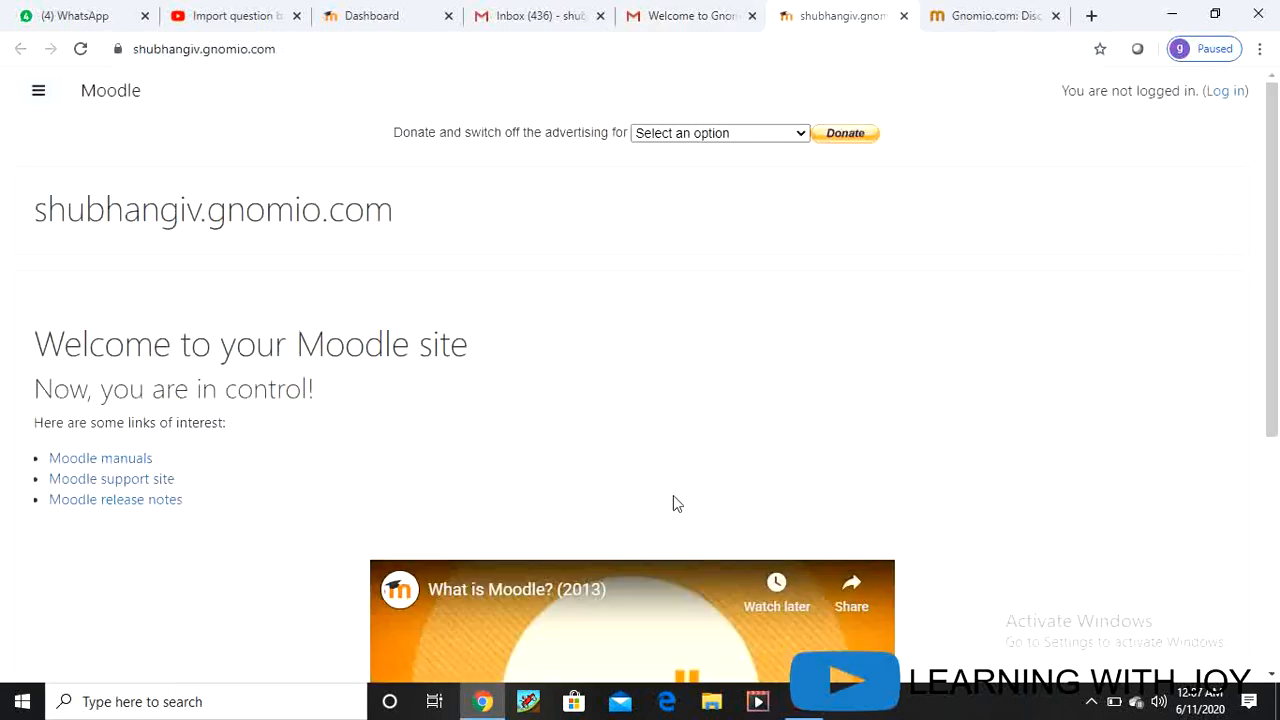
# Step: Scroll through the shubhangiv.gnomio.com welcome page while still logged out
pyautogui.scroll(-3, 557, 449)
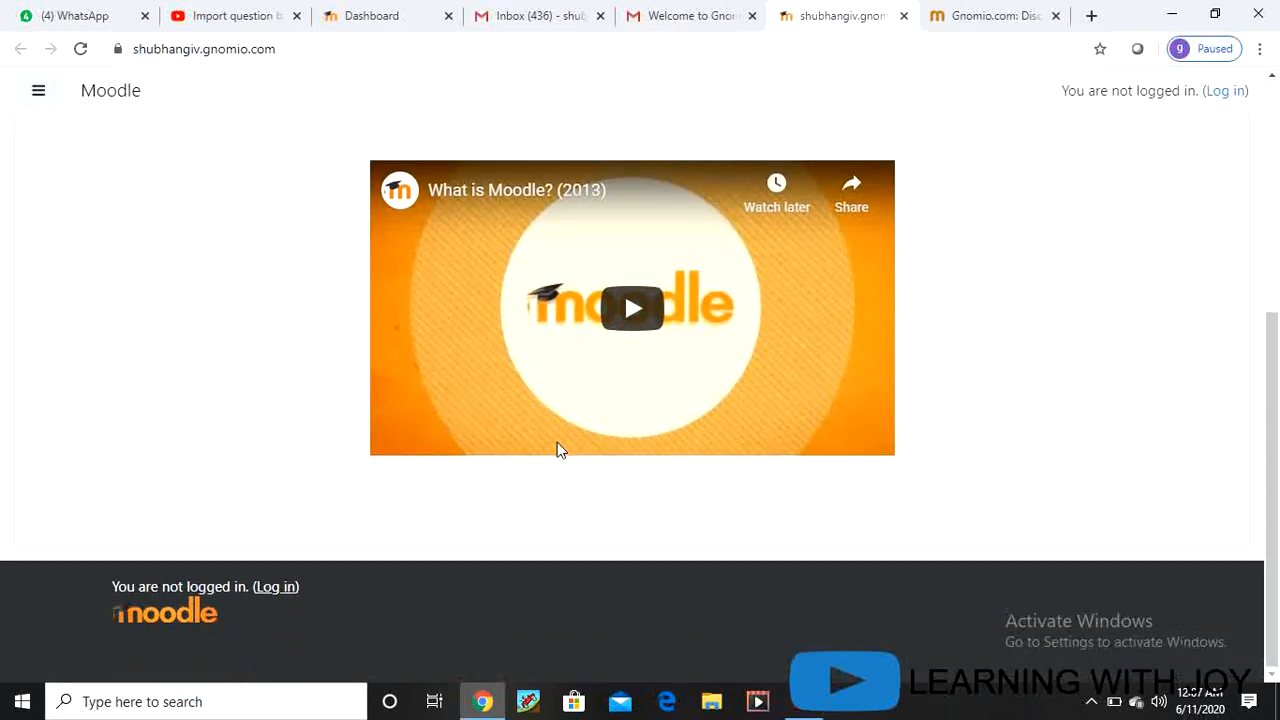
pyautogui.scroll(3, 557, 449)
pyautogui.scroll(-3, 446, 457)
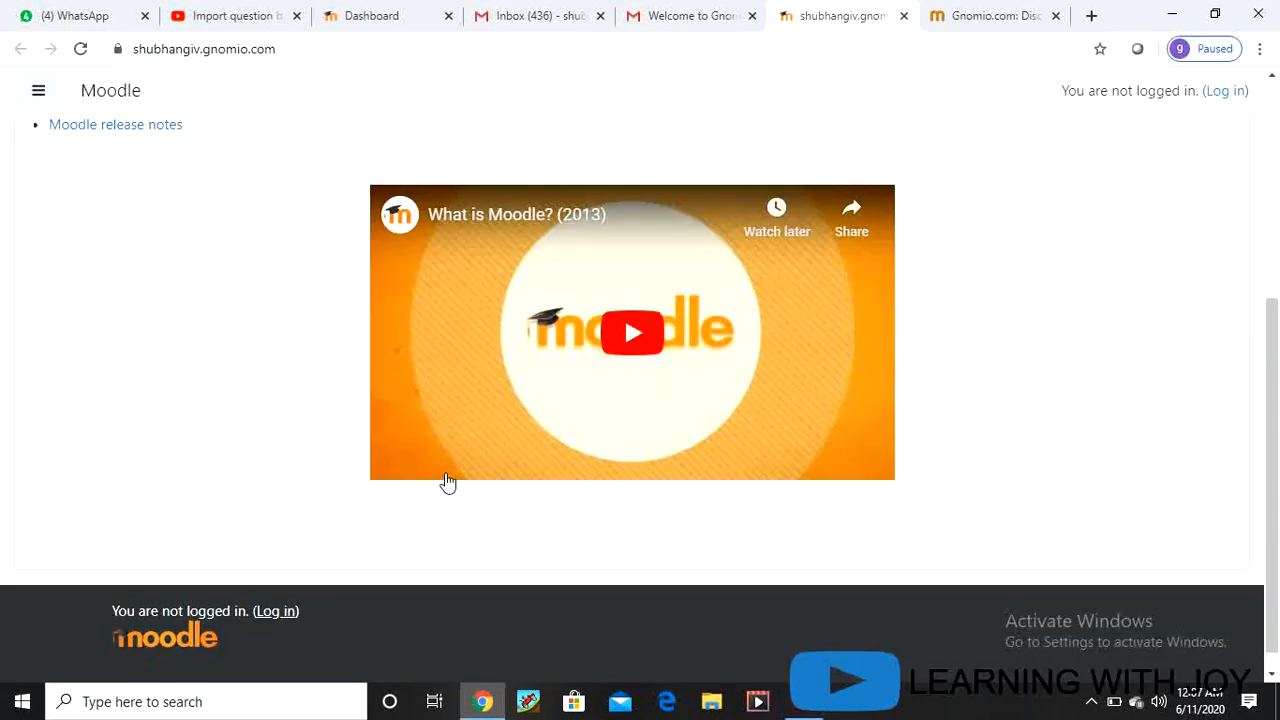
pyautogui.scroll(4, 447, 481)
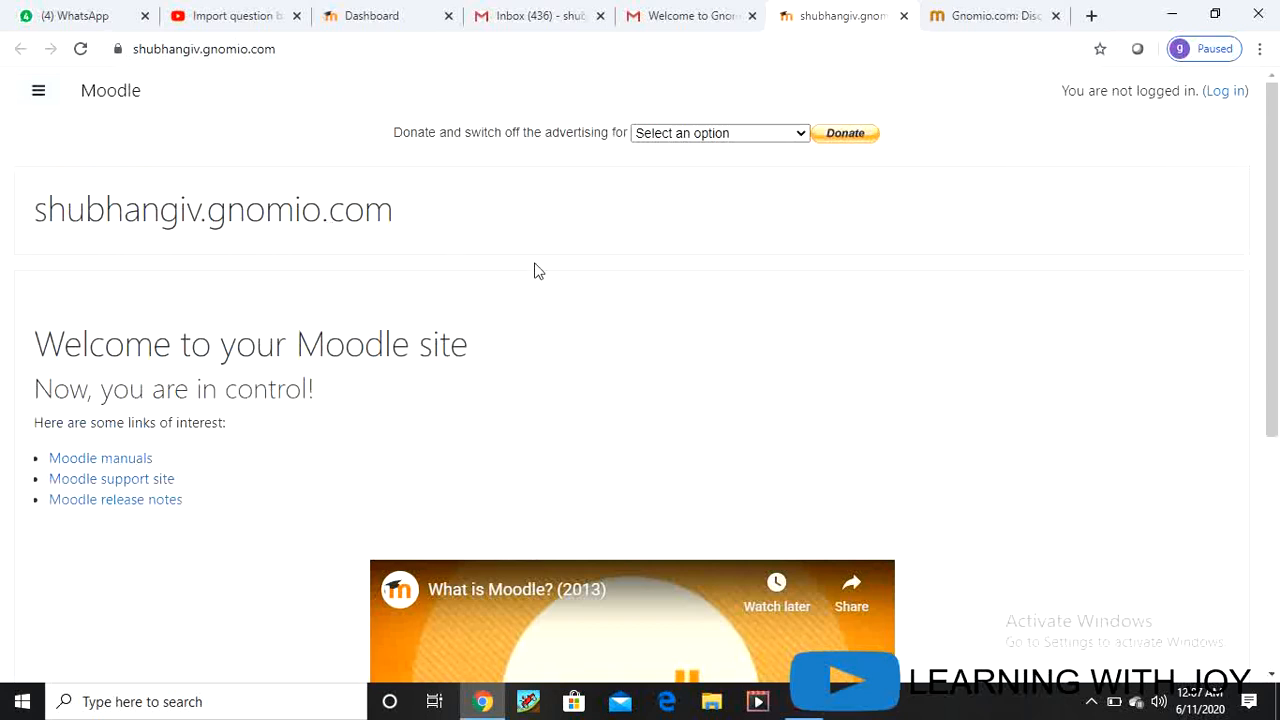
# Step: Log in to shubhangiv.gnomio.com as admin, pasting the account password from the email
pyautogui.click(1224, 92)
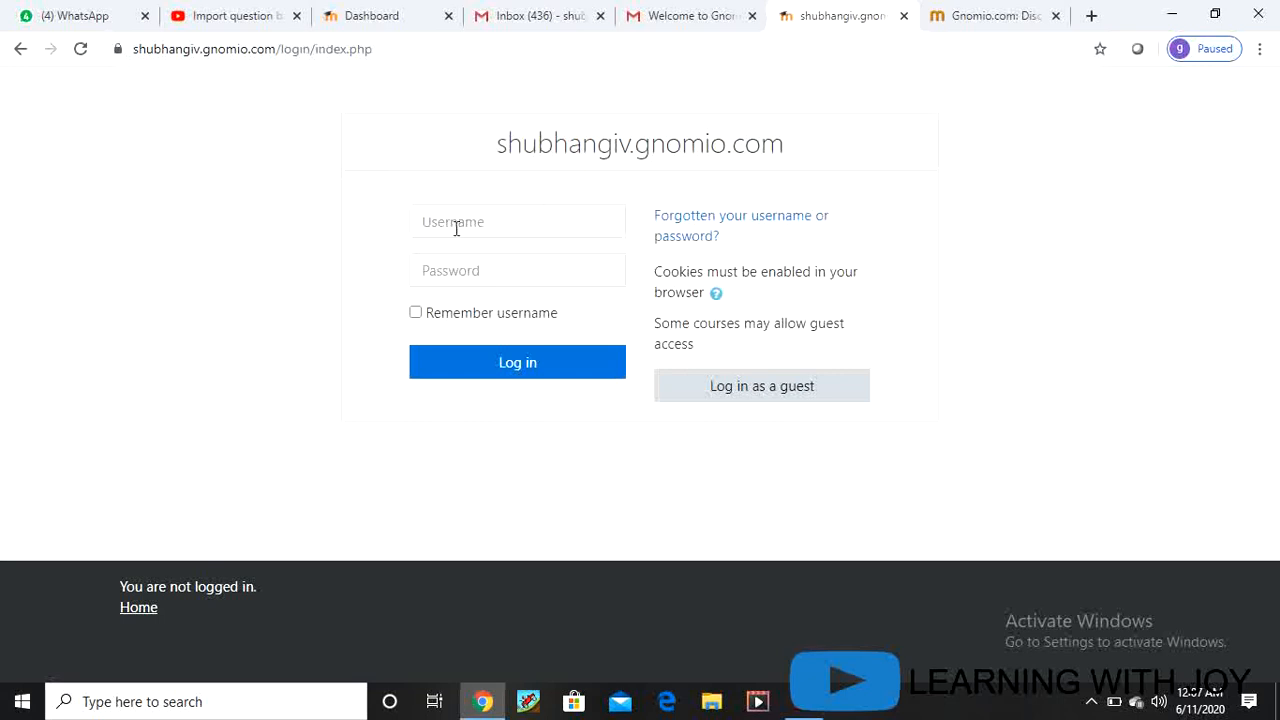
pyautogui.click(468, 224)
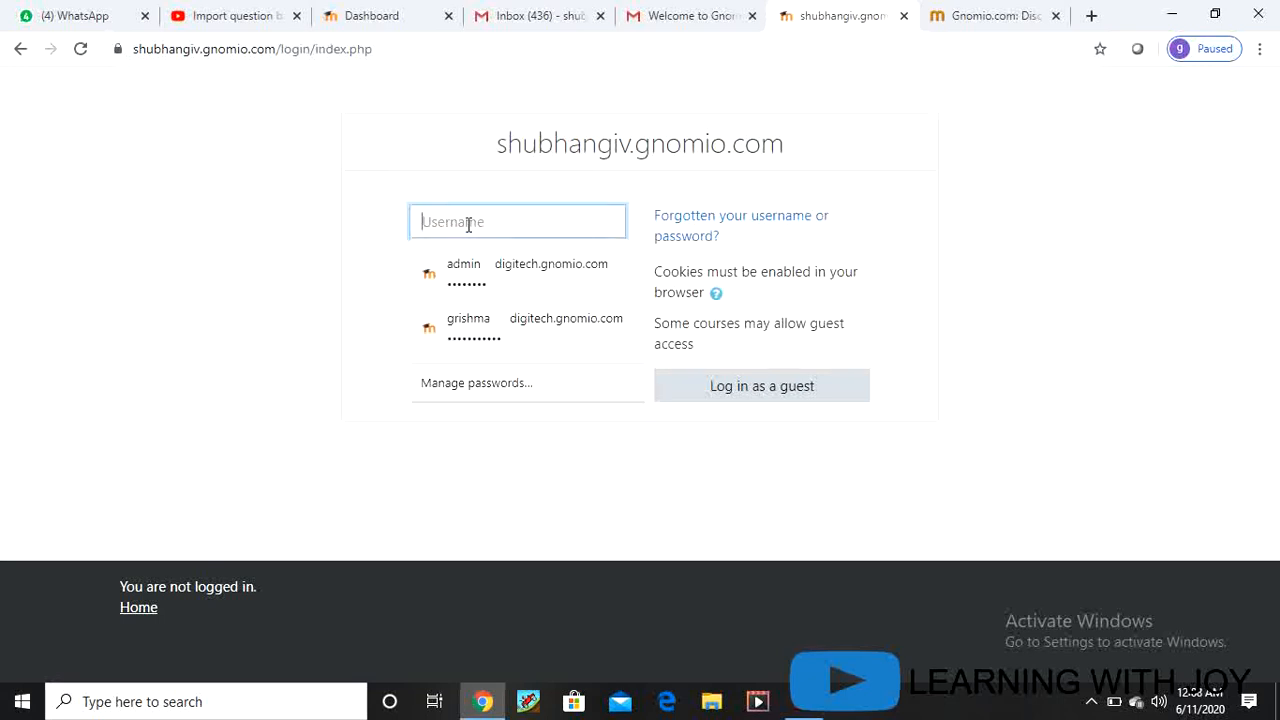
pyautogui.write('a')
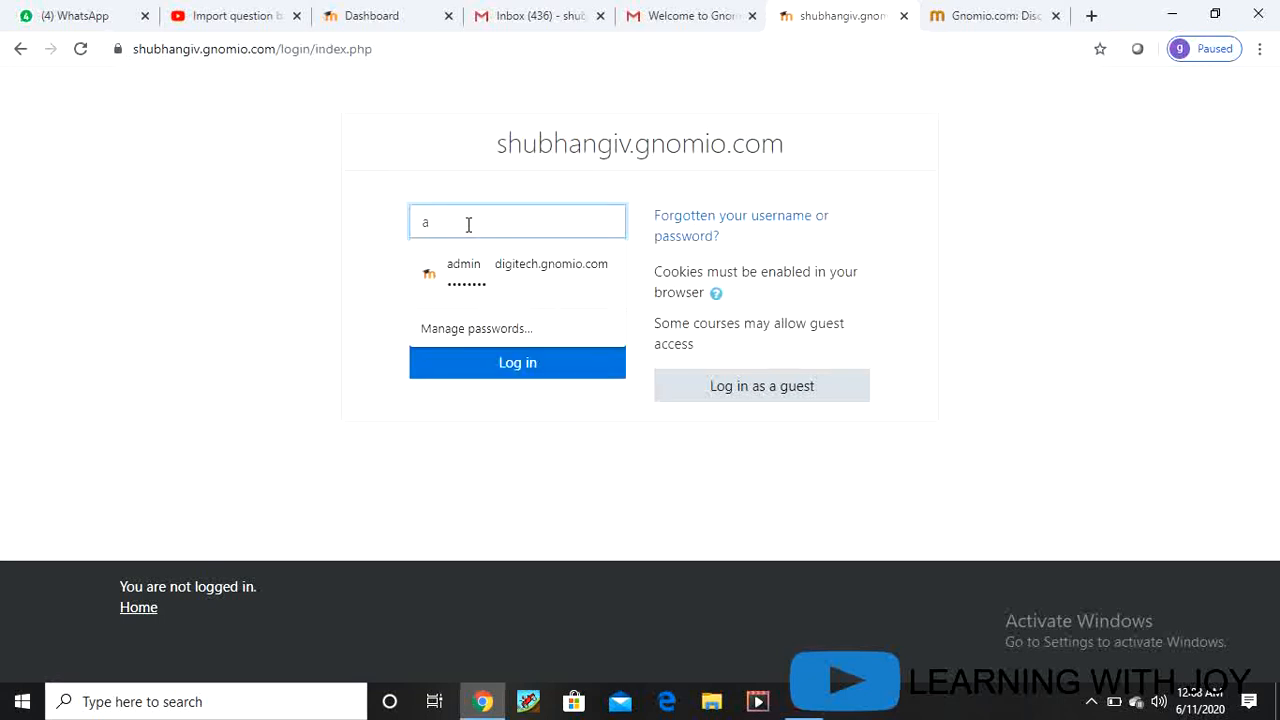
pyautogui.write('dmi')
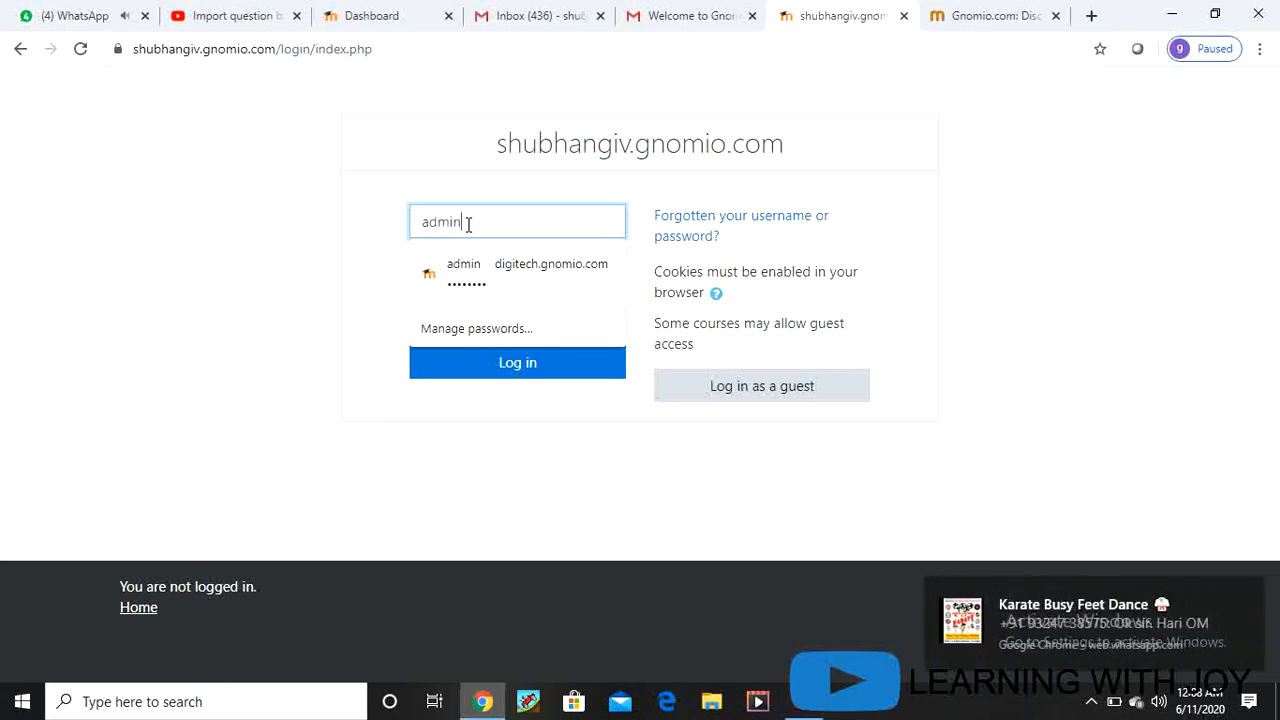
pyautogui.write('n')
pyautogui.click(511, 285)
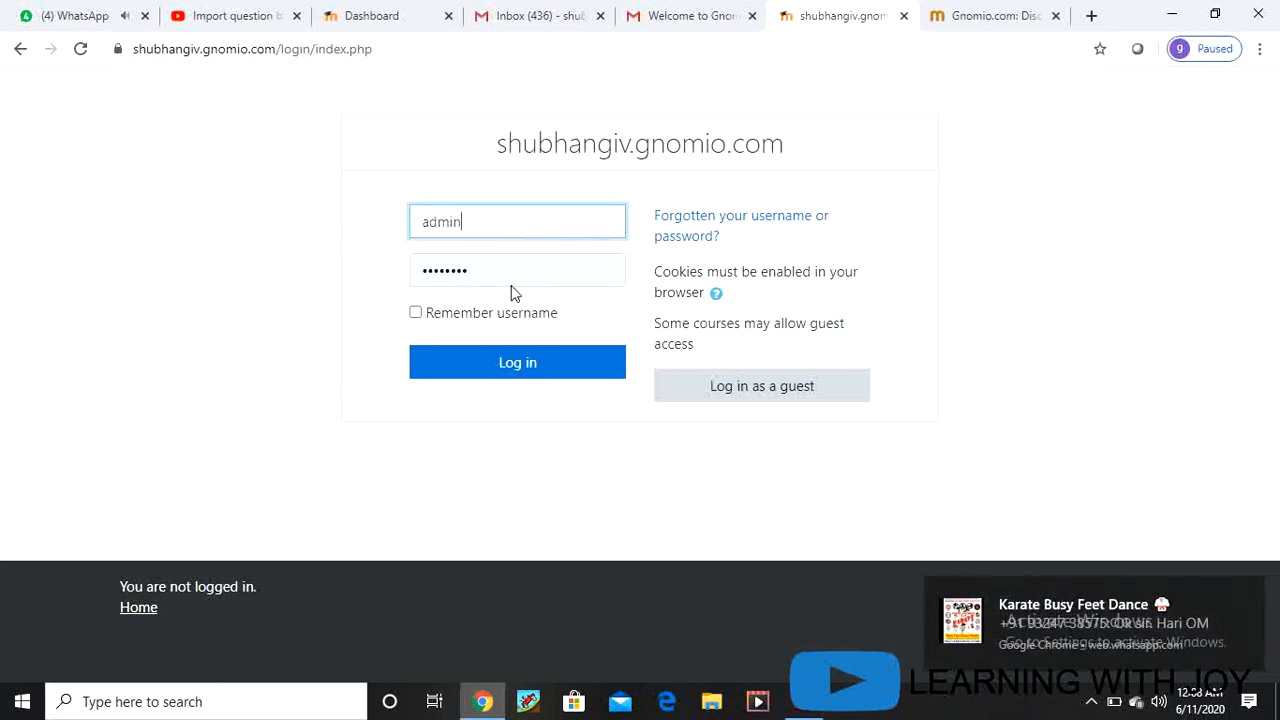
pyautogui.click(492, 276)
pyautogui.press('Escape')
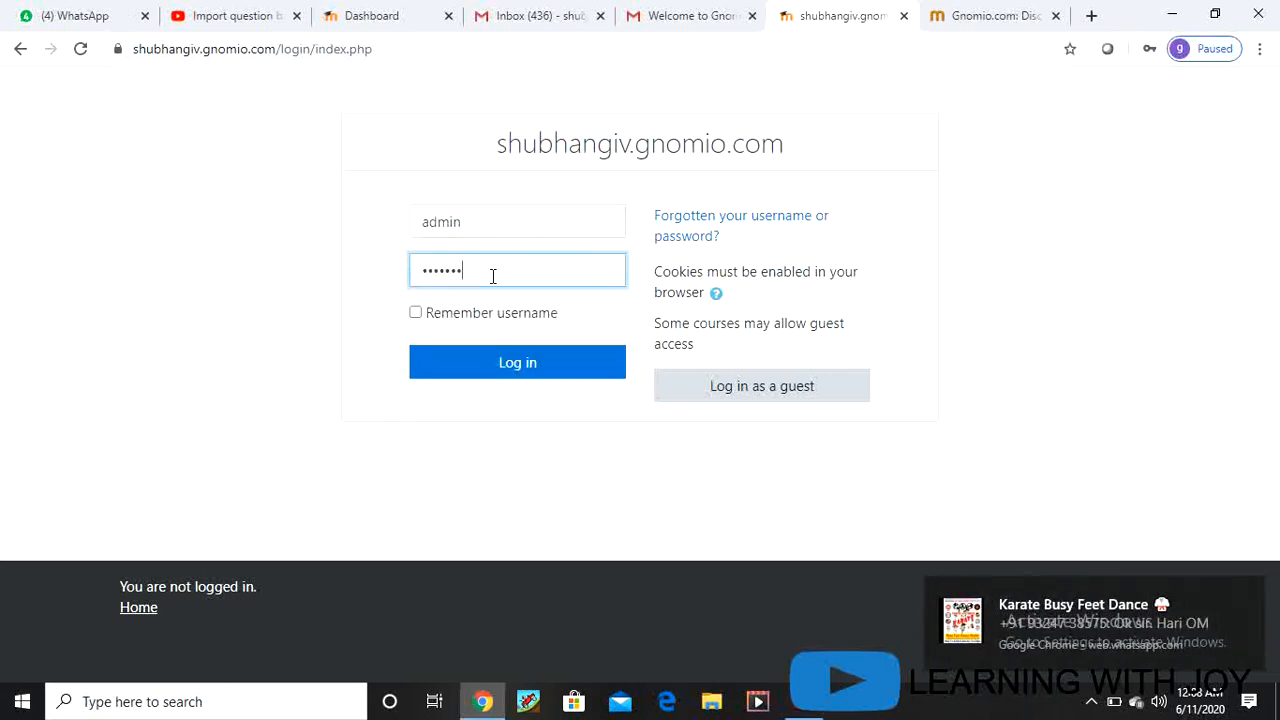
pyautogui.press('BackSpace')
pyautogui.press('BackSpace')
pyautogui.press('BackSpace')
pyautogui.press('BackSpace')
pyautogui.press('BackSpace')
pyautogui.press('BackSpace')
pyautogui.press('BackSpace')
pyautogui.press('BackSpace')
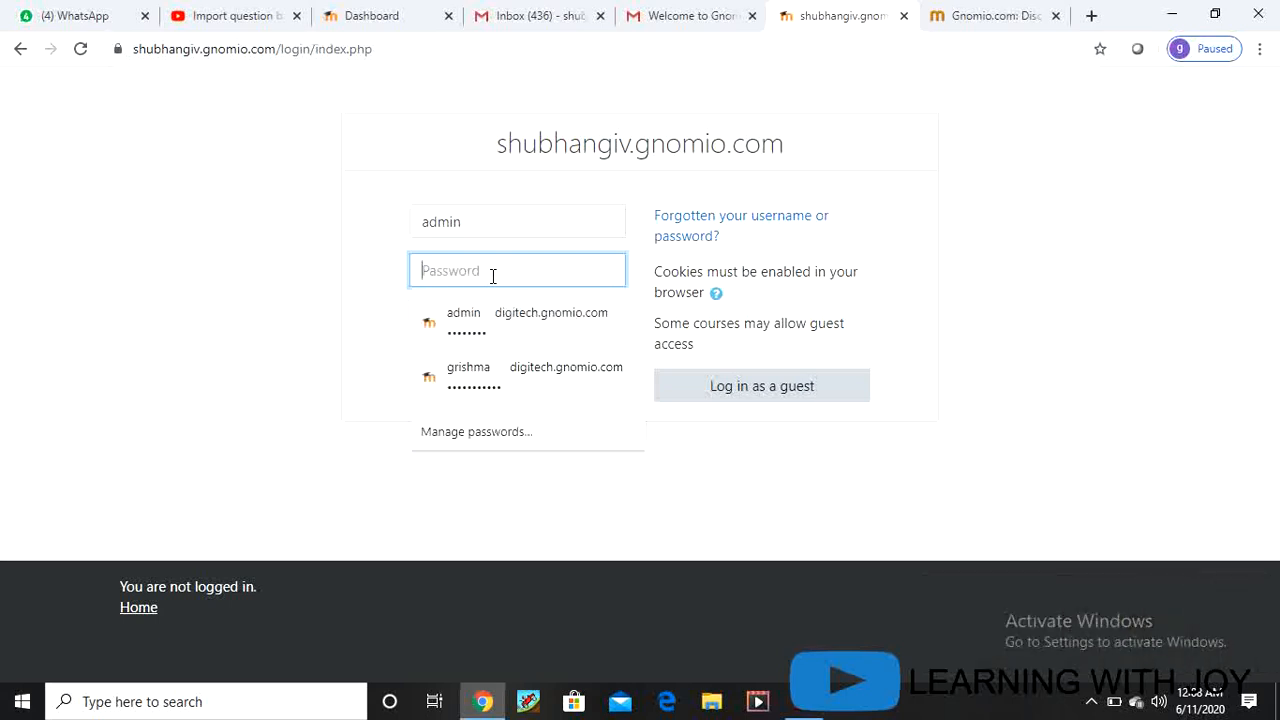
pyautogui.hotkey('ctrl', 'v')
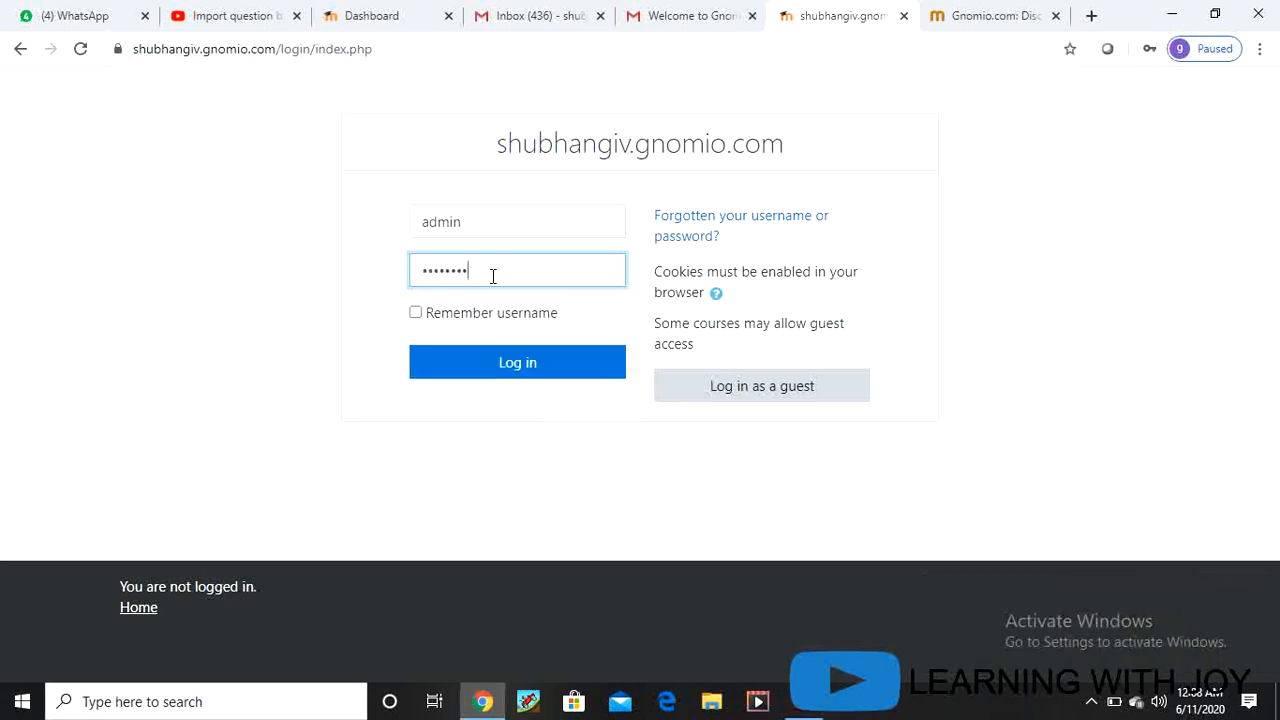
pyautogui.click(505, 366)
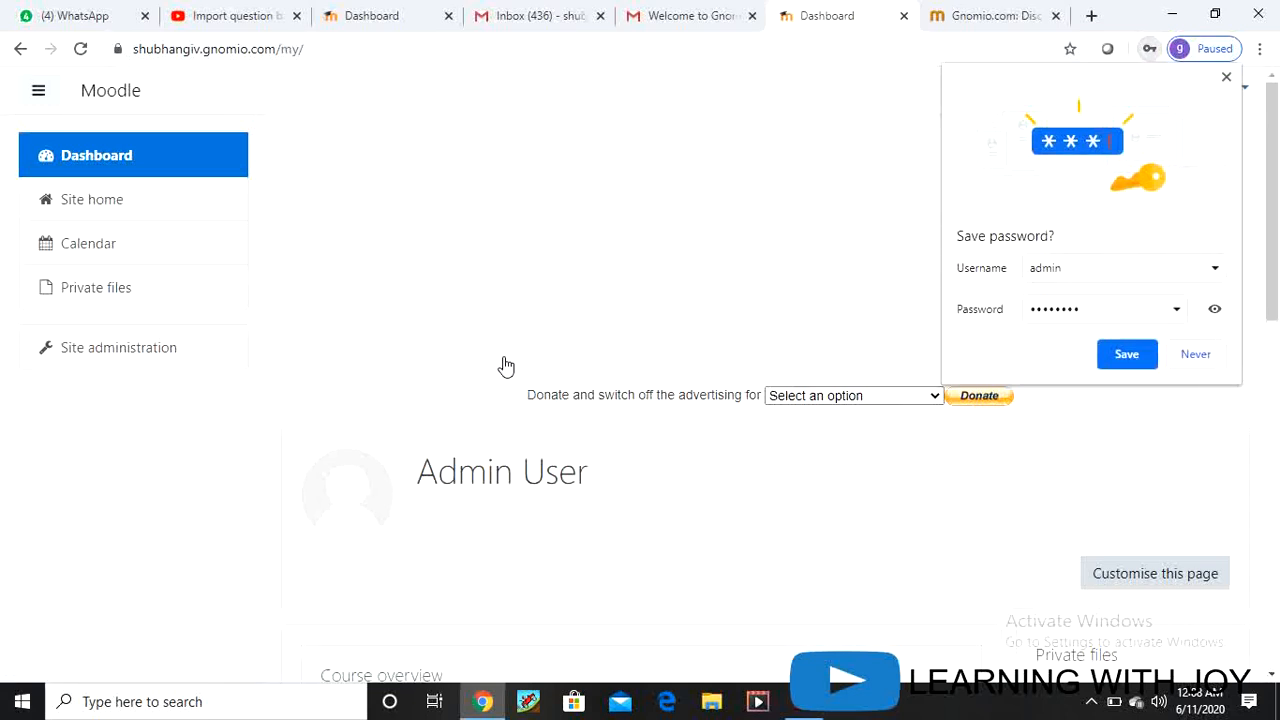
# Step: Decline saving the password and open the Admin User account menu on the Dashboard
pyautogui.click(1196, 355)
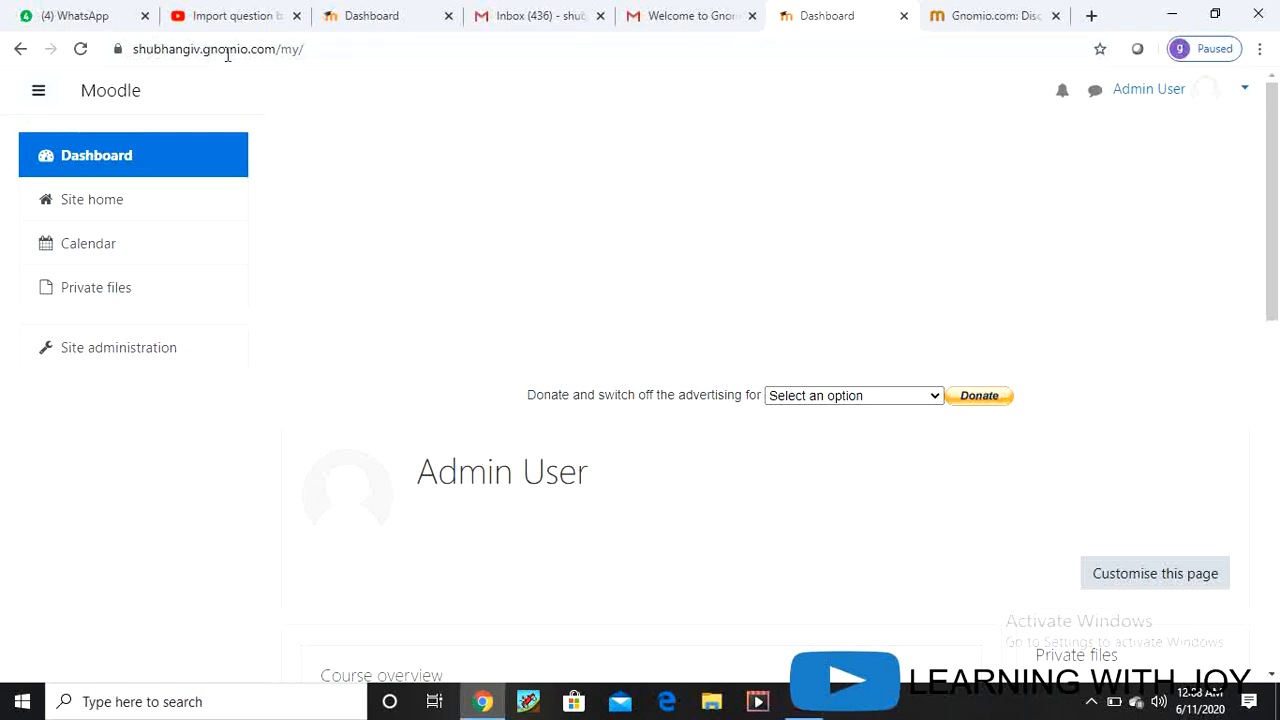
pyautogui.scroll(-4, 527, 617)
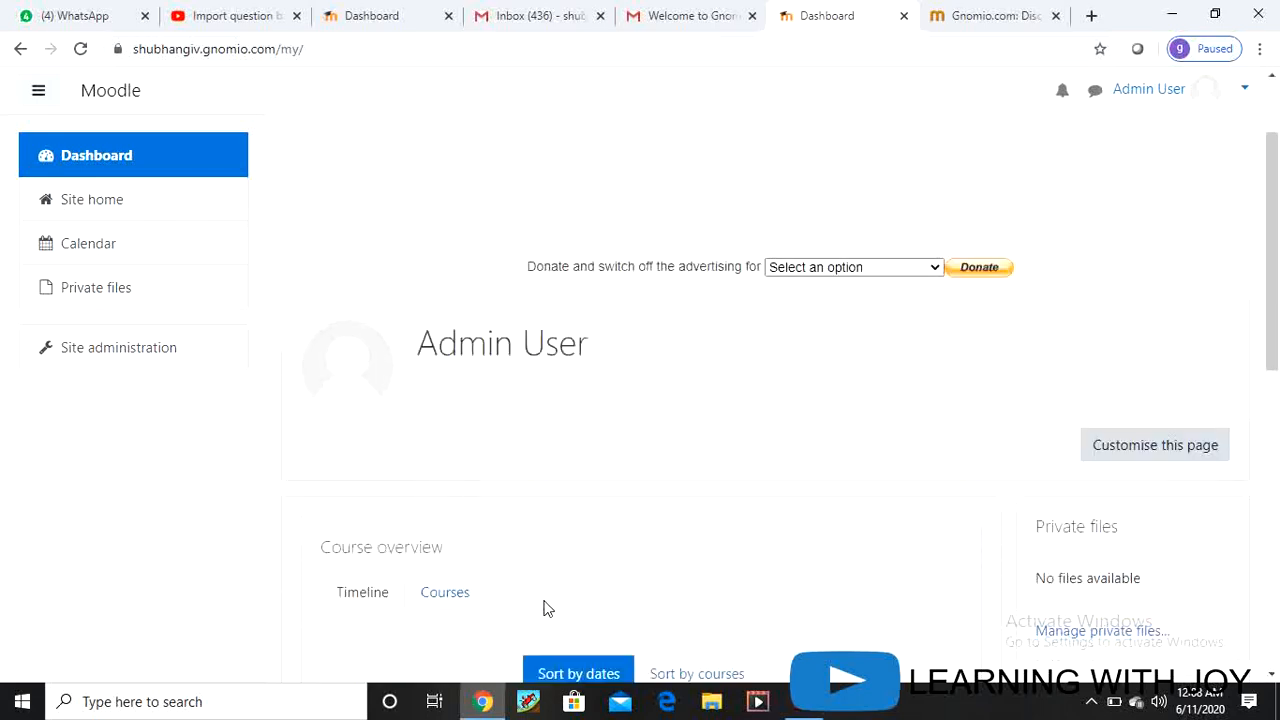
pyautogui.scroll(-3, 437, 600)
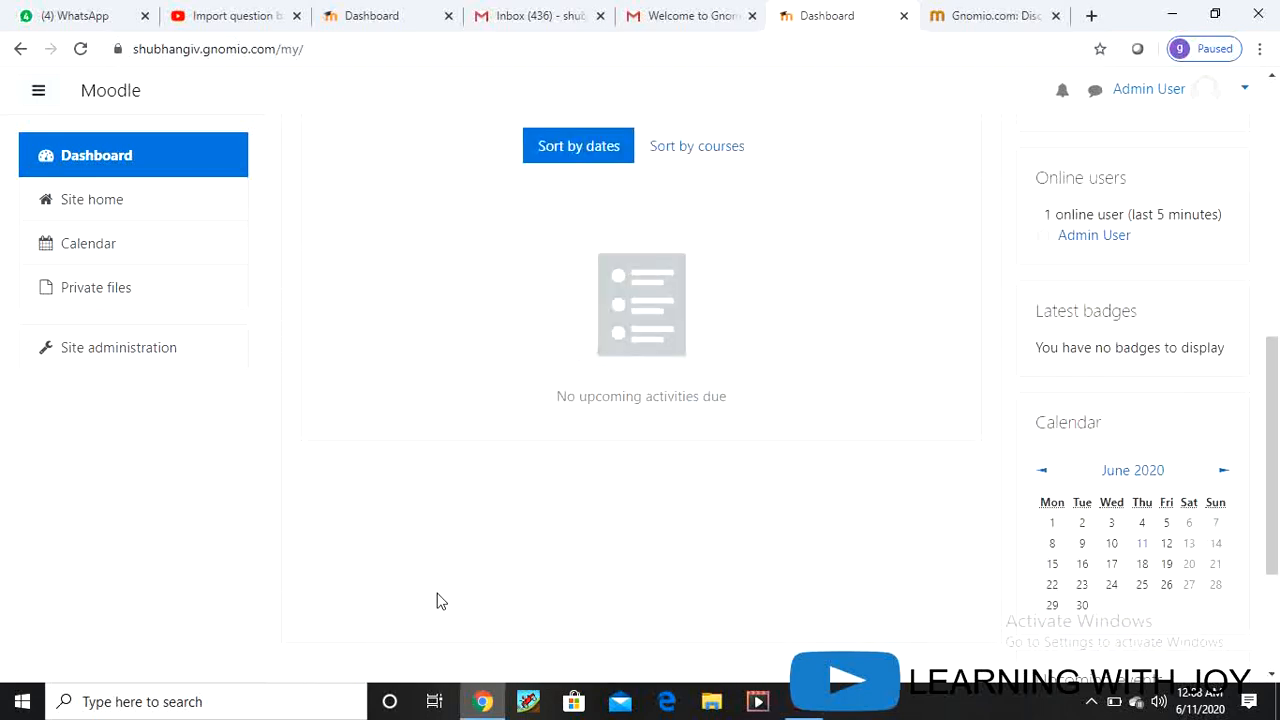
pyautogui.scroll(7, 441, 601)
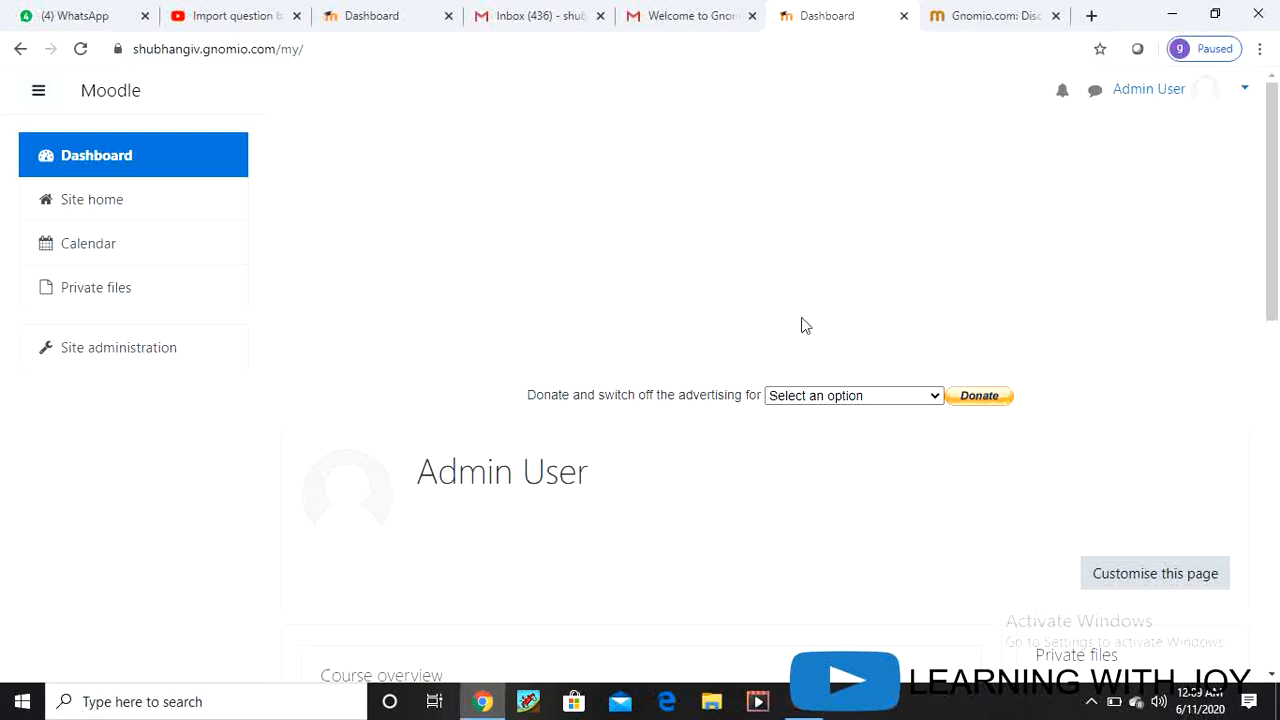
pyautogui.click(1246, 92)
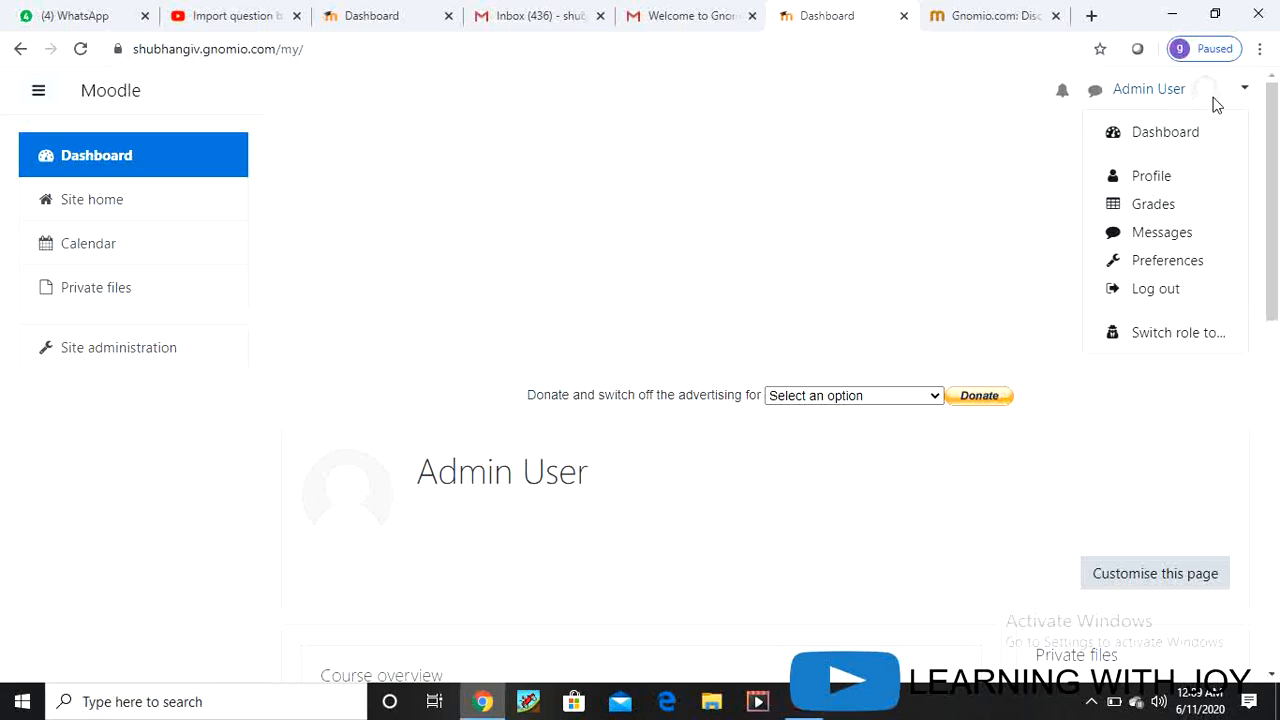
# Step: Open the admin's profile page, review its User details, and go to Edit profile
pyautogui.click(1156, 180)
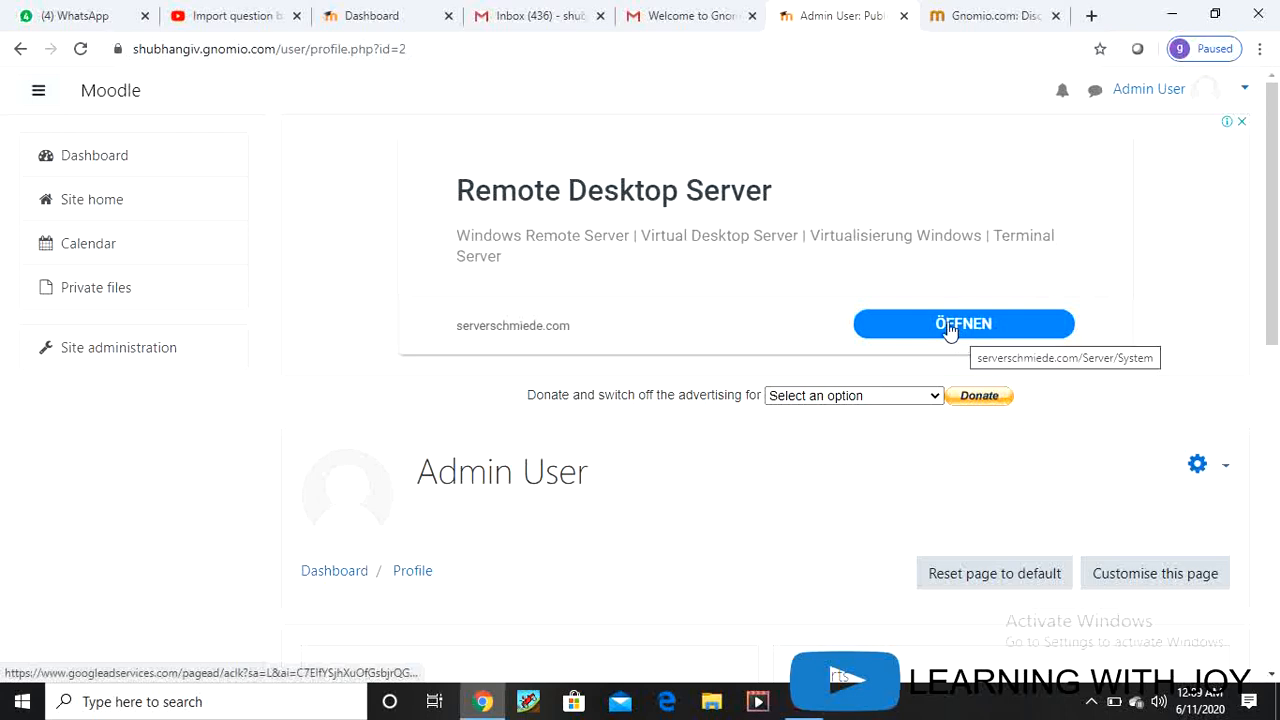
pyautogui.scroll(-2, 658, 512)
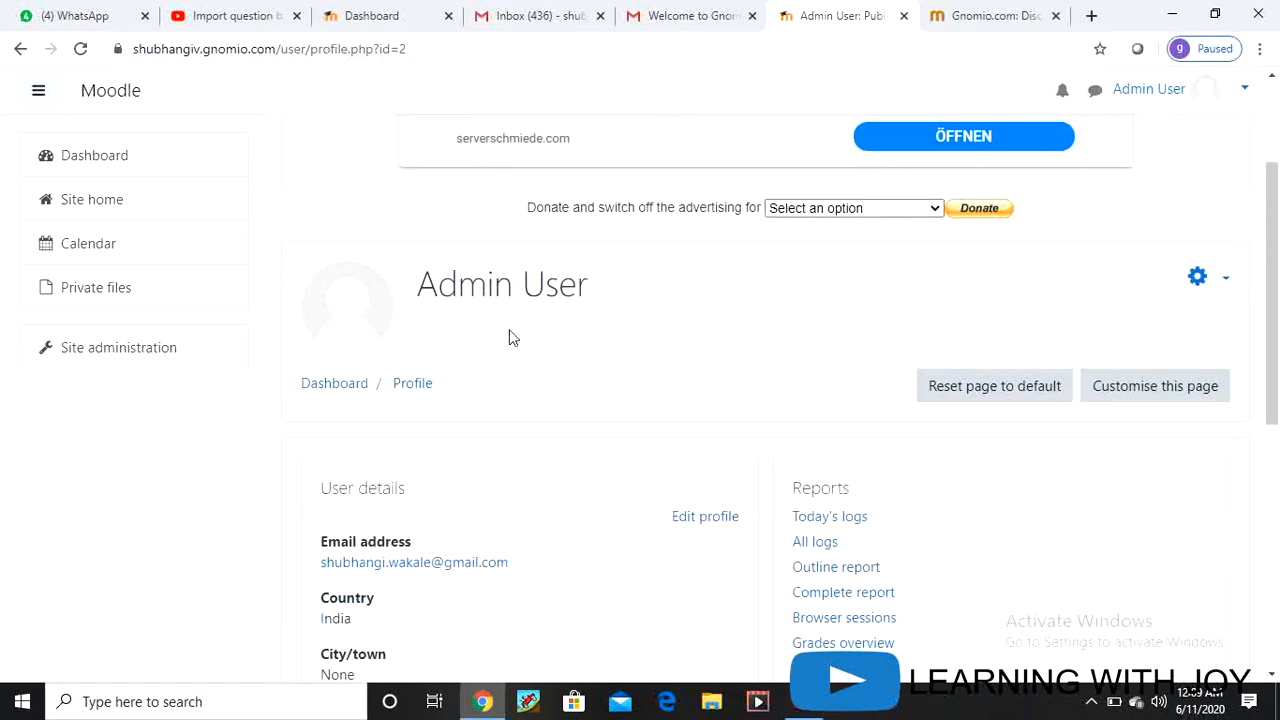
pyautogui.scroll(-3, 603, 342)
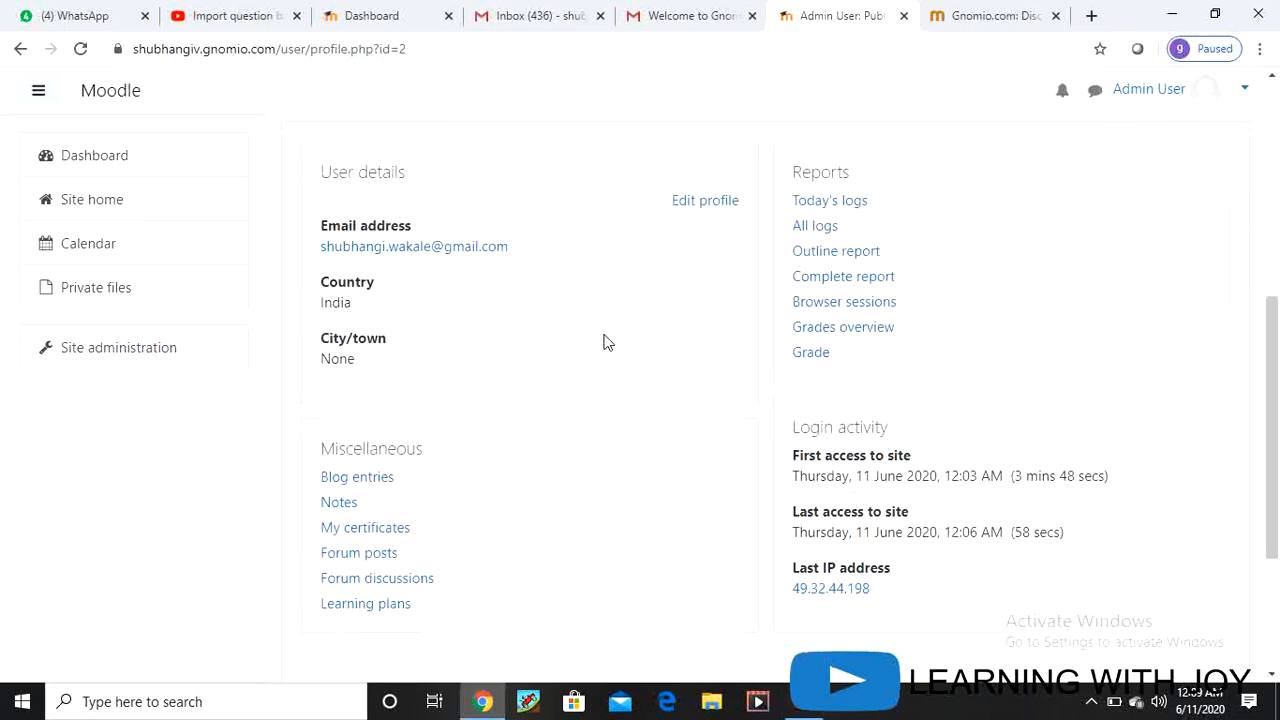
pyautogui.scroll(2, 605, 391)
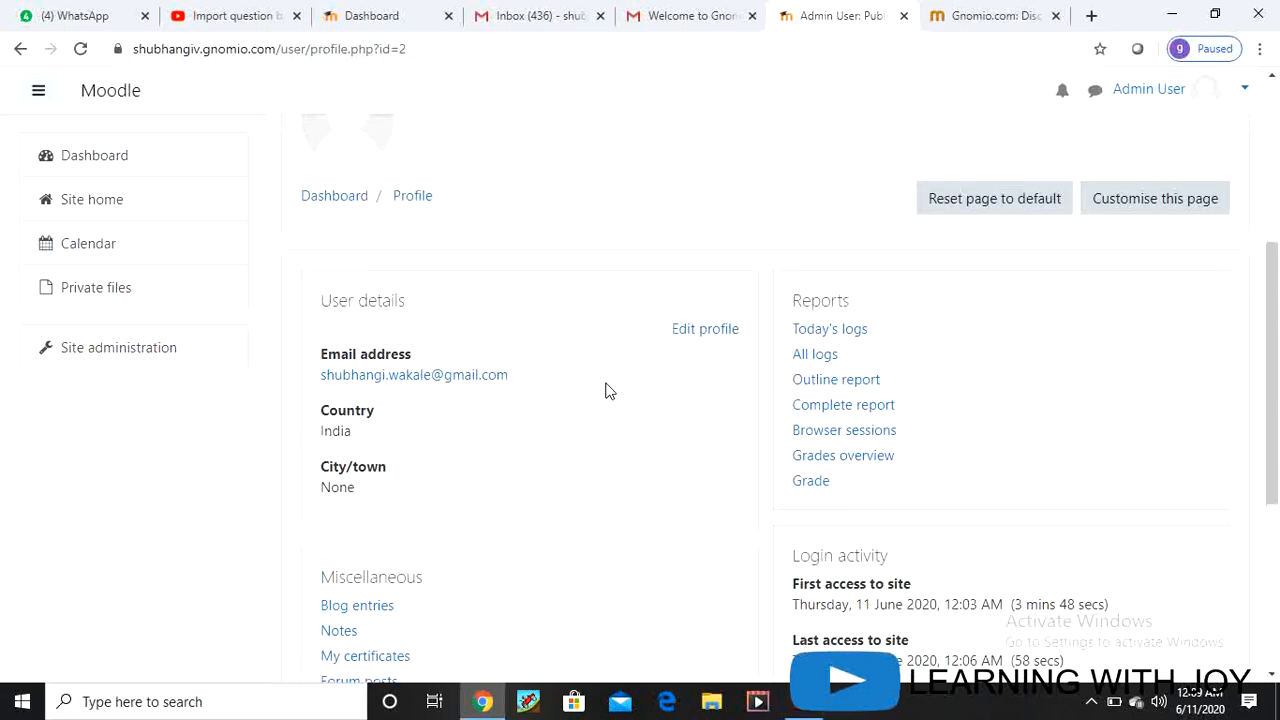
pyautogui.scroll(-1, 606, 391)
pyautogui.scroll(1, 610, 388)
pyautogui.click(701, 335)
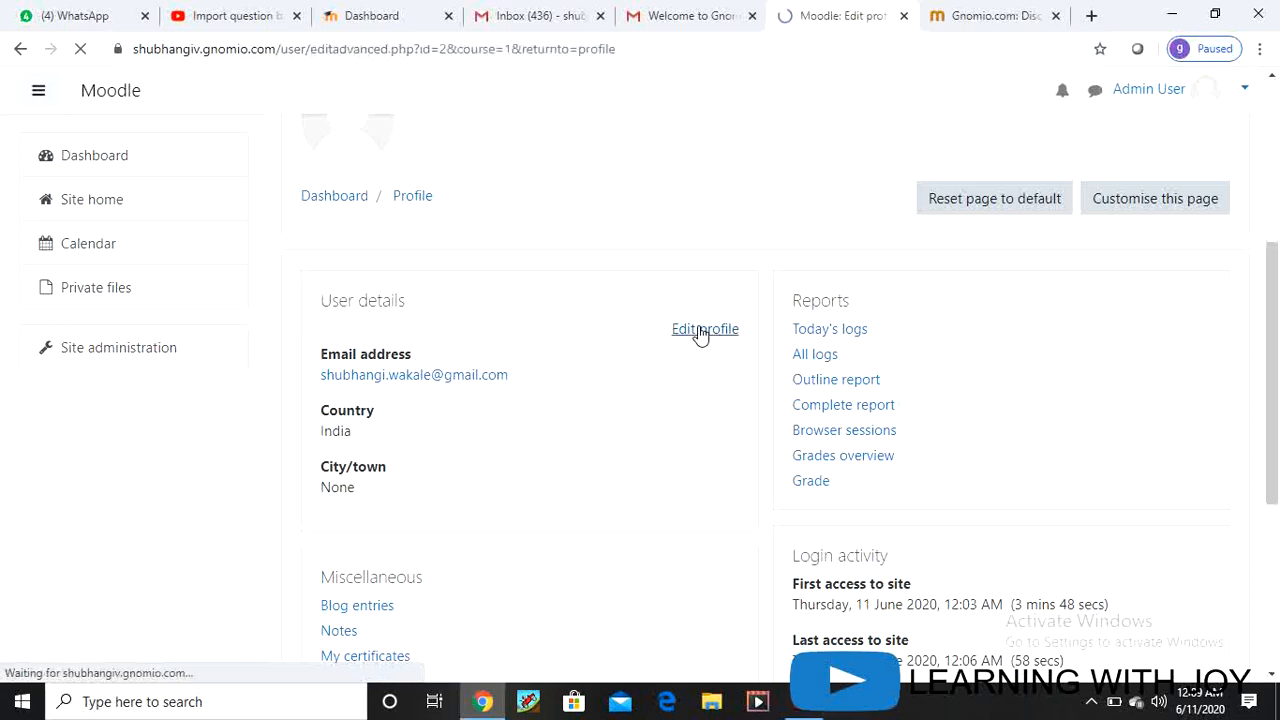
# Step: Enter a new admin account password in the Edit profile form's New password field
pyautogui.scroll(-2, 808, 471)
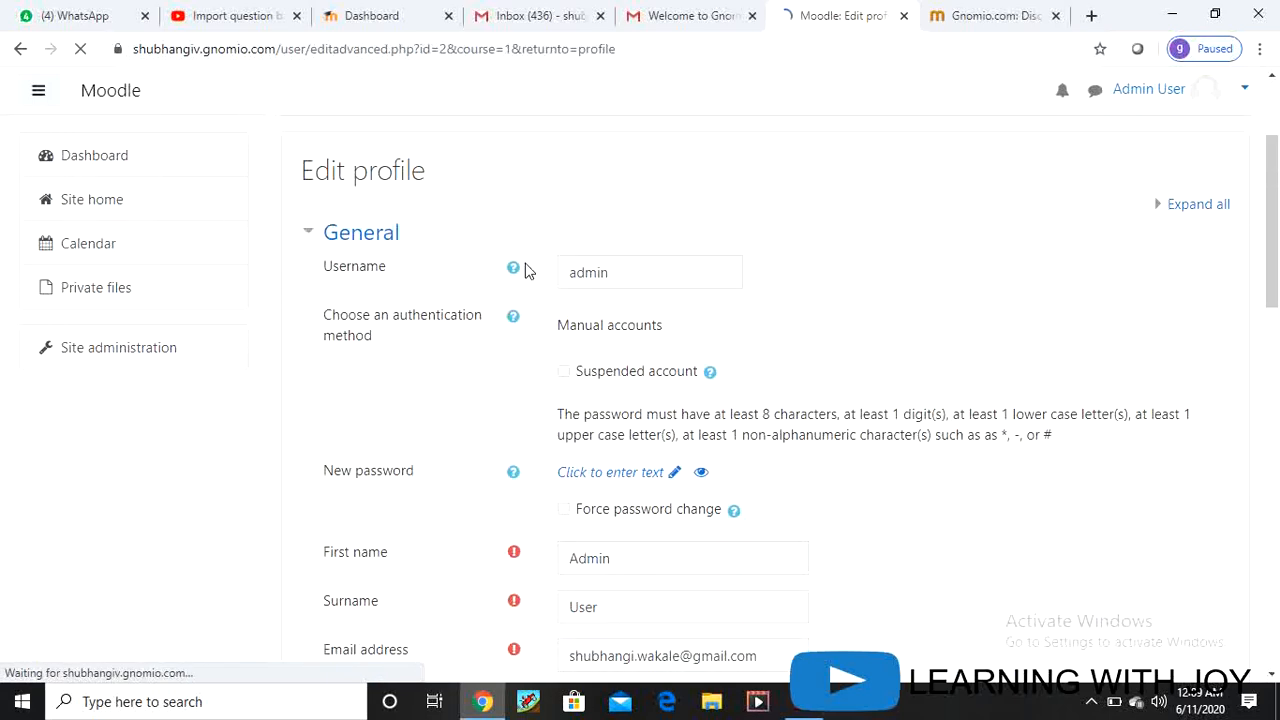
pyautogui.scroll(-1, 691, 286)
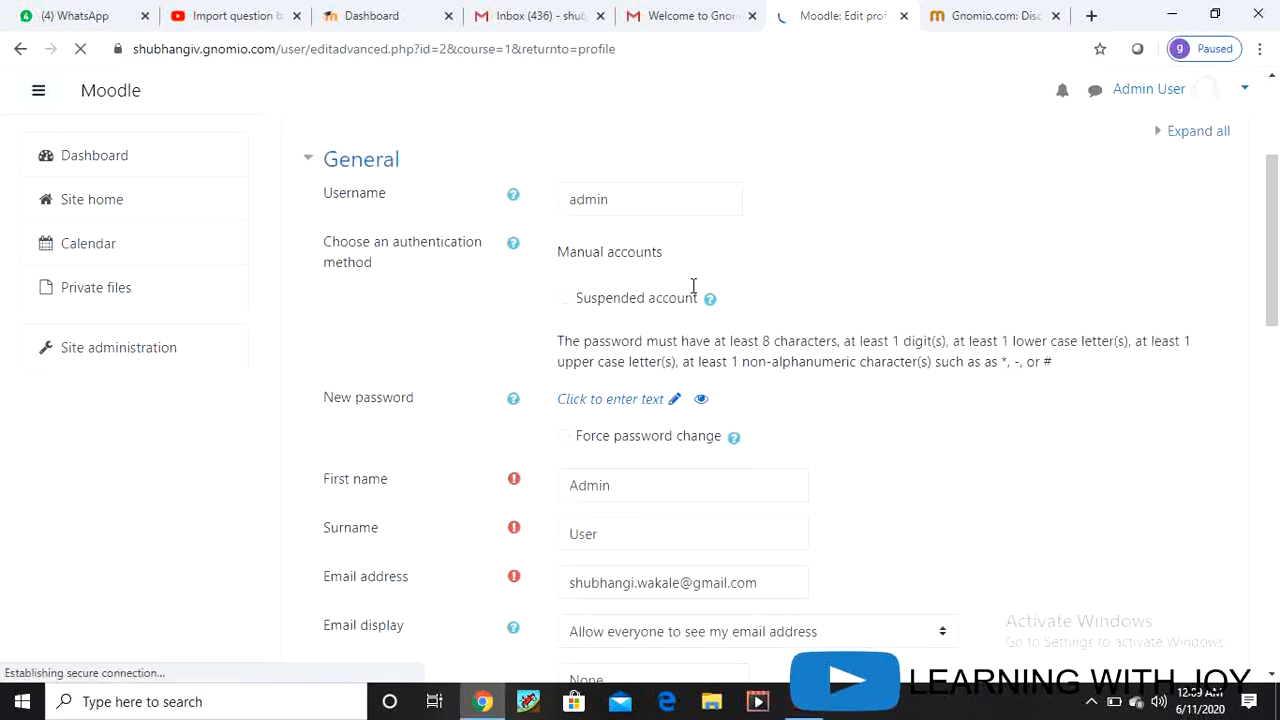
pyautogui.click(658, 403)
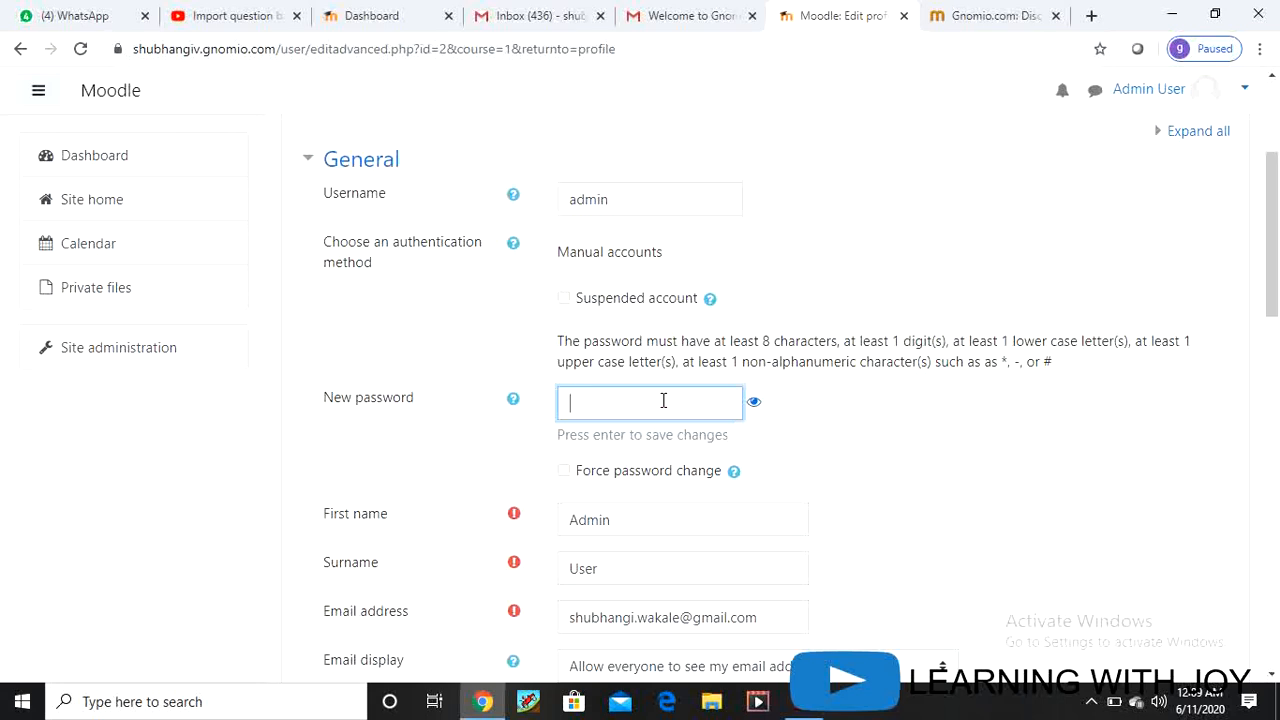
pyautogui.write('A')
pyautogui.scroll(-1, 678, 521)
pyautogui.scroll(-2, 678, 521)
pyautogui.click(623, 331)
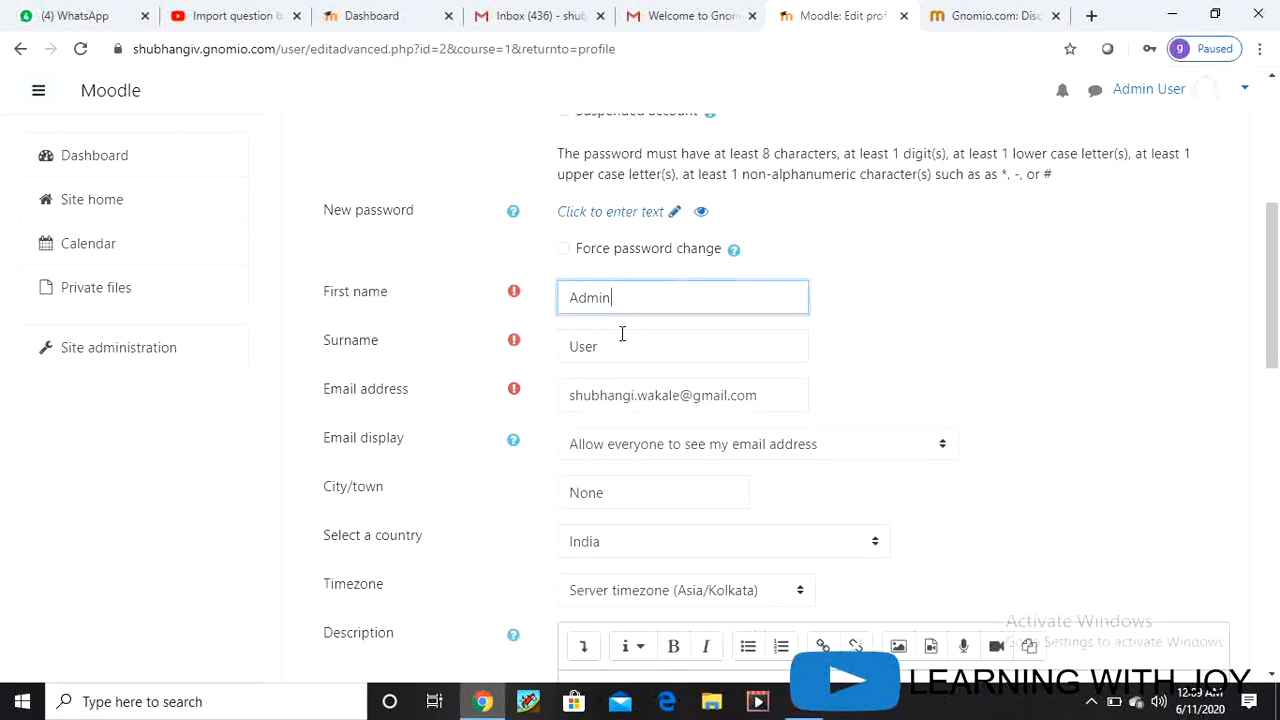
# Step: Replace Admin User's first name and surname with the new person's name
pyautogui.press('BackSpace')
pyautogui.press('BackSpace')
pyautogui.press('BackSpace')
pyautogui.press('BackSpace')
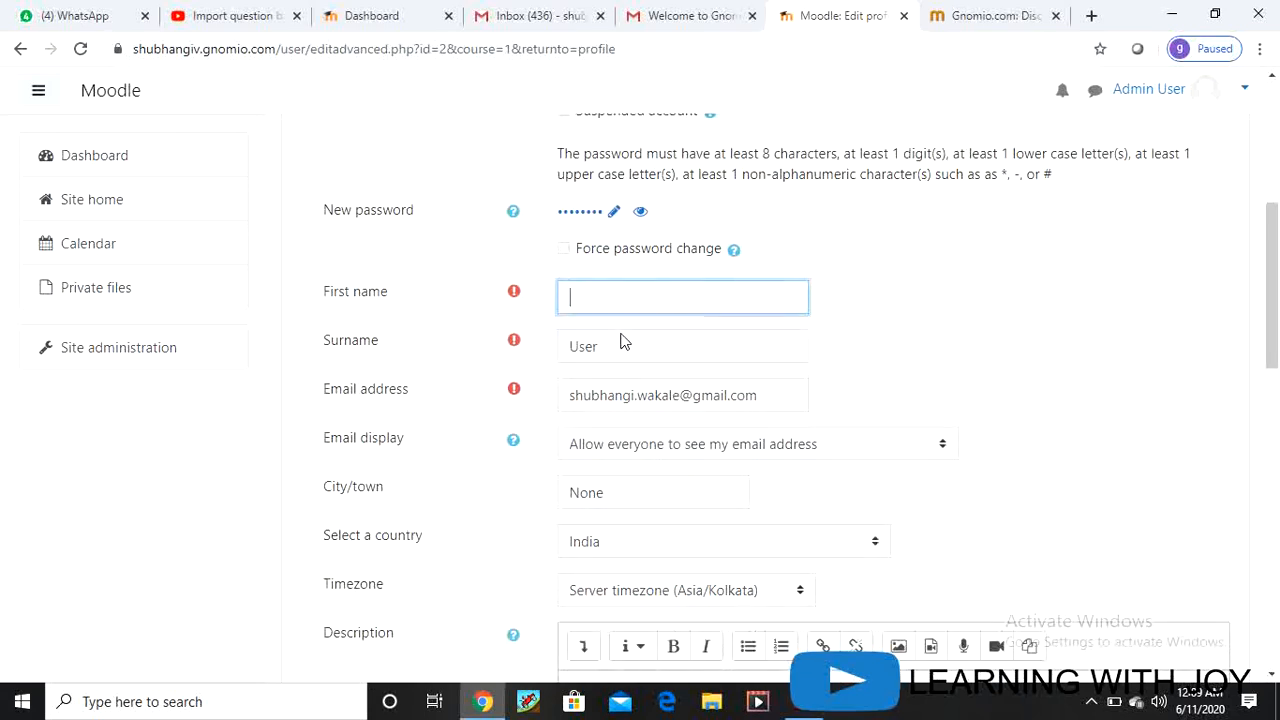
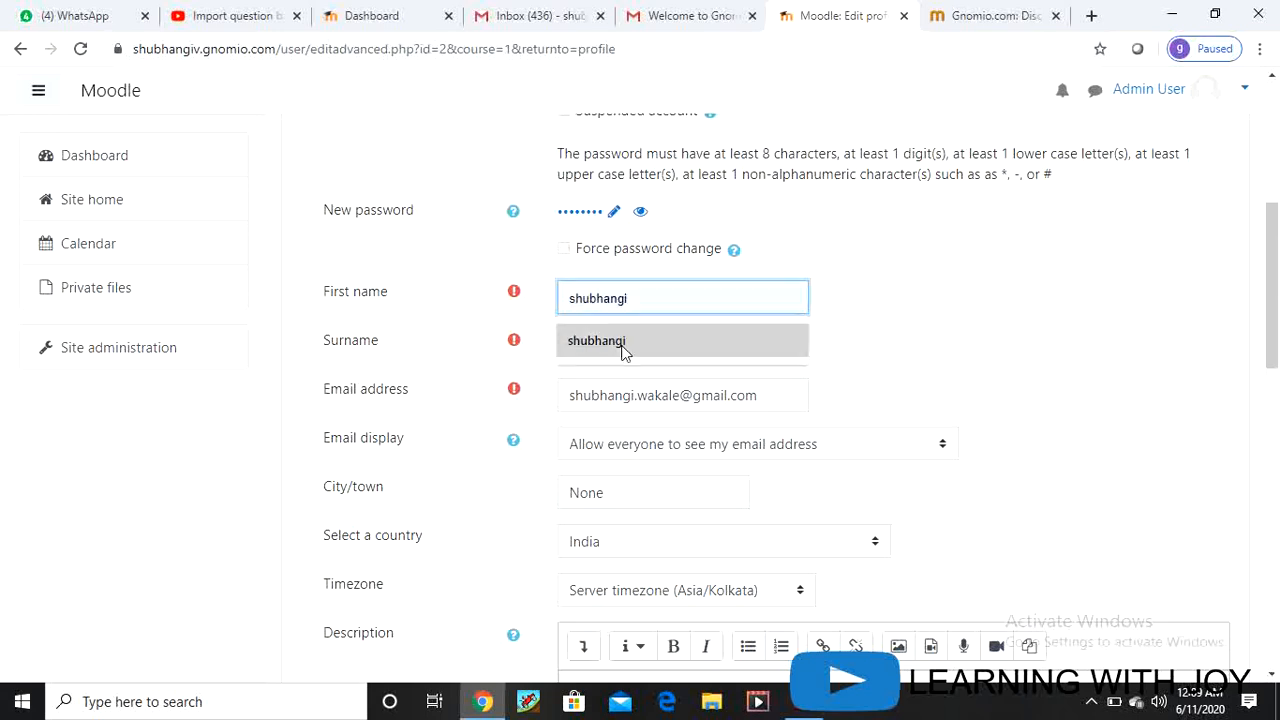
pyautogui.click(634, 340)
pyautogui.click(623, 350)
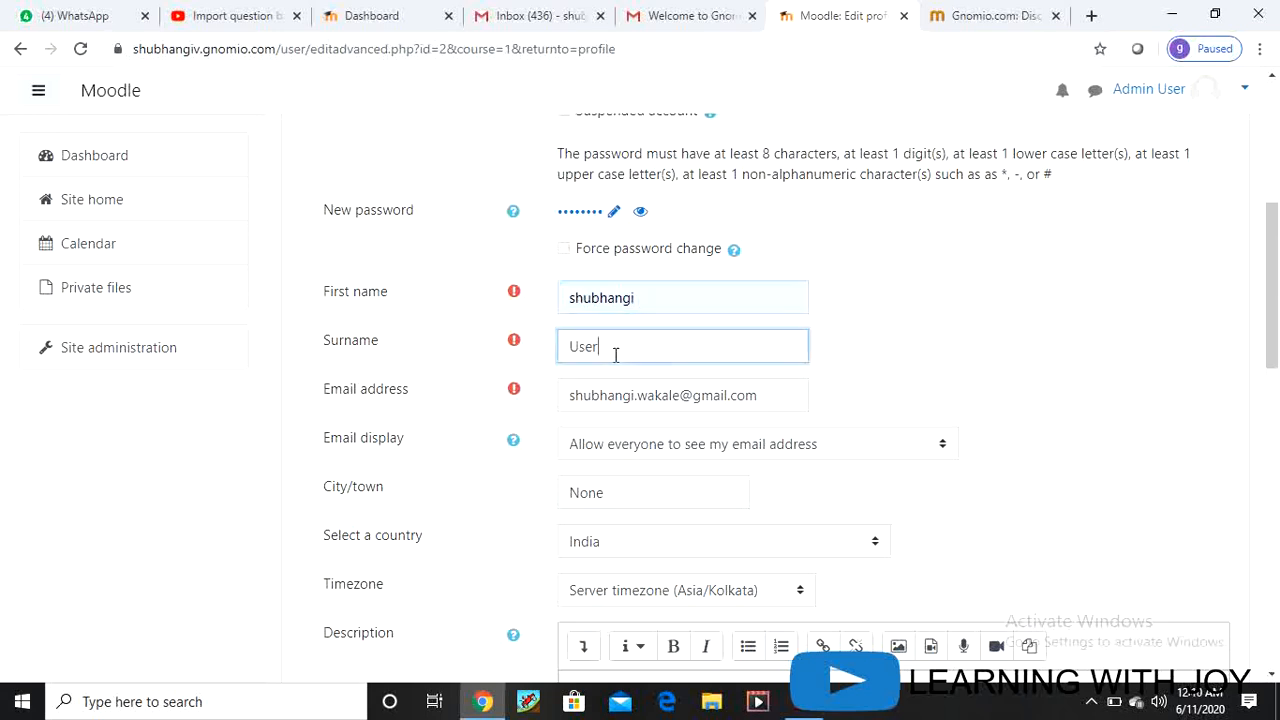
pyautogui.press('BackSpace')
pyautogui.press('BackSpace')
pyautogui.press('BackSpace')
pyautogui.press('BackSpace')
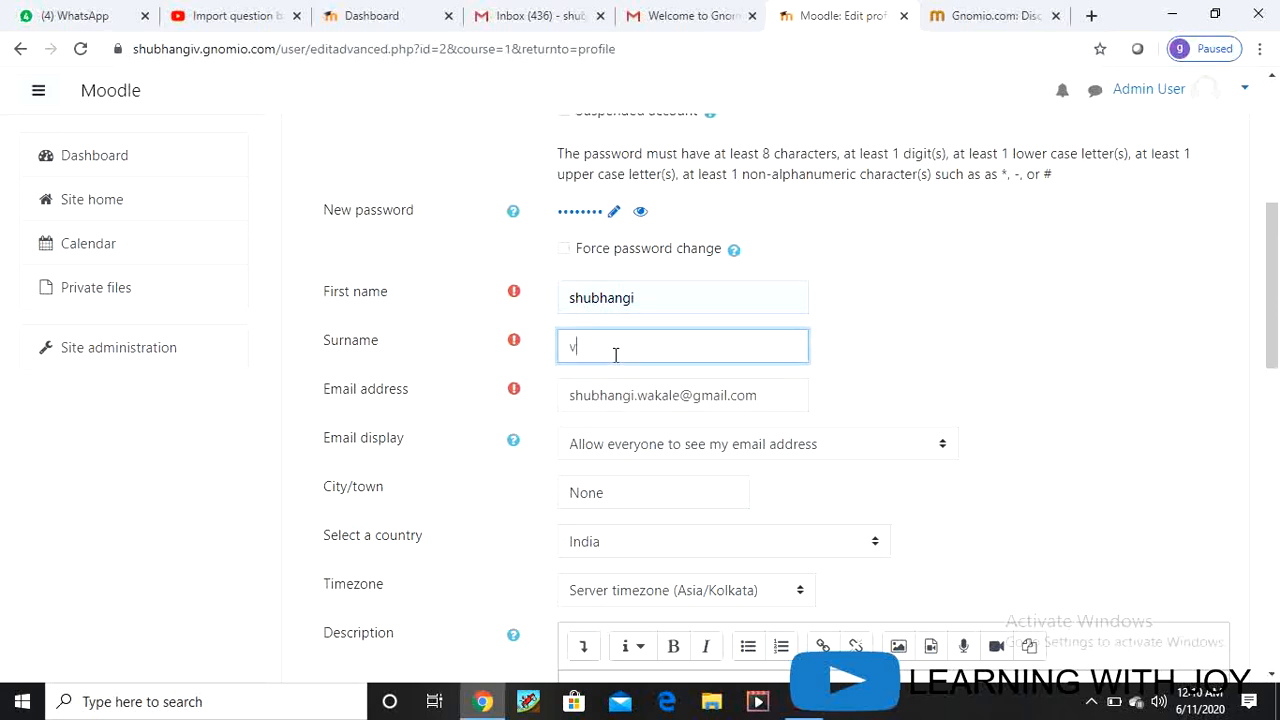
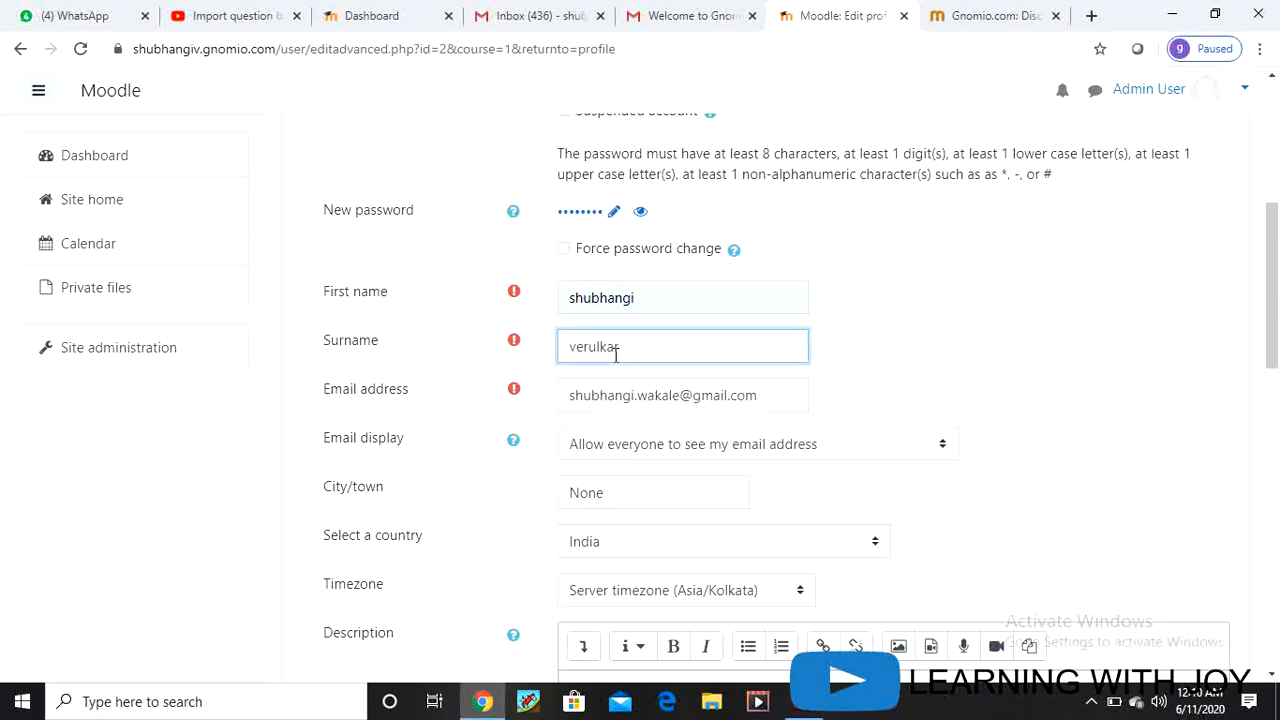
pyautogui.click(690, 395)
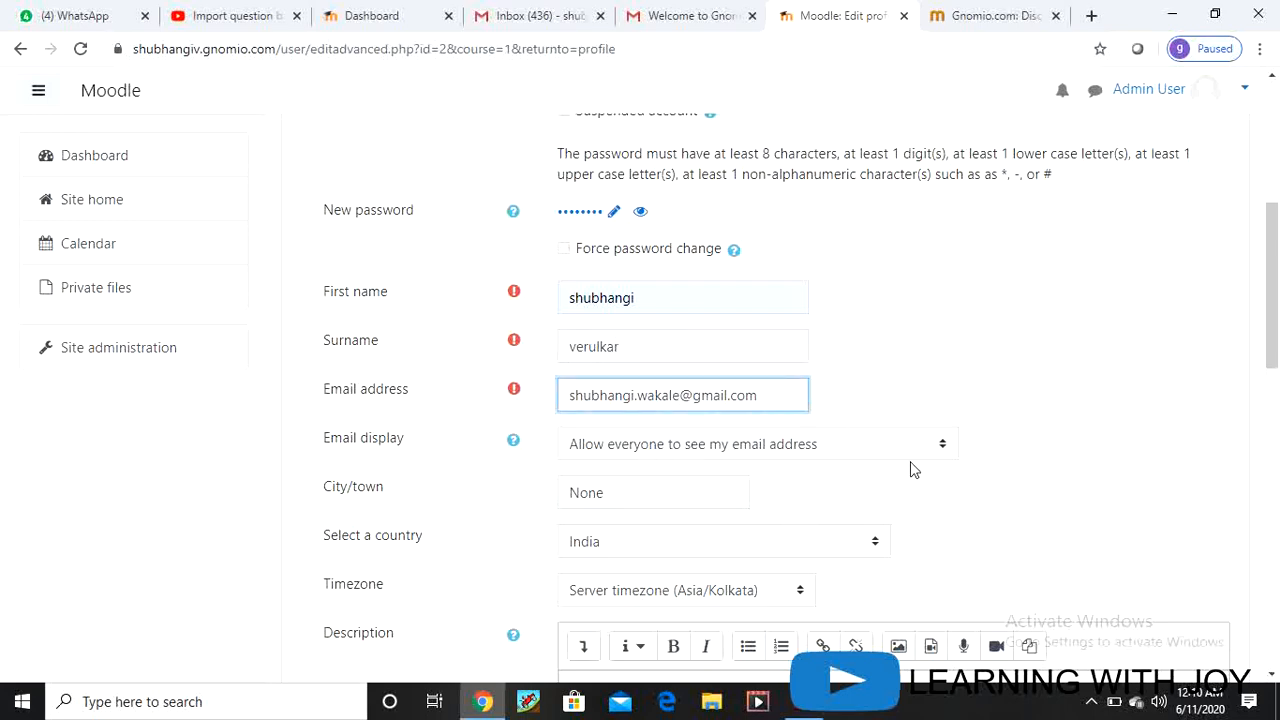
# Step: Scroll down the form into the profile description toward Update profile
pyautogui.scroll(-3, 820, 474)
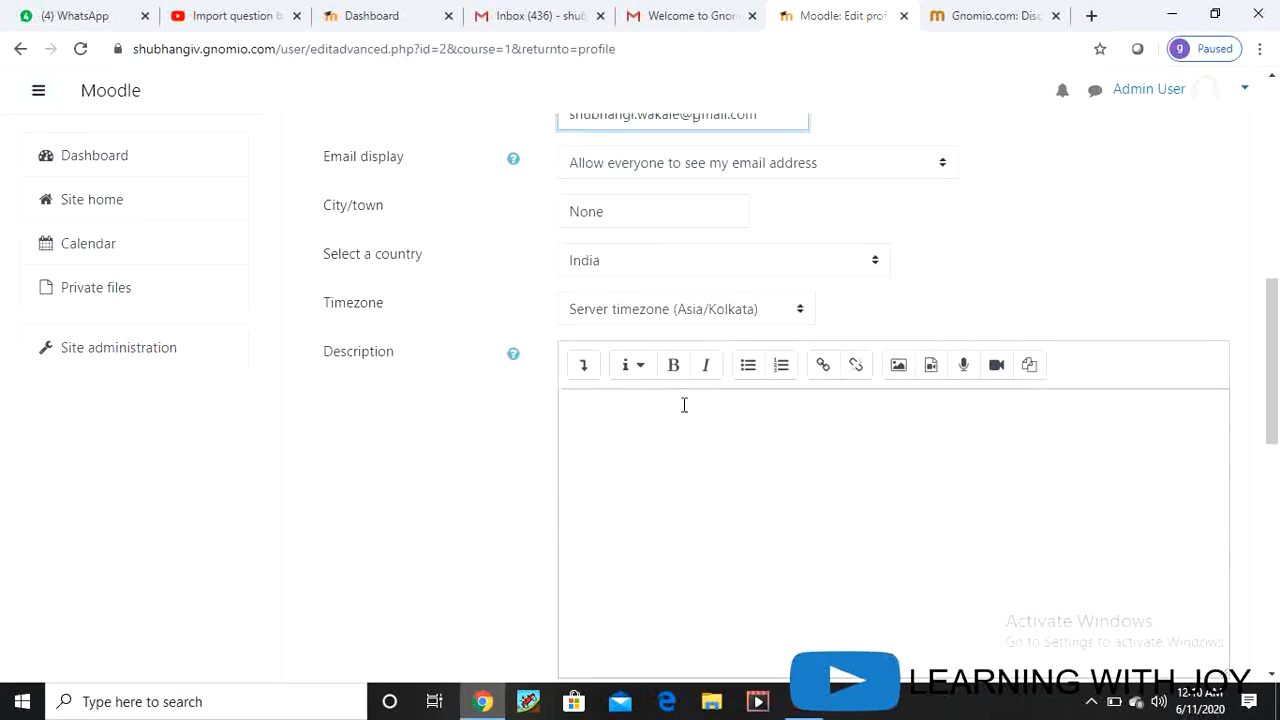
pyautogui.scroll(-2, 684, 404)
pyautogui.click(654, 238)
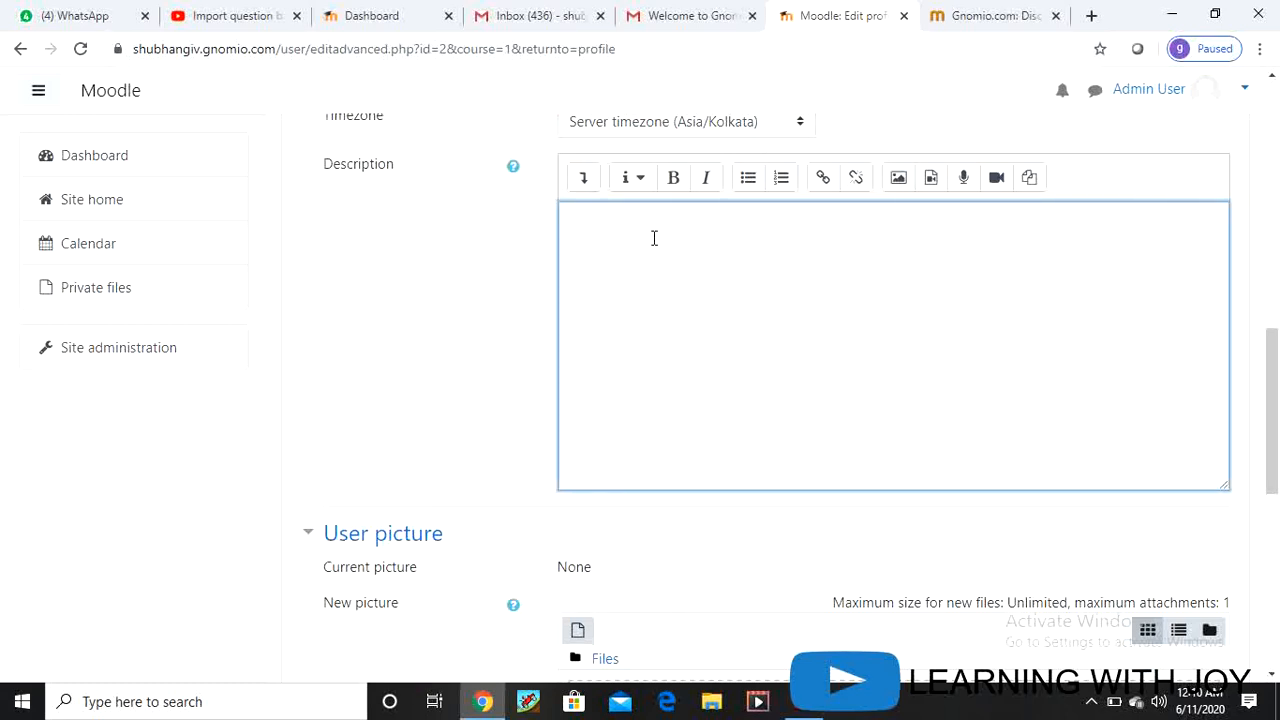
pyautogui.scroll(-7, 666, 317)
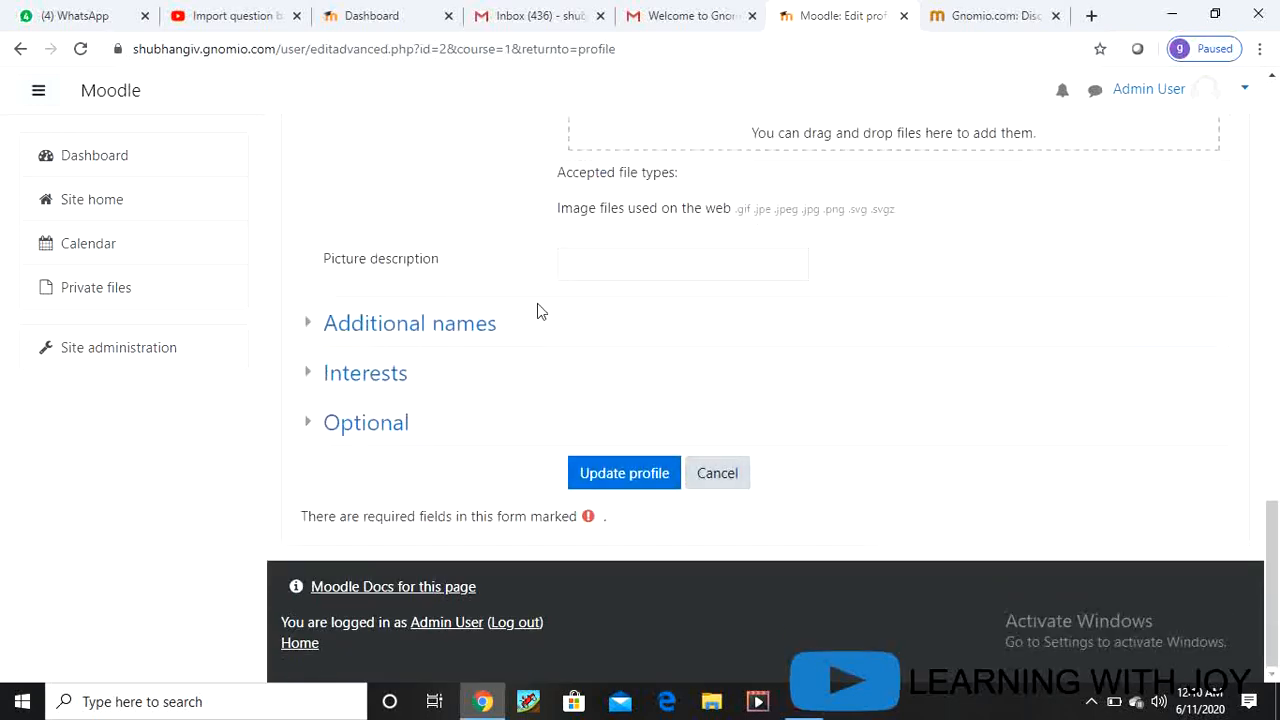
# Step: Save the profile and review the updated page showing the new name and country India
pyautogui.click(635, 474)
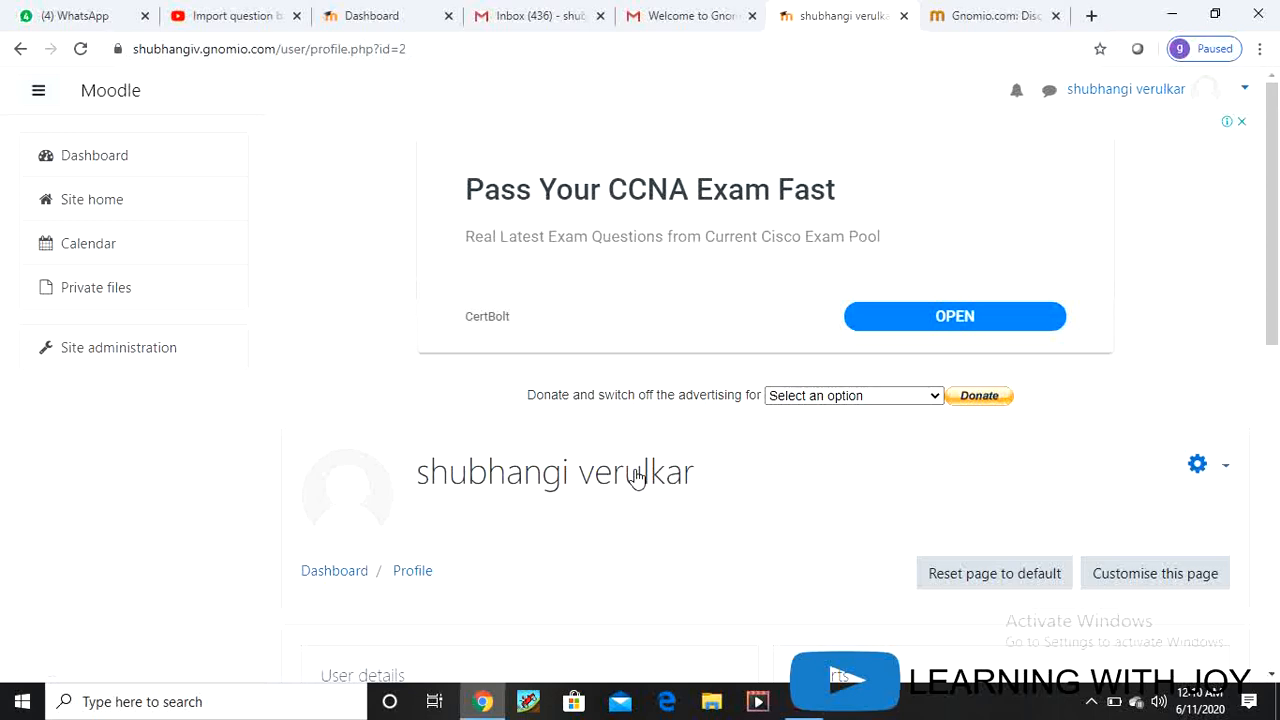
pyautogui.scroll(-1, 505, 575)
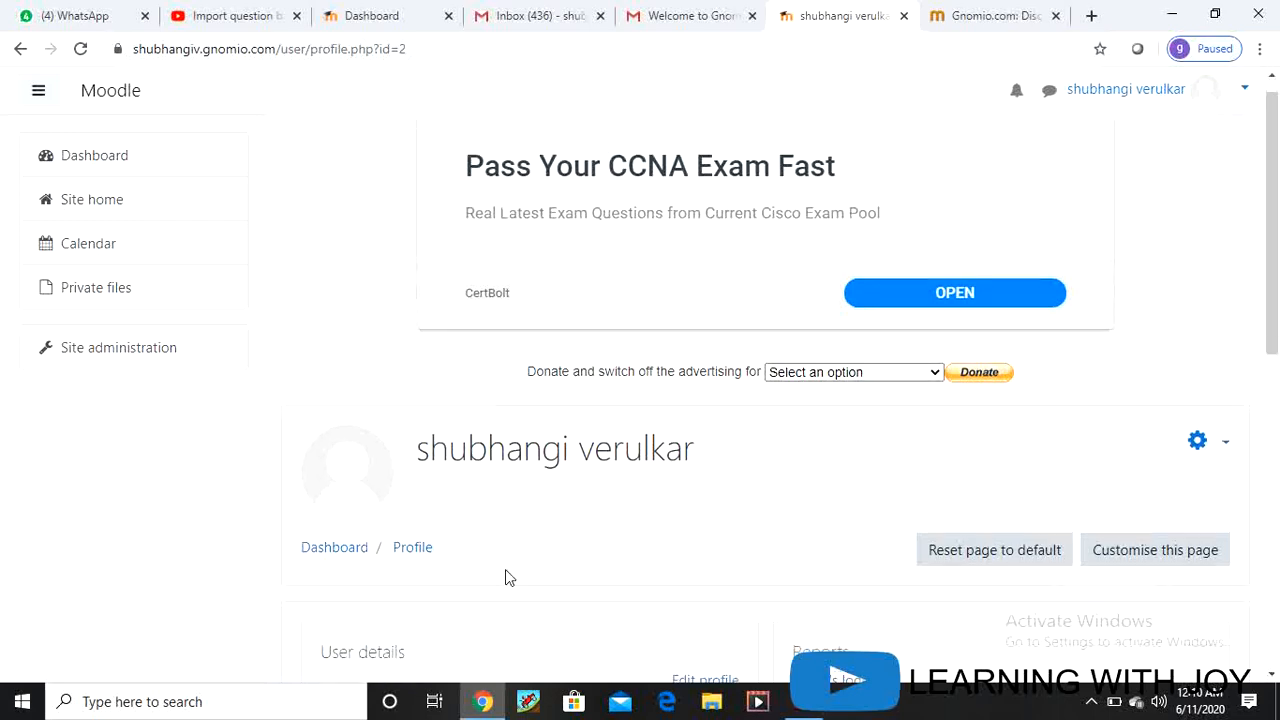
pyautogui.scroll(-3, 520, 560)
pyautogui.scroll(-3, 586, 577)
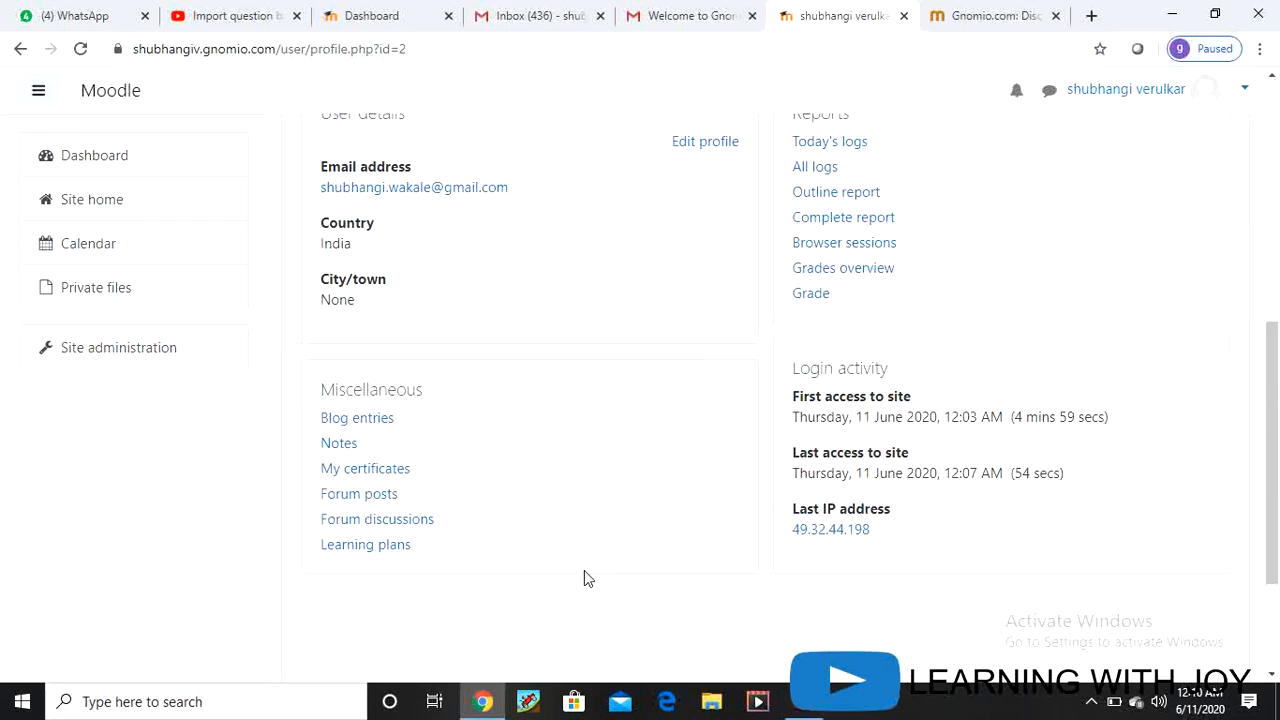
pyautogui.scroll(5, 546, 514)
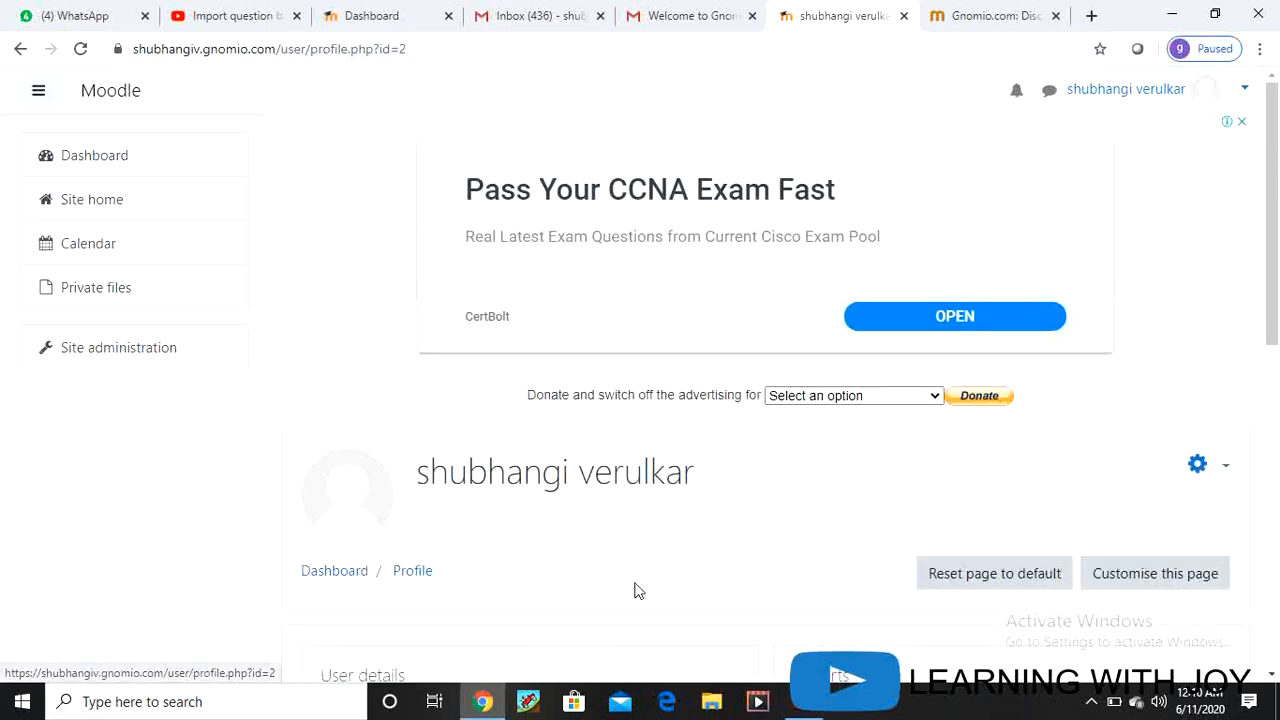
pyautogui.scroll(-2, 634, 590)
pyautogui.scroll(-4, 634, 591)
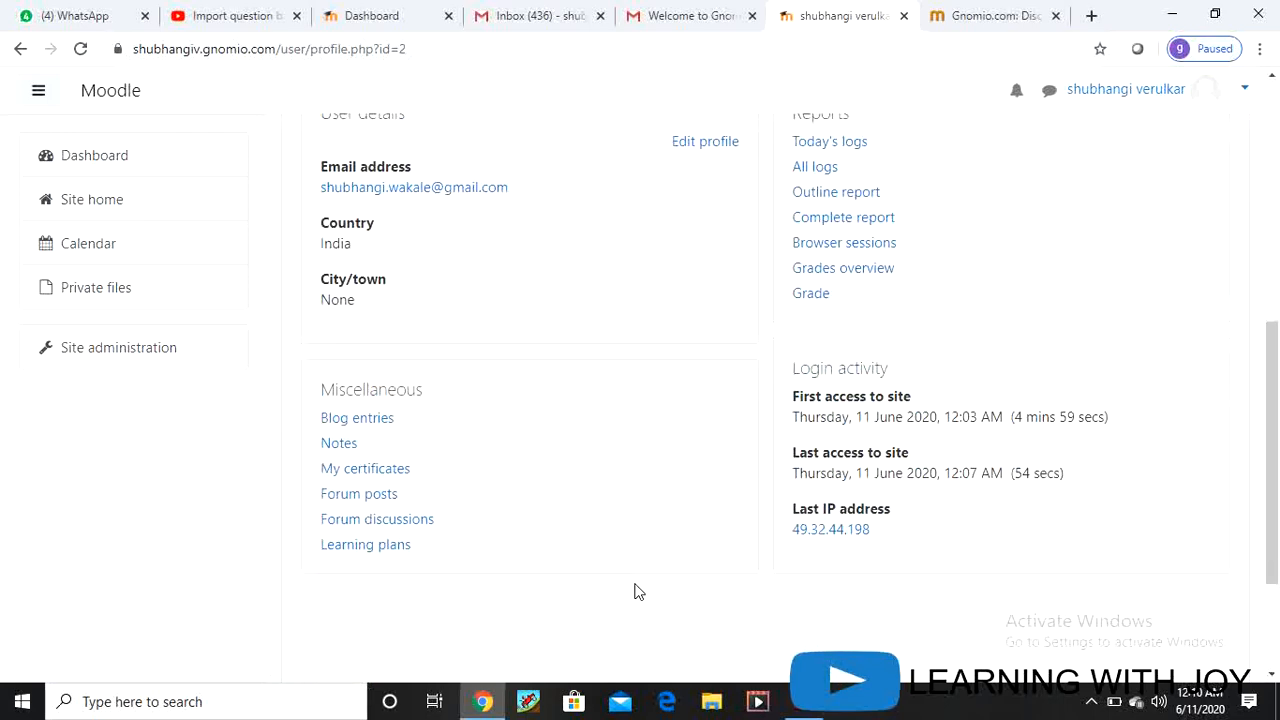
pyautogui.scroll(6, 634, 591)
pyautogui.scroll(-2, 634, 591)
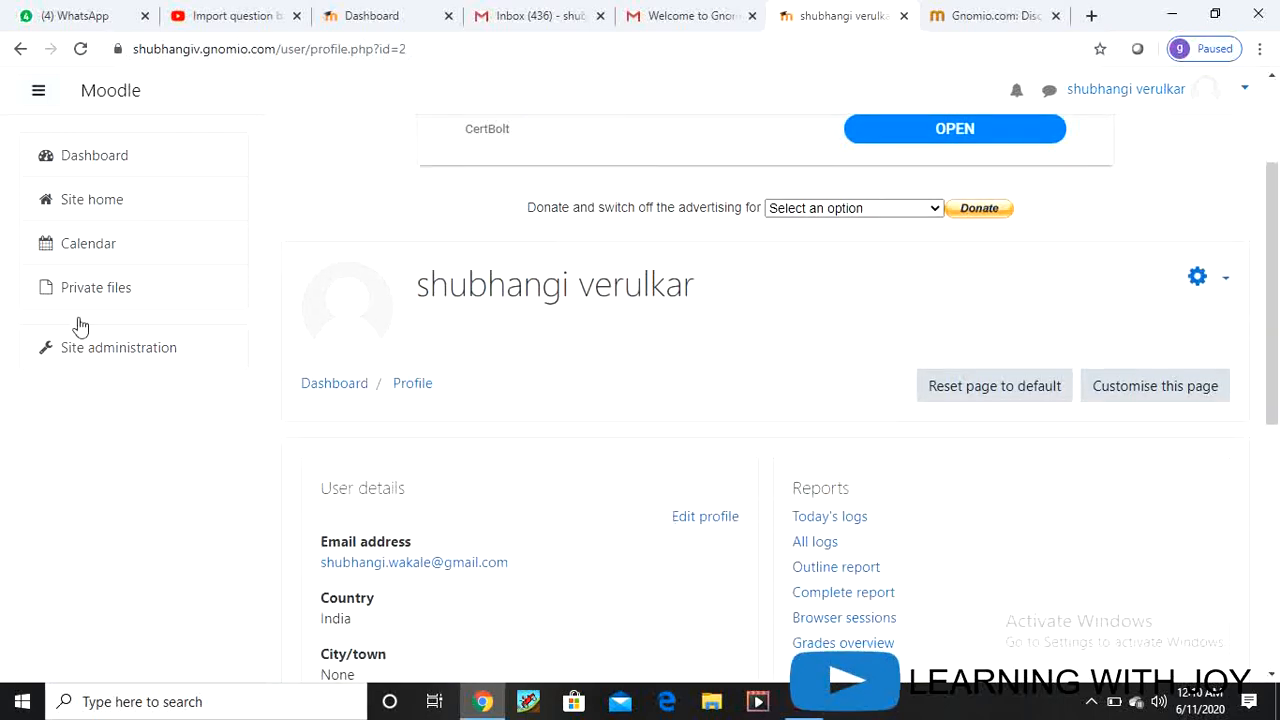
# Step: Go to Site administration and show its Courses section with course and backup options
pyautogui.click(1223, 280)
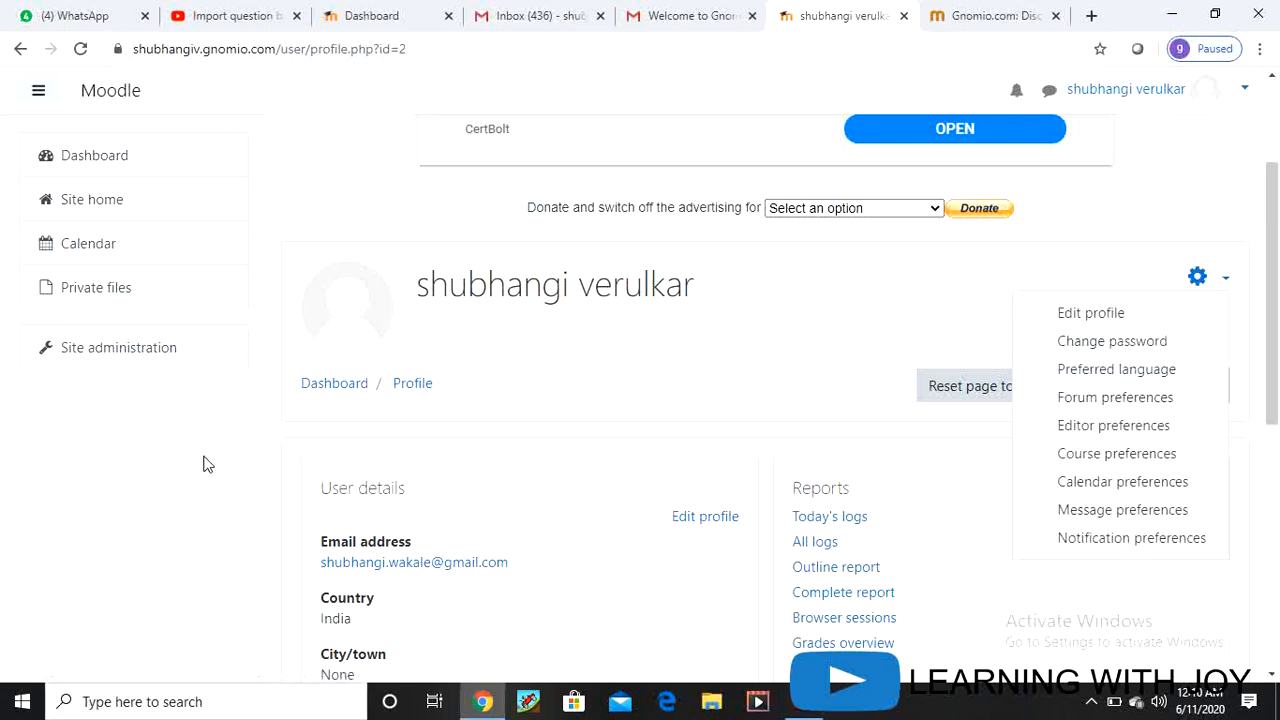
pyautogui.click(55, 378)
pyautogui.click(92, 357)
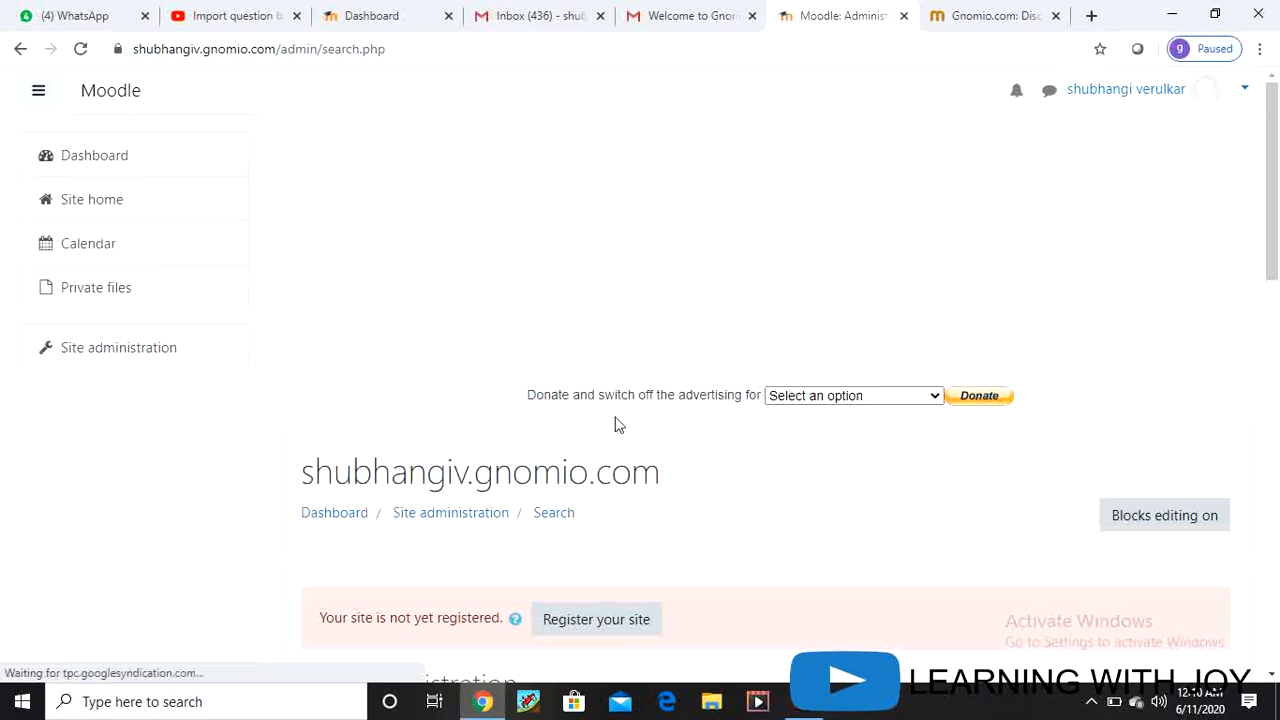
pyautogui.scroll(-3, 700, 470)
pyautogui.scroll(-3, 645, 455)
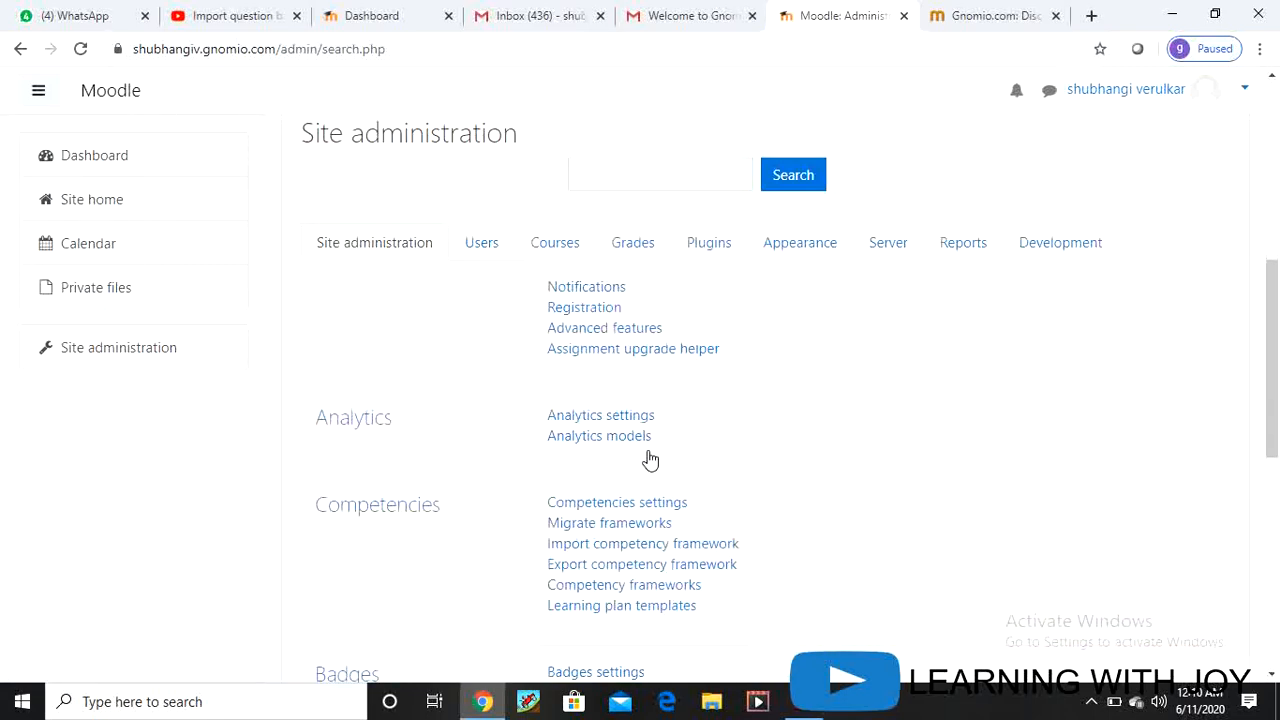
pyautogui.click(566, 232)
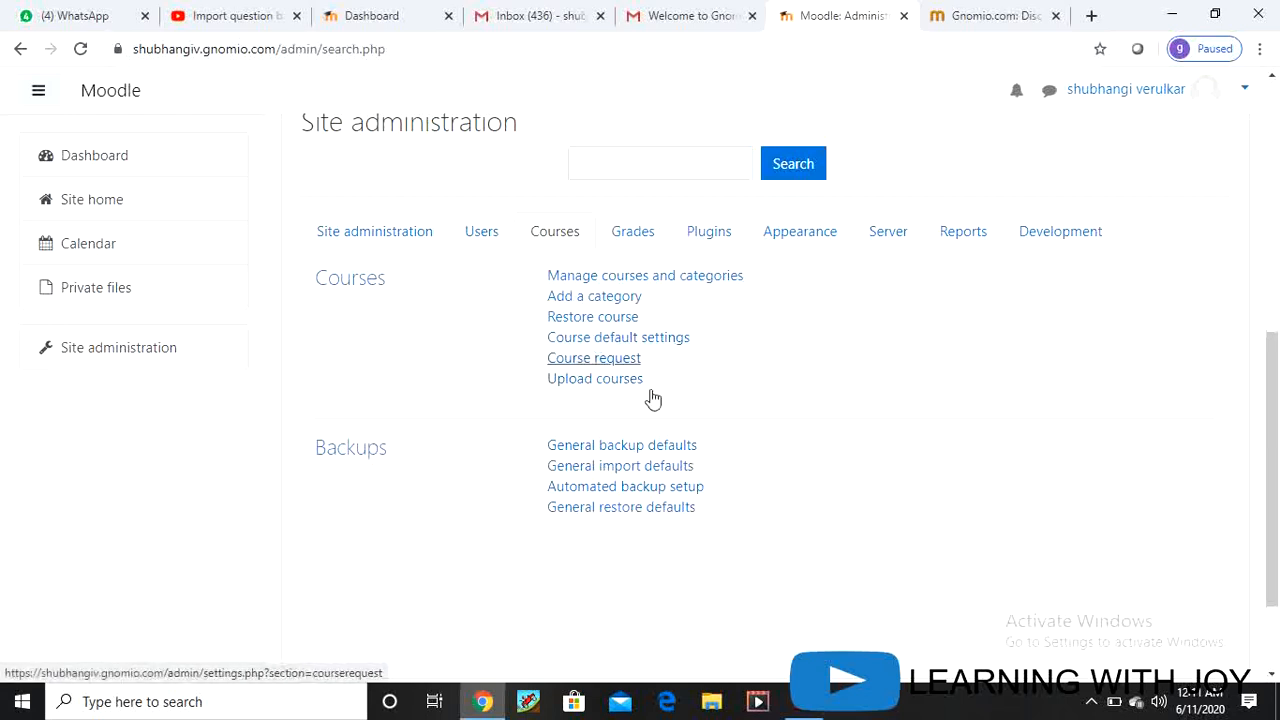
pyautogui.scroll(1, 560, 343)
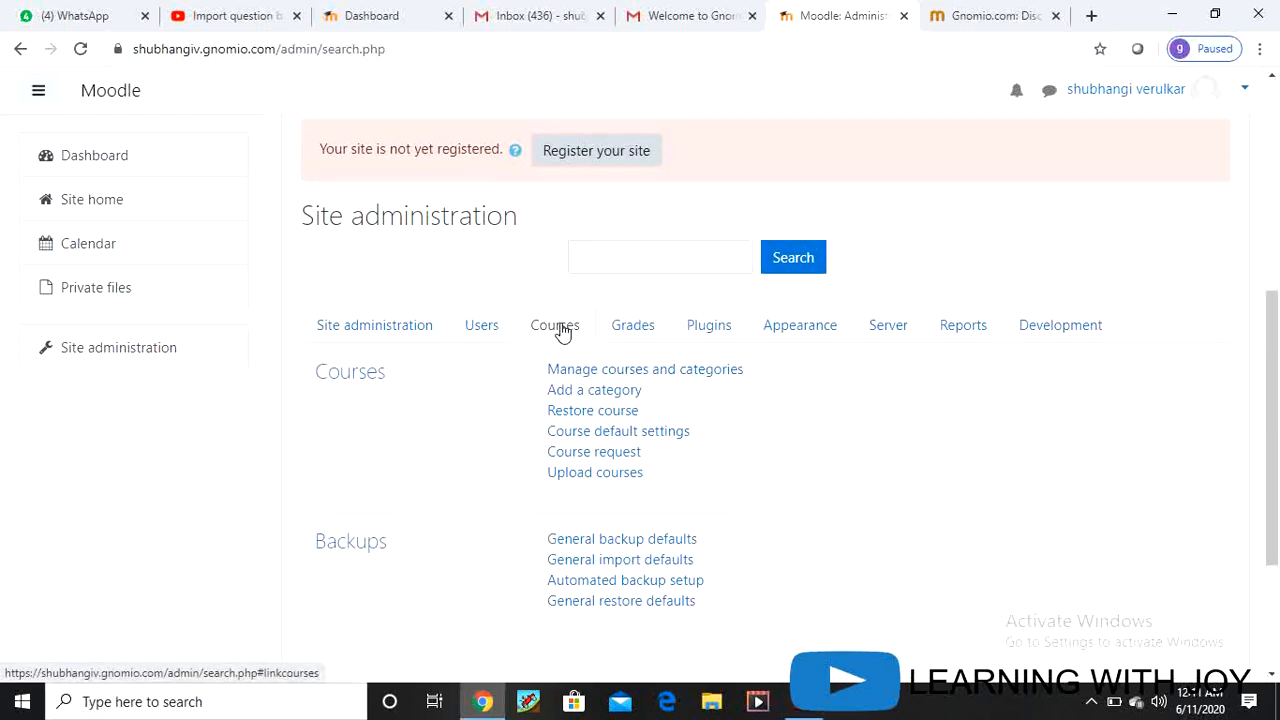
# Step: Open Manage courses and categories, showing only the empty Miscellaneous category
pyautogui.click(633, 372)
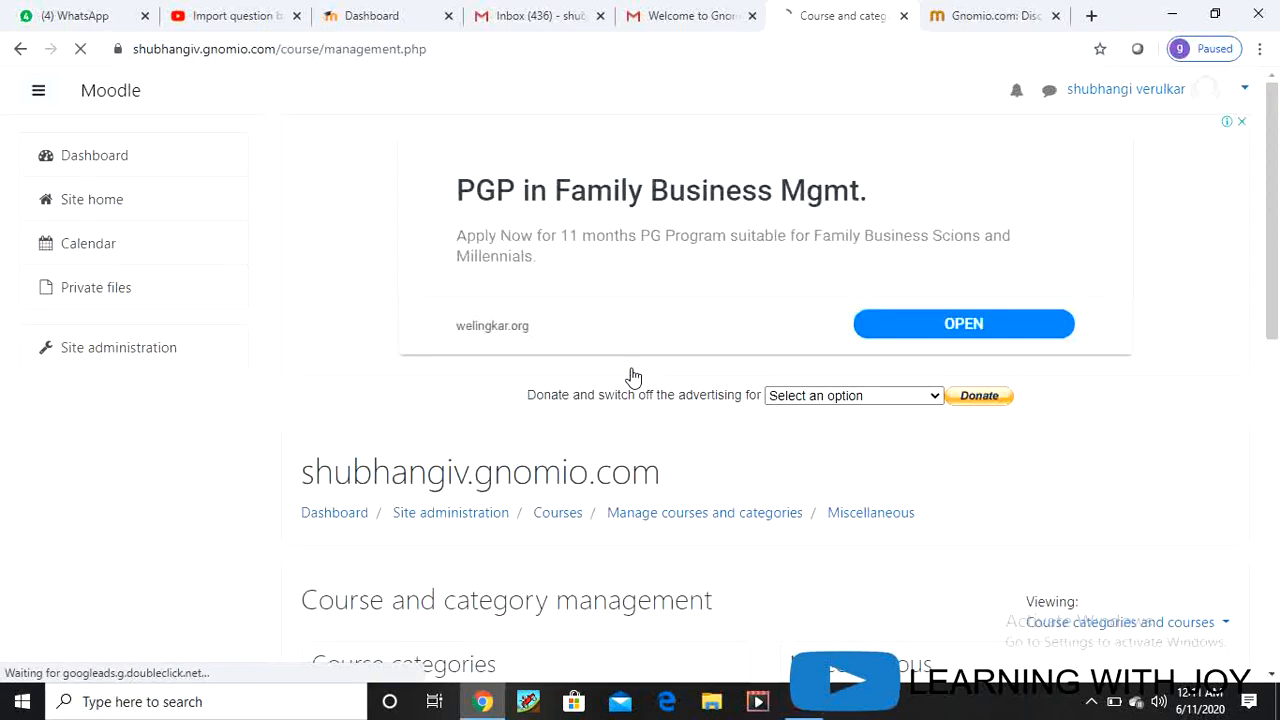
pyautogui.scroll(-5, 746, 434)
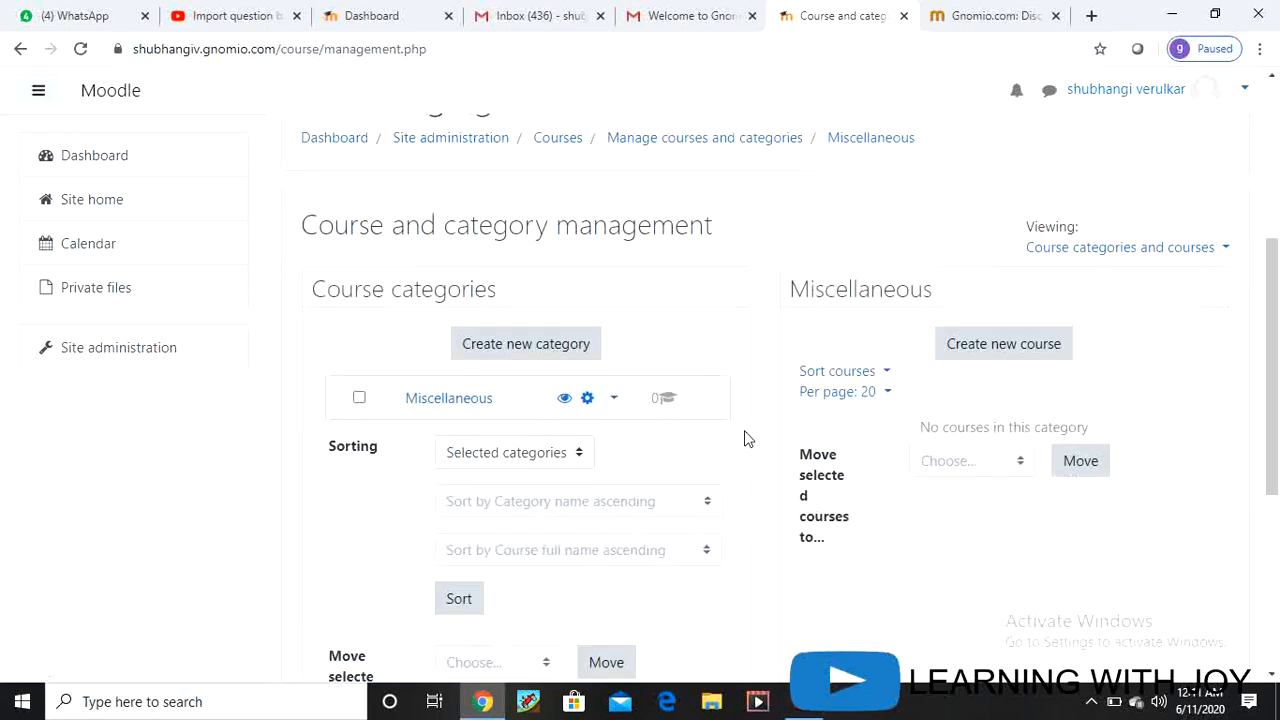
pyautogui.scroll(-1, 746, 438)
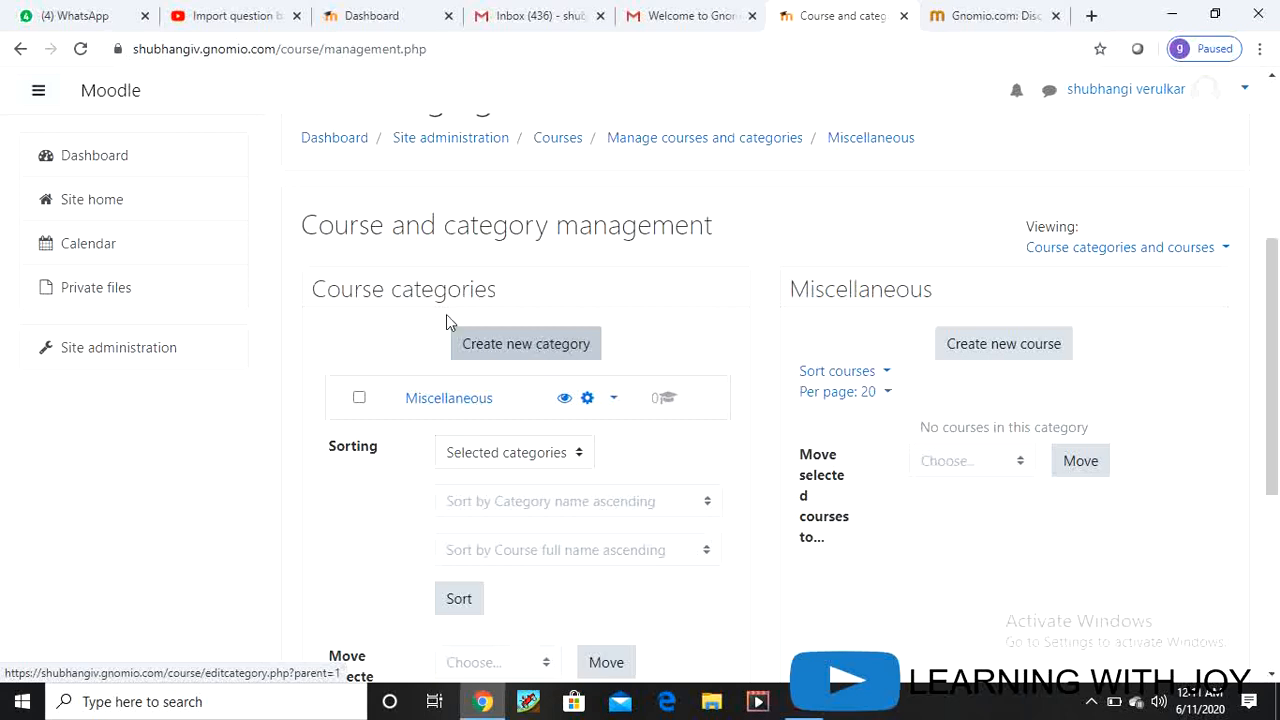
# Step: Create category 'infirmation technology', ID number IT, described as for the information technology branch
pyautogui.click(511, 343)
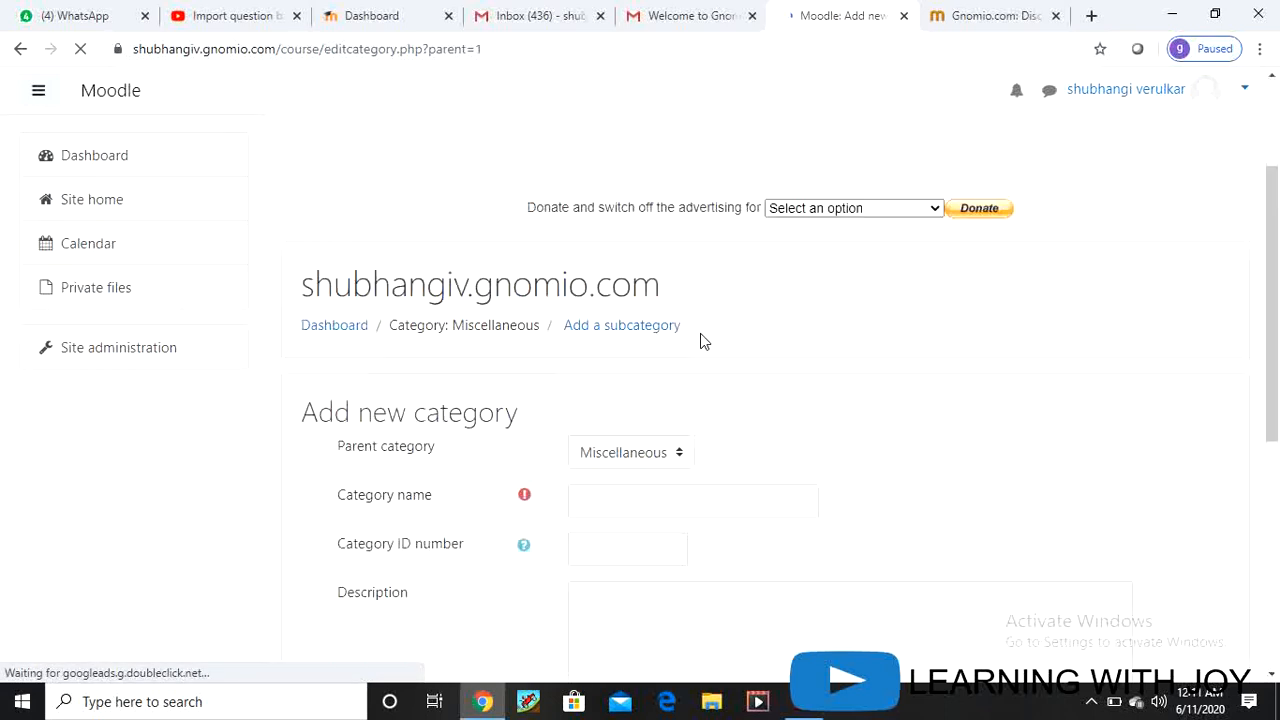
pyautogui.scroll(-3, 700, 333)
pyautogui.scroll(2, 702, 334)
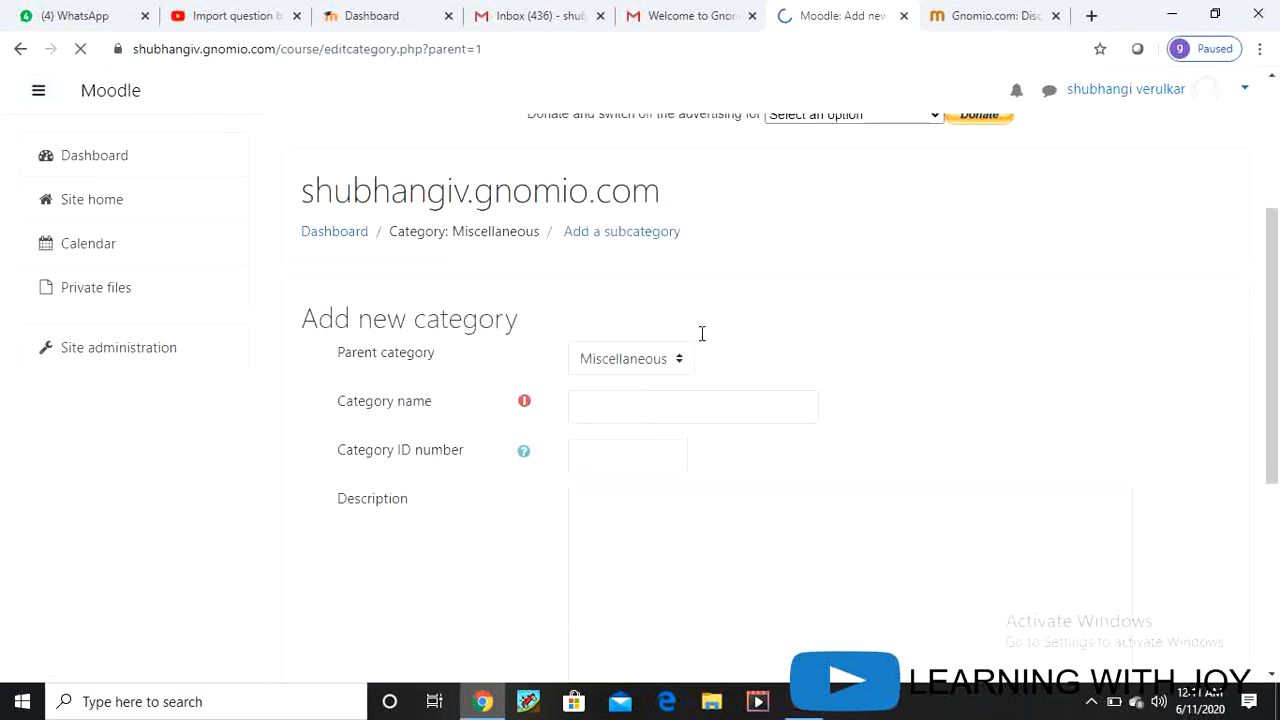
pyautogui.scroll(-2, 702, 340)
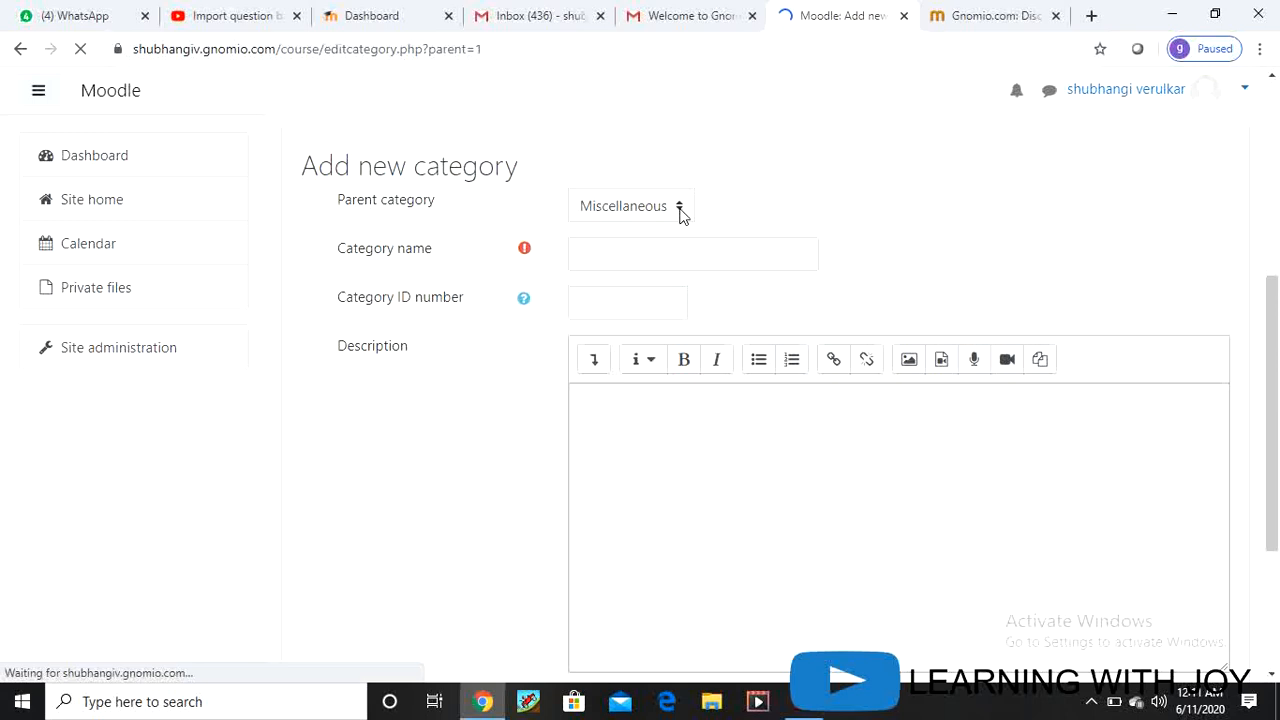
pyautogui.click(602, 234)
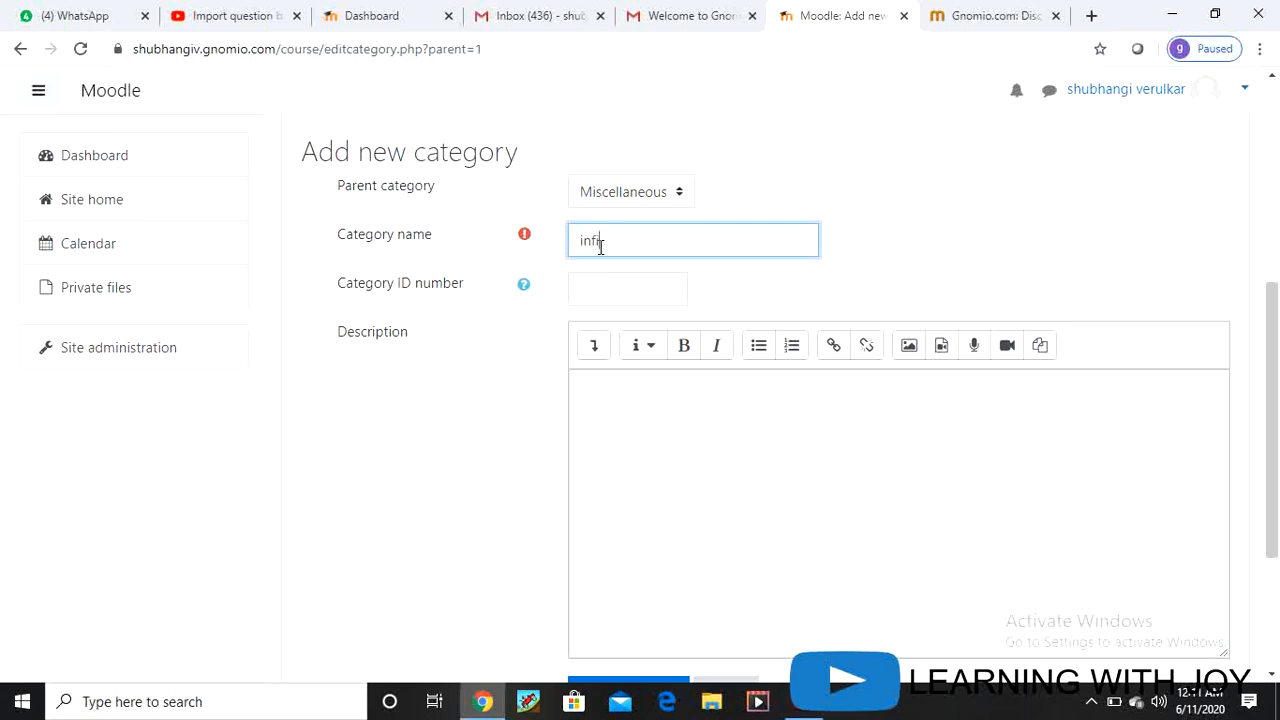
pyautogui.write('mation technology')
pyautogui.click(634, 284)
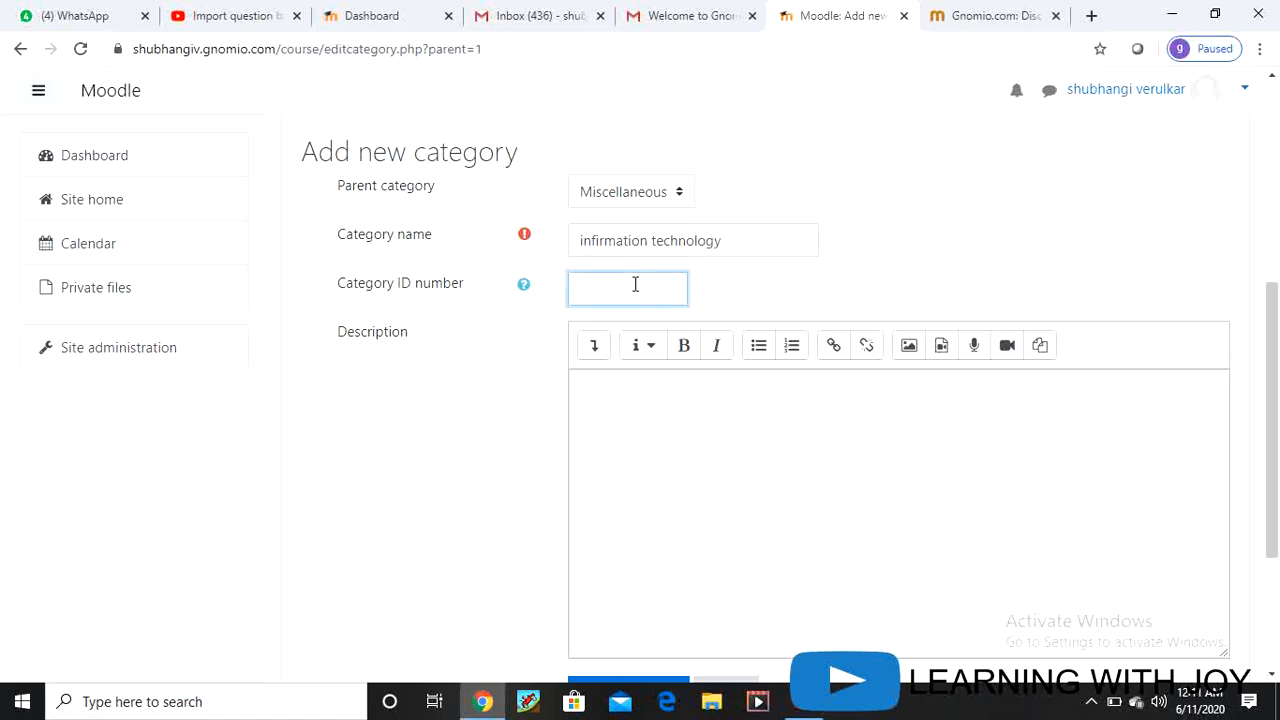
pyautogui.write('IT')
pyautogui.click(634, 386)
pyautogui.write('th')
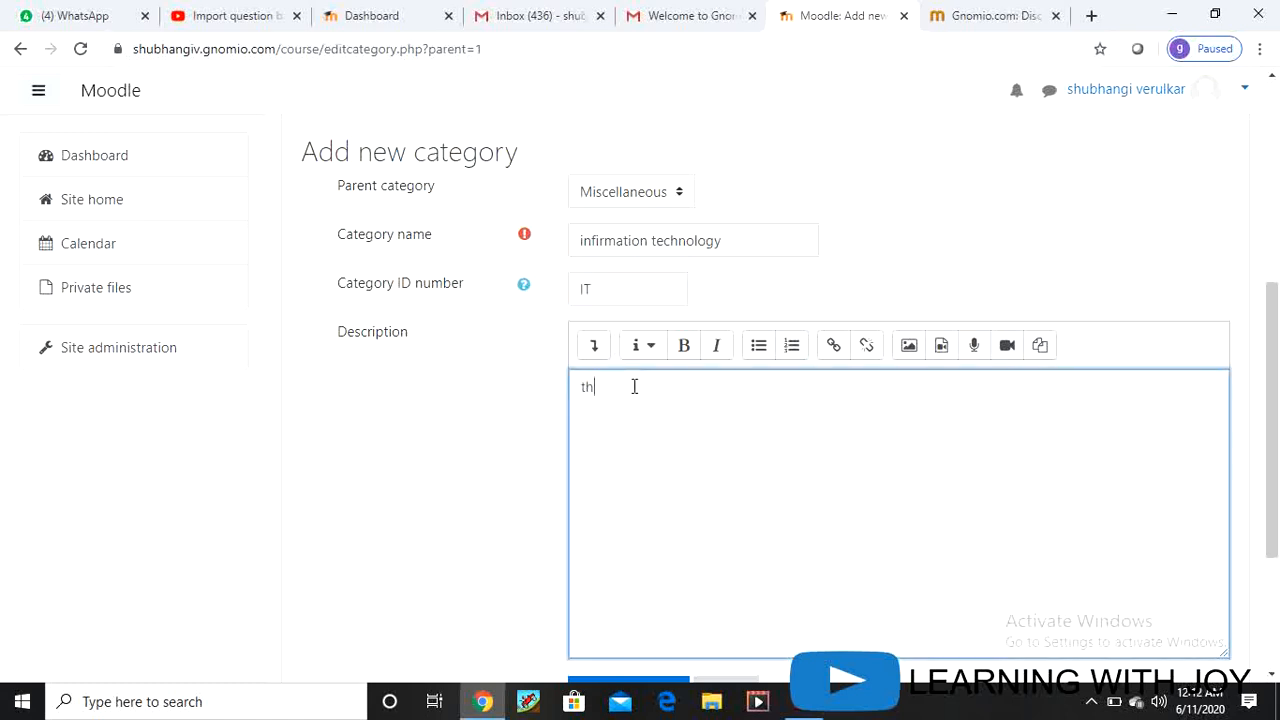
pyautogui.write('is course is for information techonogy bra')
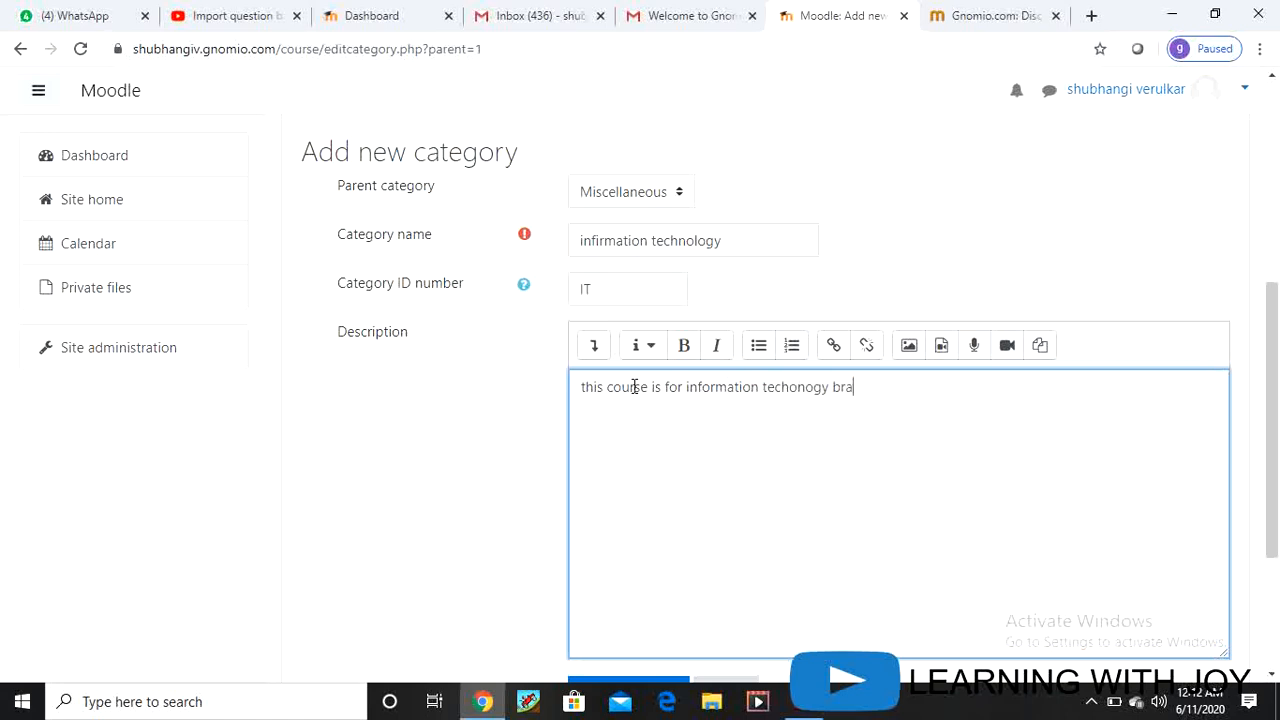
pyautogui.write('nch')
pyautogui.scroll(-3, 766, 434)
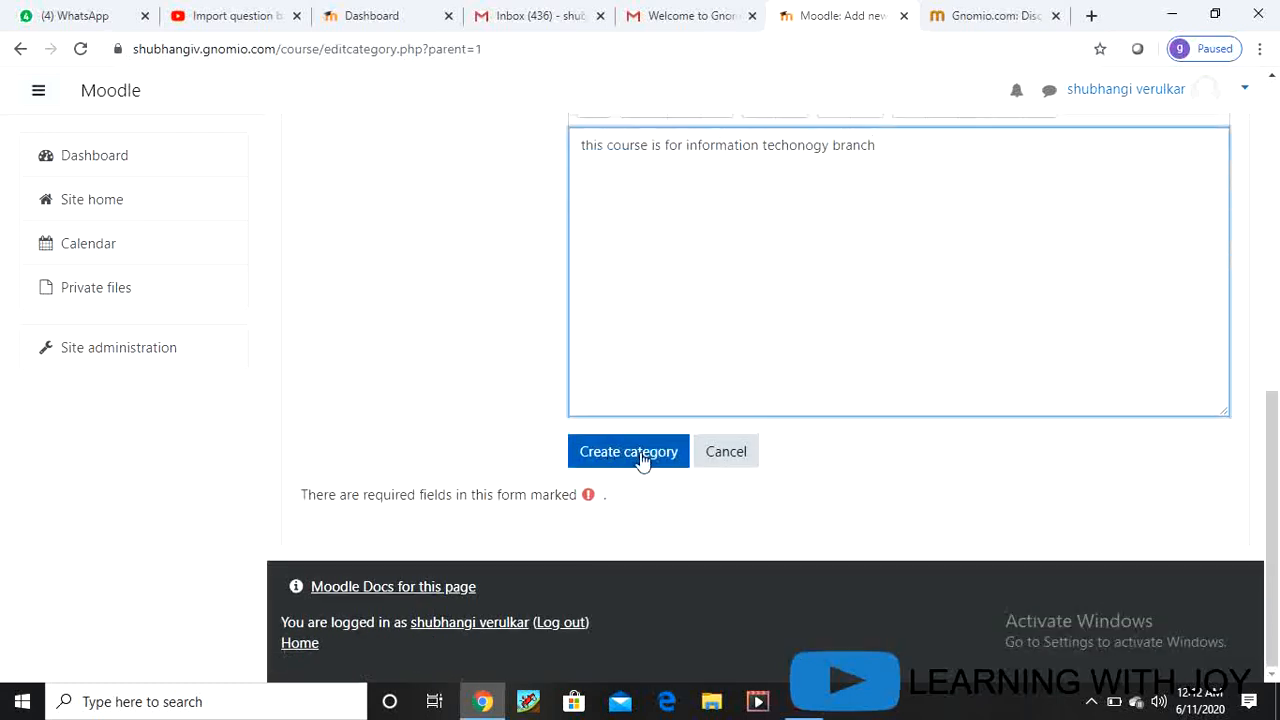
pyautogui.click(640, 458)
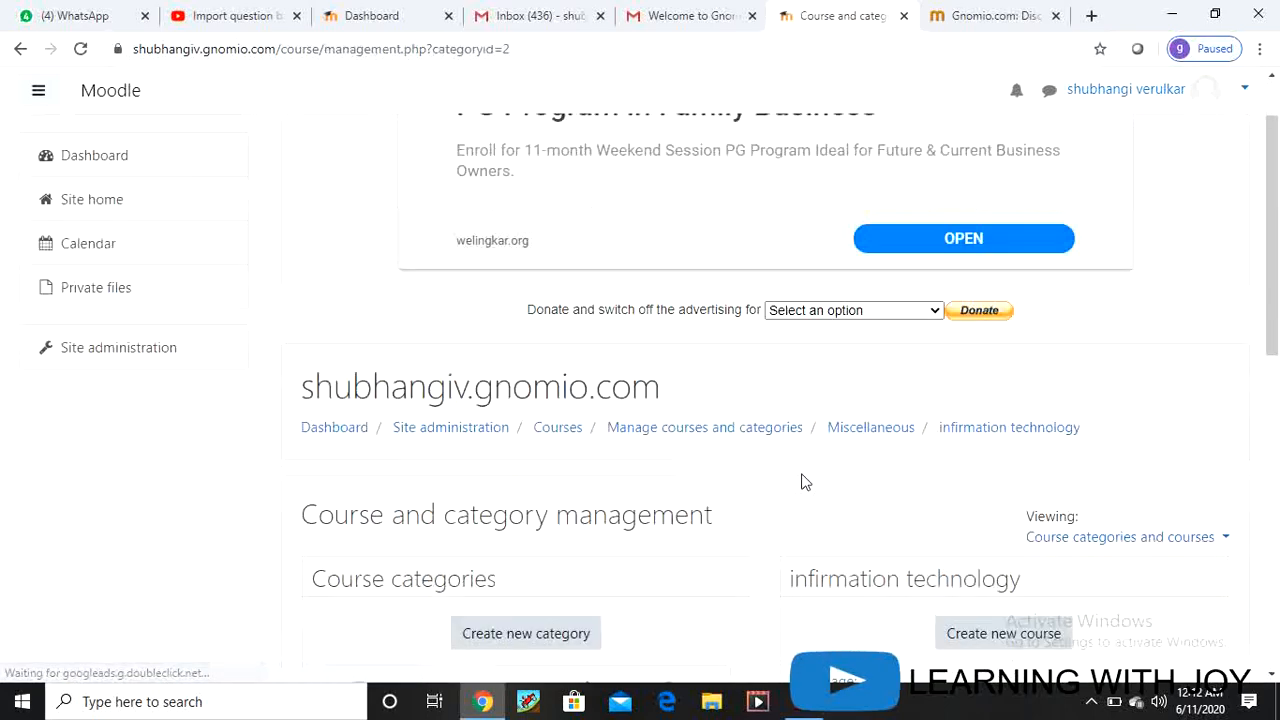
# Step: Scroll through the category list to check infirmation technology (IT) sits empty under Miscellaneous
pyautogui.scroll(-4, 805, 482)
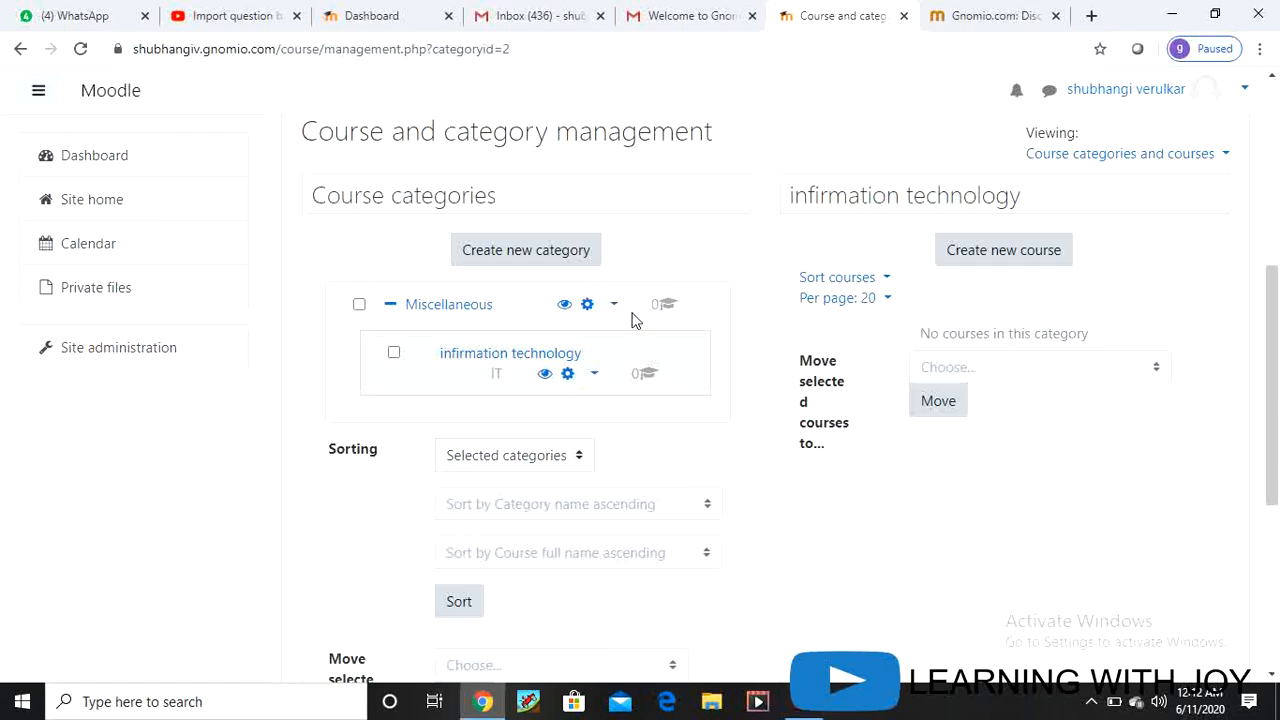
pyautogui.scroll(-3, 657, 480)
pyautogui.scroll(-2, 657, 483)
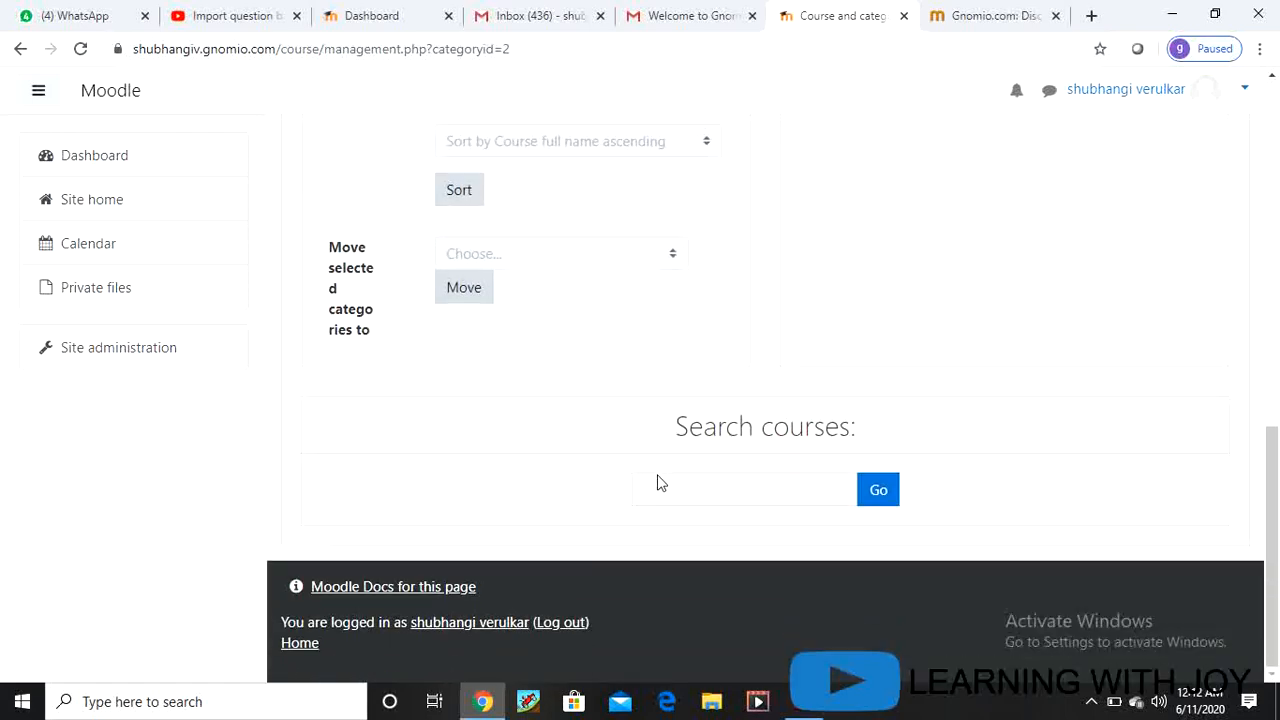
pyautogui.scroll(8, 620, 520)
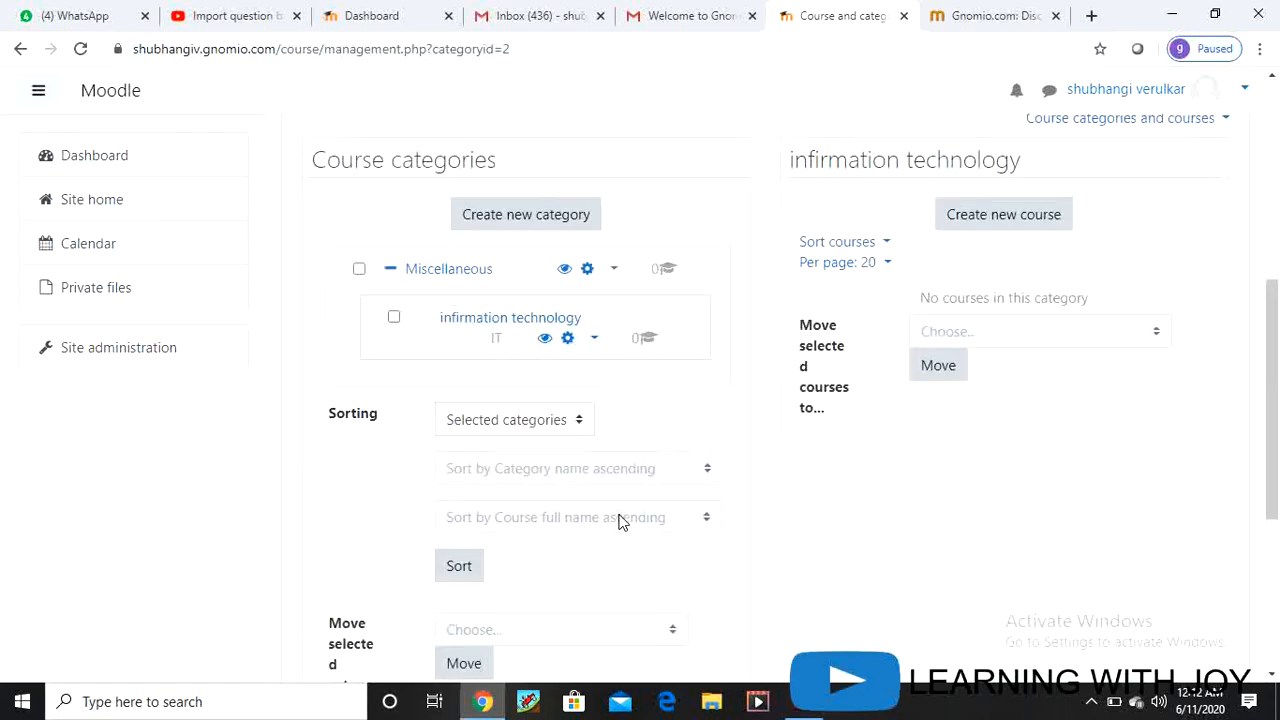
pyautogui.scroll(1, 620, 520)
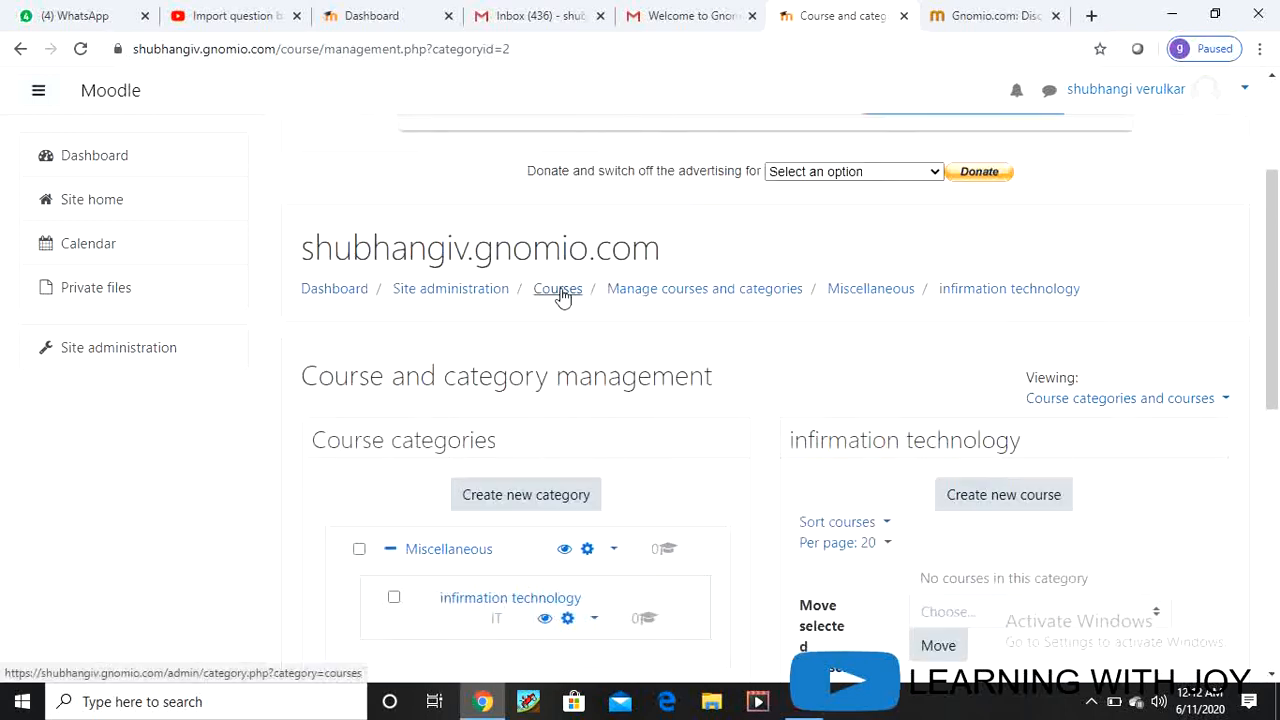
# Step: Save the course default settings unchanged (Topics format, 4 sections) and return to the previous page
pyautogui.click(560, 292)
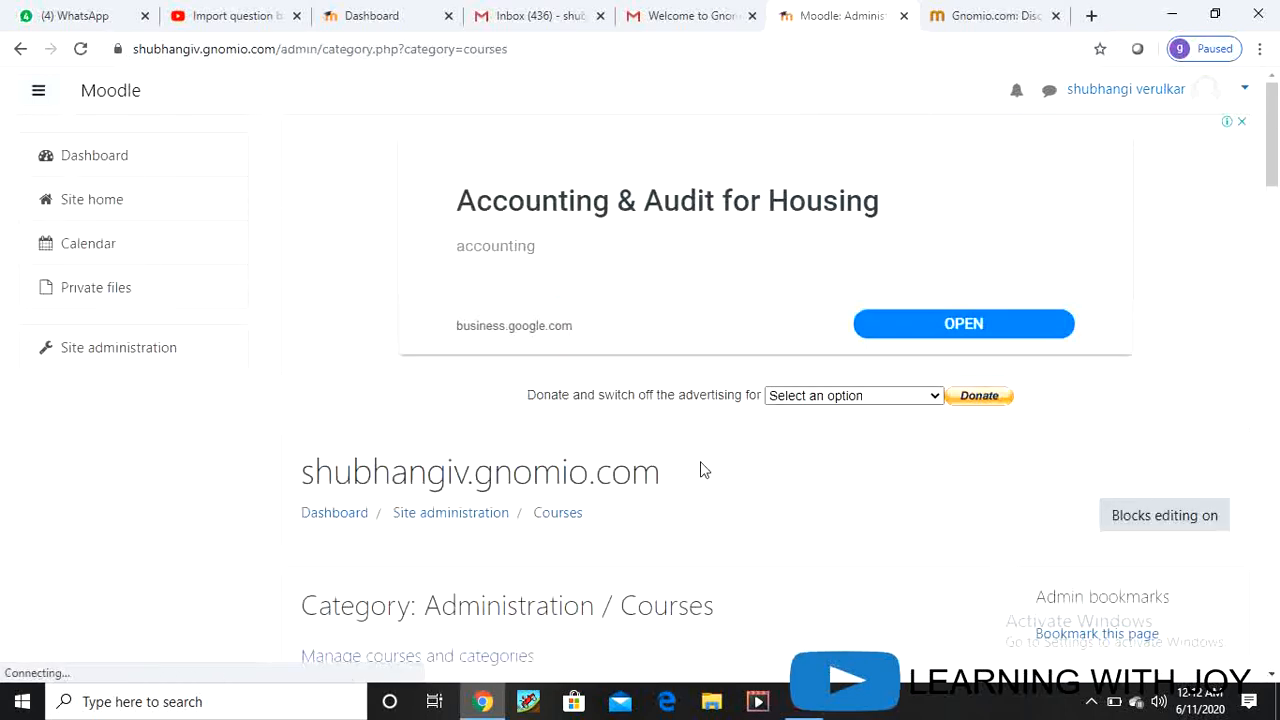
pyautogui.scroll(-5, 654, 457)
pyautogui.scroll(-8, 653, 458)
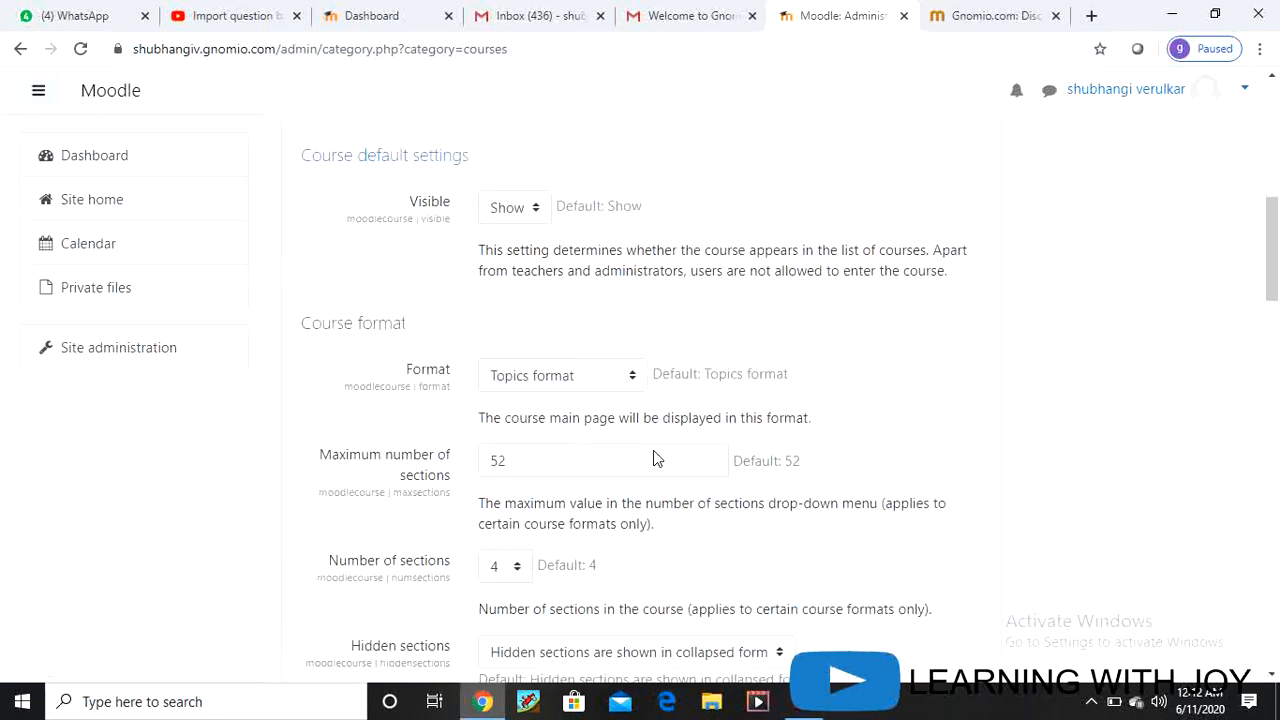
pyautogui.scroll(-15, 655, 451)
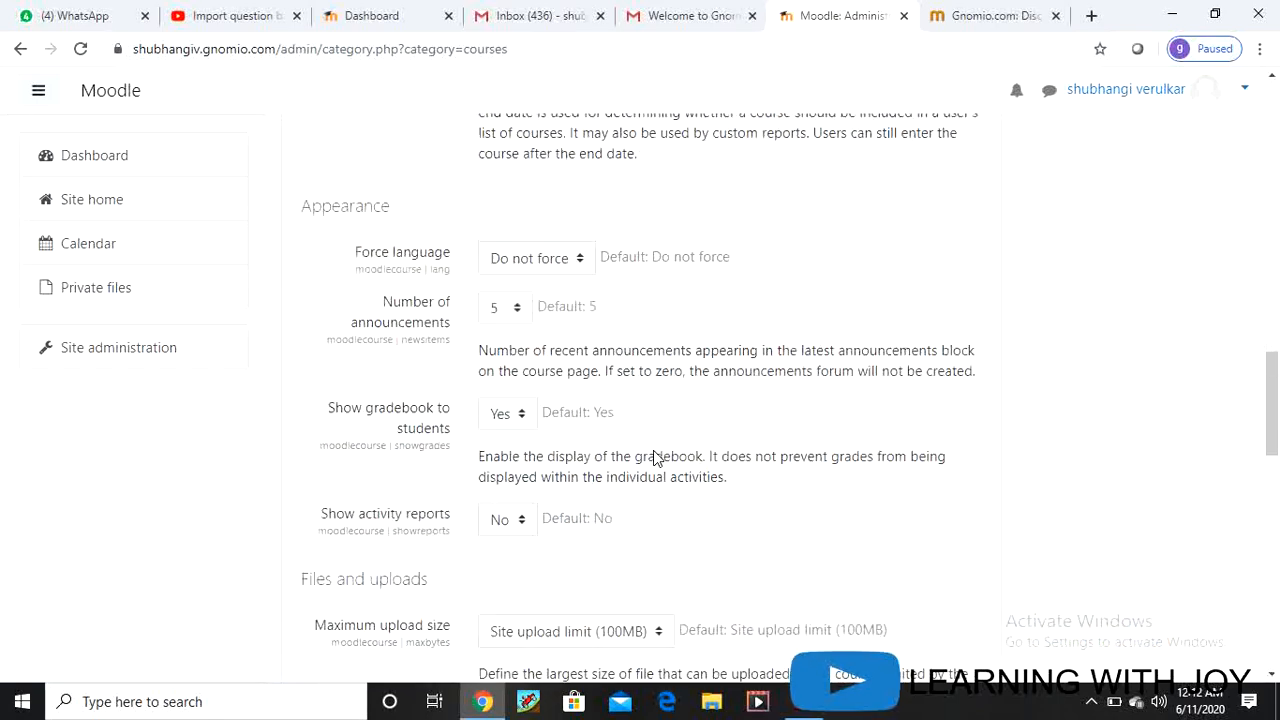
pyautogui.scroll(-1, 653, 458)
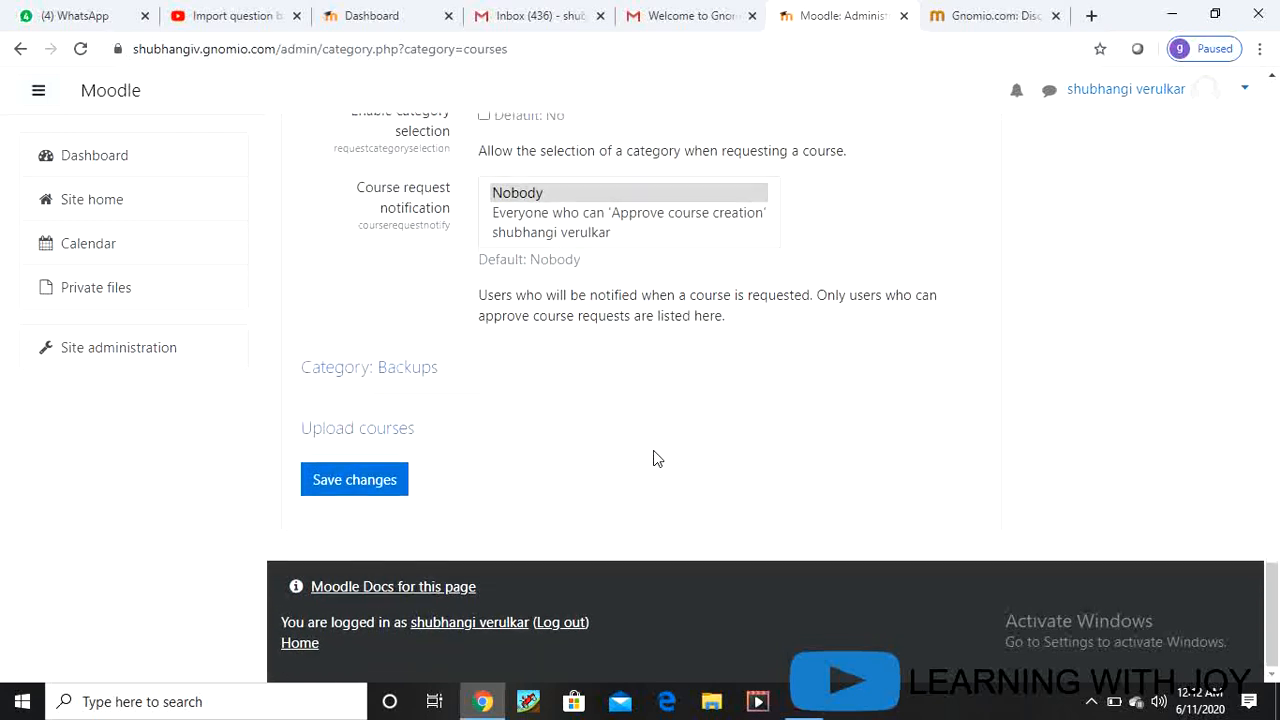
pyautogui.click(348, 478)
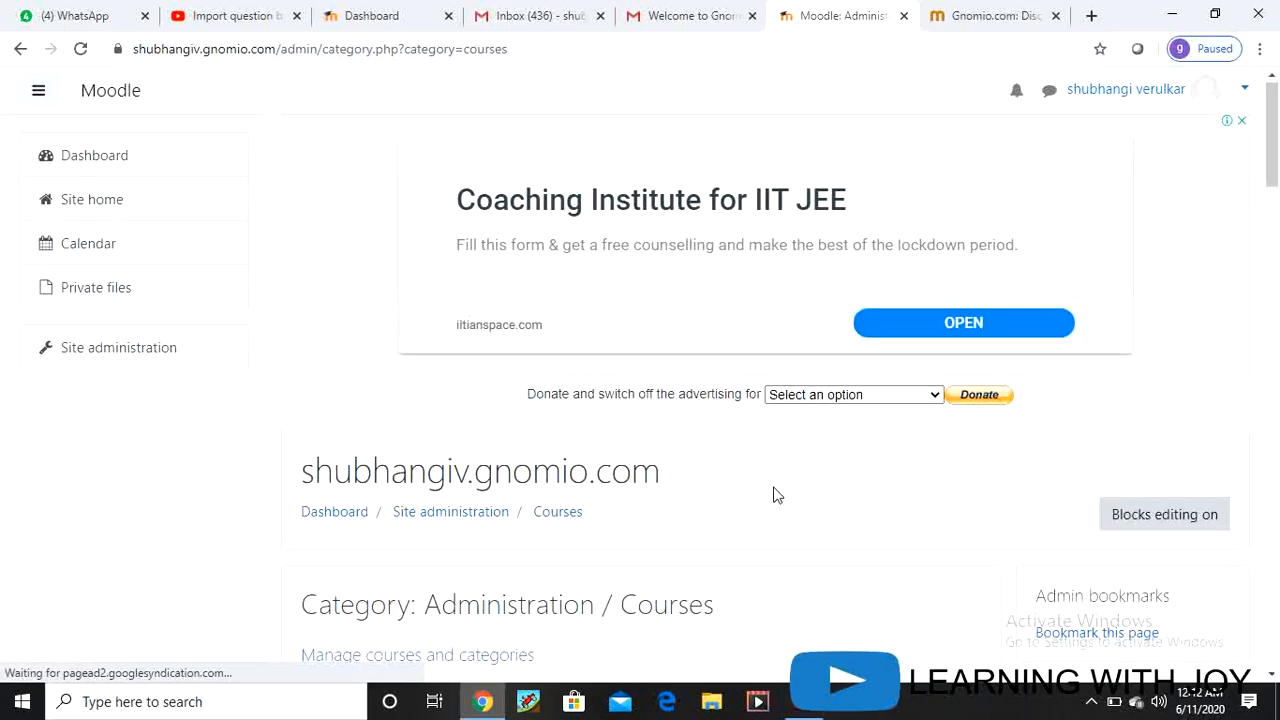
pyautogui.scroll(-3, 774, 495)
pyautogui.scroll(-2, 711, 446)
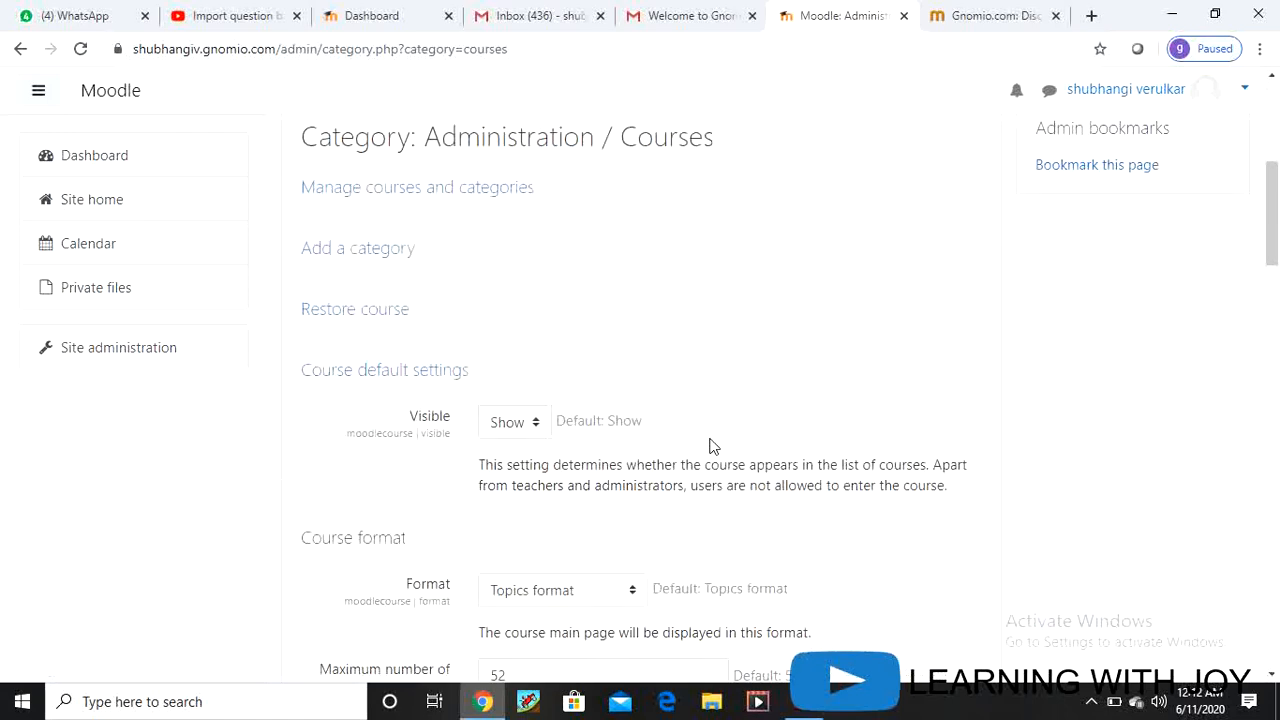
pyautogui.scroll(-6, 665, 460)
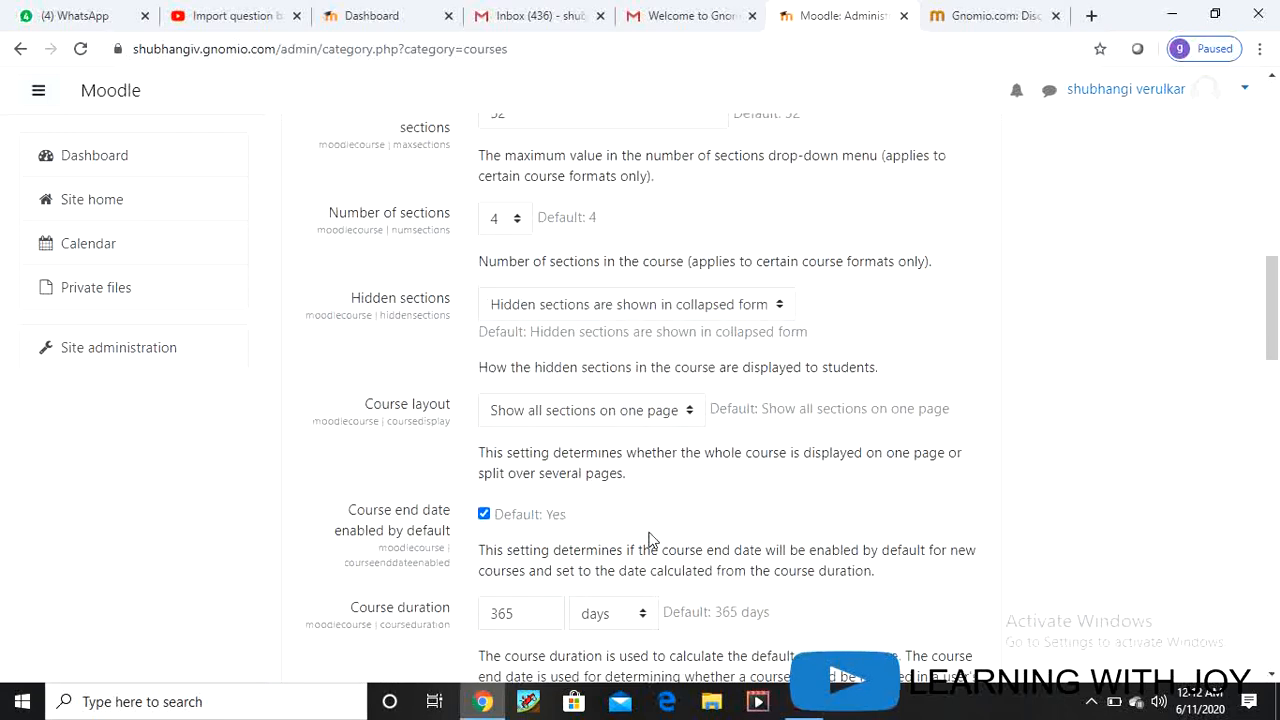
pyautogui.click(22, 50)
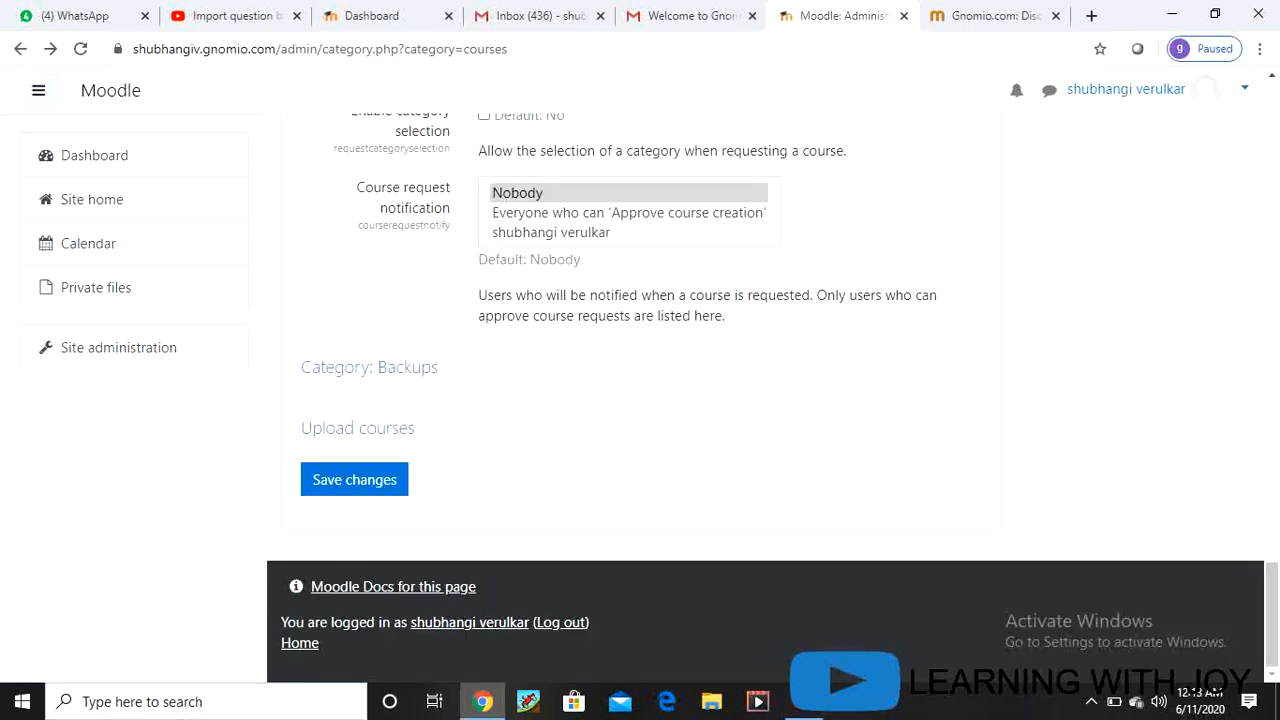
# Step: Return to category management and start a new course in infirmation technology
pyautogui.click(20, 50)
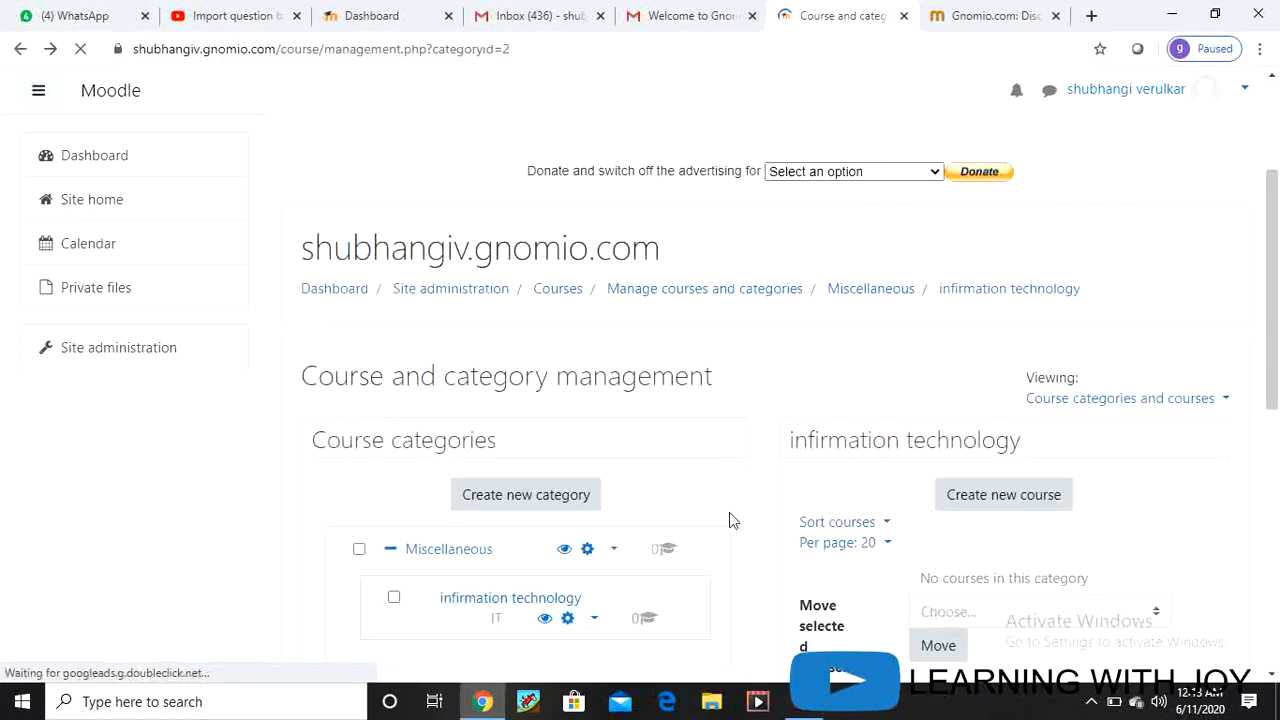
pyautogui.scroll(-2, 729, 512)
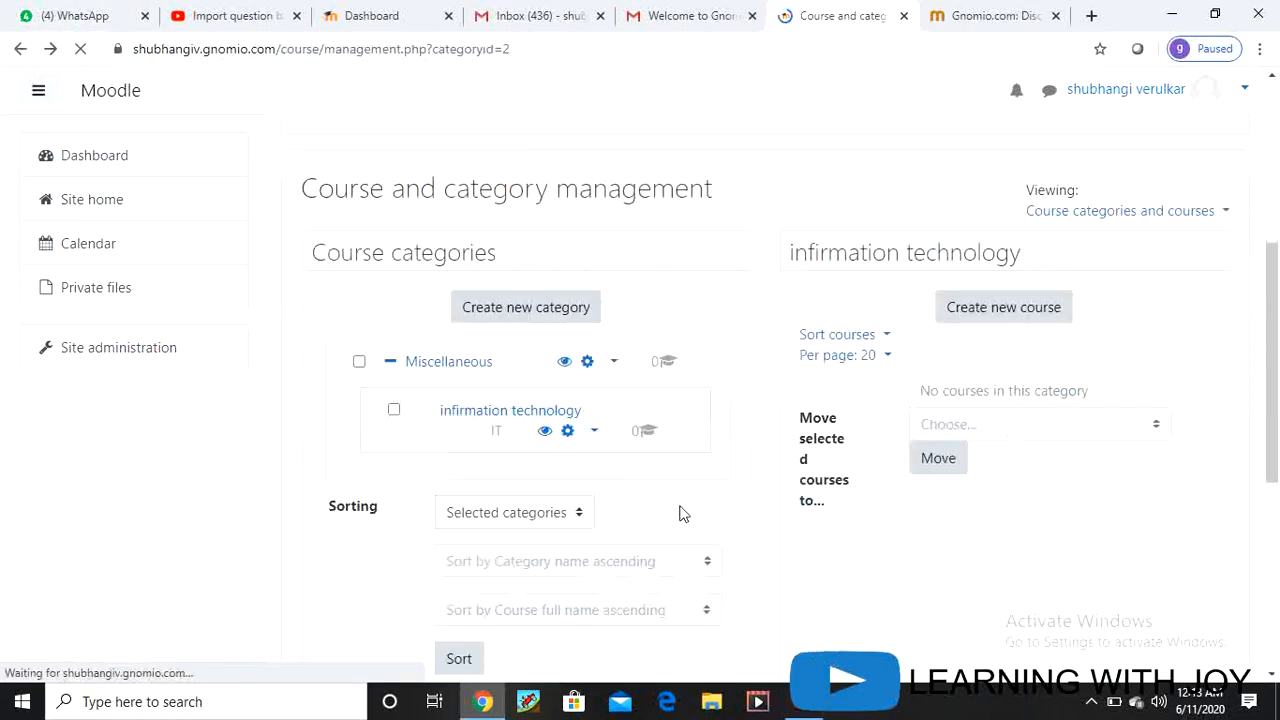
pyautogui.click(980, 307)
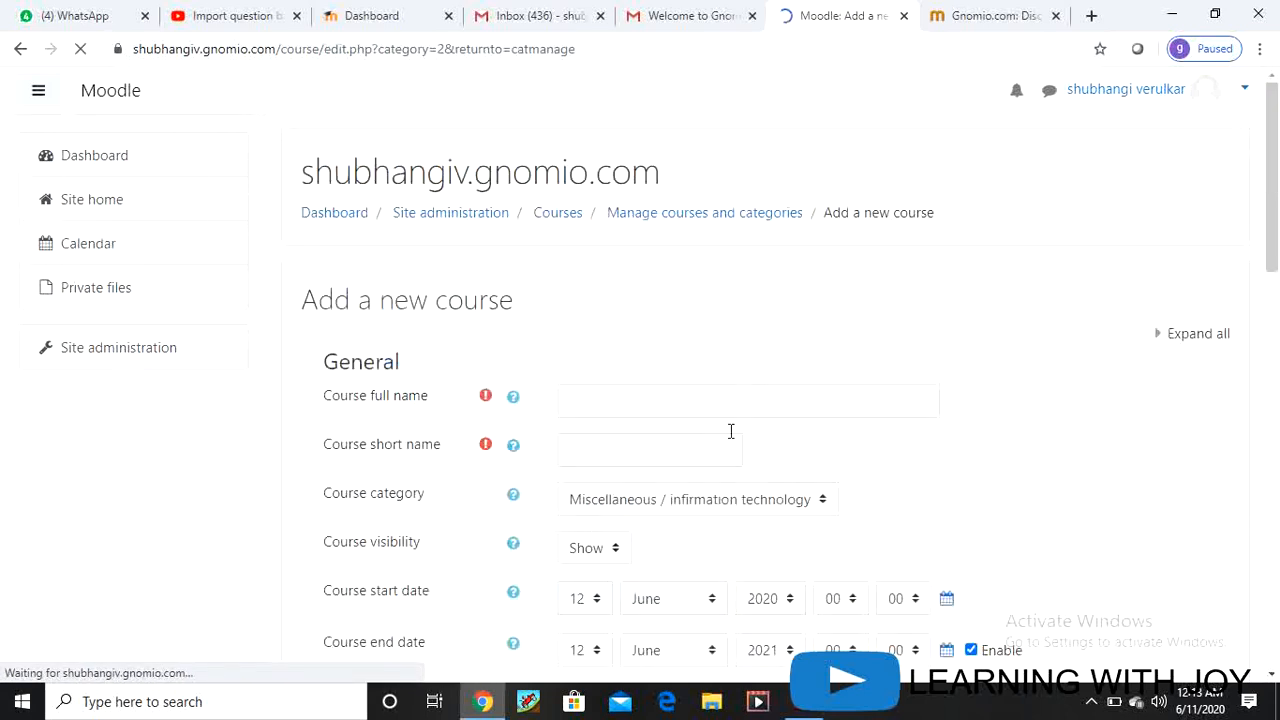
# Step: Enter course full name 'INTERNET OF THINGS' and short name 'IOT'
pyautogui.scroll(-1, 795, 520)
pyautogui.scroll(-1, 795, 521)
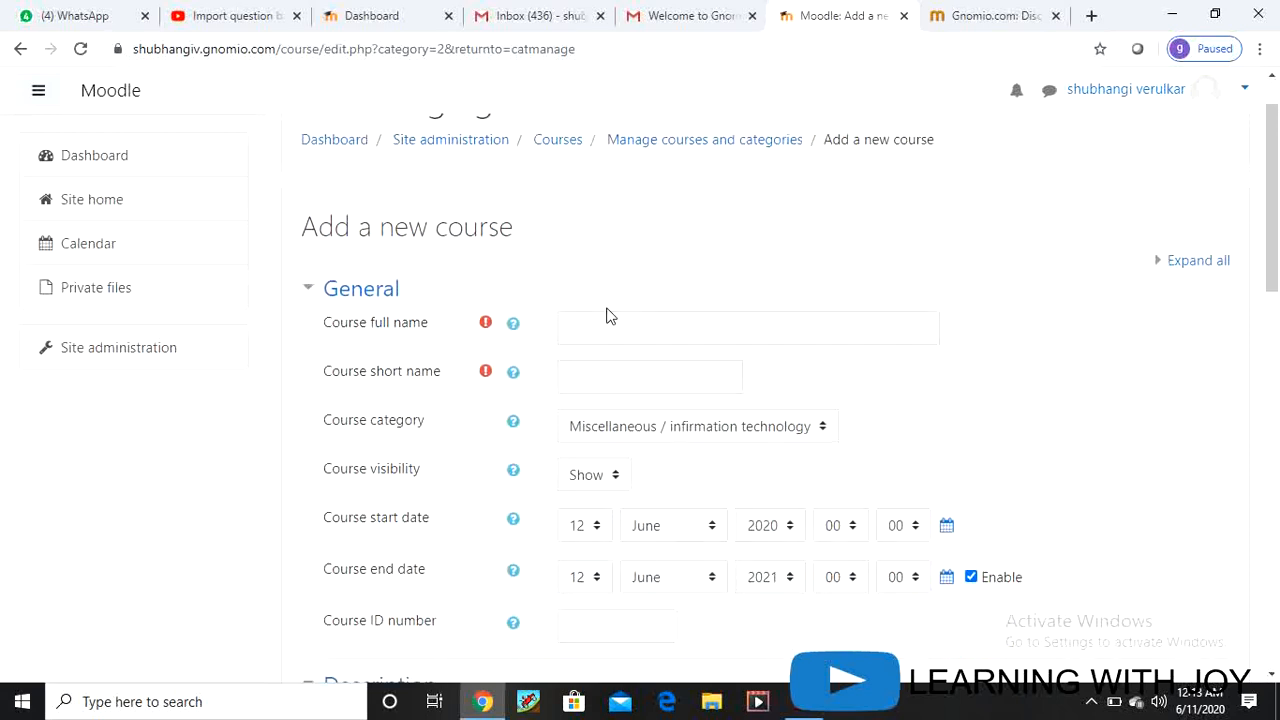
pyautogui.click(588, 324)
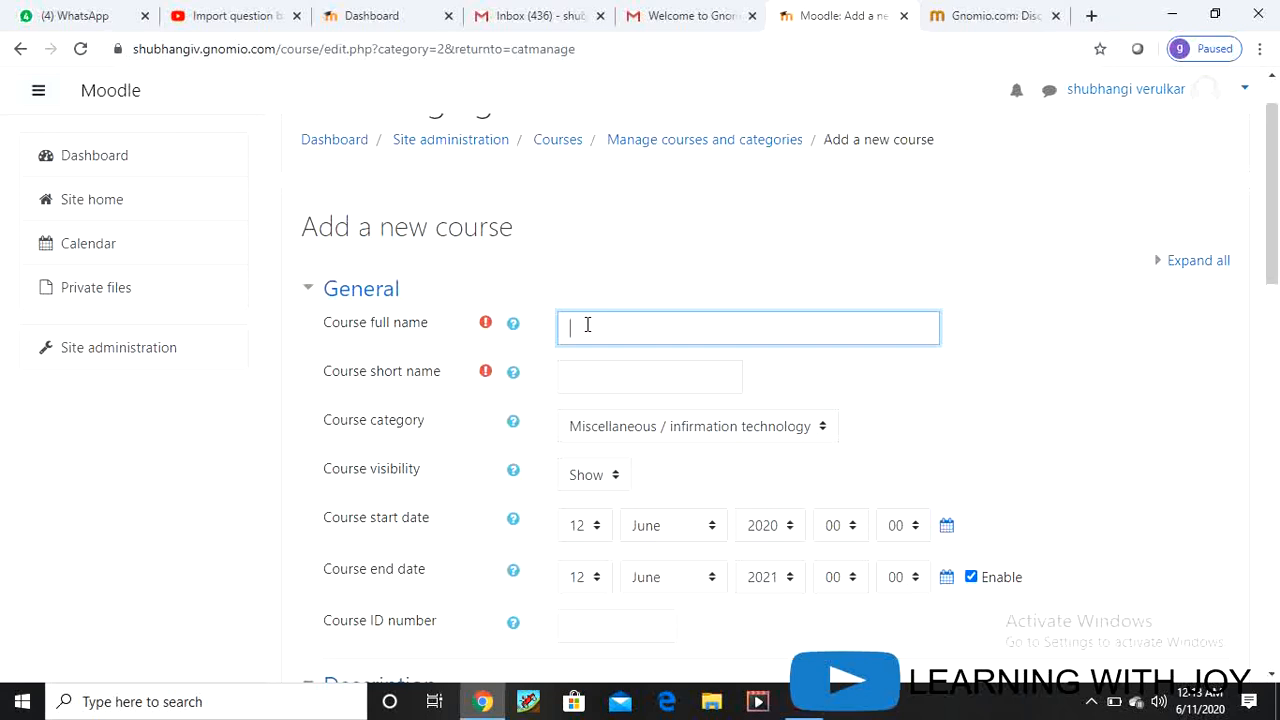
pyautogui.write('INTERNET OF THINGS')
pyautogui.click(628, 385)
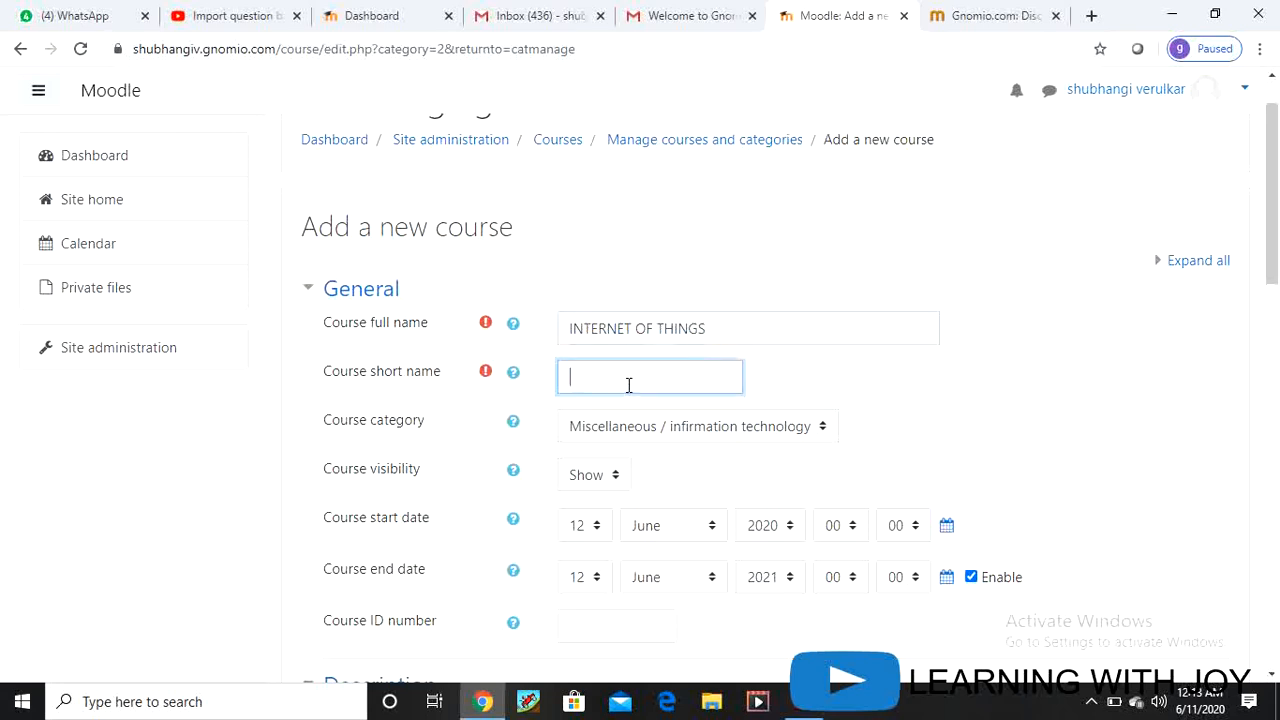
pyautogui.write('IOT')
# Step: Keep the category Miscellaneous / infirmation technology and visibility set to Show
pyautogui.click(826, 429)
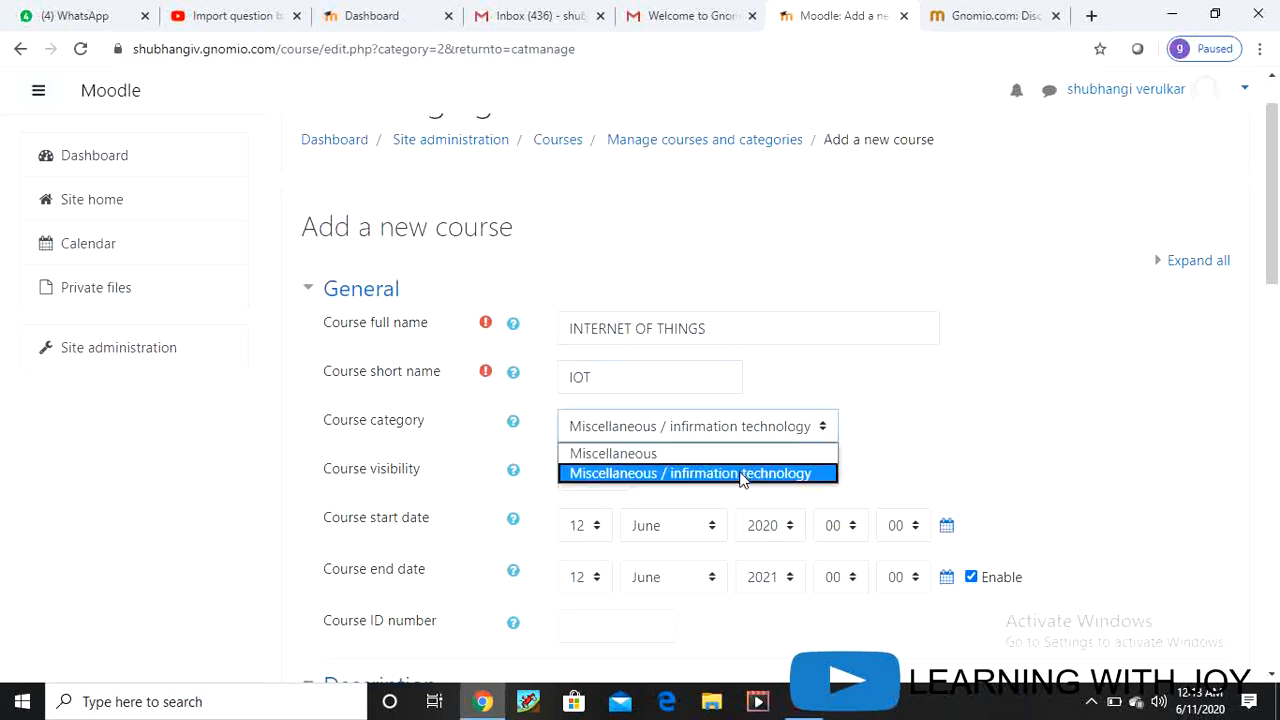
pyautogui.click(743, 474)
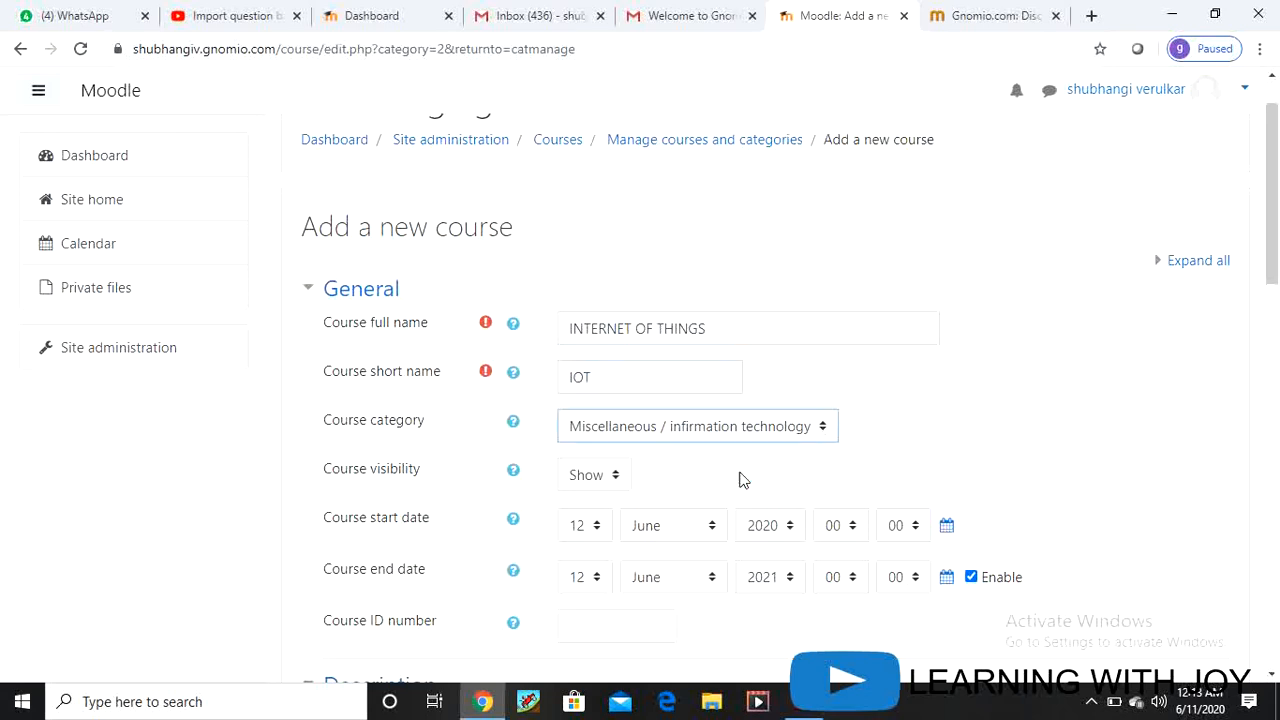
pyautogui.click(616, 477)
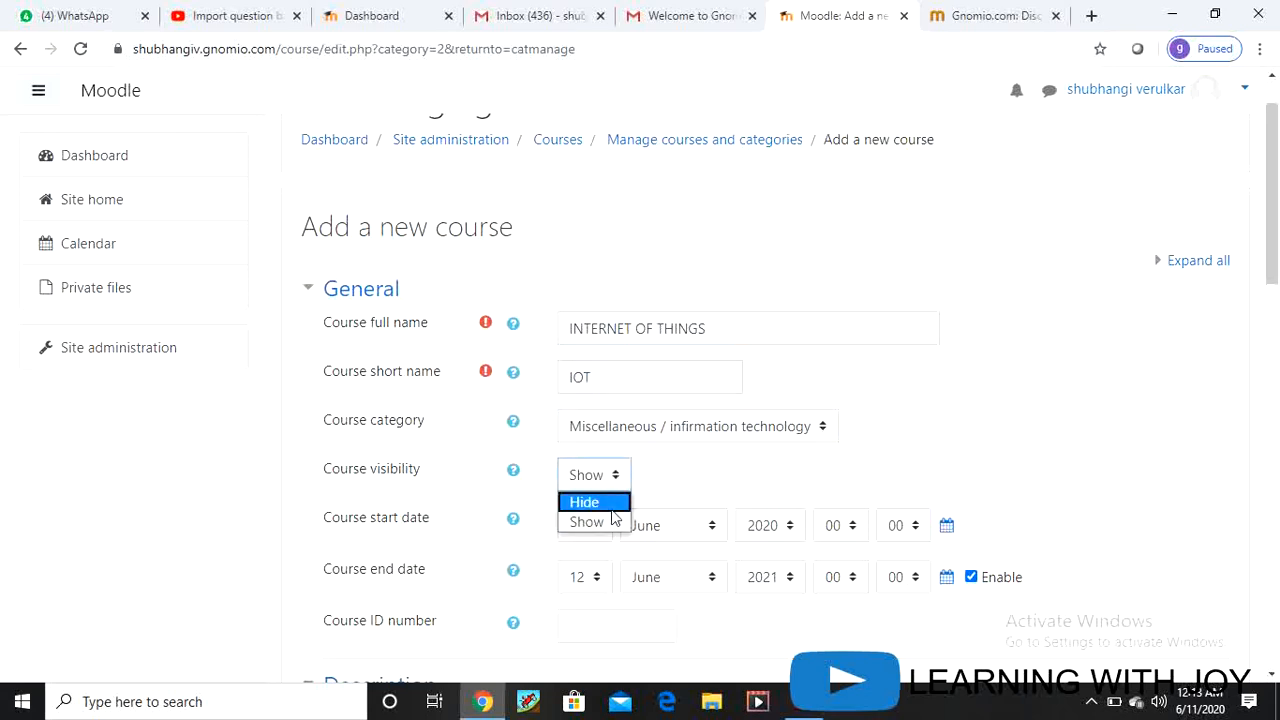
pyautogui.click(614, 525)
# Step: Set start hour to 11 and end date to 12 August 2020, 12:00
pyautogui.scroll(-2, 883, 498)
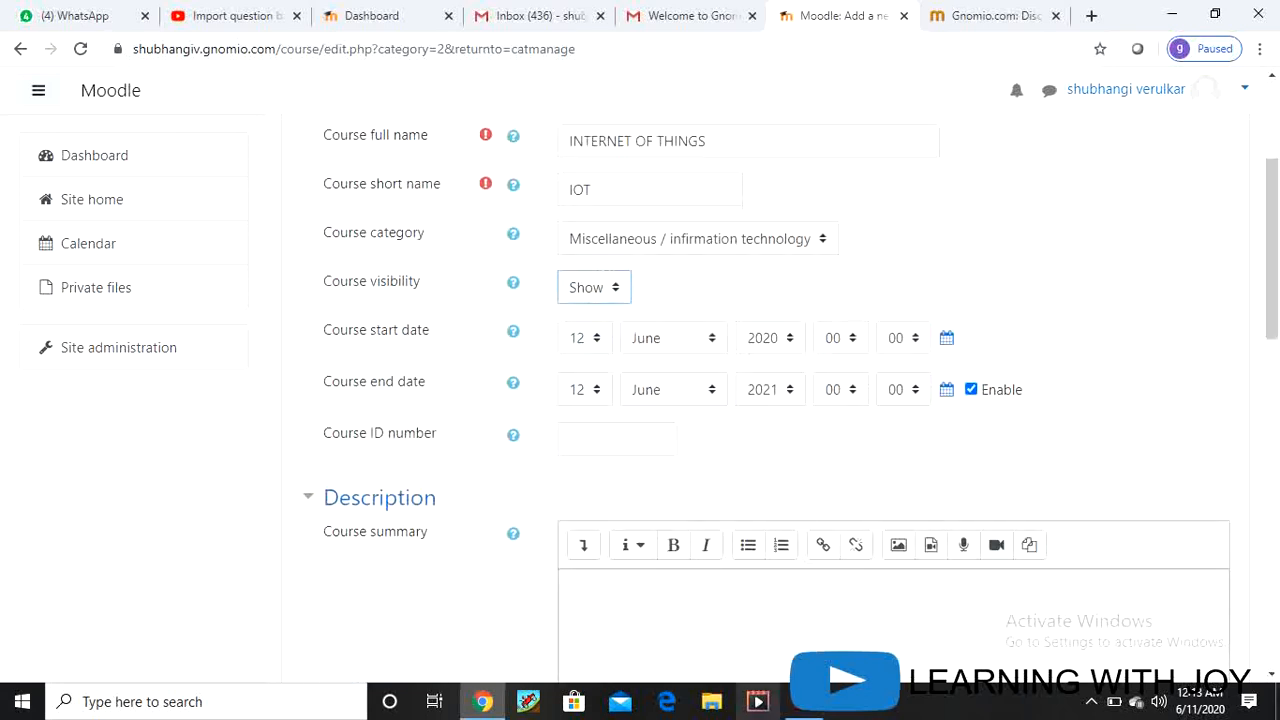
pyautogui.click(852, 340)
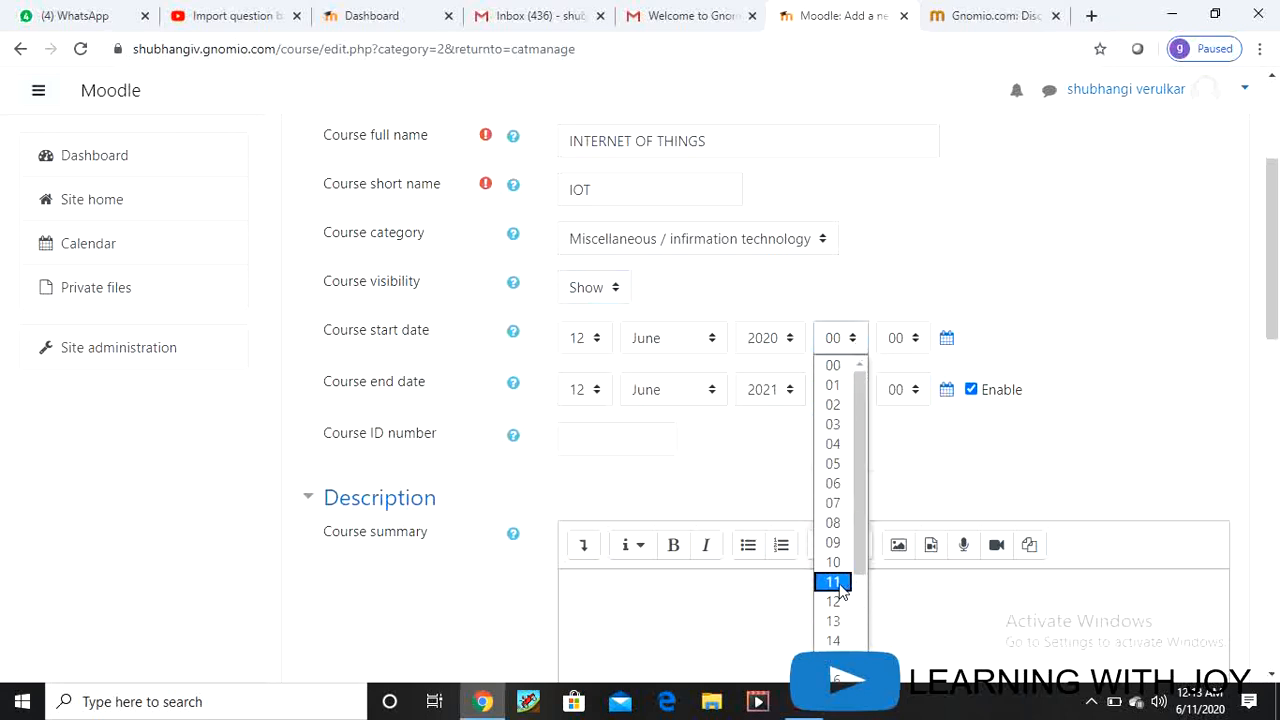
pyautogui.click(838, 582)
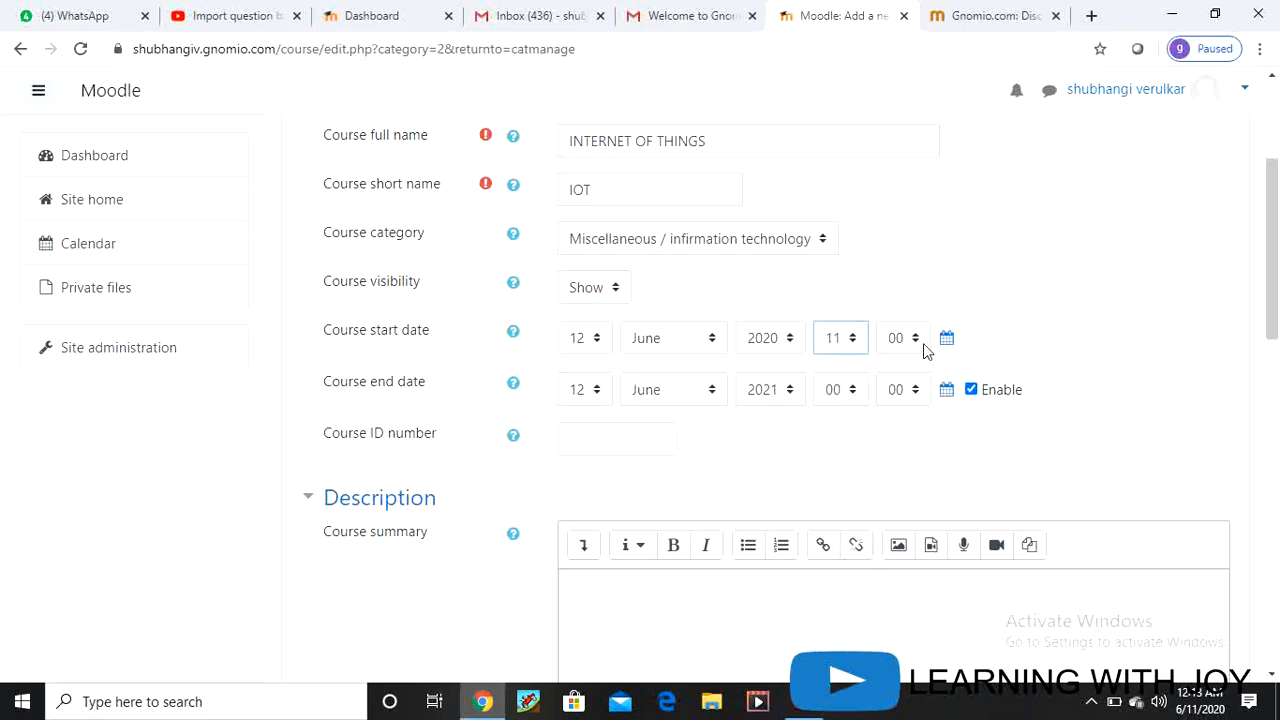
pyautogui.click(597, 390)
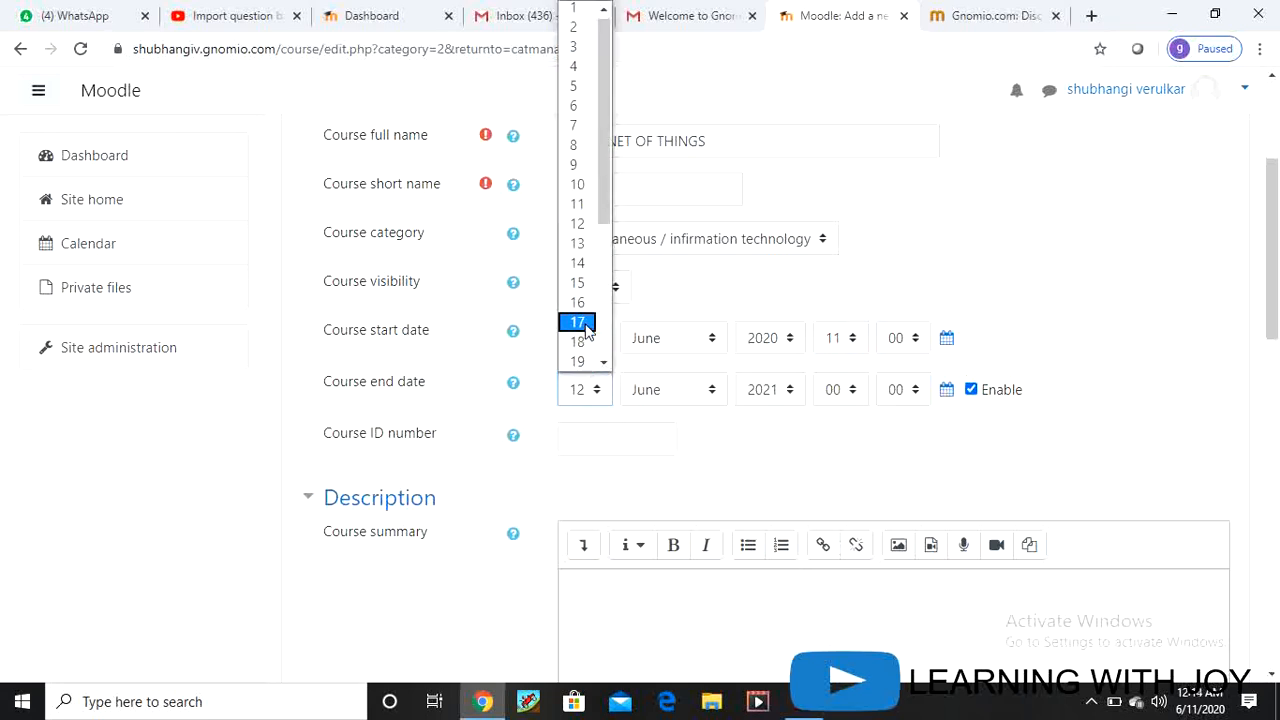
pyautogui.click(586, 226)
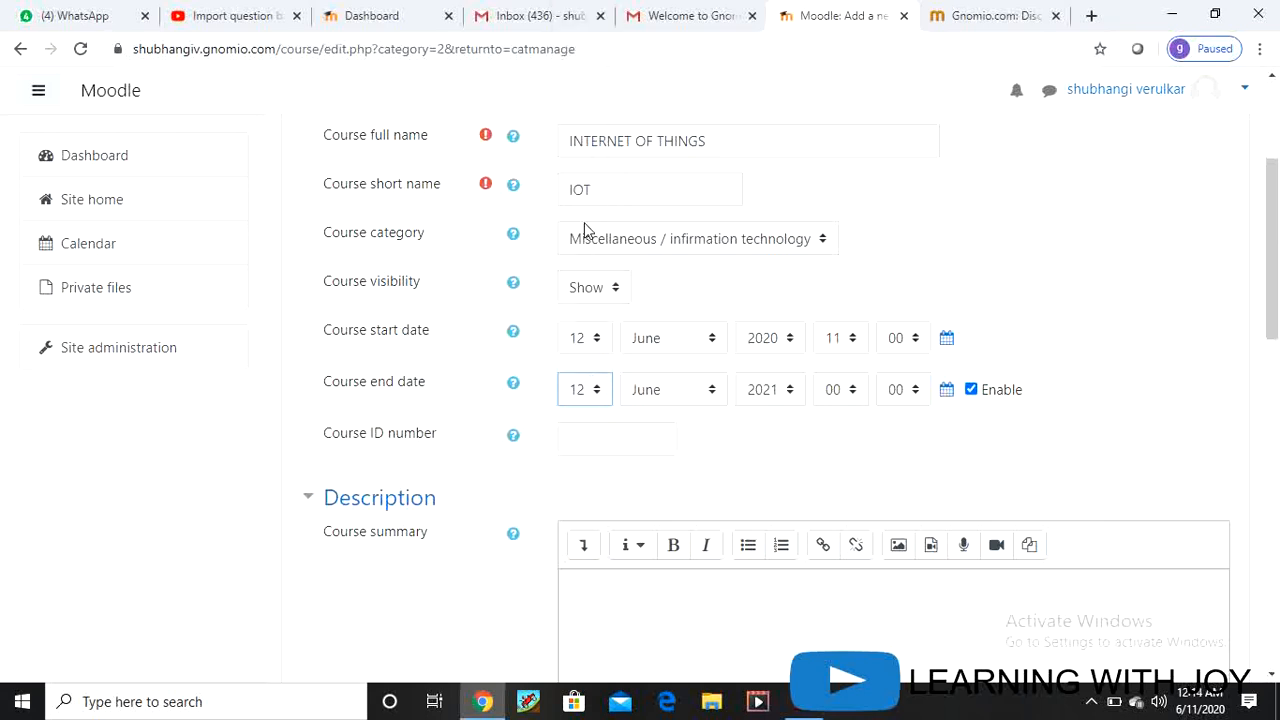
pyautogui.click(716, 396)
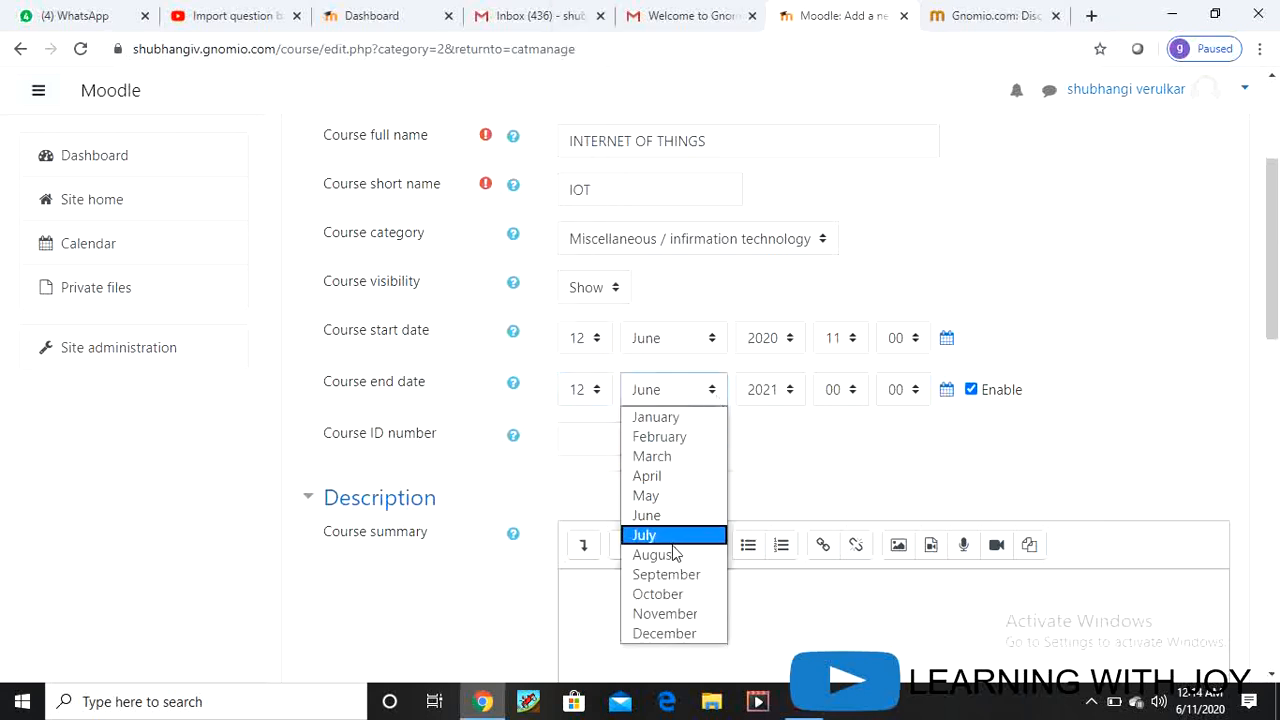
pyautogui.click(672, 554)
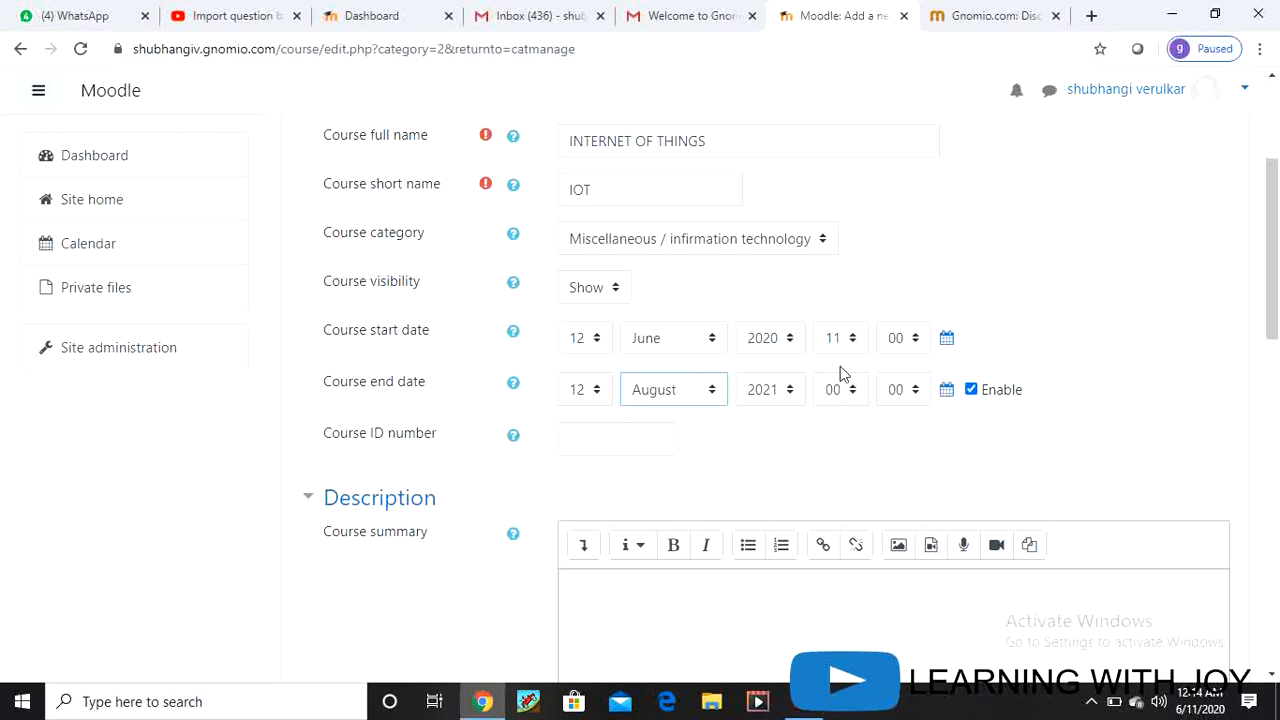
pyautogui.click(790, 391)
pyautogui.click(775, 343)
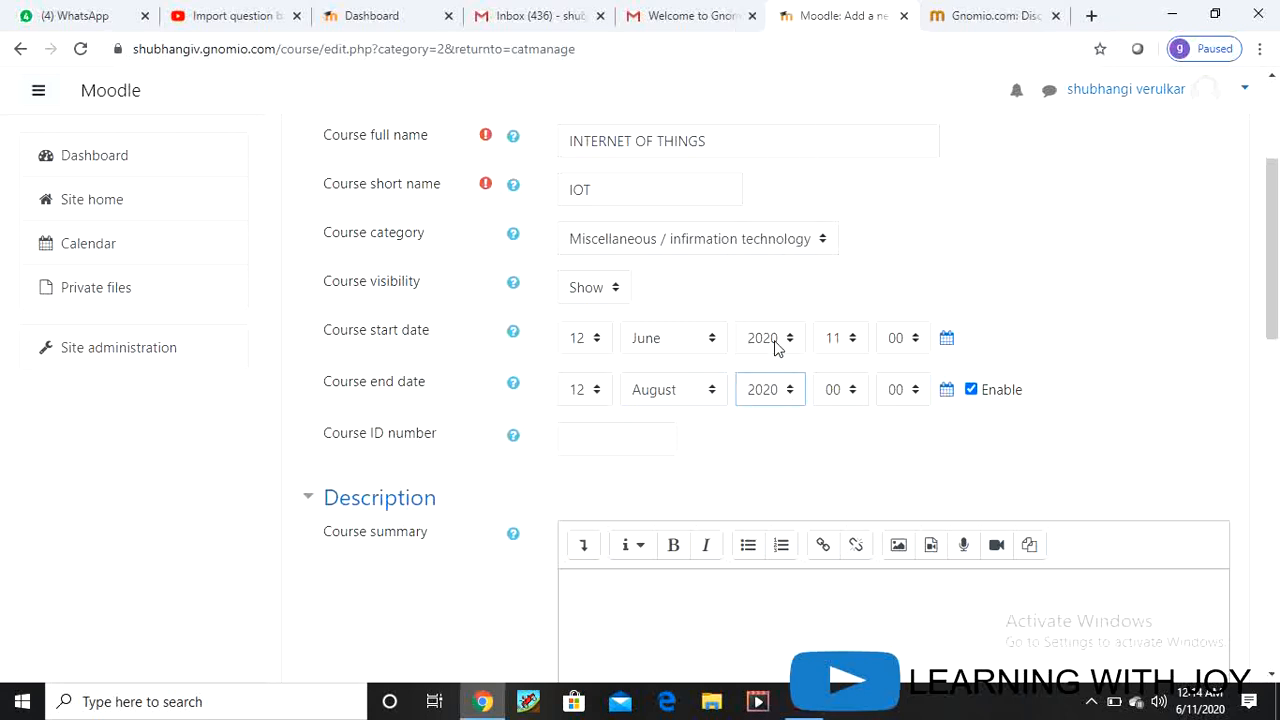
pyautogui.click(851, 391)
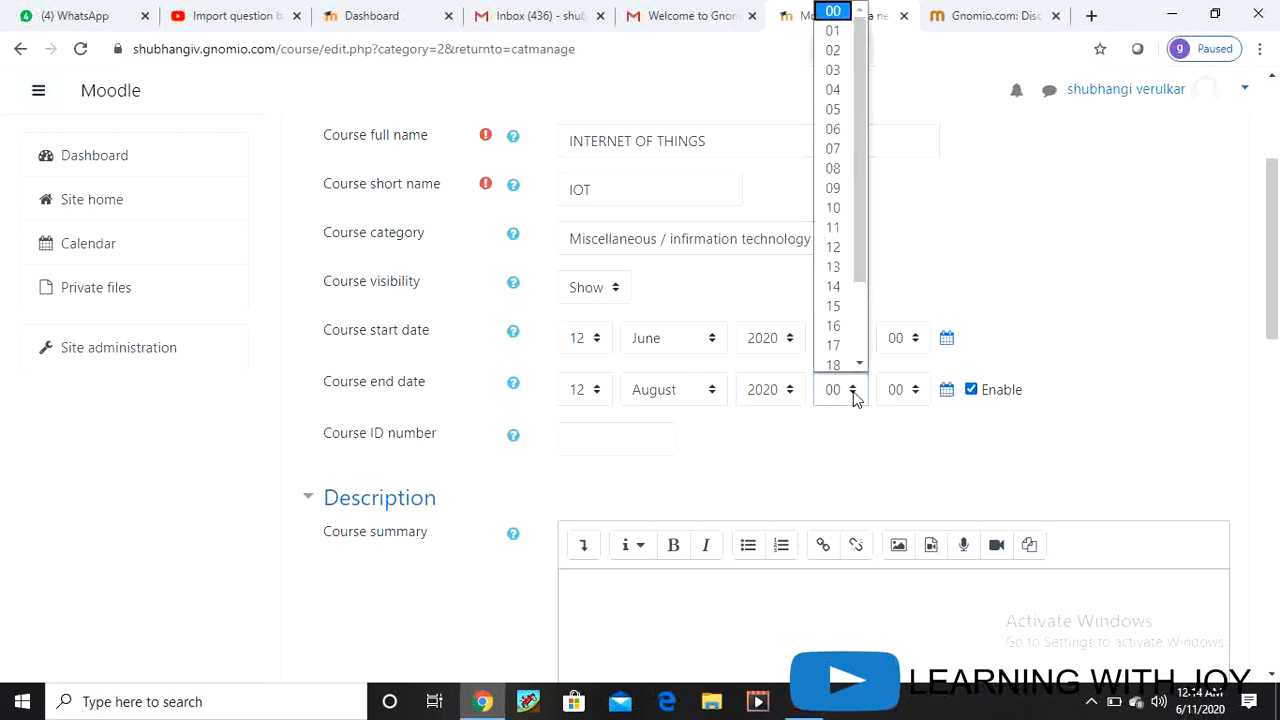
pyautogui.click(834, 224)
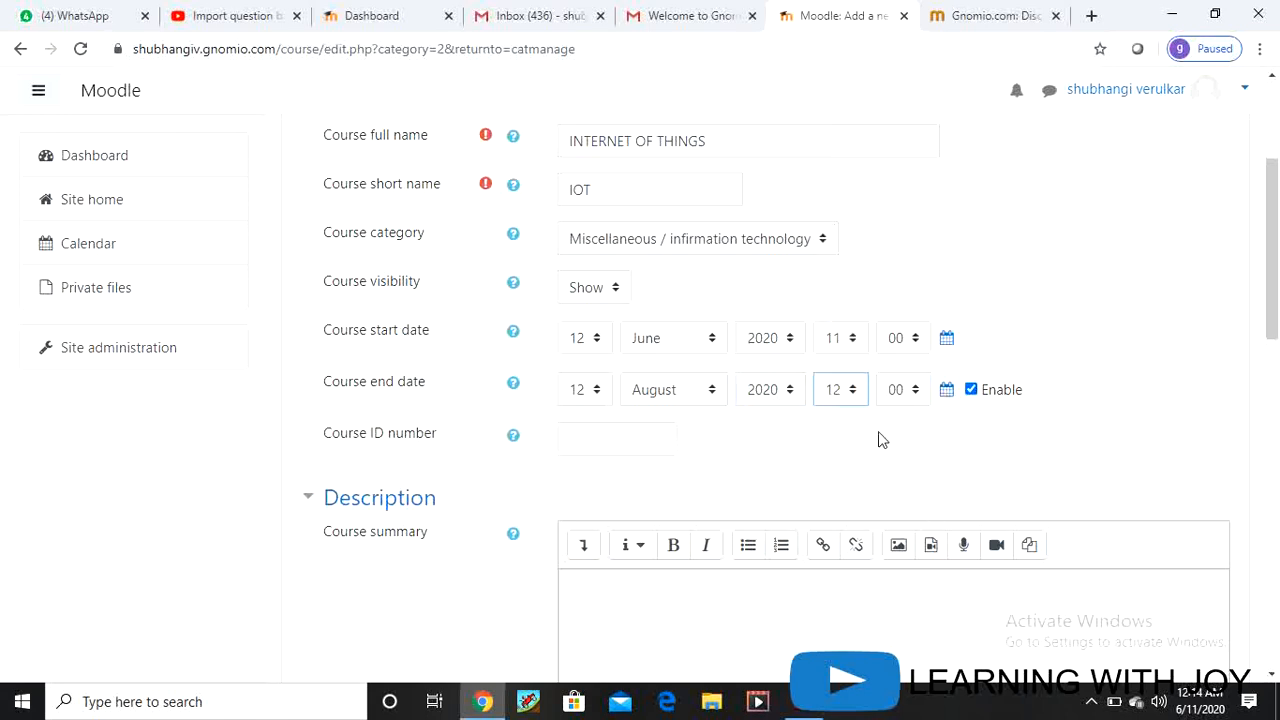
pyautogui.click(594, 438)
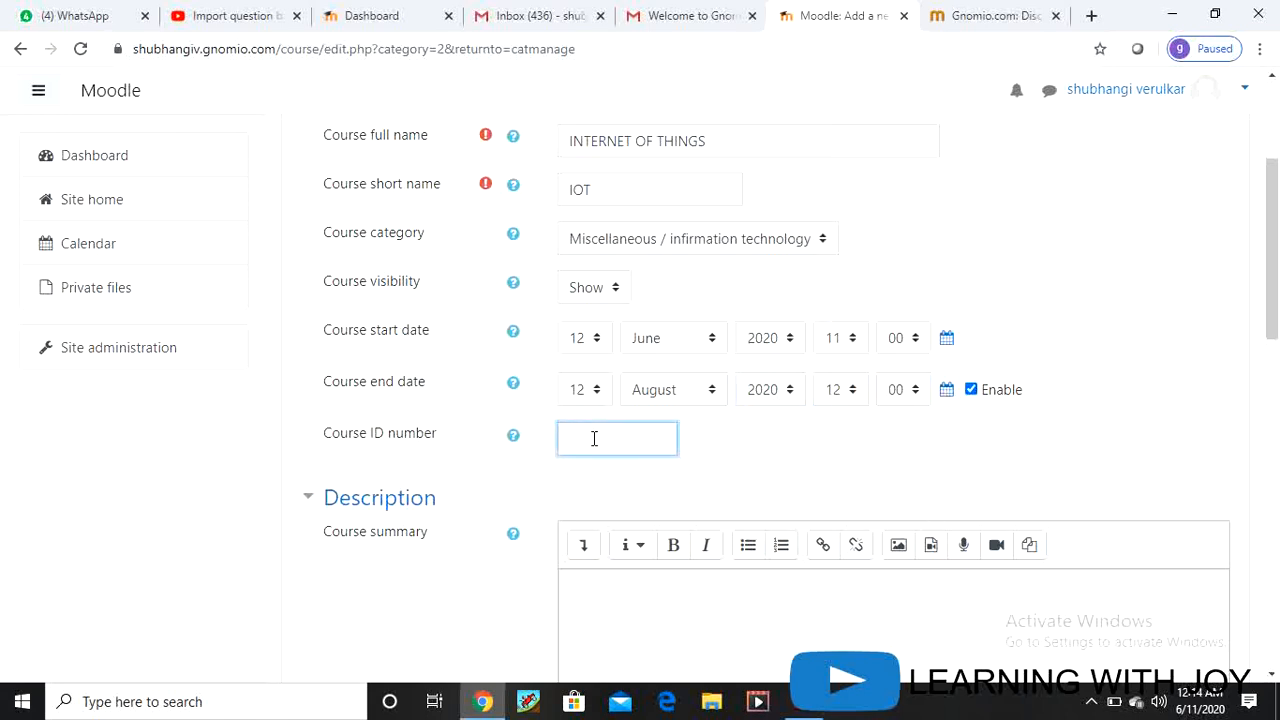
# Step: Enter course ID number ITC501 and open the file picker for course summary files
pyautogui.write('ITC501')
pyautogui.scroll(-3, 545, 480)
pyautogui.click(620, 325)
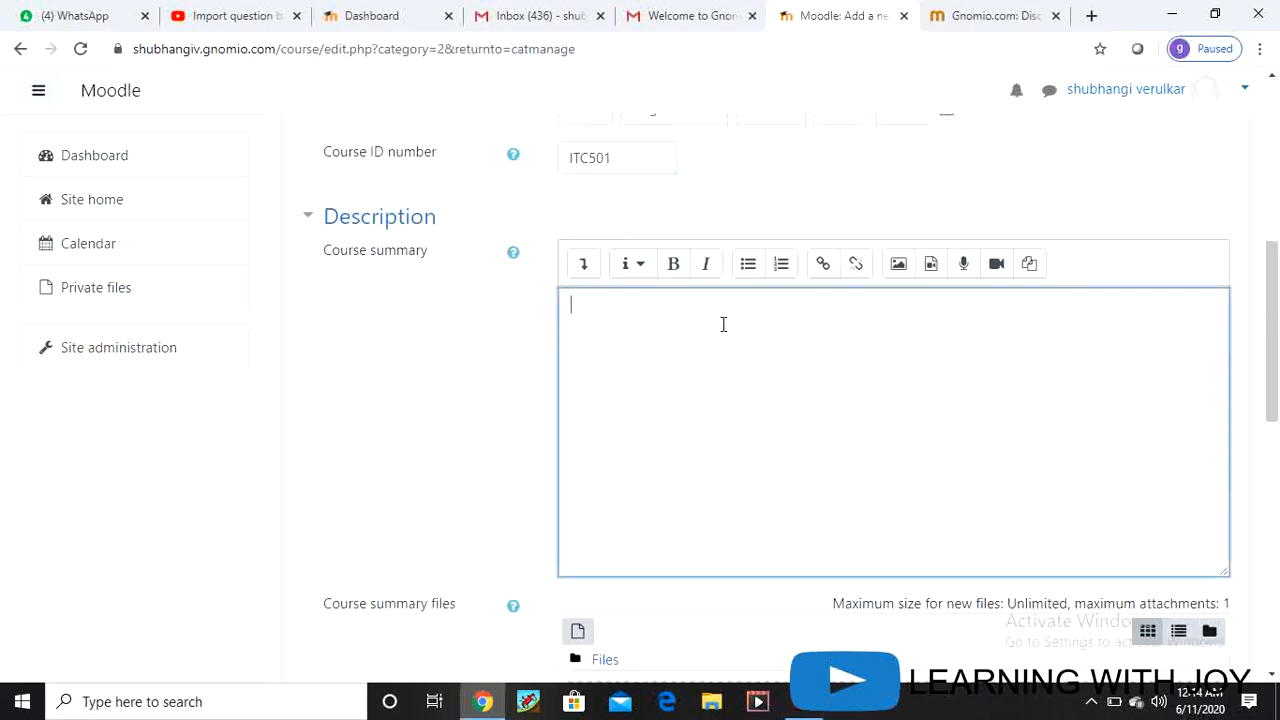
pyautogui.scroll(-4, 724, 340)
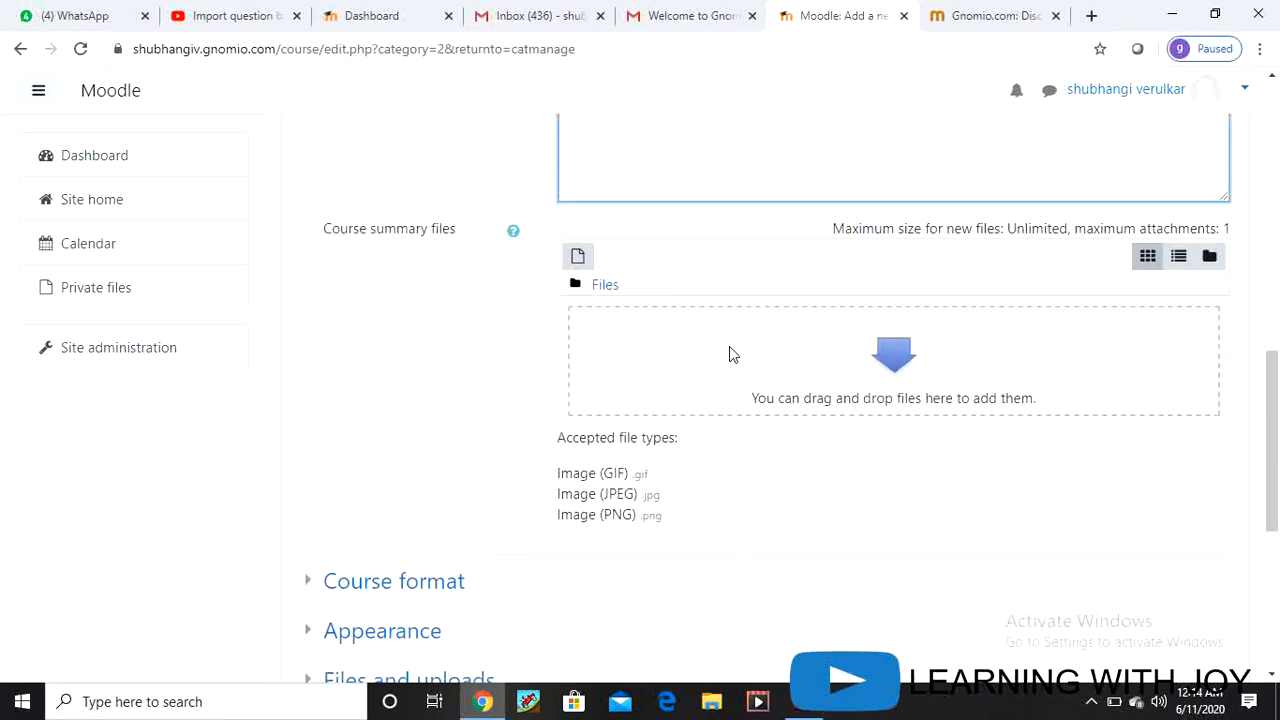
pyautogui.scroll(-2, 729, 353)
pyautogui.scroll(2, 729, 353)
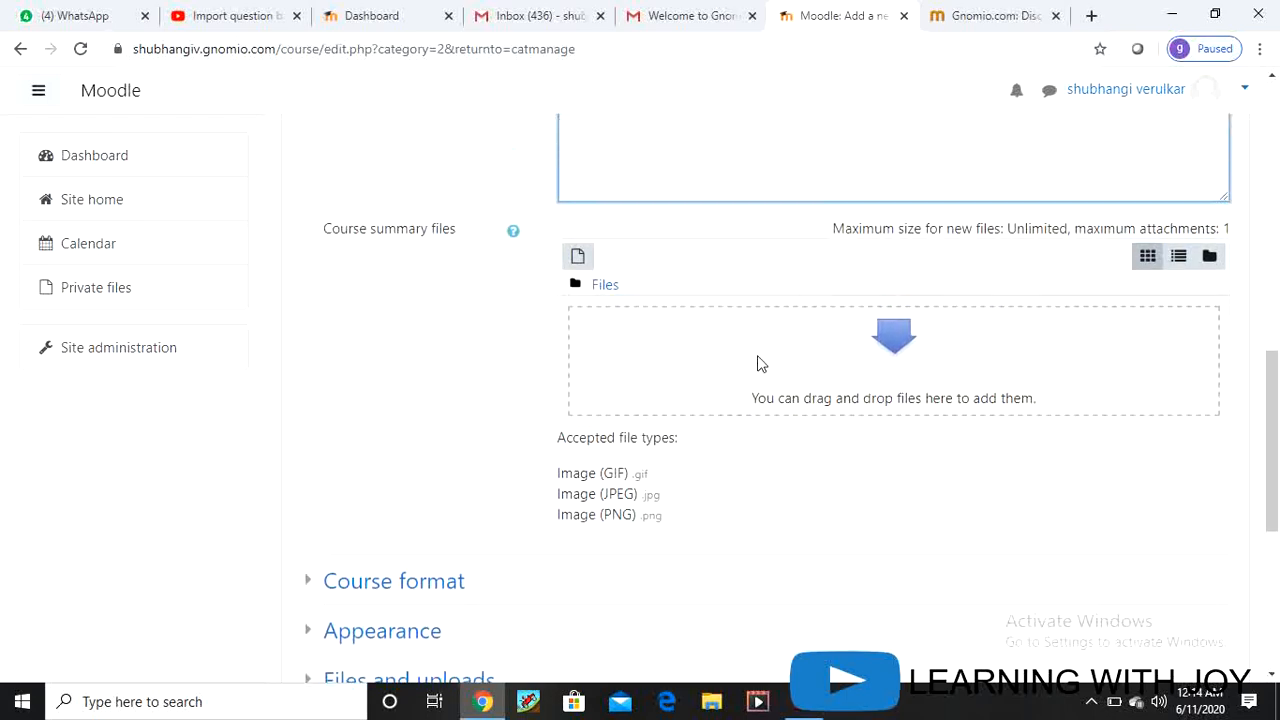
pyautogui.click(902, 358)
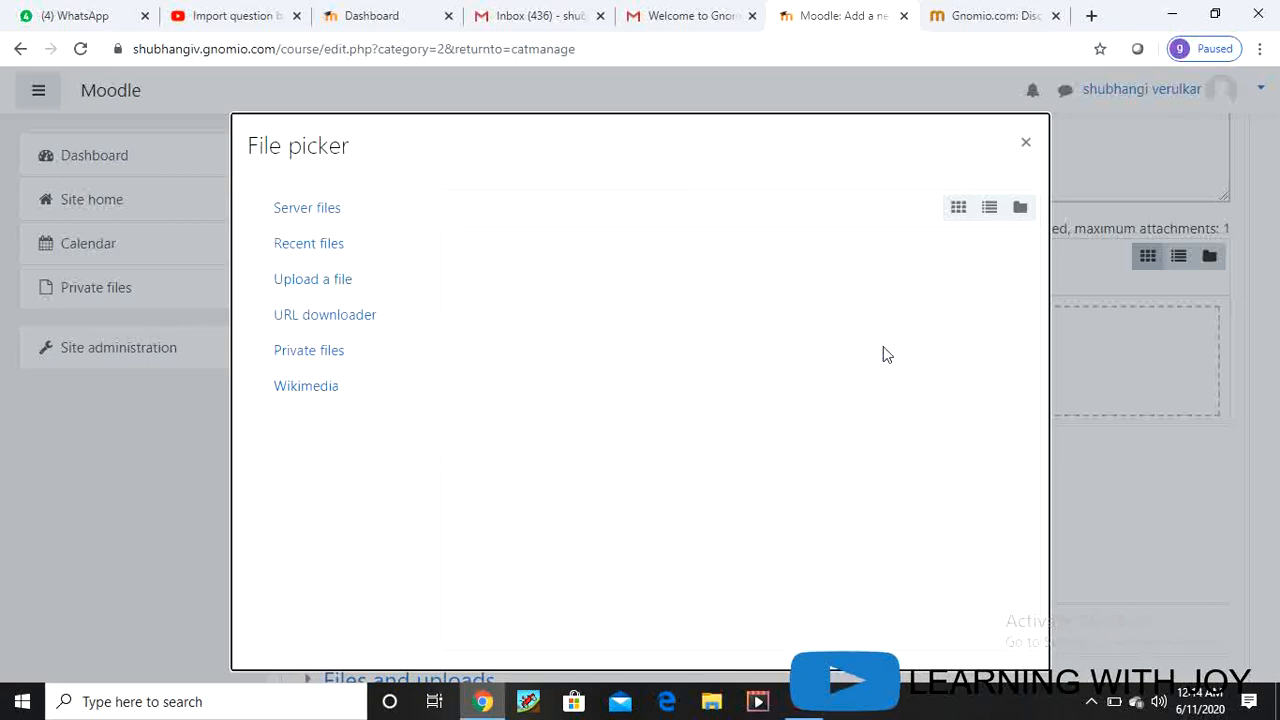
pyautogui.click(333, 282)
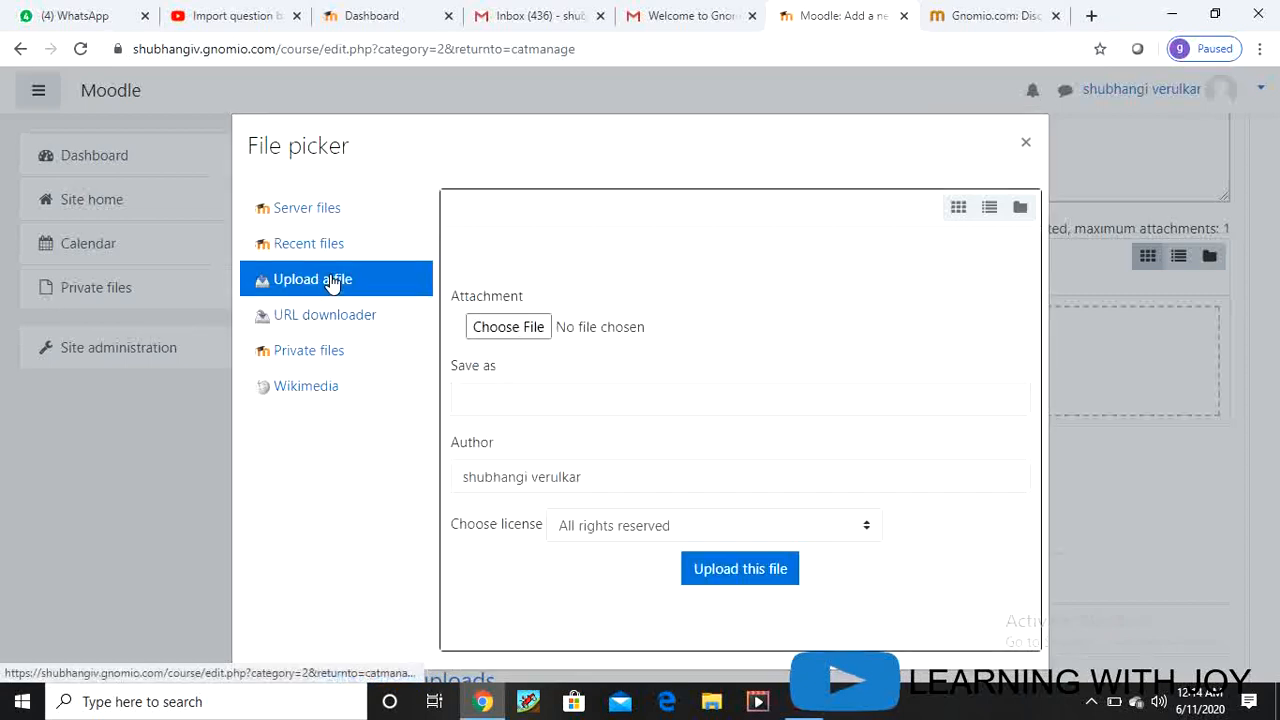
pyautogui.click(530, 334)
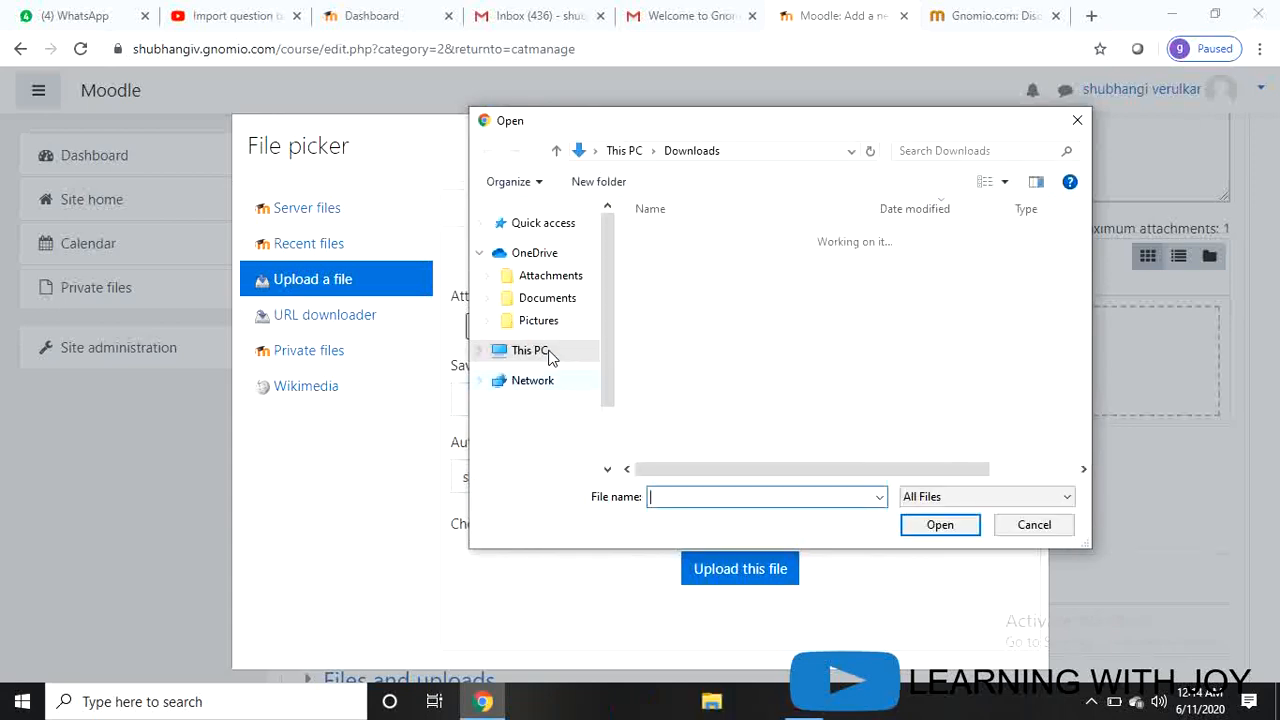
pyautogui.click(530, 351)
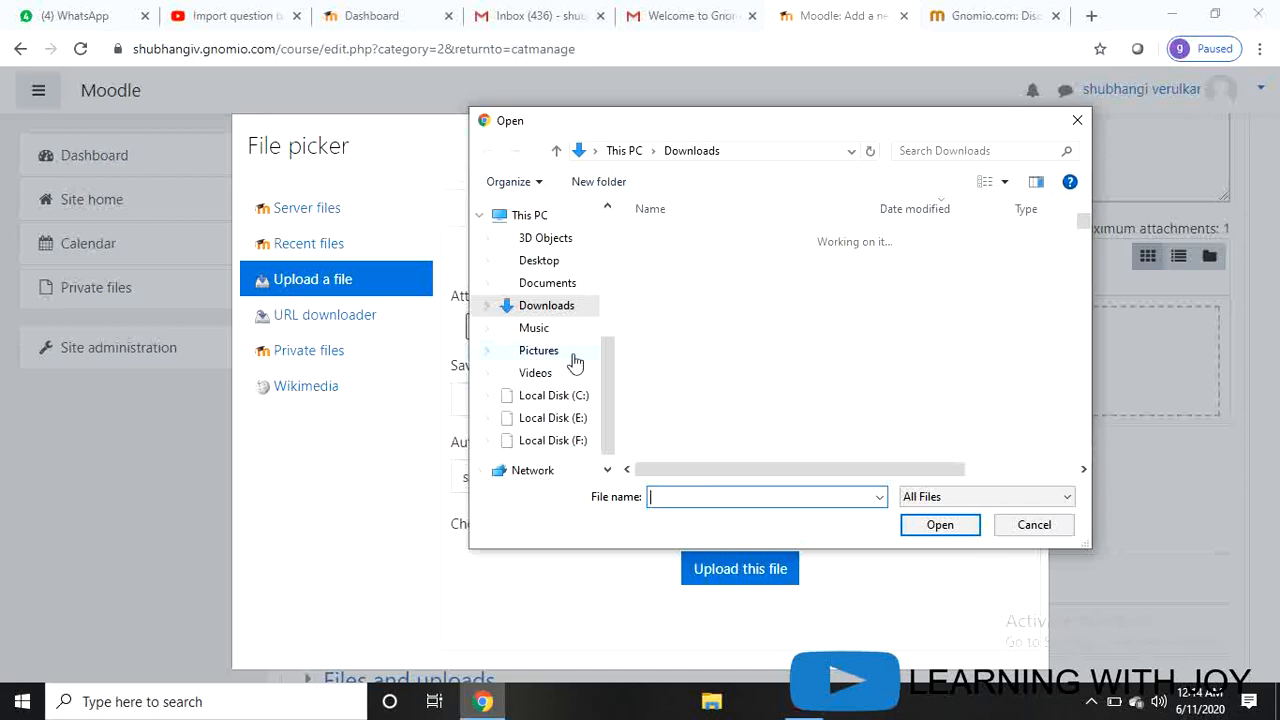
pyautogui.click(558, 420)
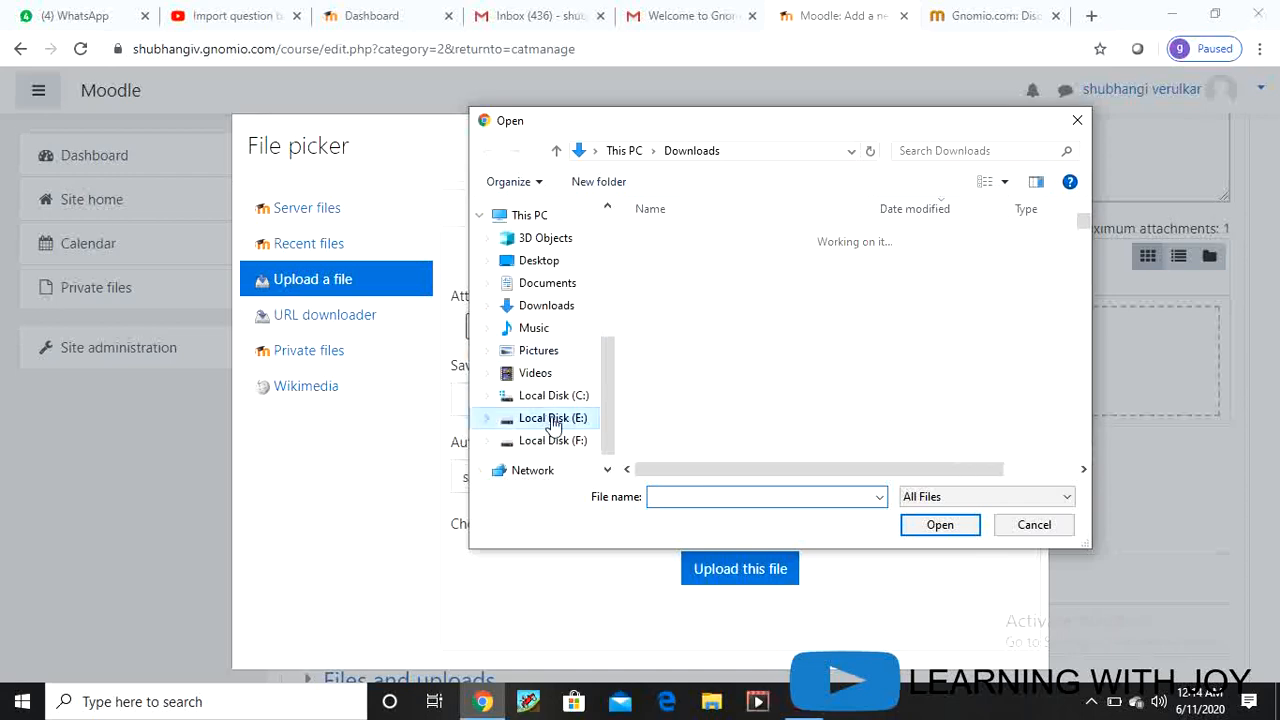
pyautogui.scroll(-4, 744, 380)
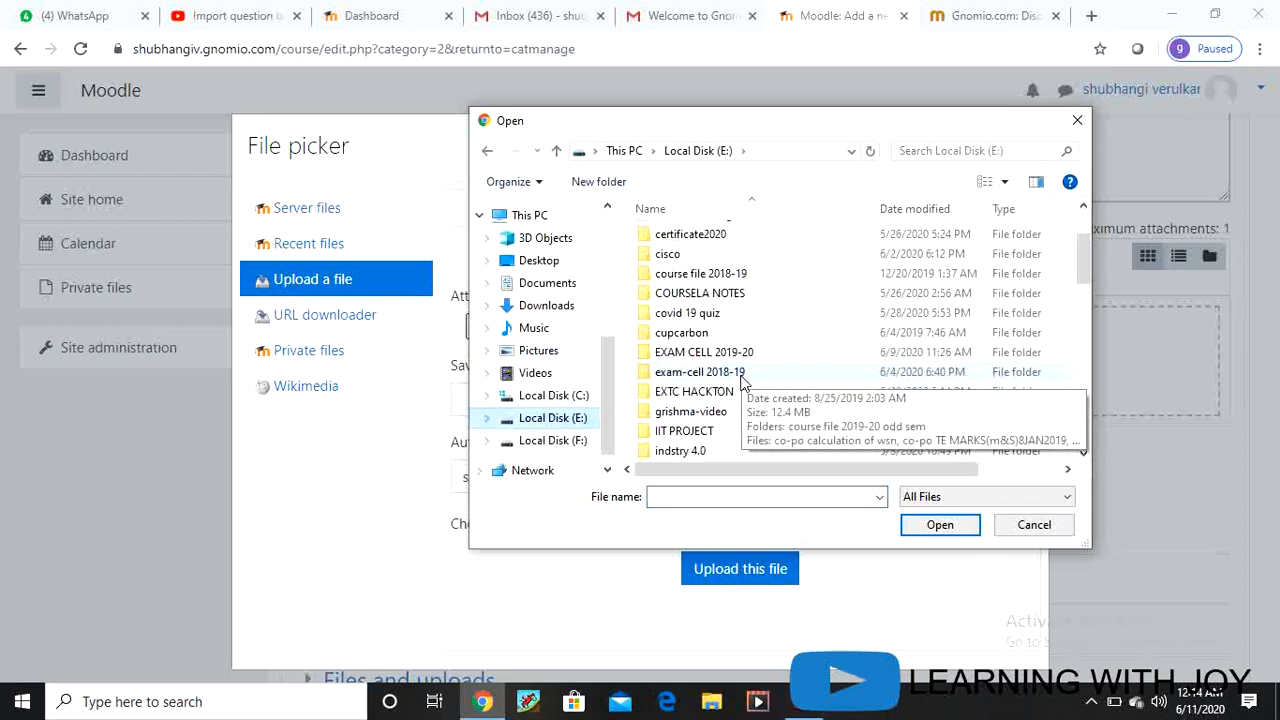
pyautogui.scroll(4, 720, 439)
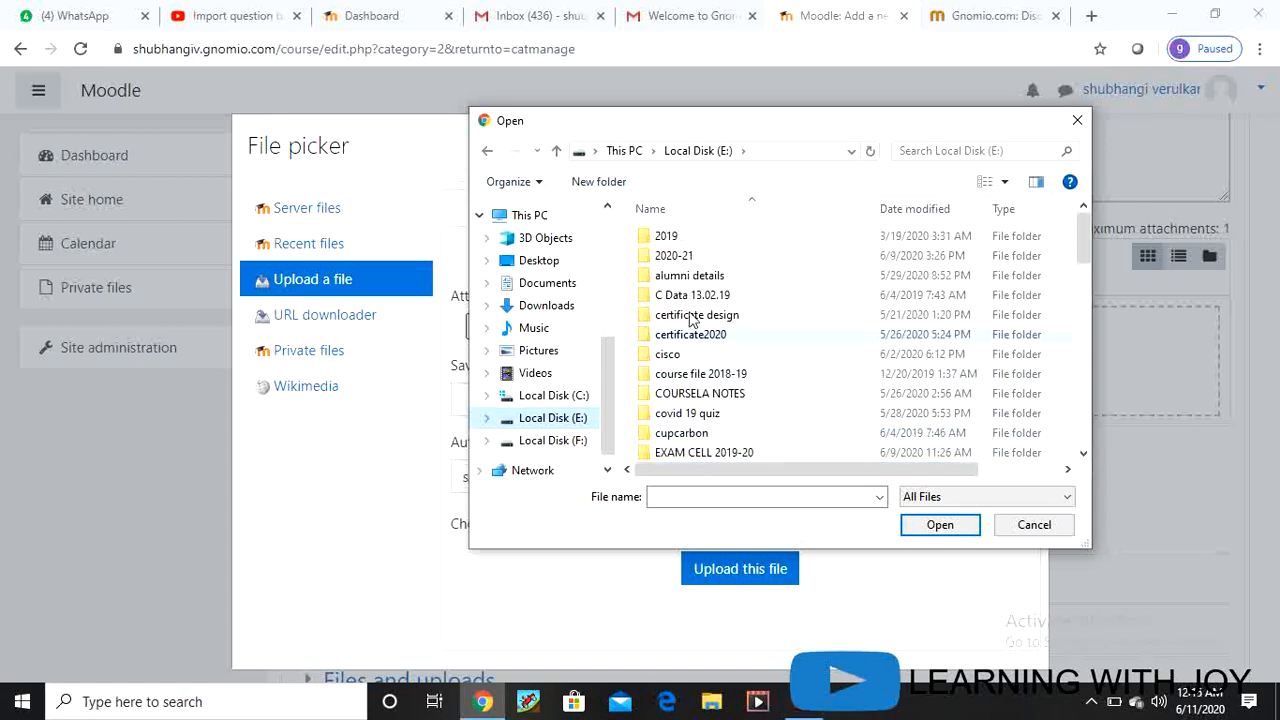
pyautogui.doubleClick(677, 256)
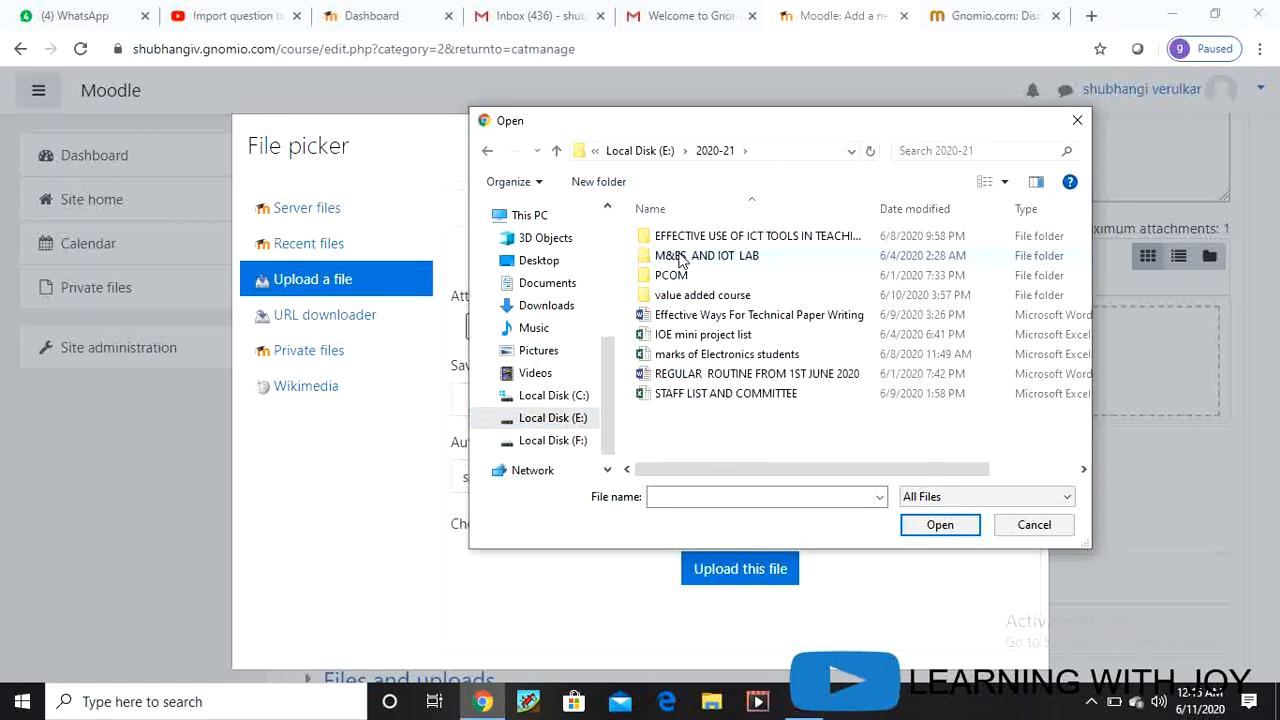
pyautogui.doubleClick(735, 258)
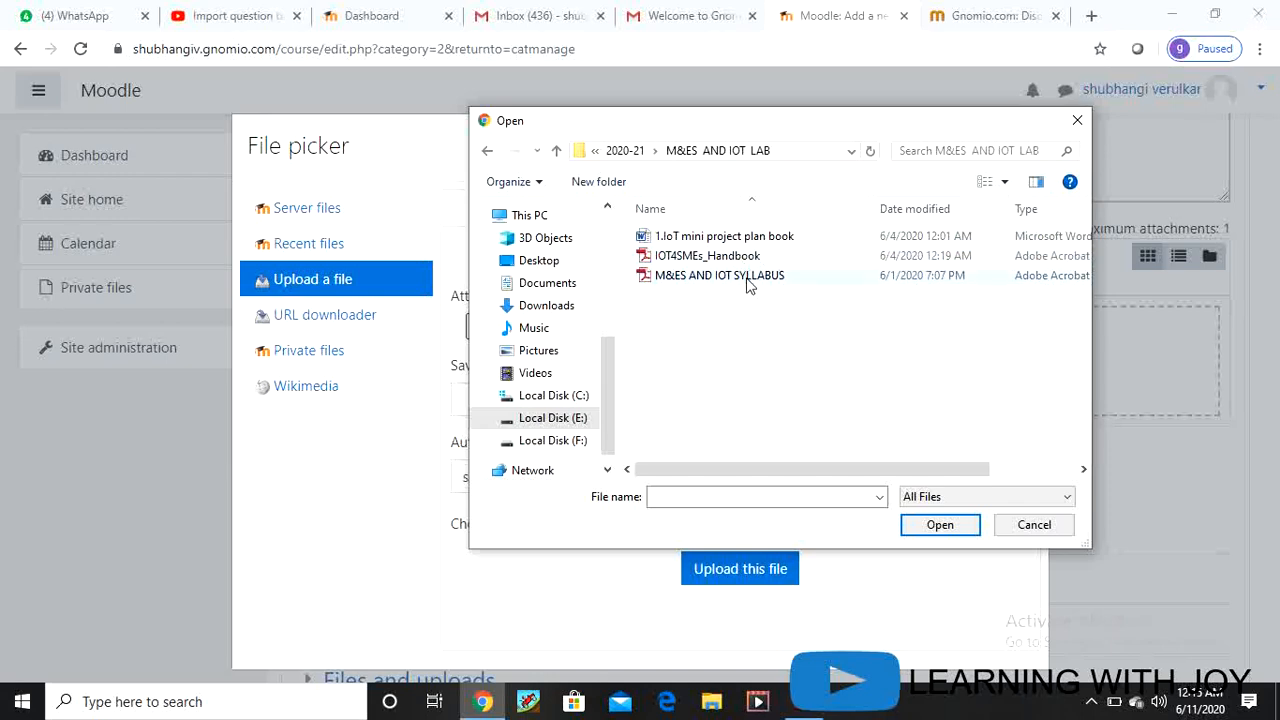
pyautogui.click(748, 280)
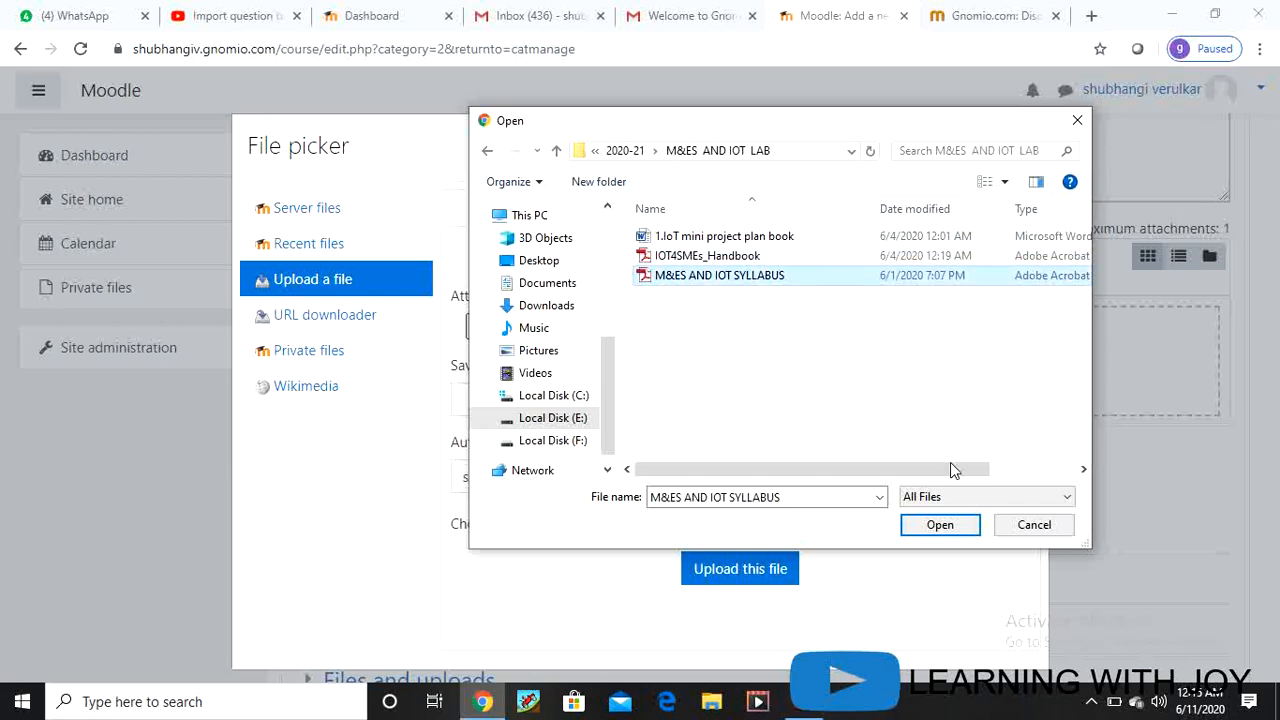
pyautogui.click(944, 535)
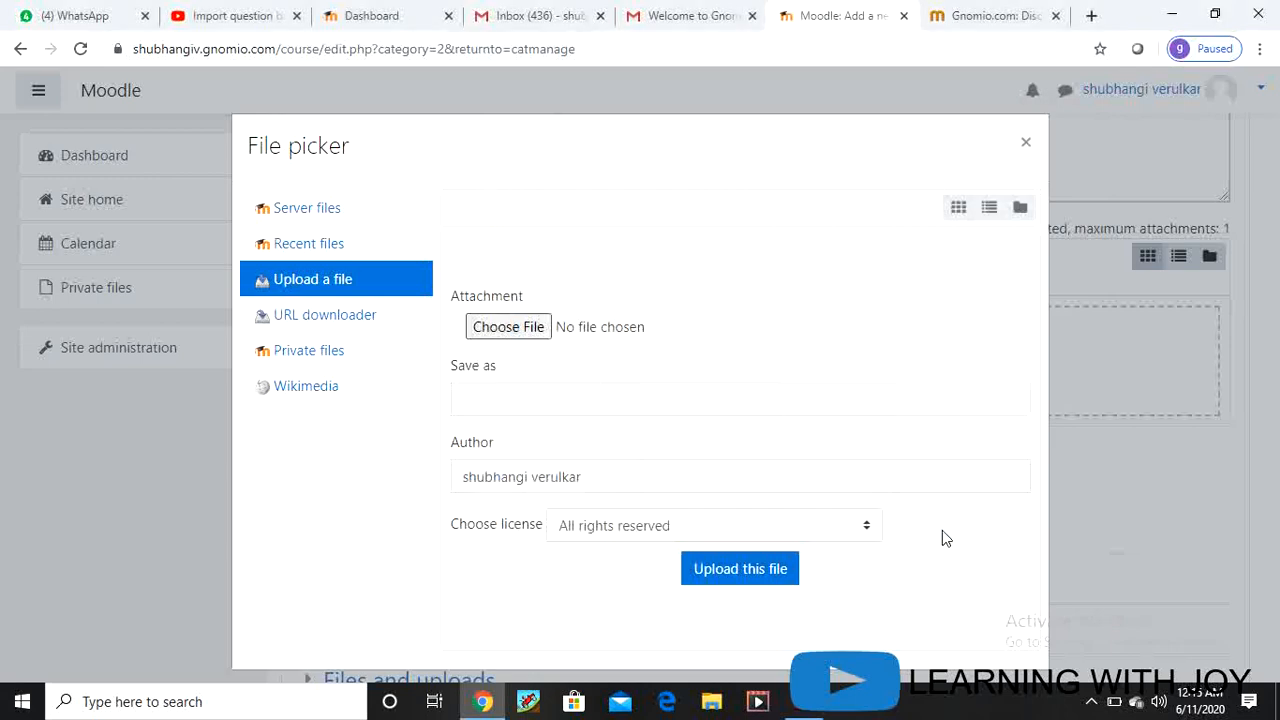
pyautogui.click(754, 568)
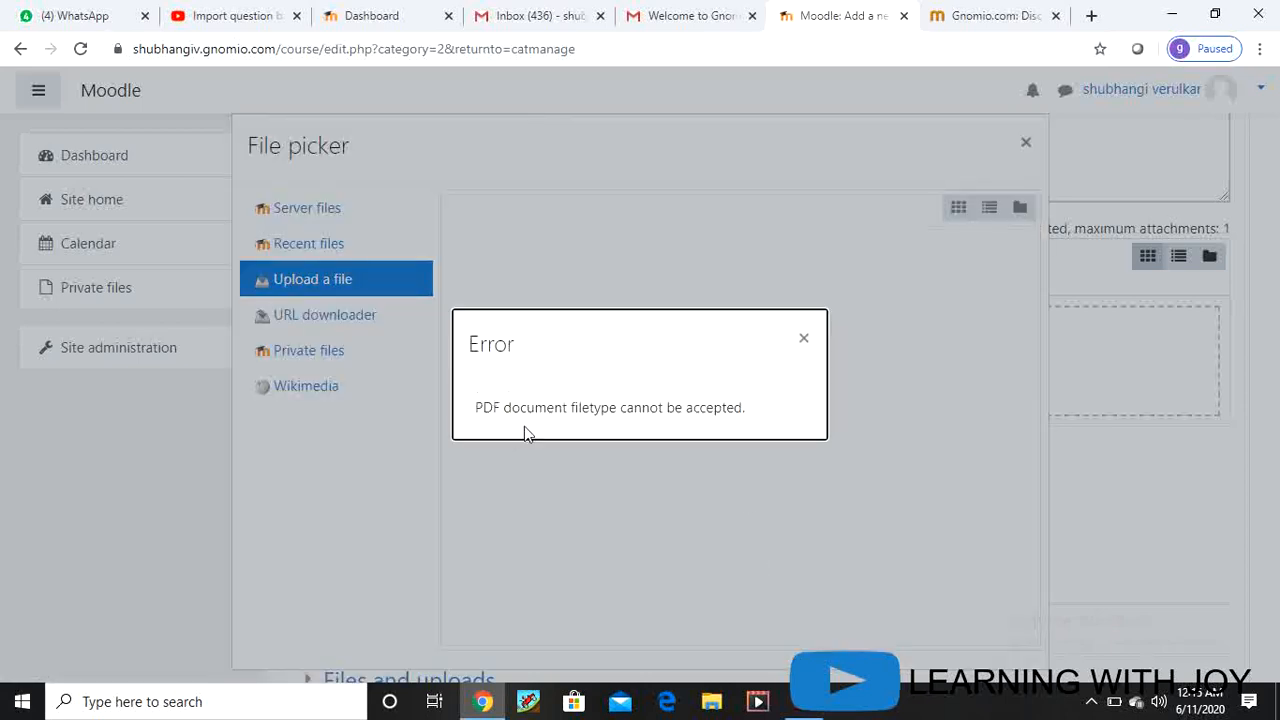
pyautogui.click(803, 343)
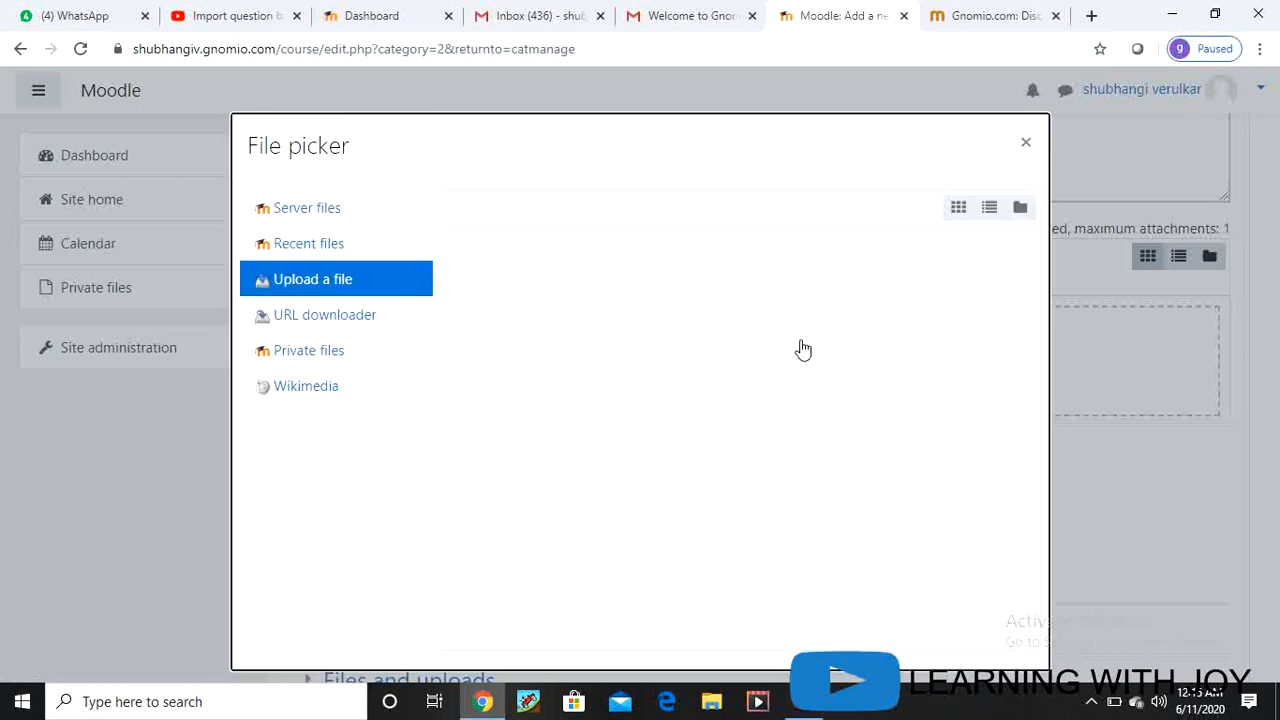
pyautogui.click(1025, 146)
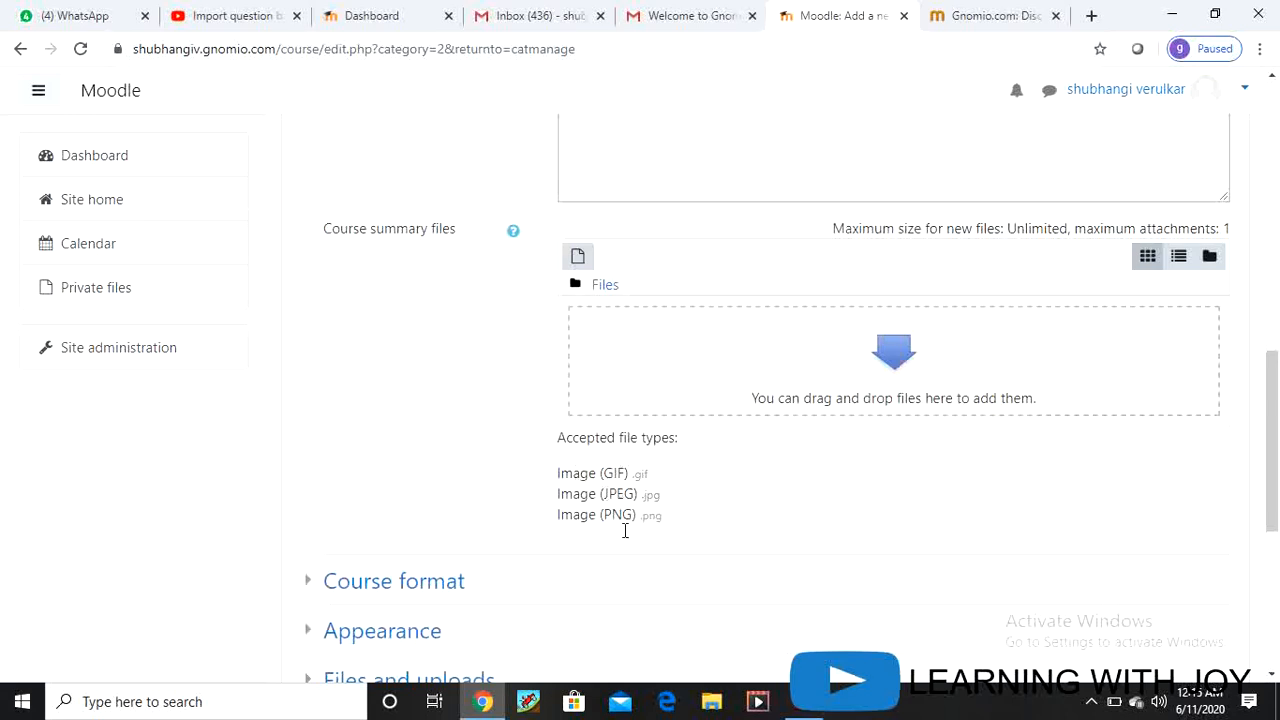
# Step: Upload ICT.JPG from the Desktop as the course summary file
pyautogui.click(903, 357)
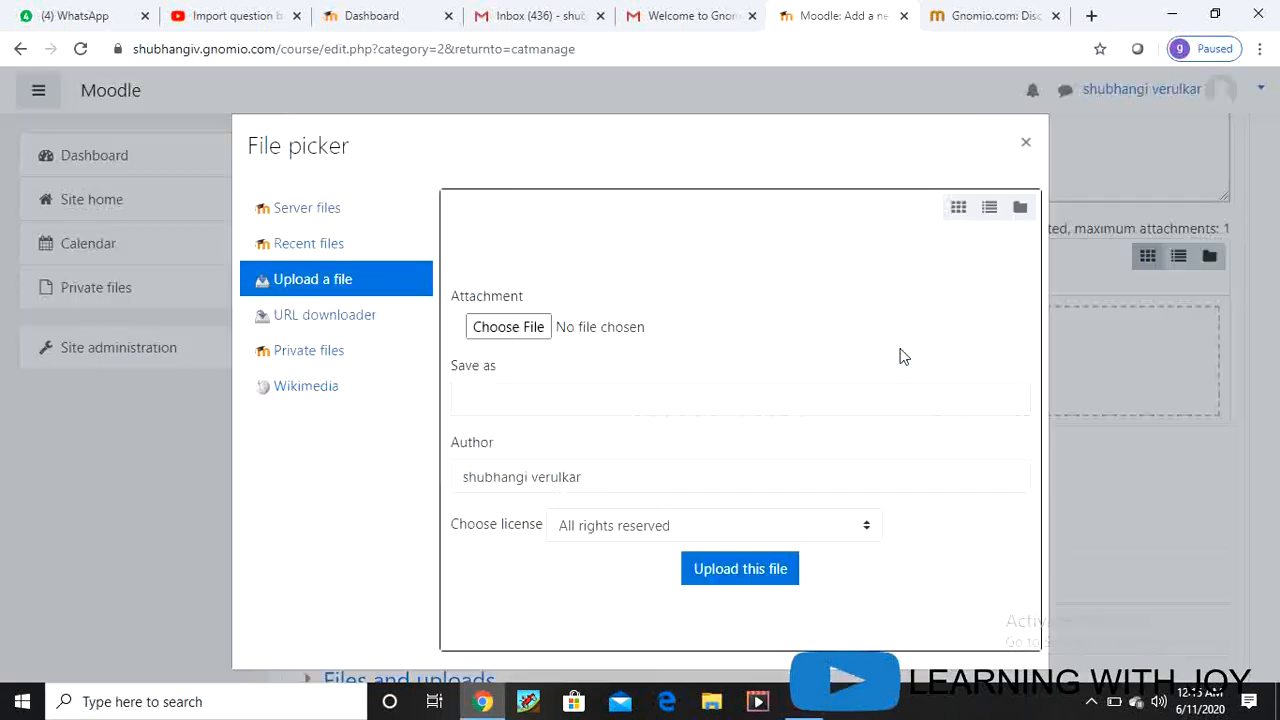
pyautogui.click(501, 336)
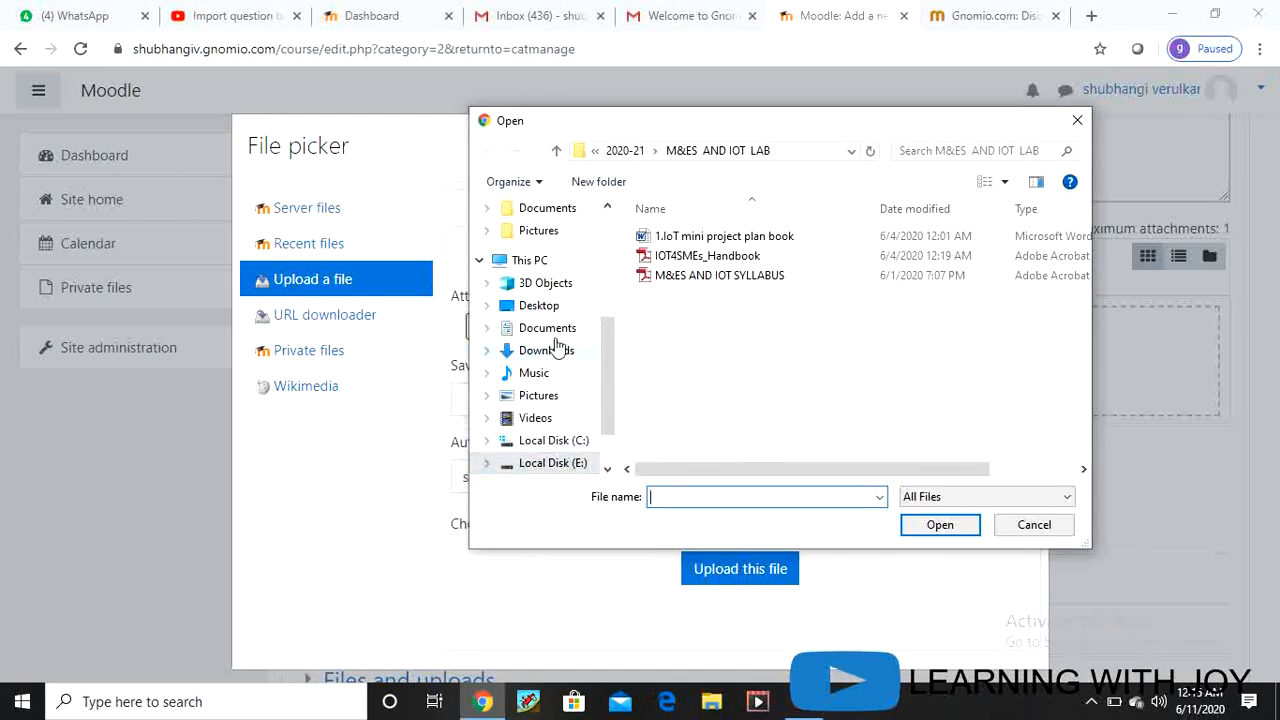
pyautogui.click(548, 306)
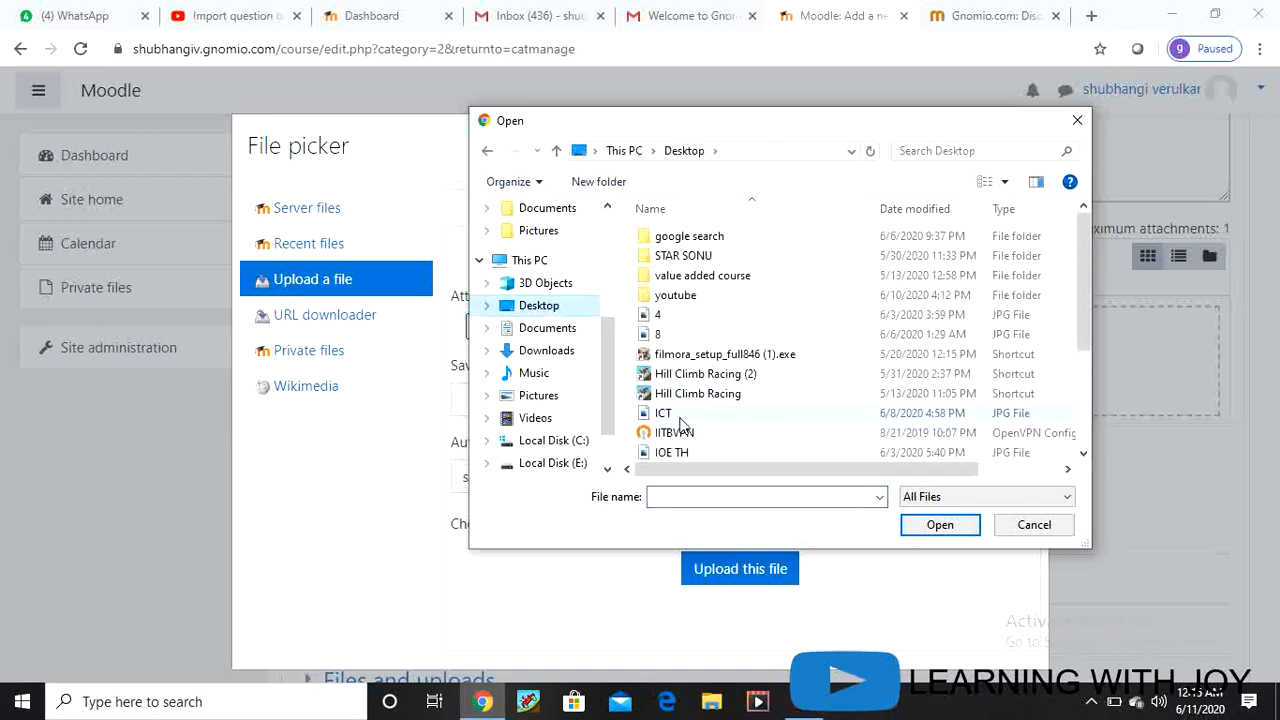
pyautogui.click(674, 413)
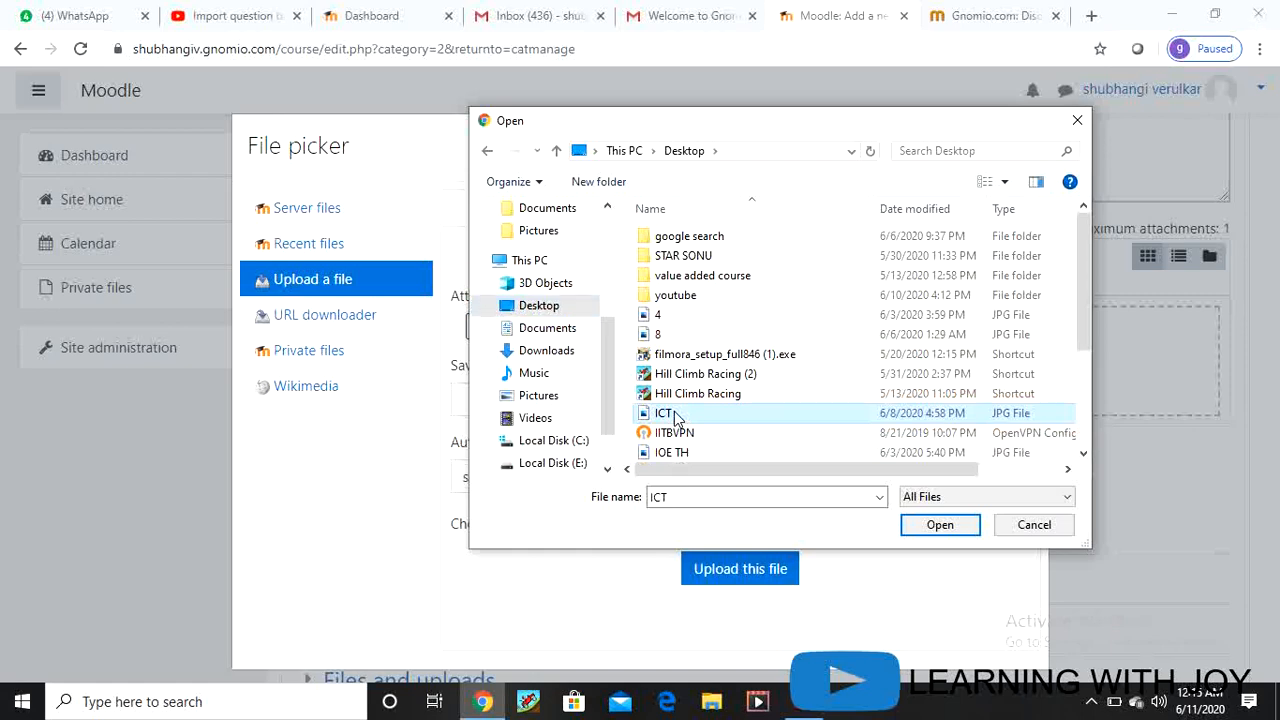
pyautogui.click(936, 526)
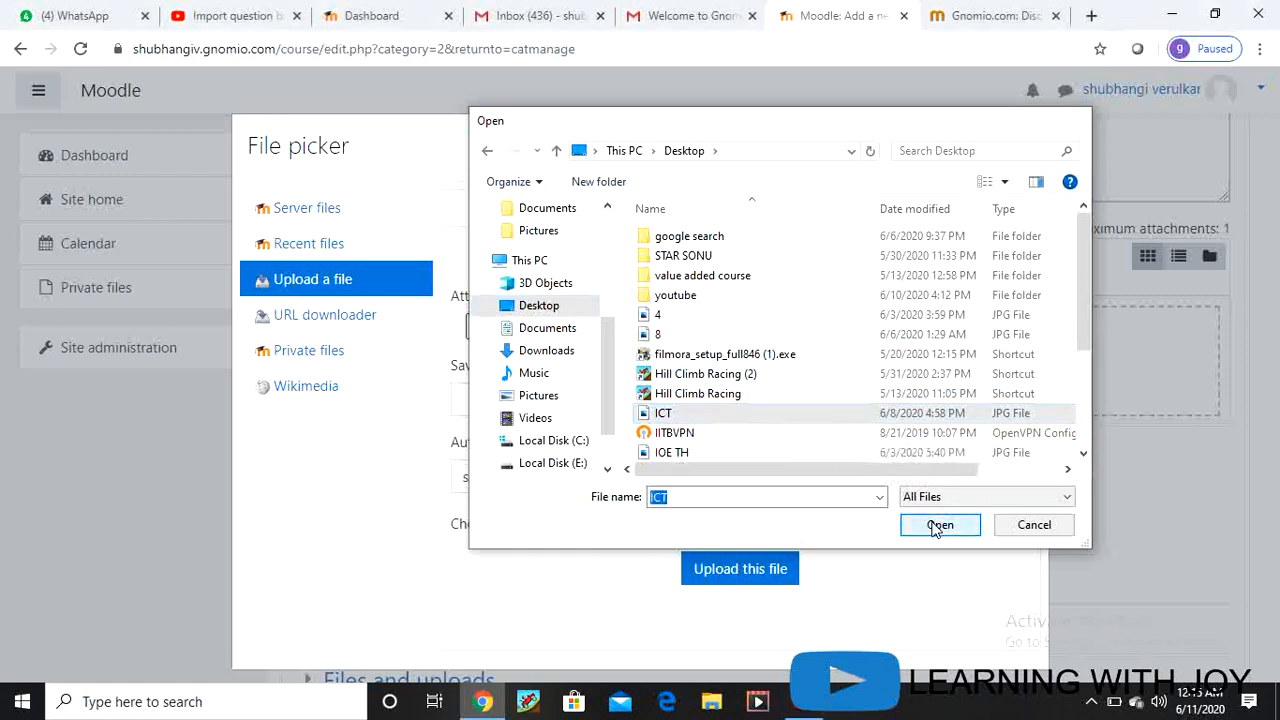
pyautogui.click(733, 568)
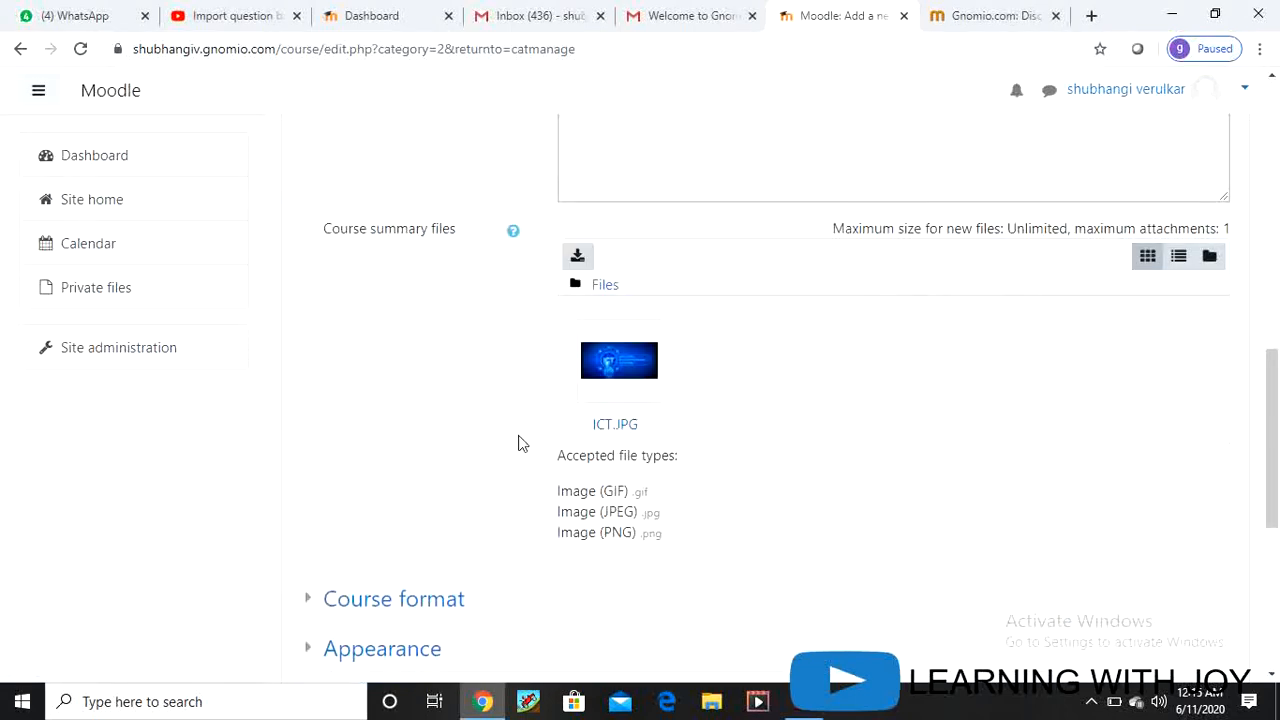
# Step: Save the INTERNET OF THINGS course and display its Participants page
pyautogui.scroll(-4, 768, 440)
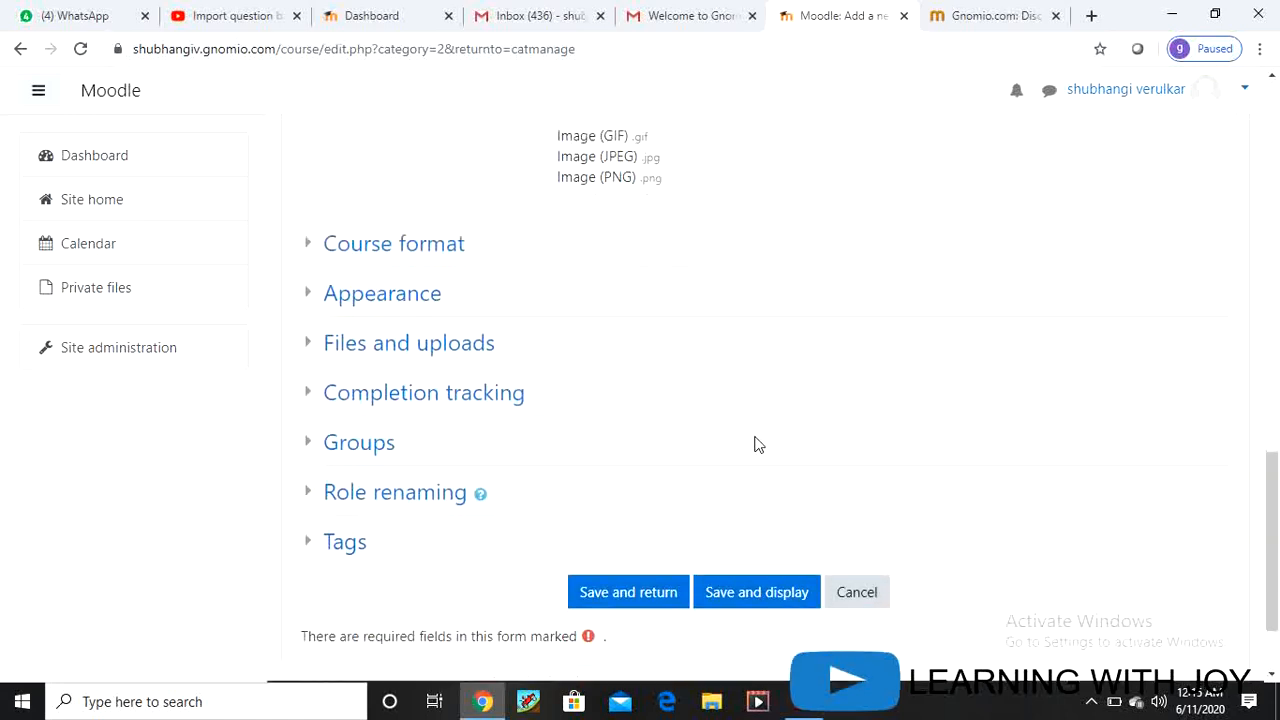
pyautogui.scroll(-2, 757, 444)
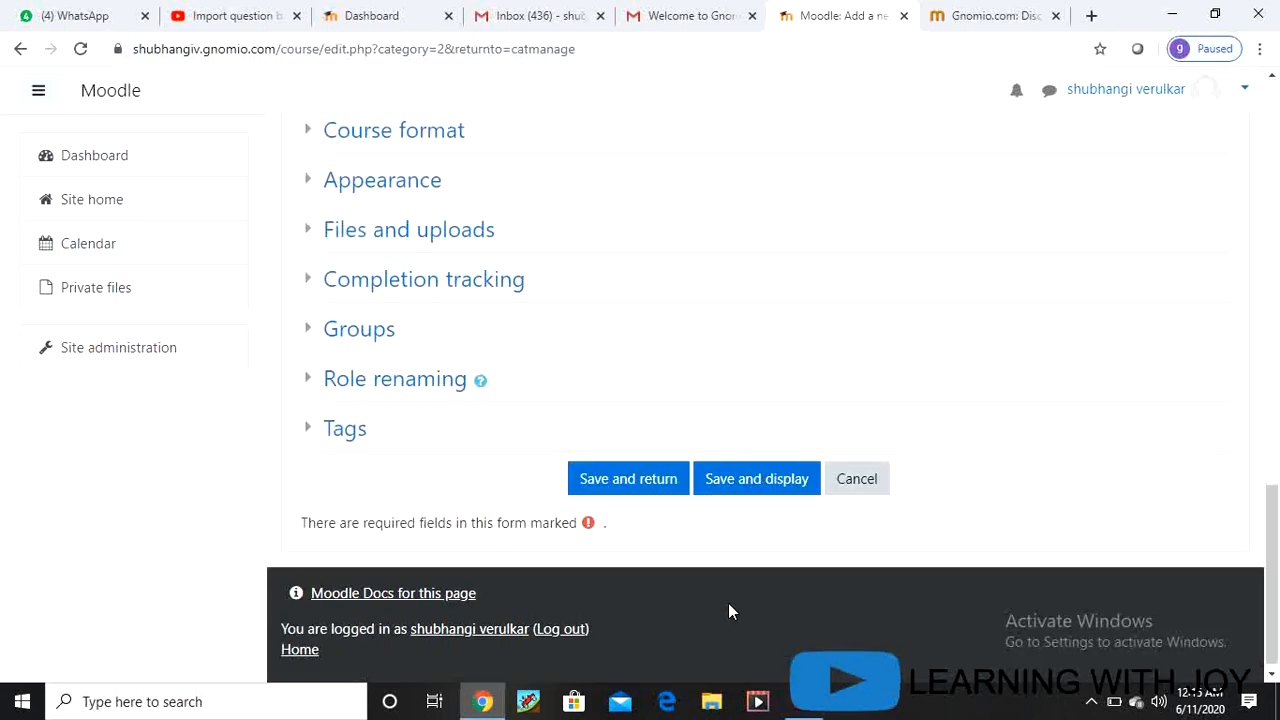
pyautogui.scroll(-1, 728, 603)
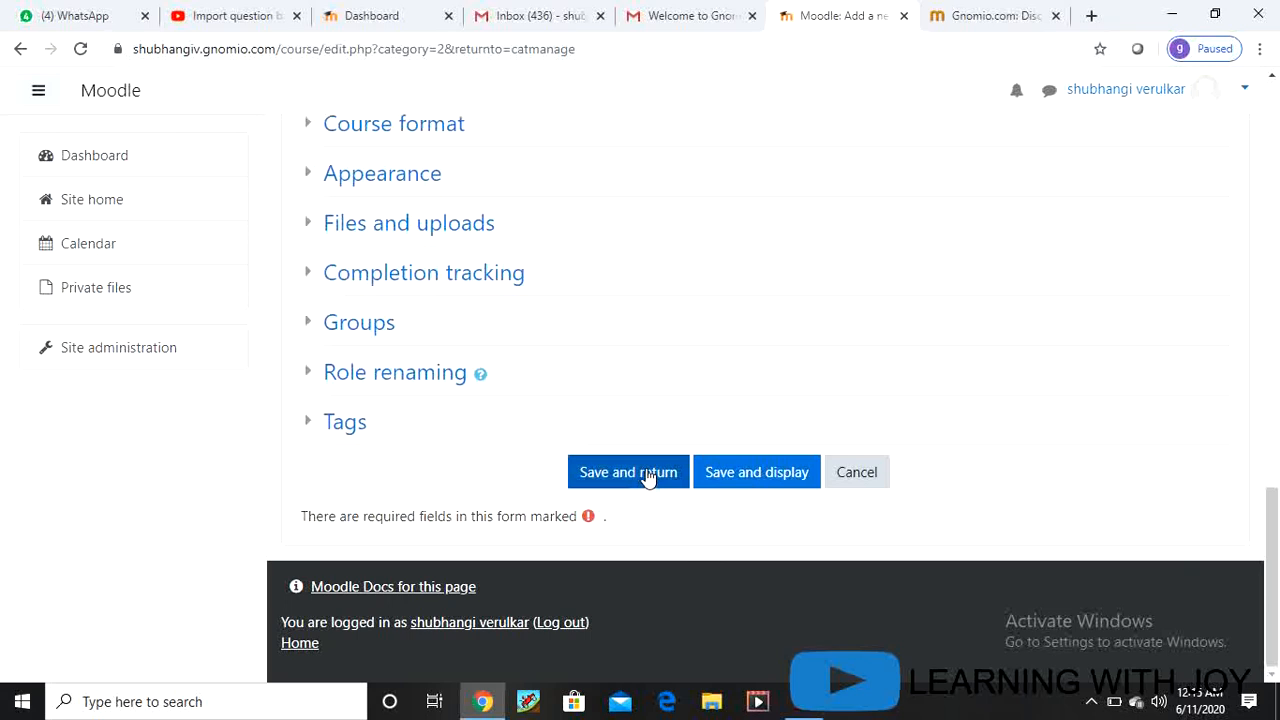
pyautogui.click(745, 481)
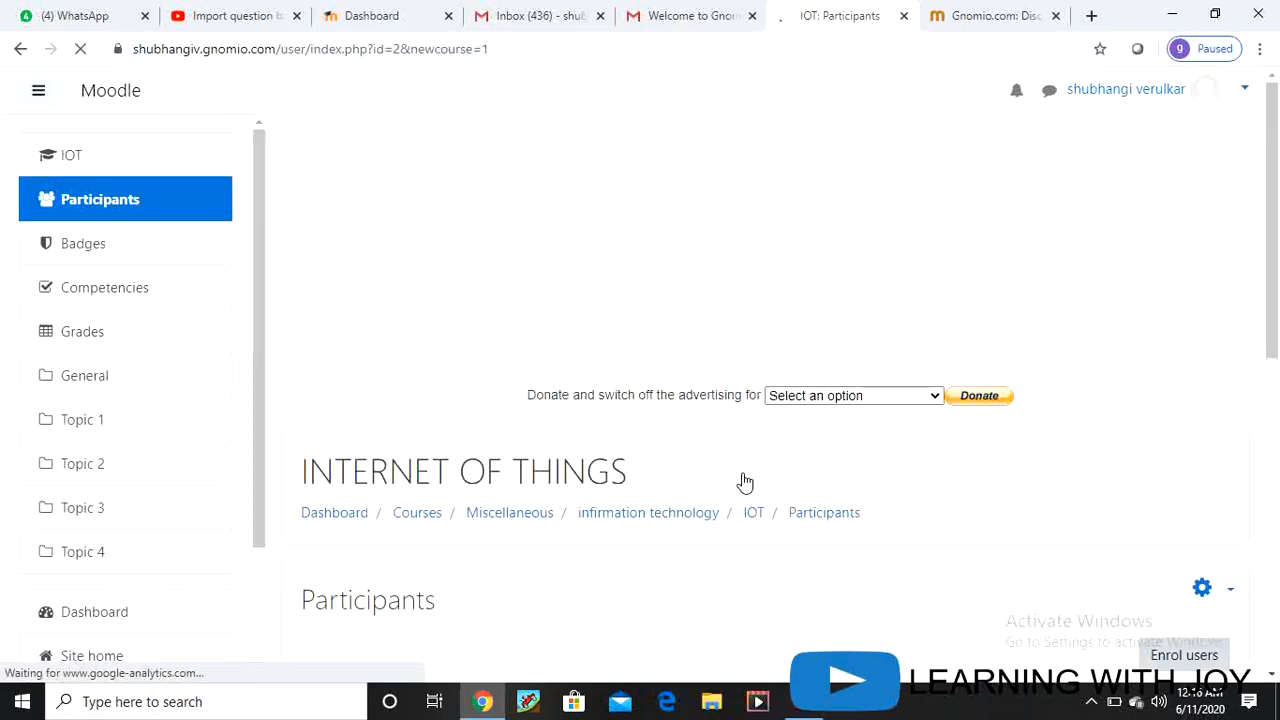
# Step: Open the IOT course's main page from the navigation drawer
pyautogui.scroll(-5, 702, 520)
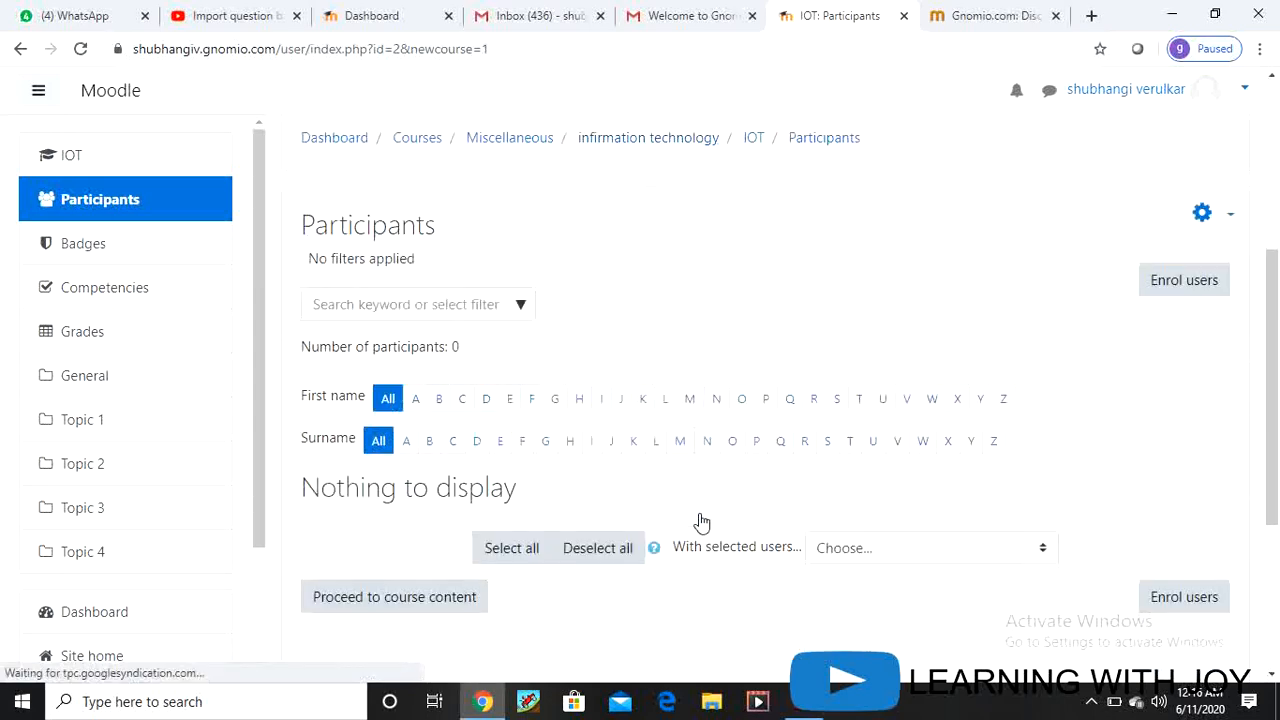
pyautogui.scroll(6, 703, 559)
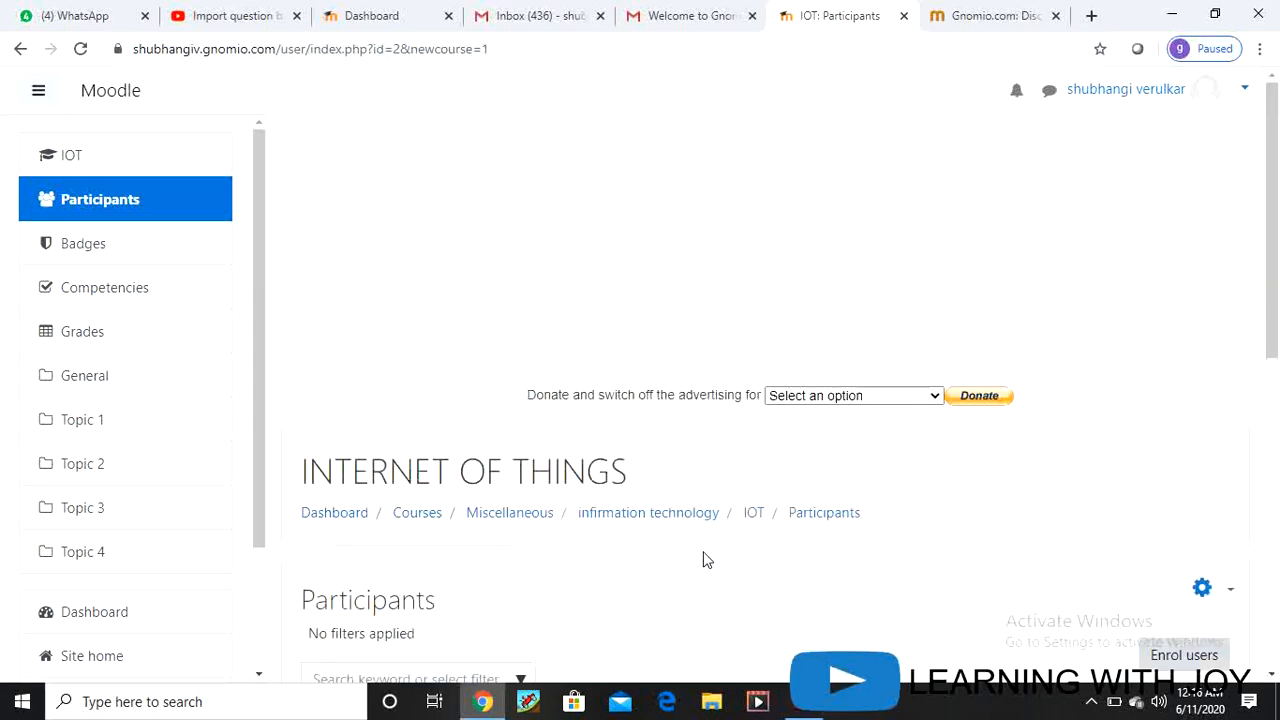
pyautogui.click(77, 157)
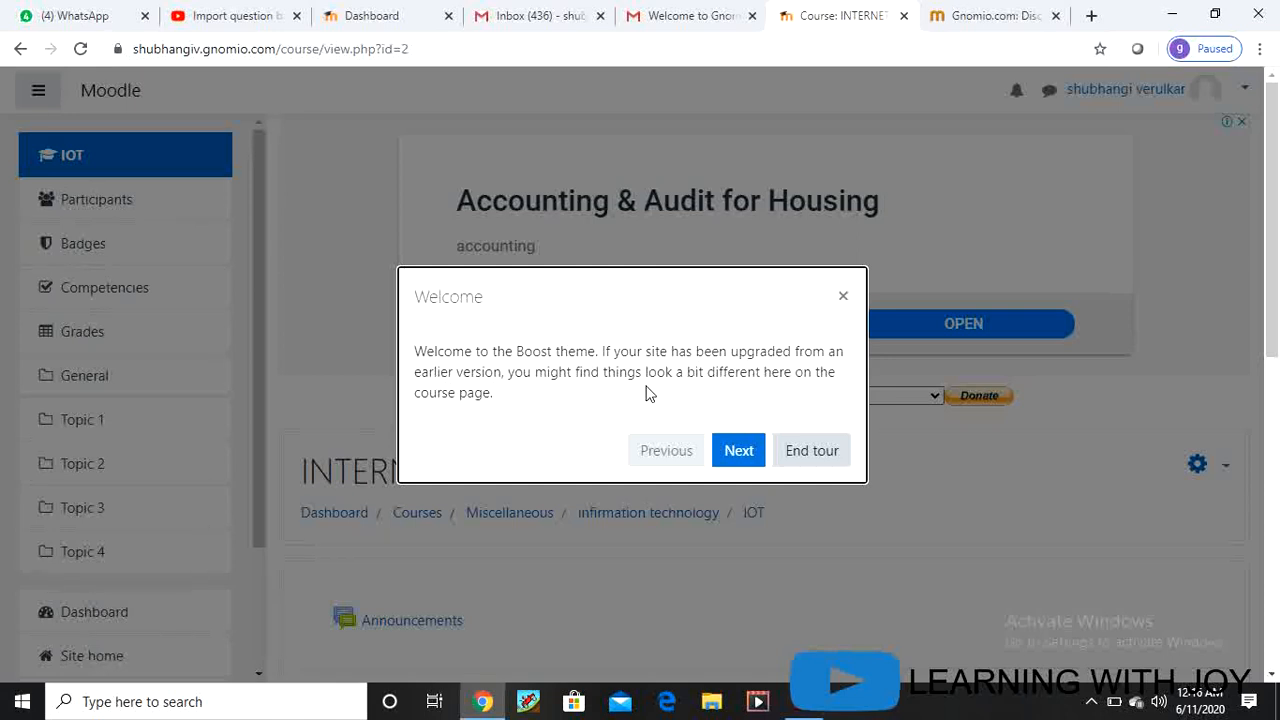
# Step: Dismiss the Boost welcome tour and review the Announcements and Topic 1–4 sections
pyautogui.click(739, 456)
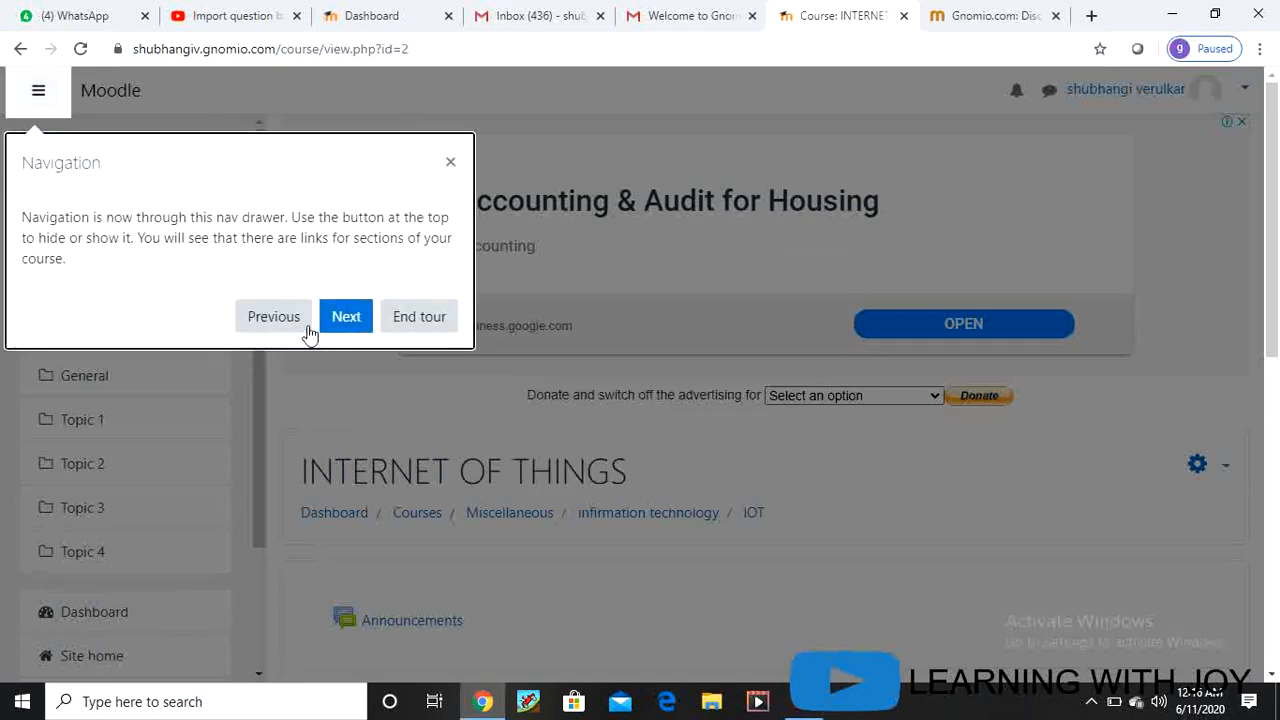
pyautogui.click(454, 164)
pyautogui.scroll(-3, 634, 526)
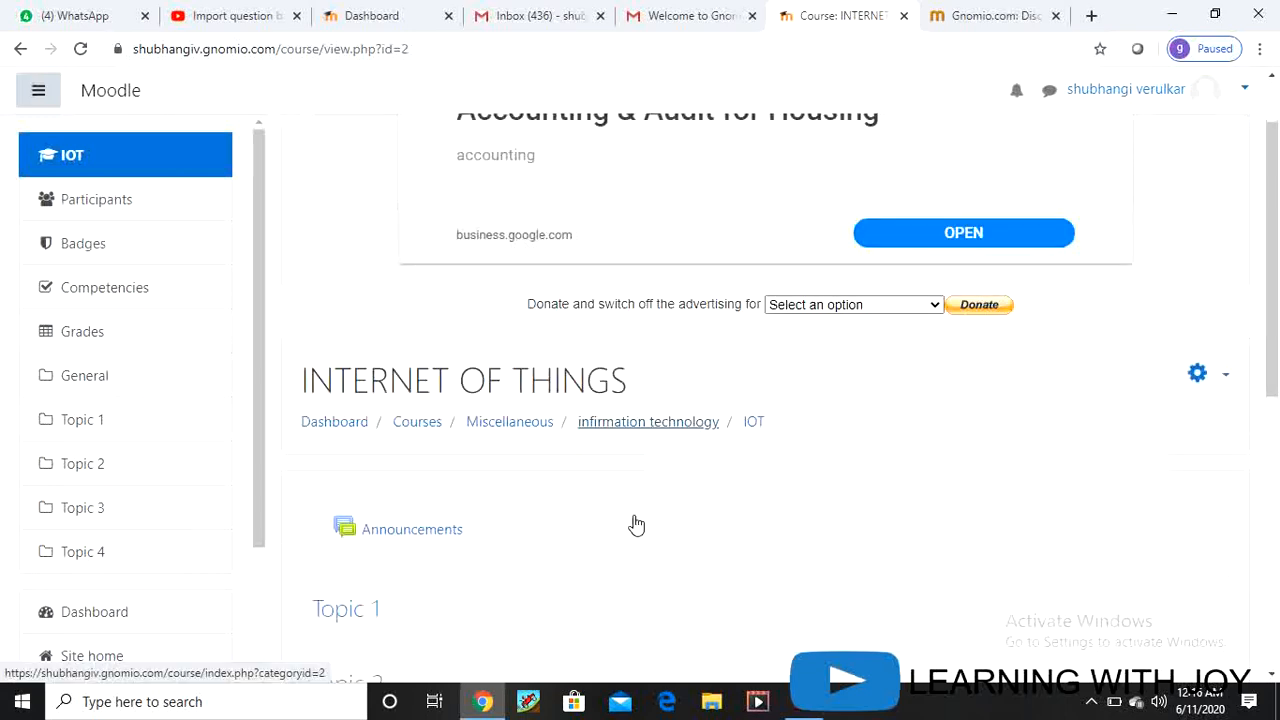
pyautogui.scroll(3, 488, 472)
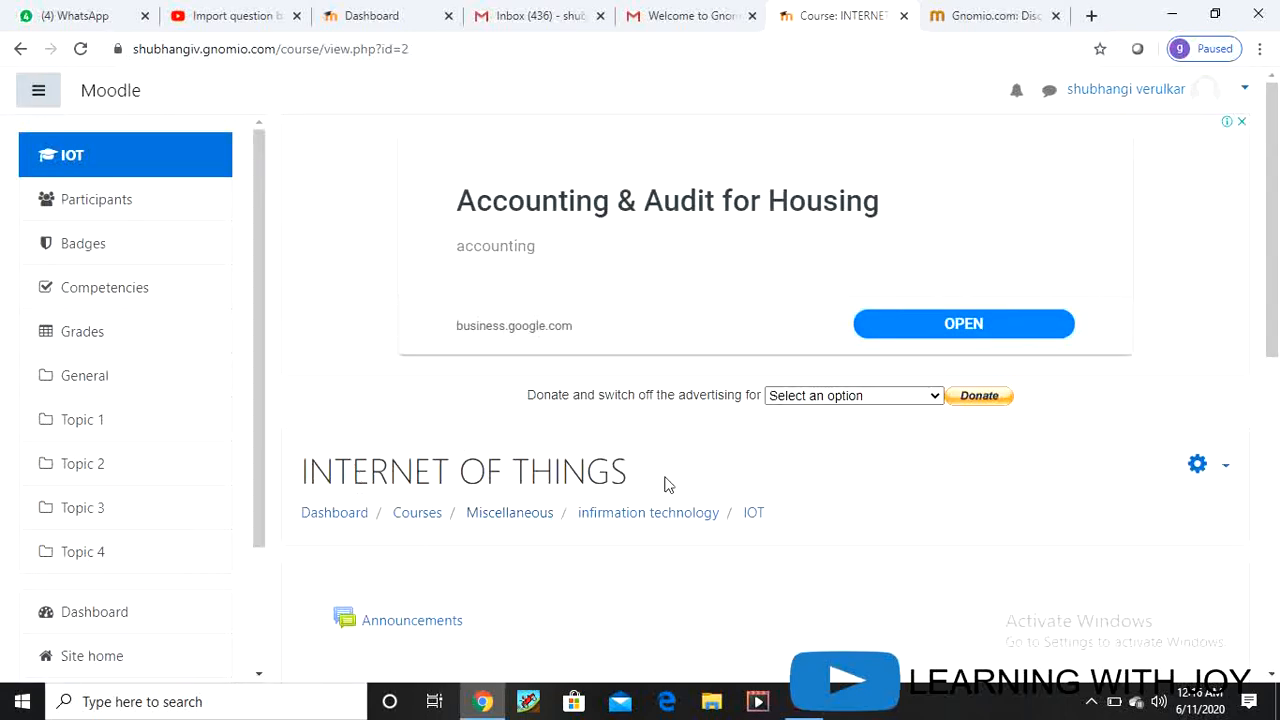
pyautogui.scroll(-3, 668, 484)
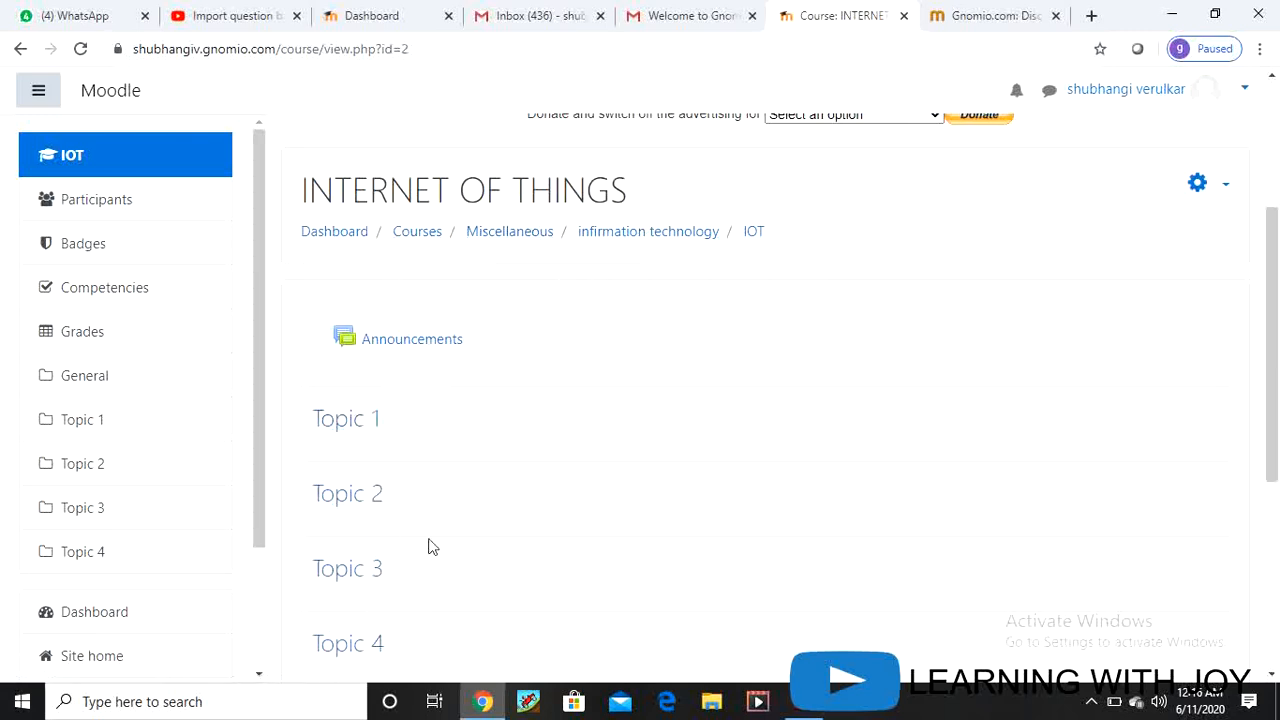
pyautogui.scroll(-4, 428, 546)
pyautogui.scroll(7, 428, 546)
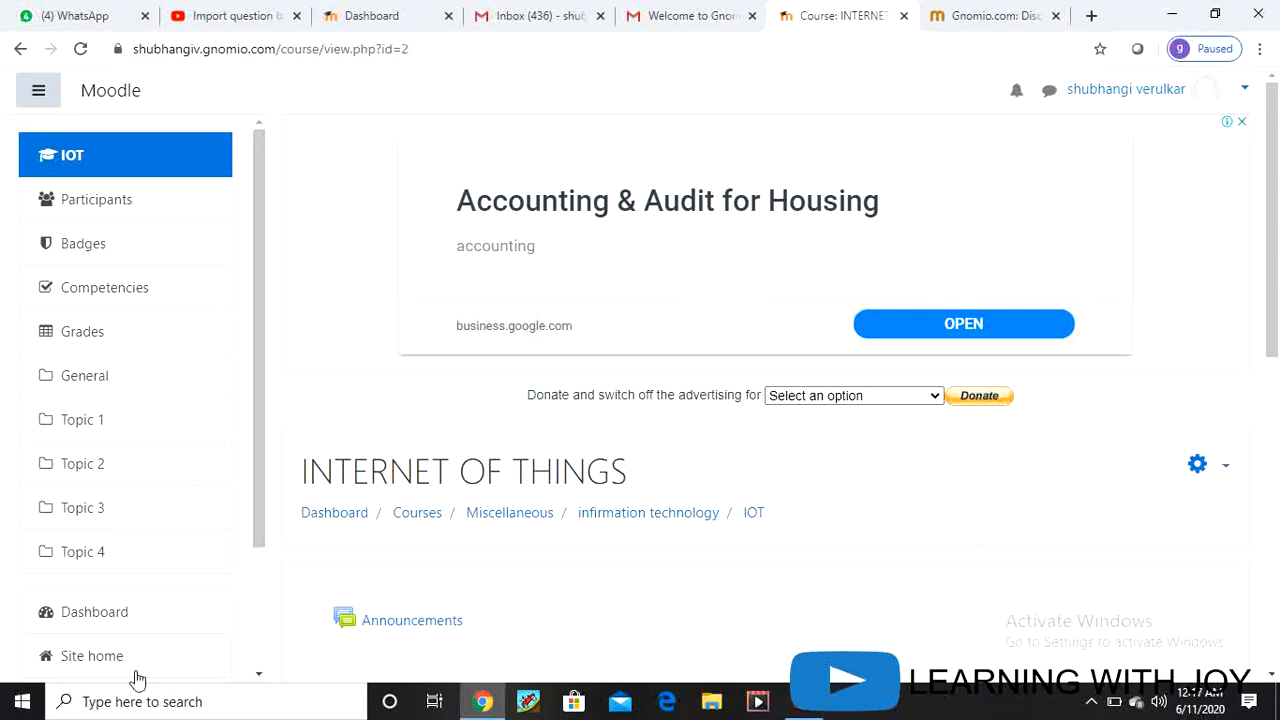
pyautogui.scroll(-2, 600, 514)
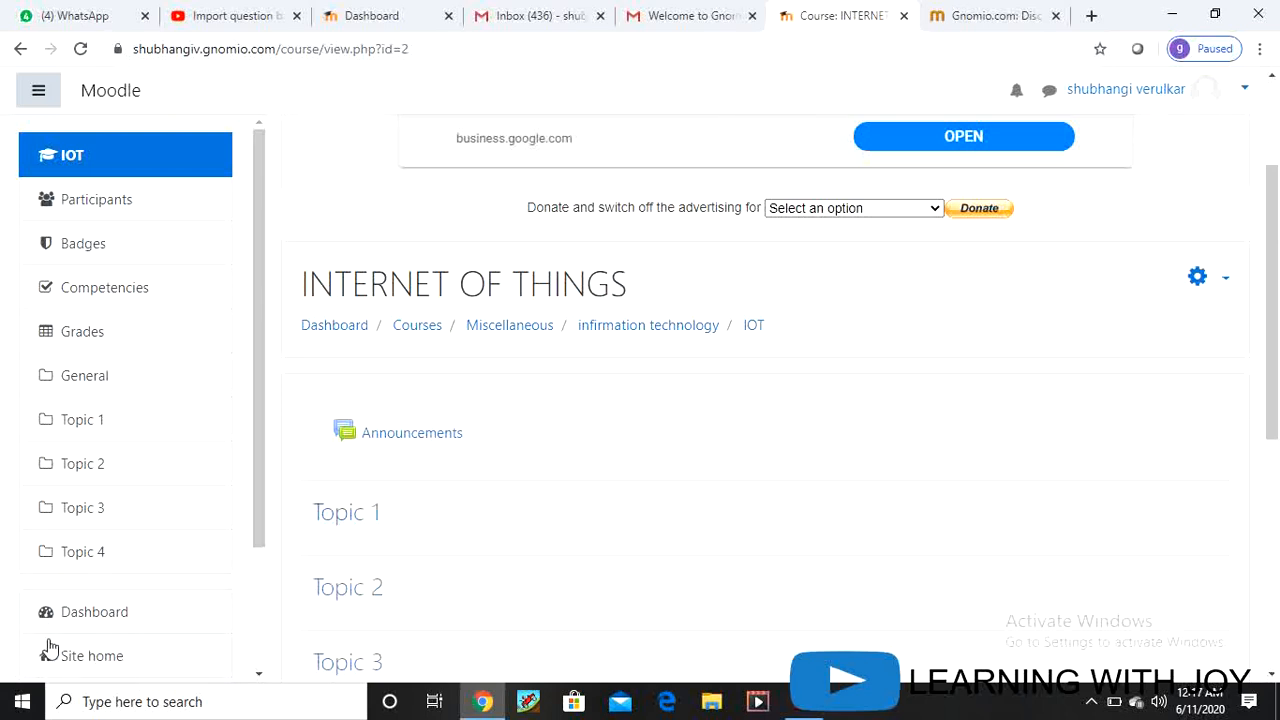
pyautogui.scroll(-3, 146, 657)
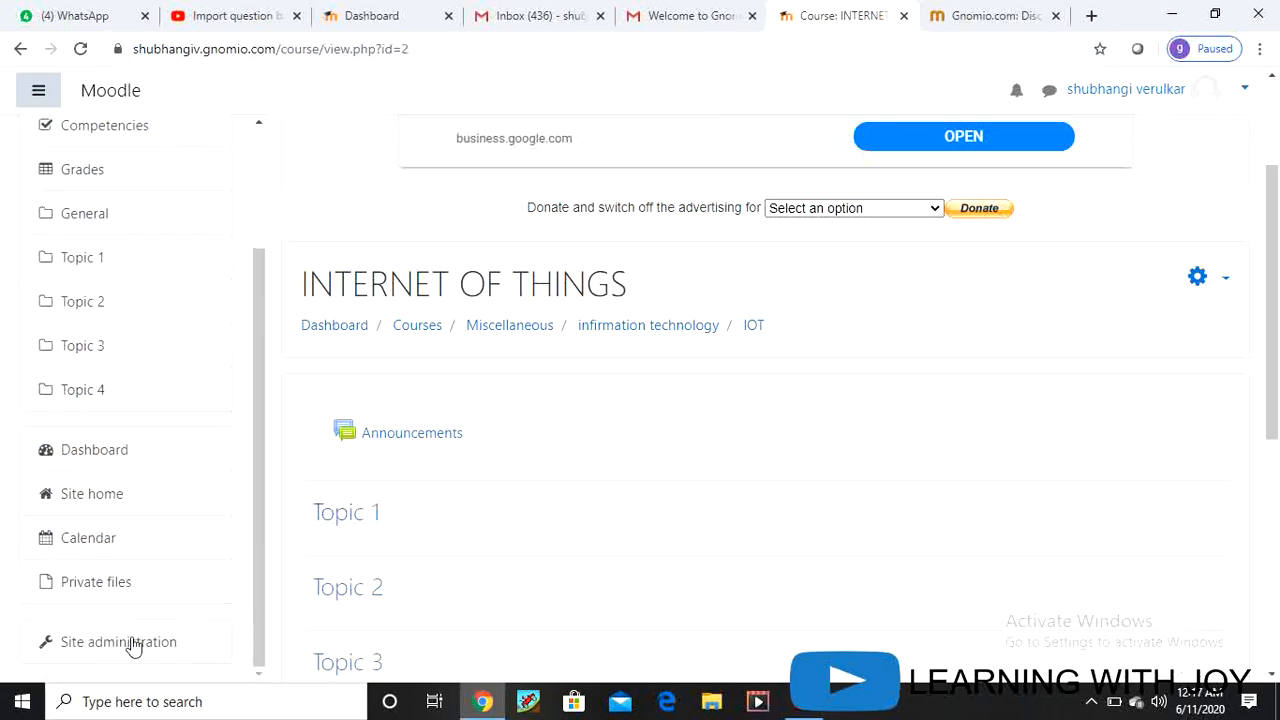
pyautogui.click(133, 648)
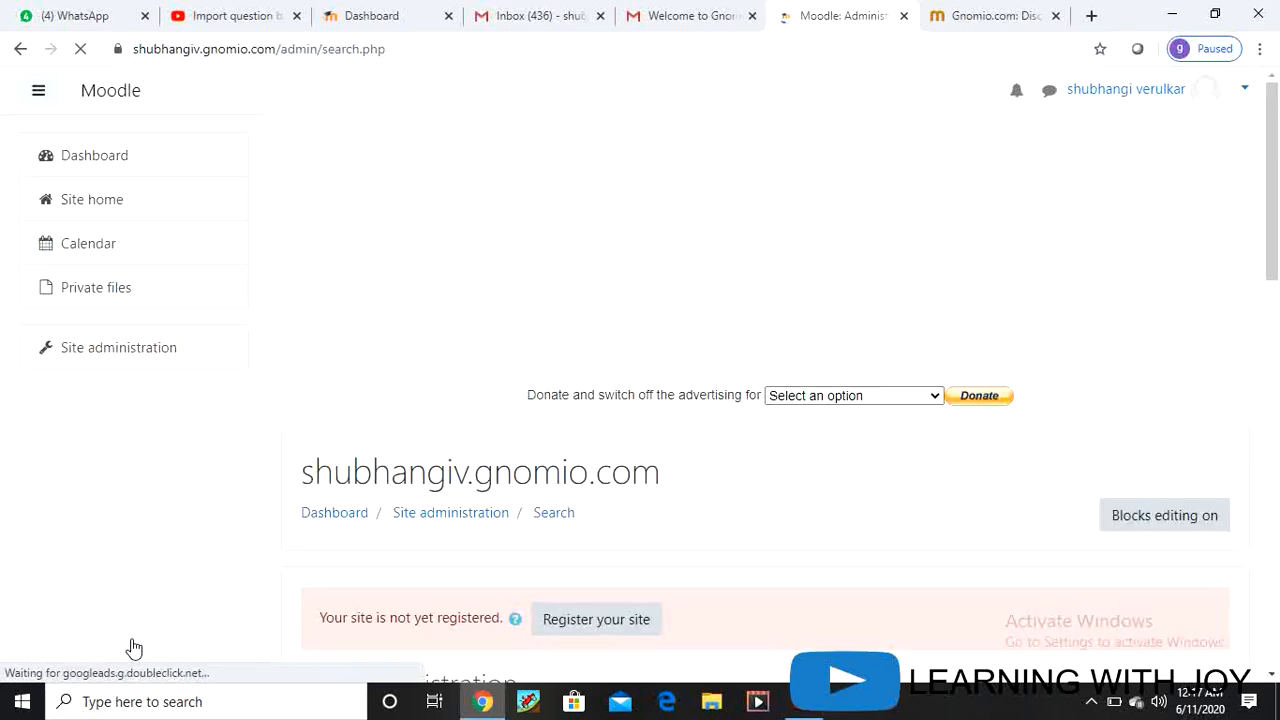
# Step: Go to Site administration's Users accounts and open the Add a new user form
pyautogui.scroll(-5, 630, 484)
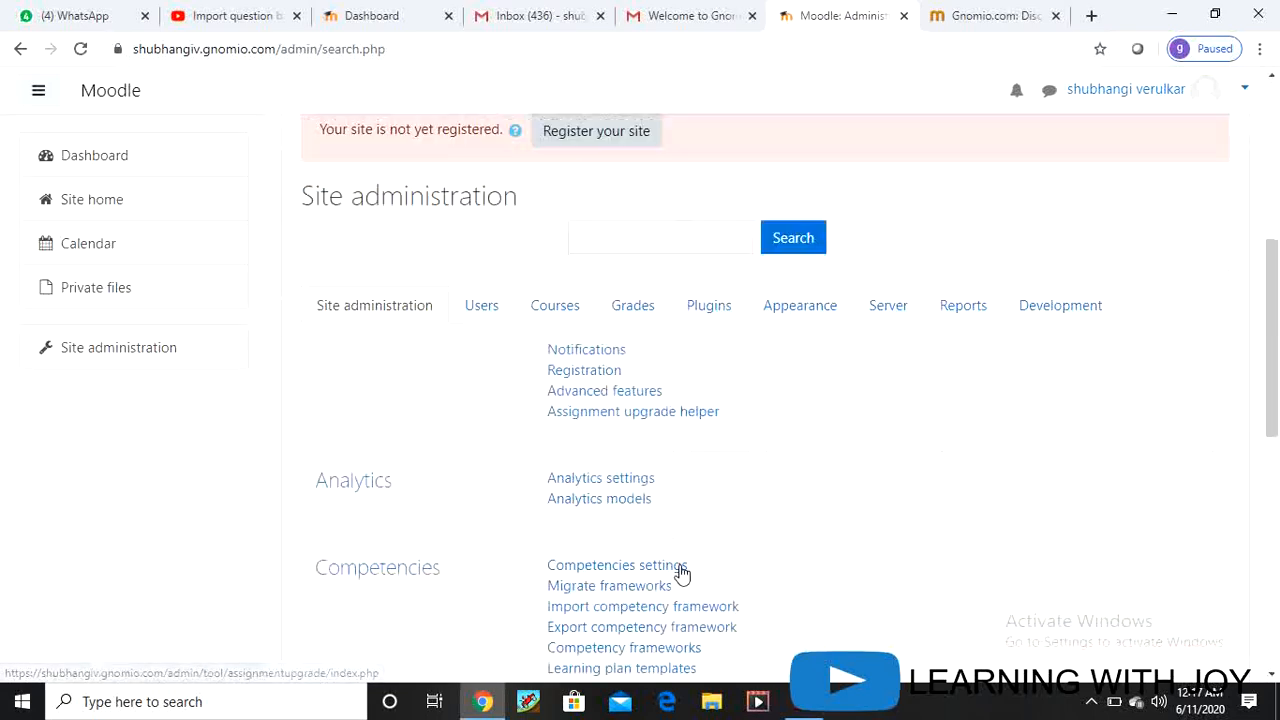
pyautogui.click(481, 235)
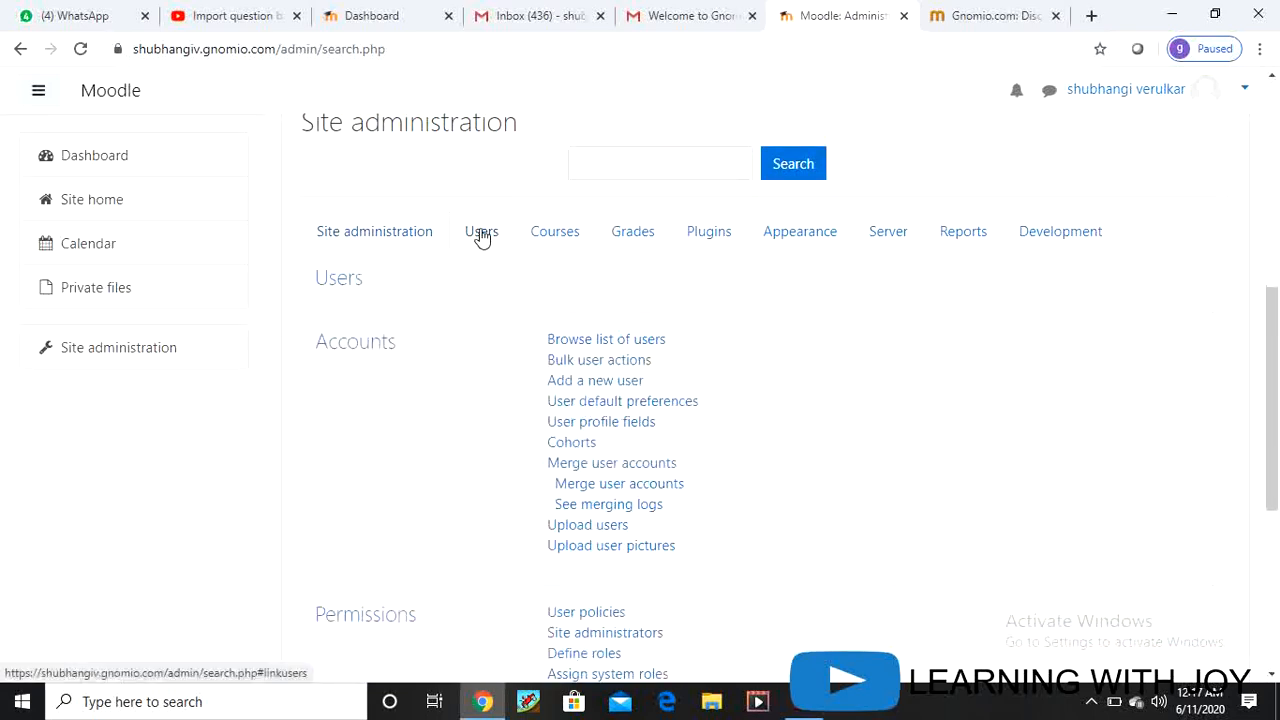
pyautogui.click(575, 388)
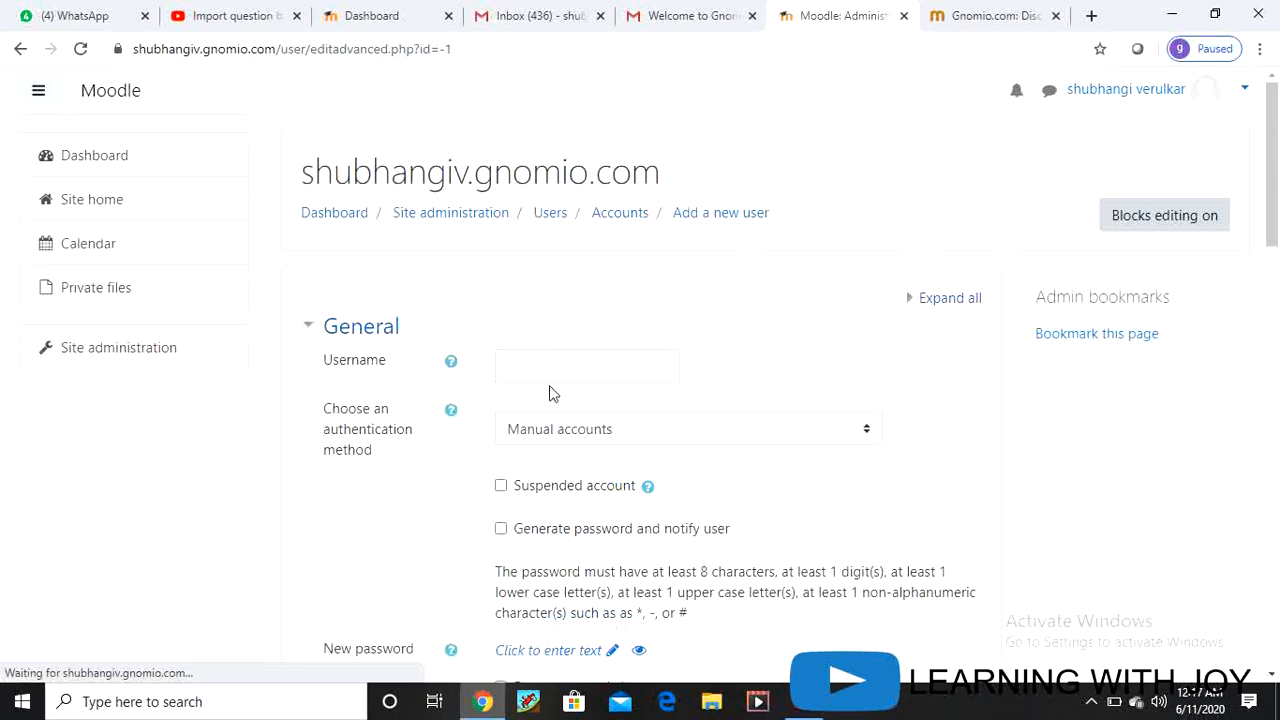
# Step: Enter the new user's username and set authentication to Email-based self-registration
pyautogui.click(606, 366)
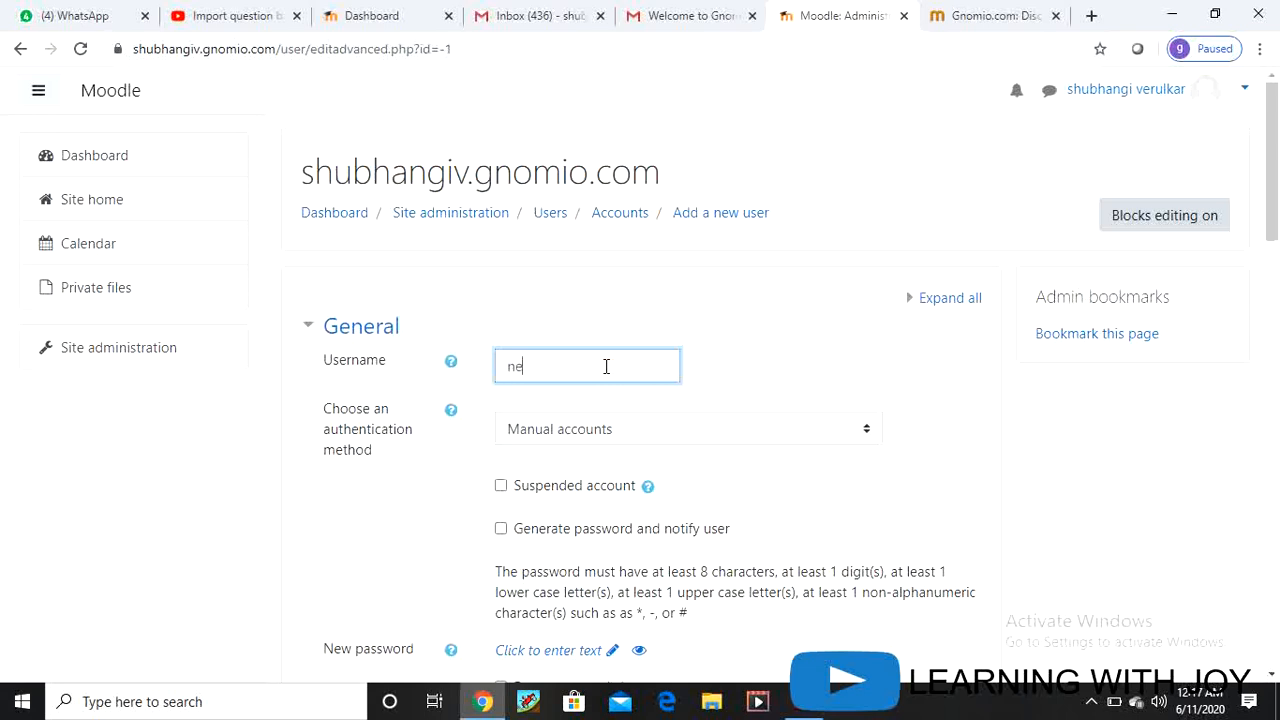
pyautogui.write('va')
pyautogui.click(866, 432)
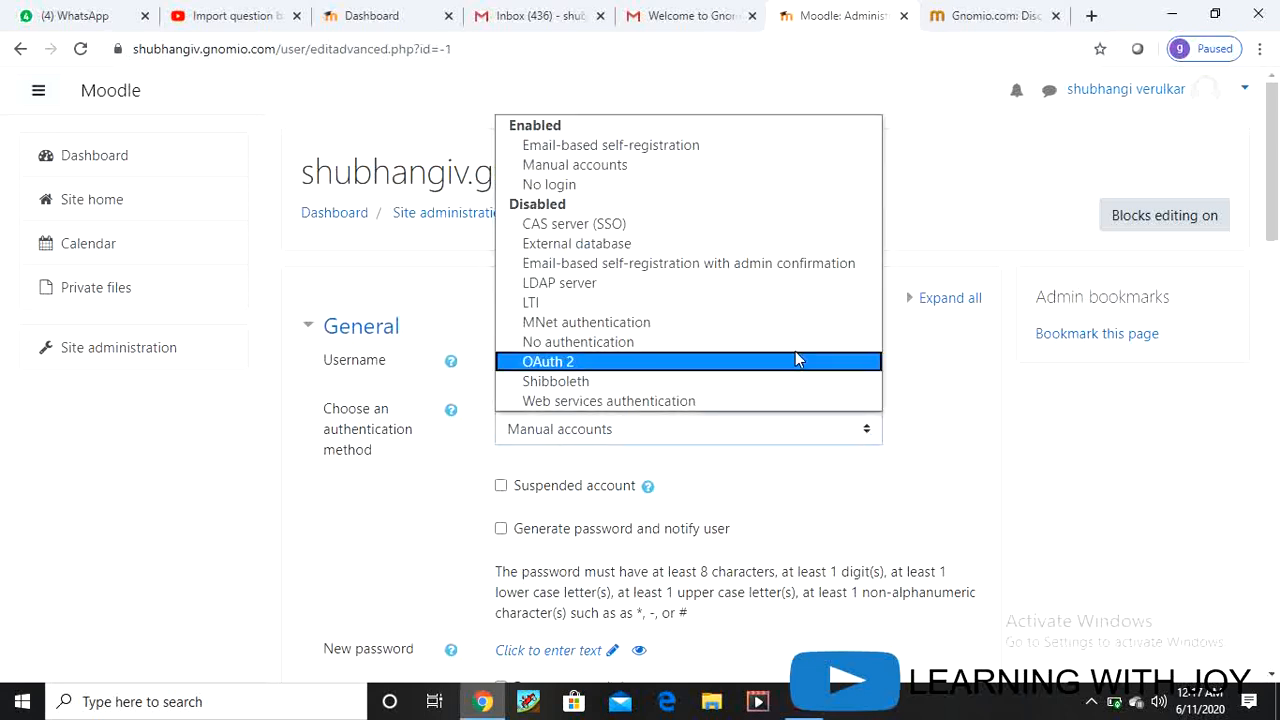
pyautogui.click(657, 149)
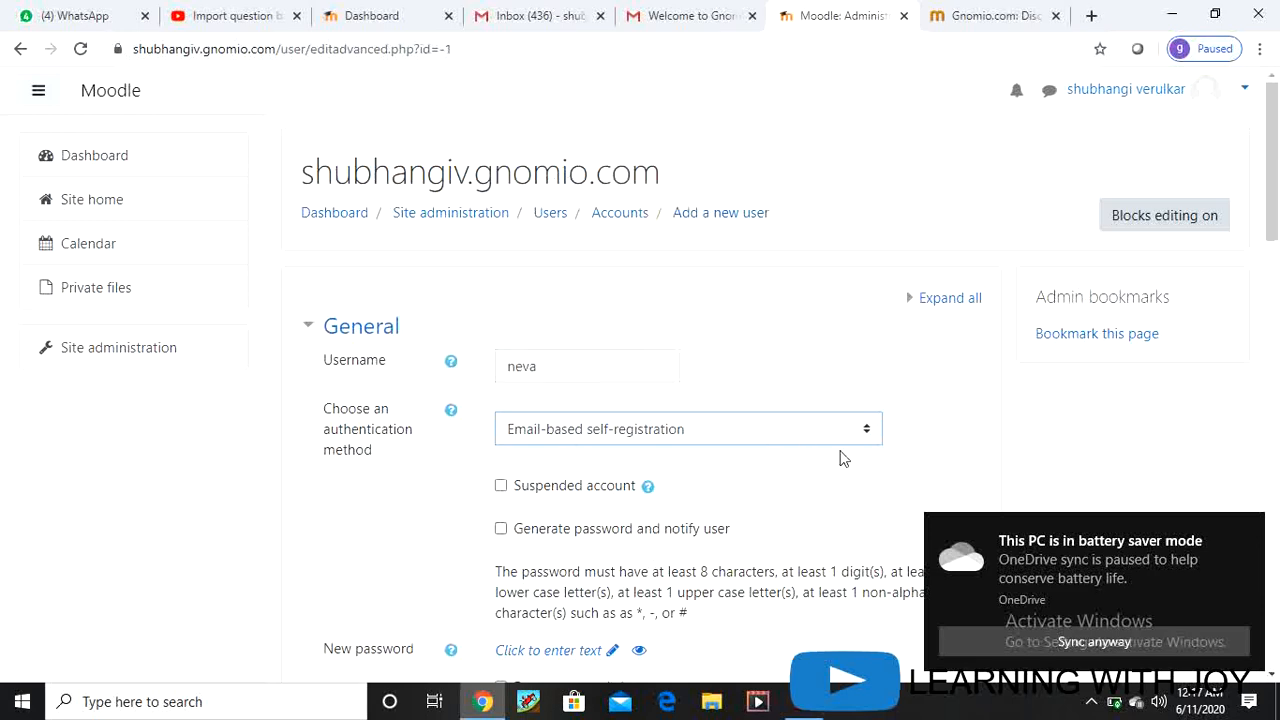
# Step: Choose to generate a password and notify the user, then begin the first name
pyautogui.scroll(-2, 840, 455)
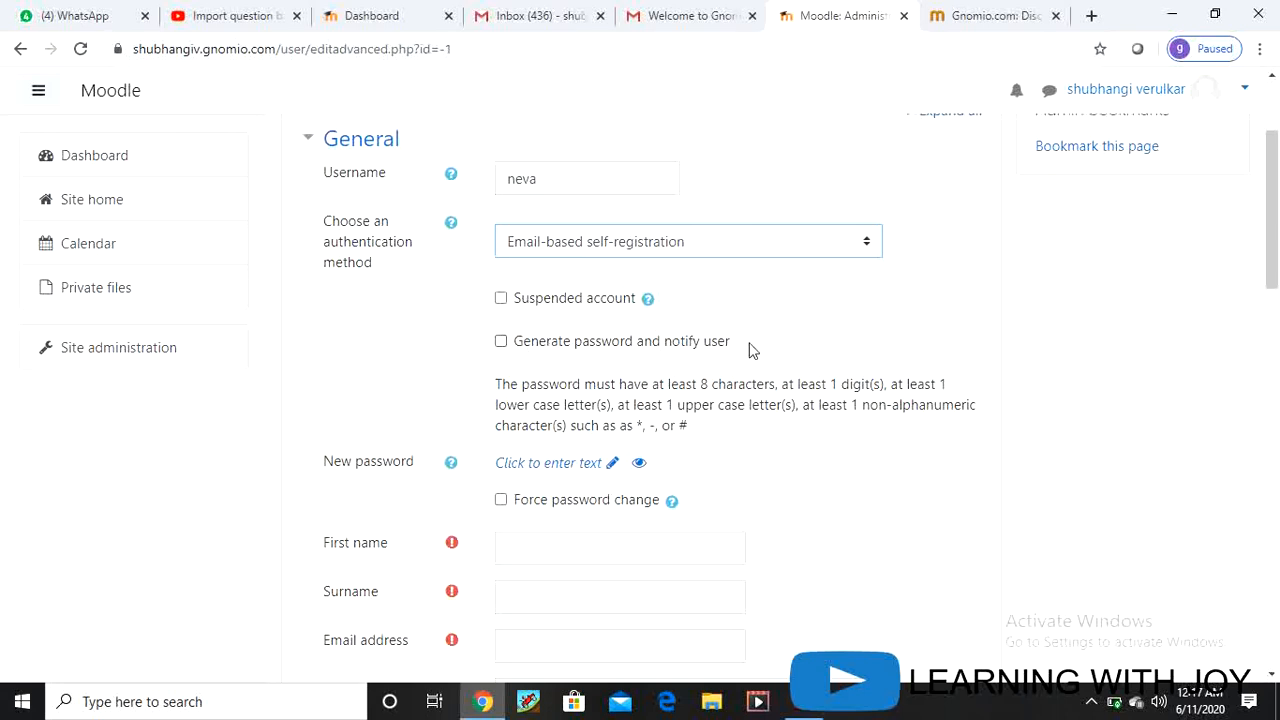
pyautogui.click(501, 342)
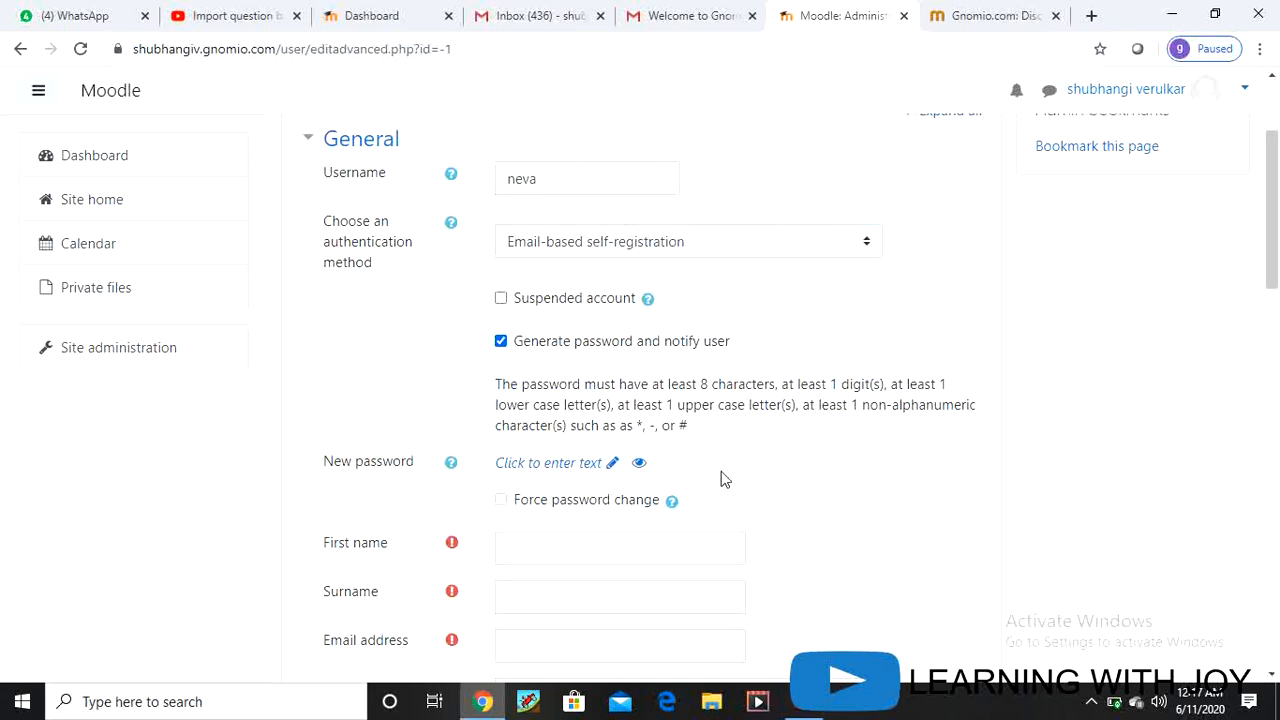
pyautogui.click(510, 544)
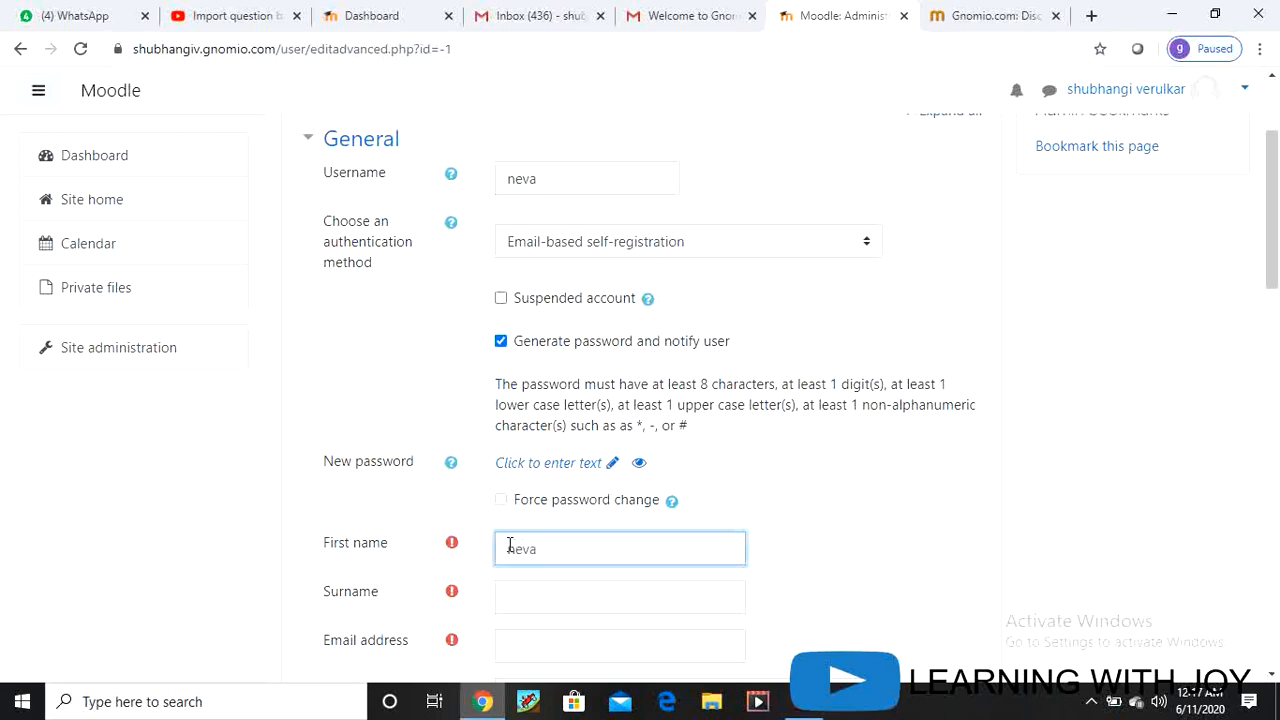
# Step: Fill in the user's surname and e-mail address, correcting a mistyped start
pyautogui.scroll(-2, 509, 545)
pyautogui.click(528, 401)
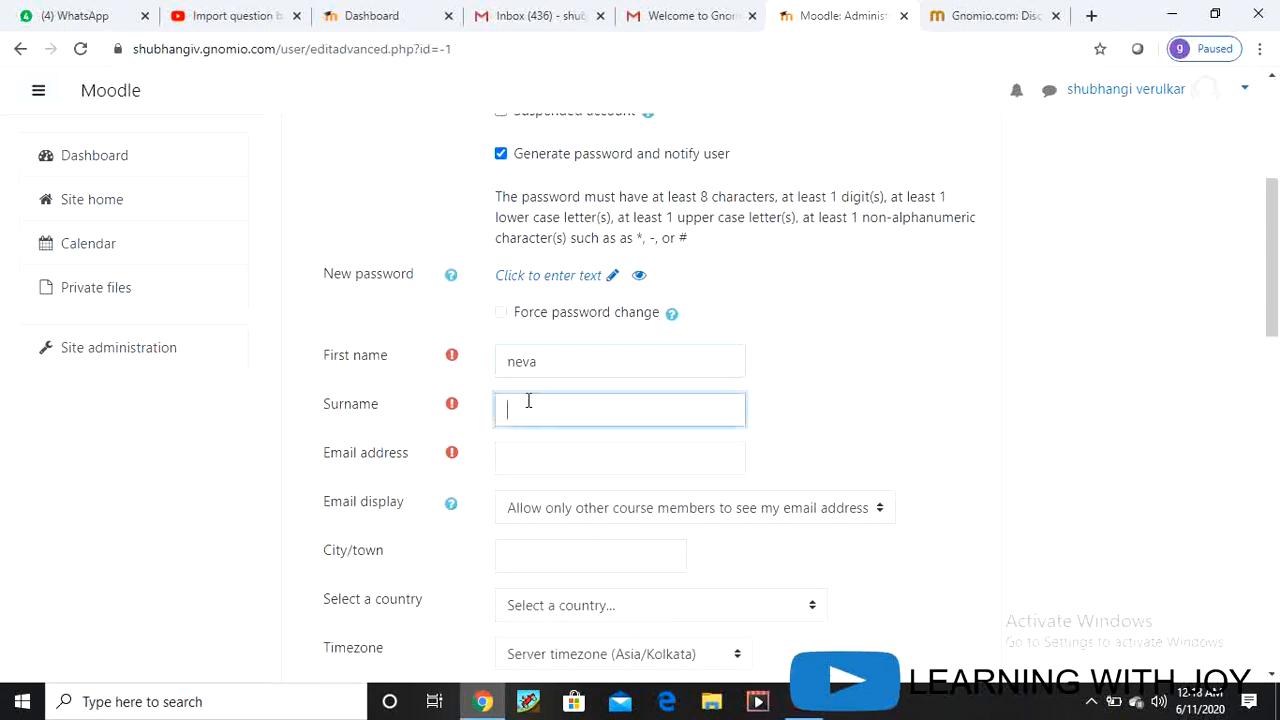
pyautogui.write('patil')
pyautogui.click(532, 461)
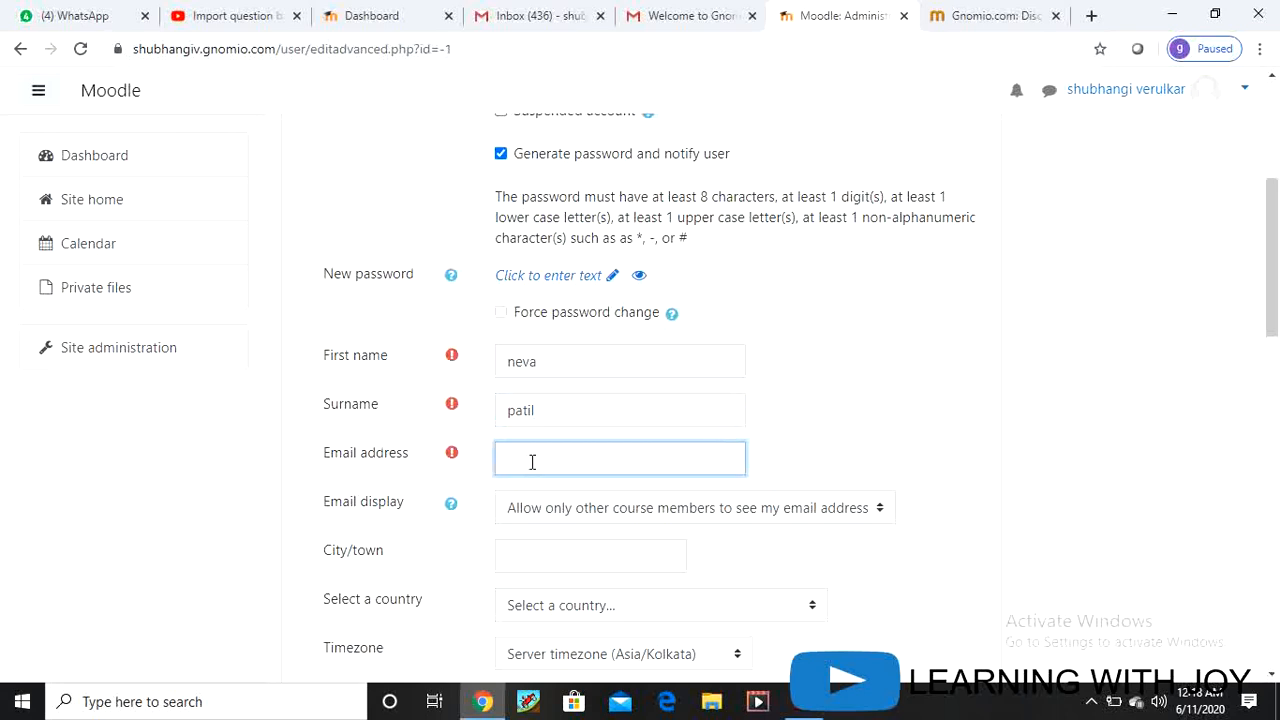
pyautogui.write('ma')
pyautogui.write('rges')
pyautogui.press('BackSpace')
pyautogui.press('BackSpace')
pyautogui.press('BackSpace')
pyautogui.press('BackSpace')
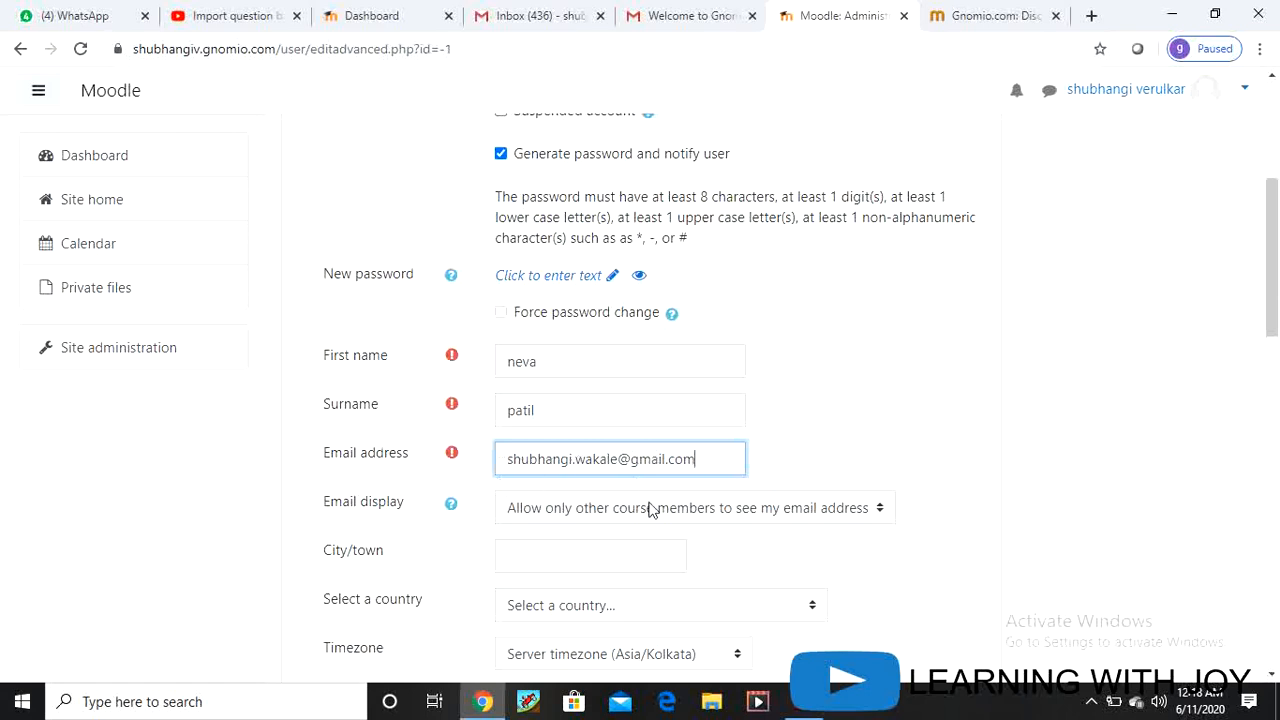
# Step: Enter the user's city and set the country to India
pyautogui.click(557, 550)
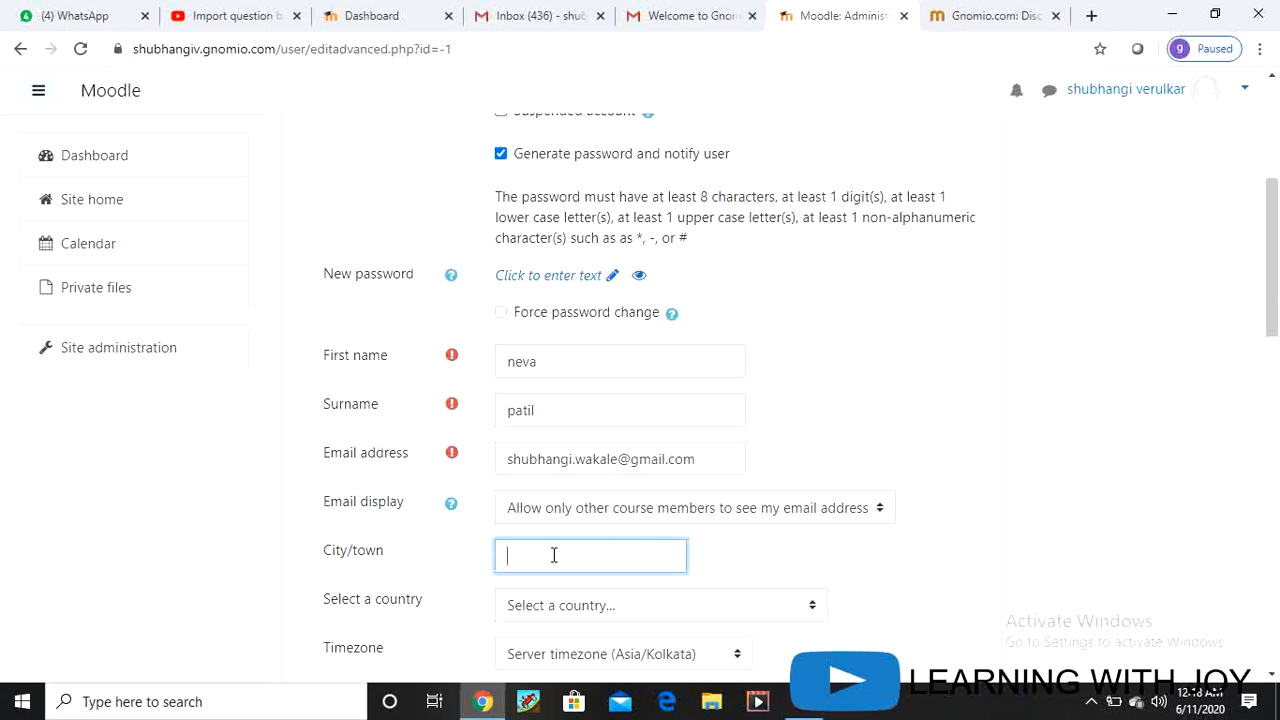
pyautogui.write('thane')
pyautogui.scroll(-2, 553, 556)
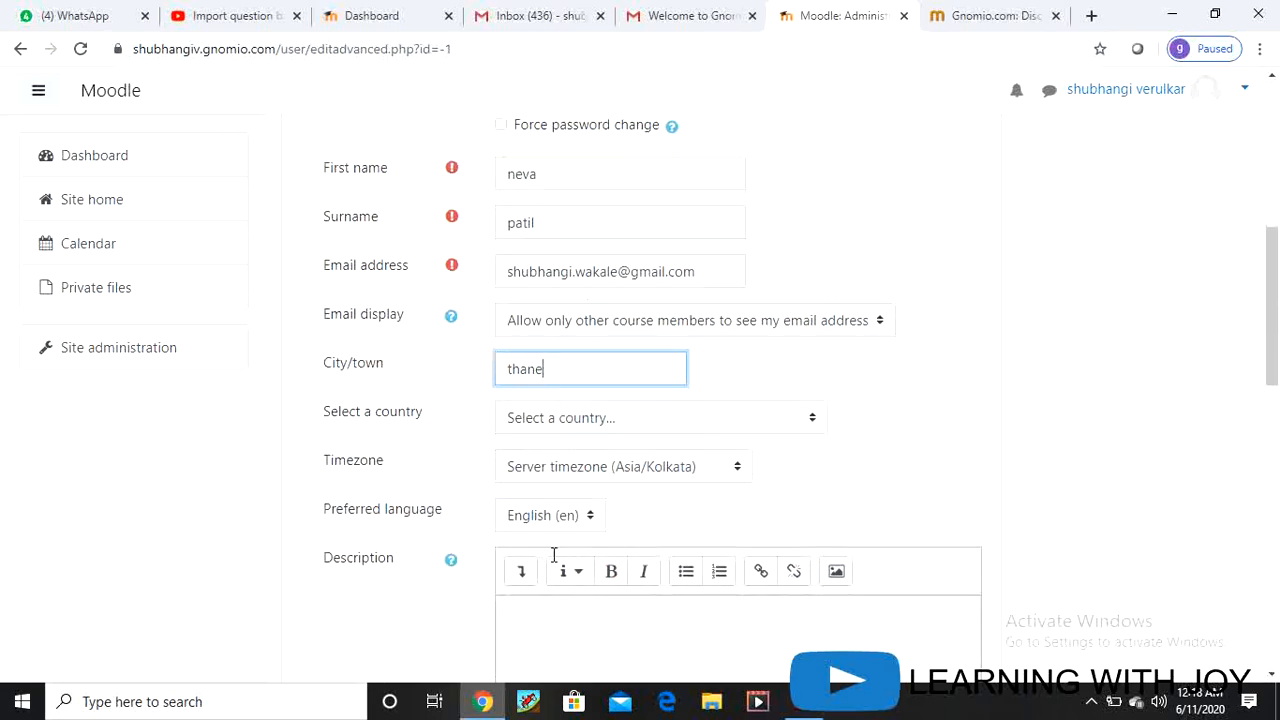
pyautogui.click(813, 424)
pyautogui.click(650, 337)
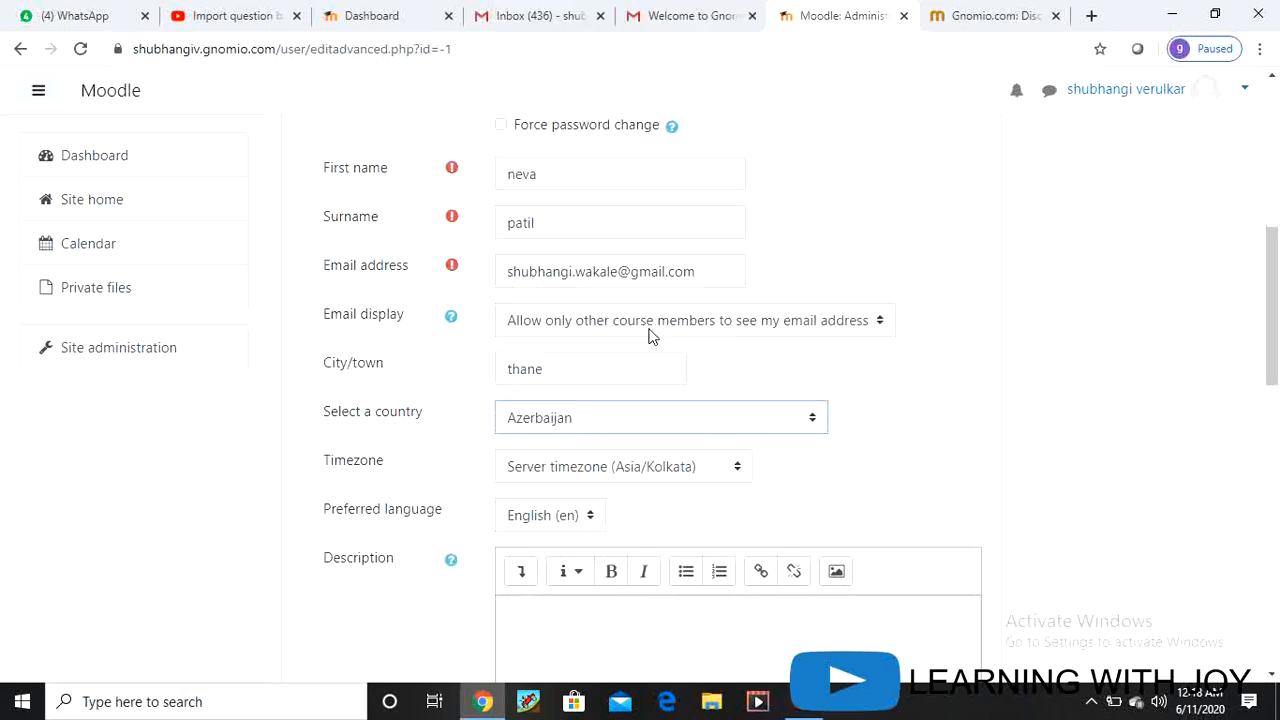
pyautogui.click(813, 421)
pyautogui.press('i')
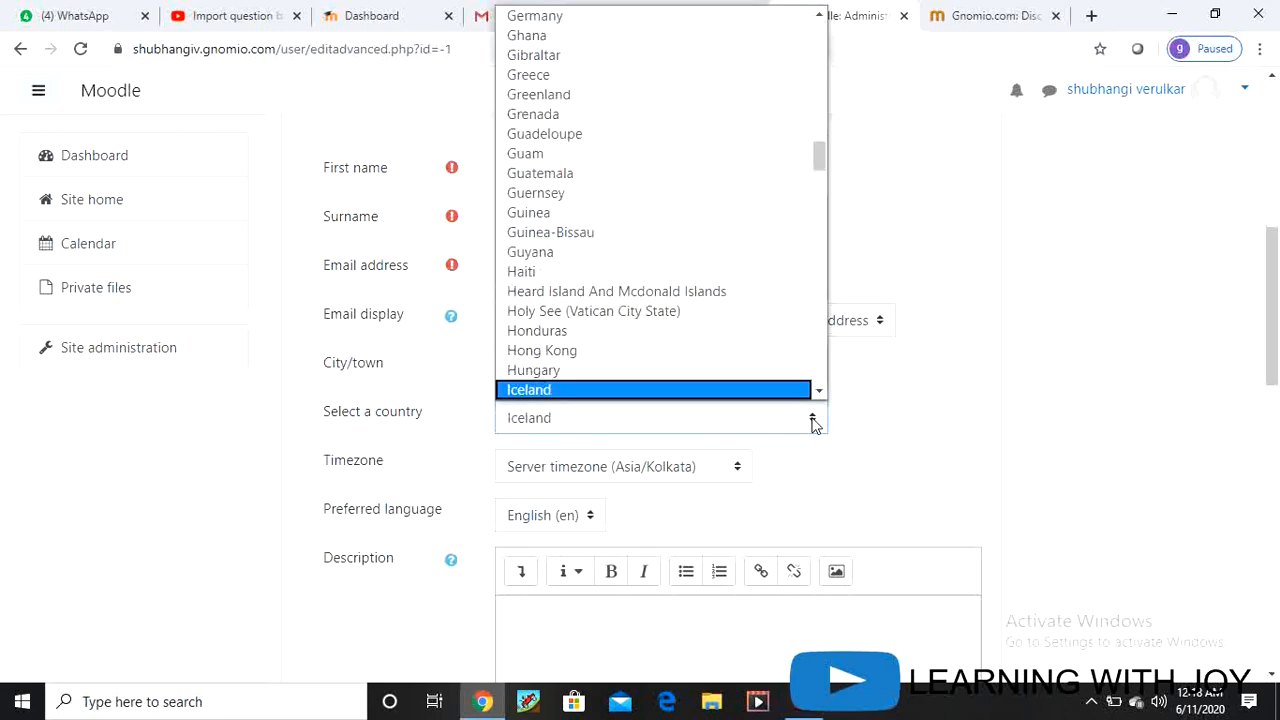
pyautogui.press('n')
pyautogui.press('Return')
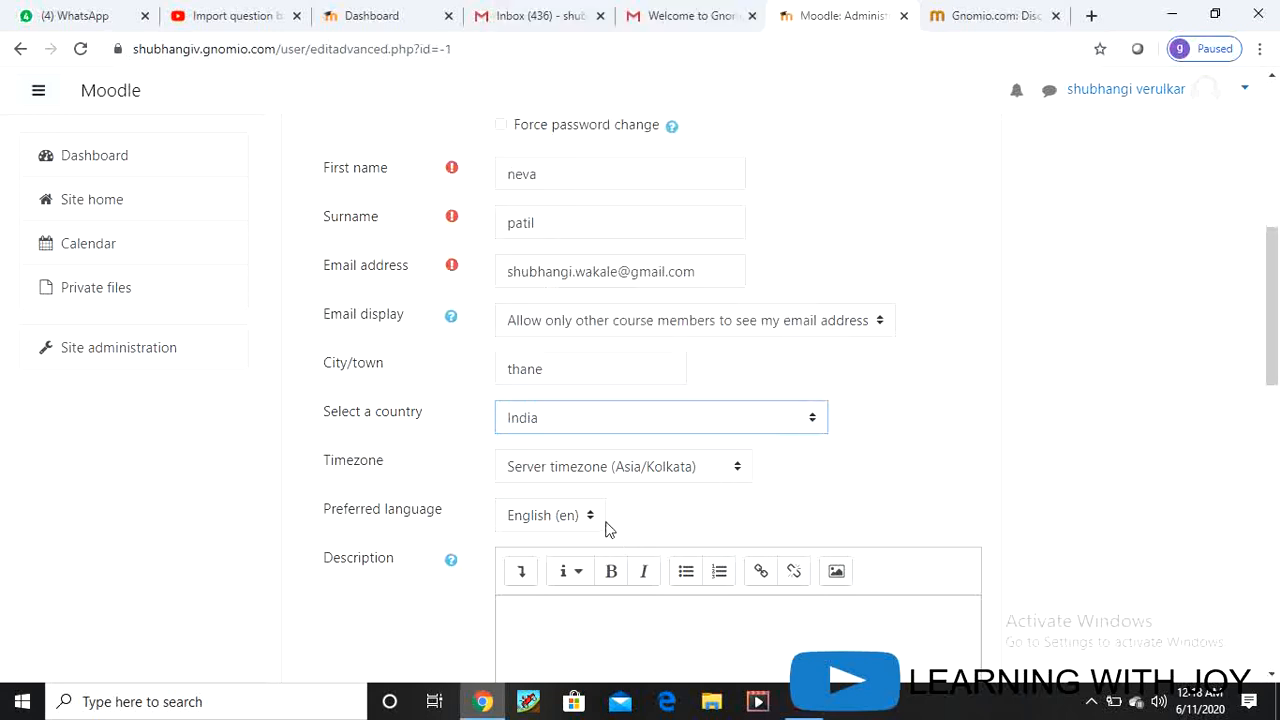
# Step: Type 'hi' as the user's description and scroll to the bottom of the form
pyautogui.scroll(-4, 608, 530)
pyautogui.click(602, 289)
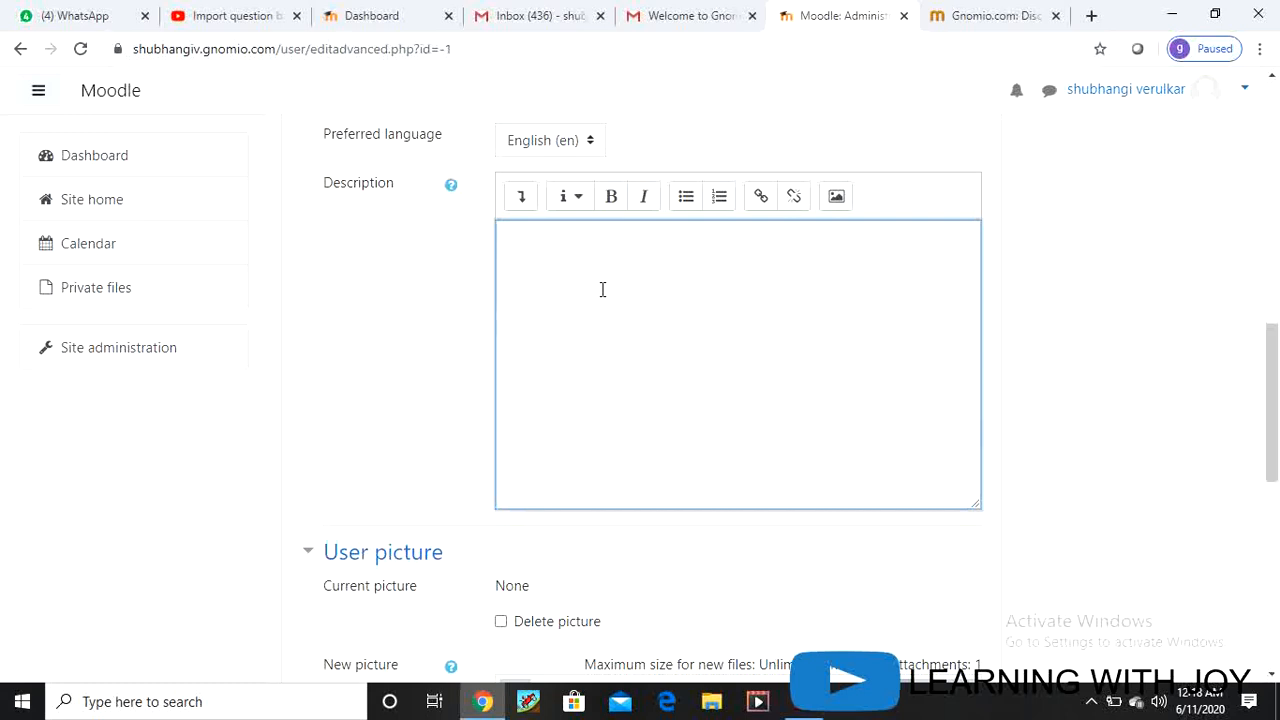
pyautogui.write('hi...')
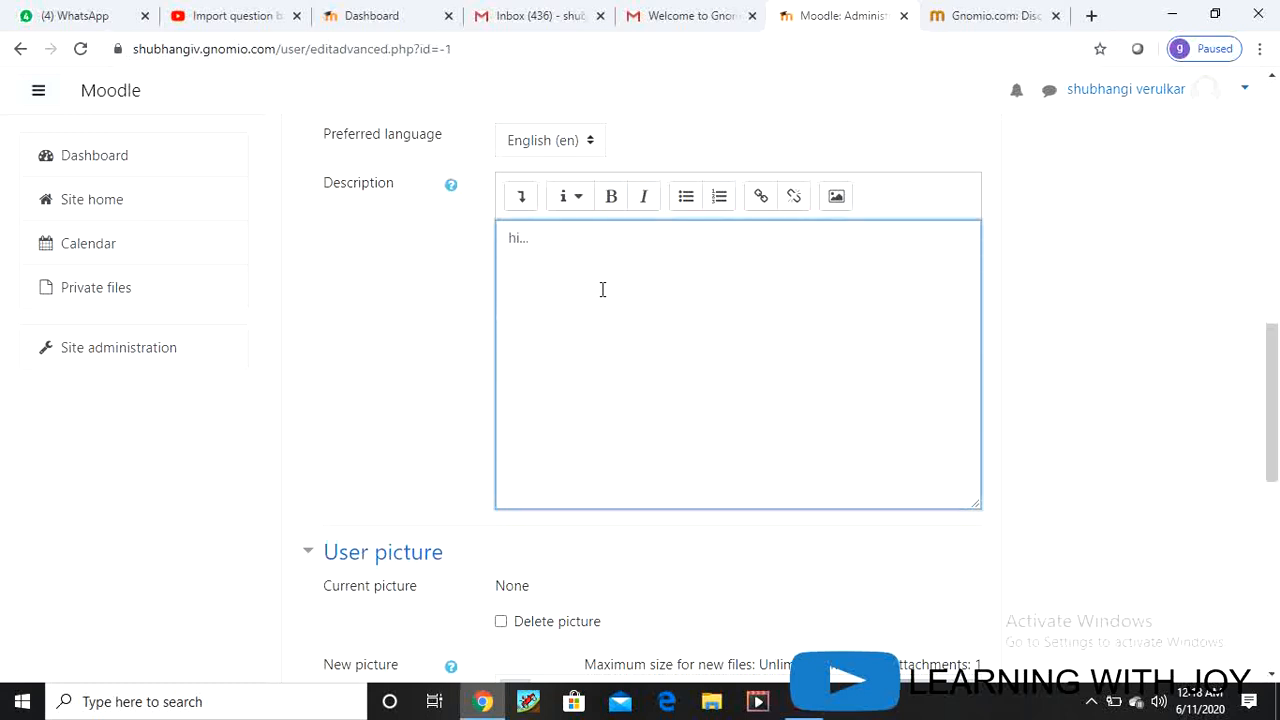
pyautogui.scroll(-7, 603, 292)
pyautogui.scroll(-1, 685, 425)
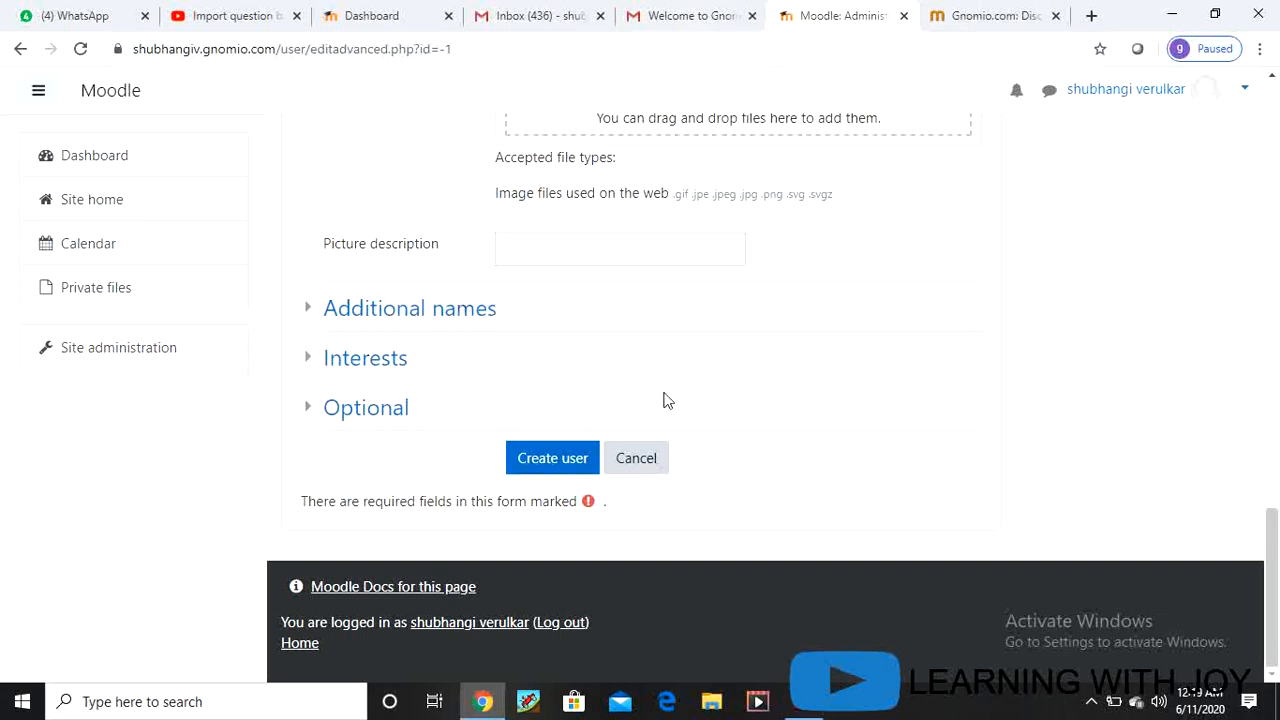
# Step: Submit the form, then clear the e-mail address rejected as already registered
pyautogui.click(556, 461)
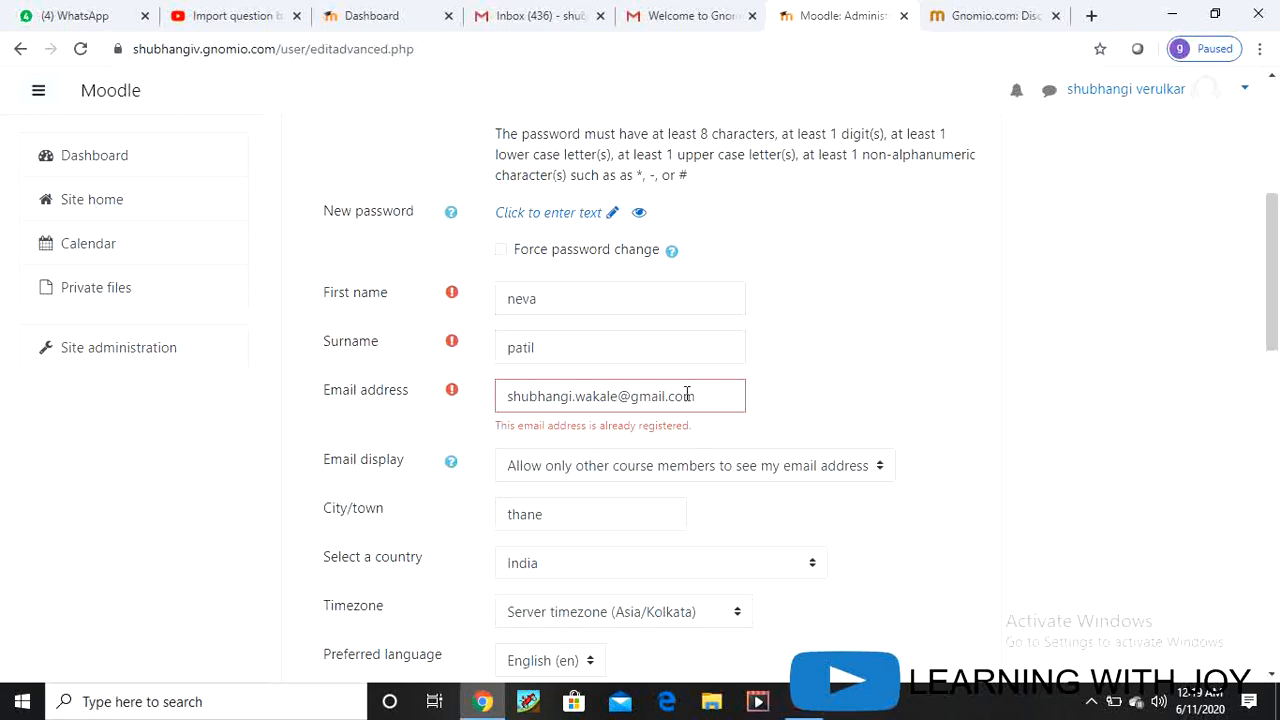
pyautogui.moveTo(700, 400); pyautogui.dragTo(498, 416)
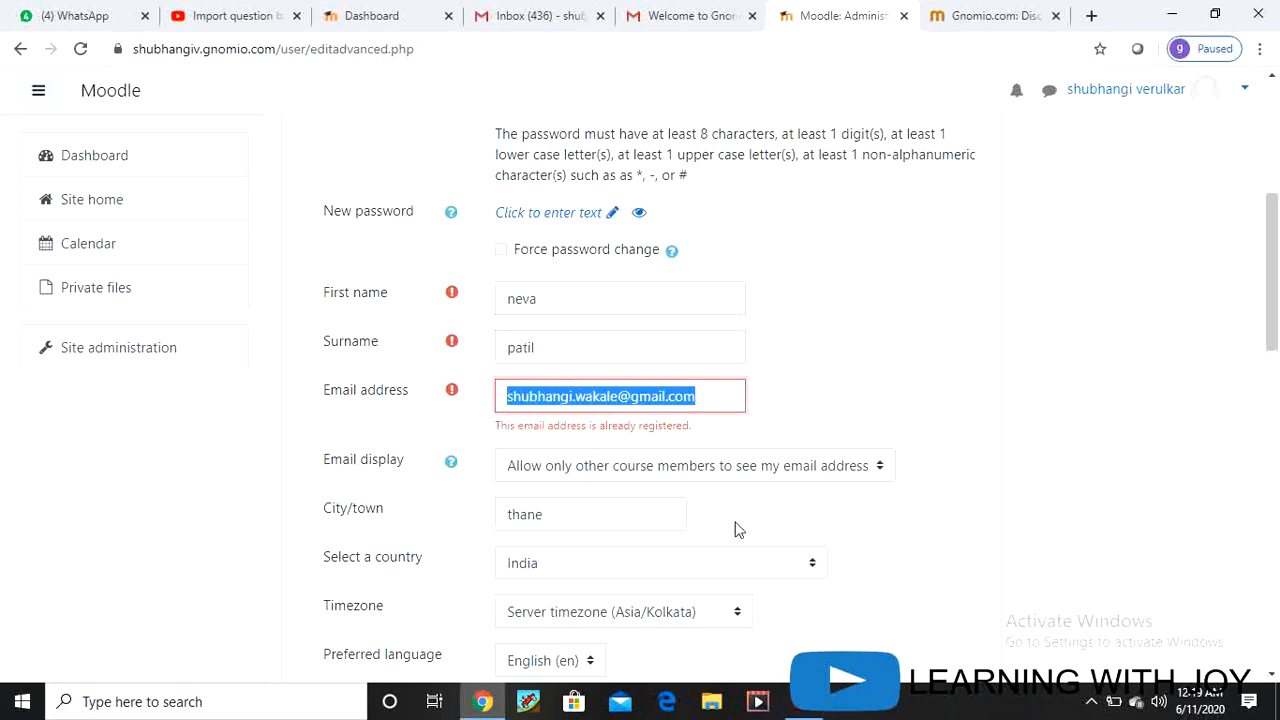
pyautogui.press('BackSpace')
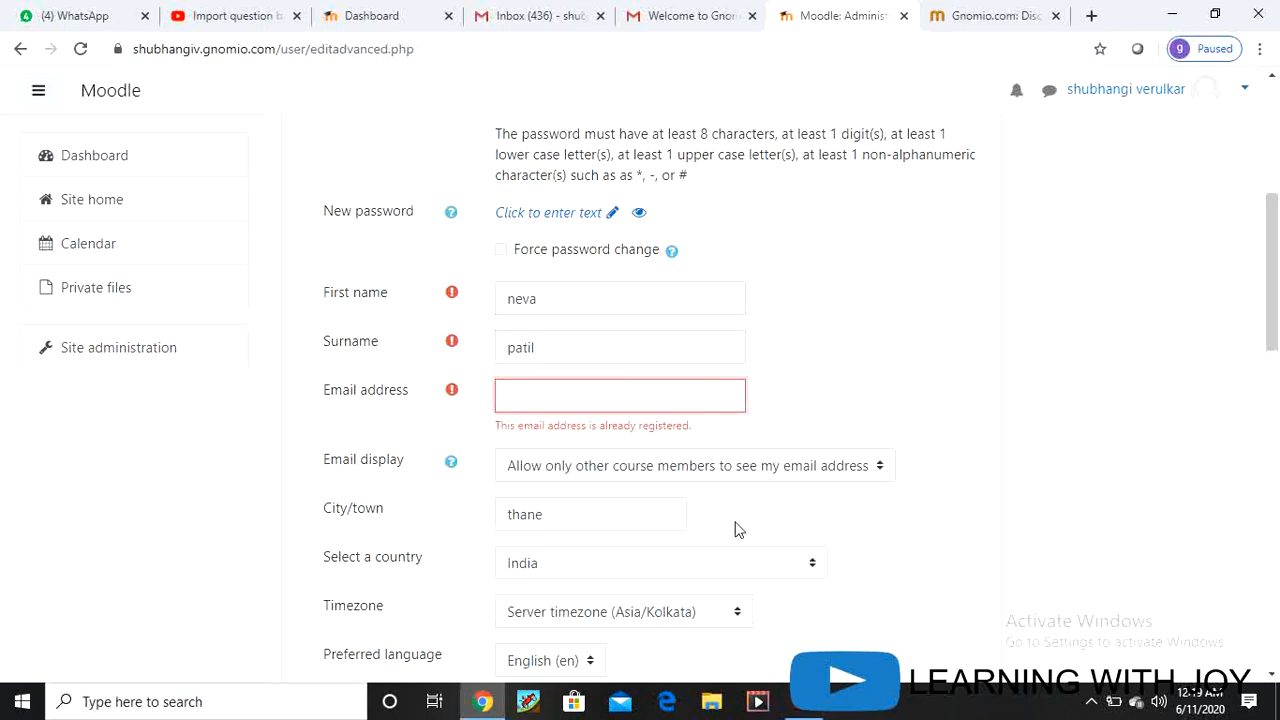
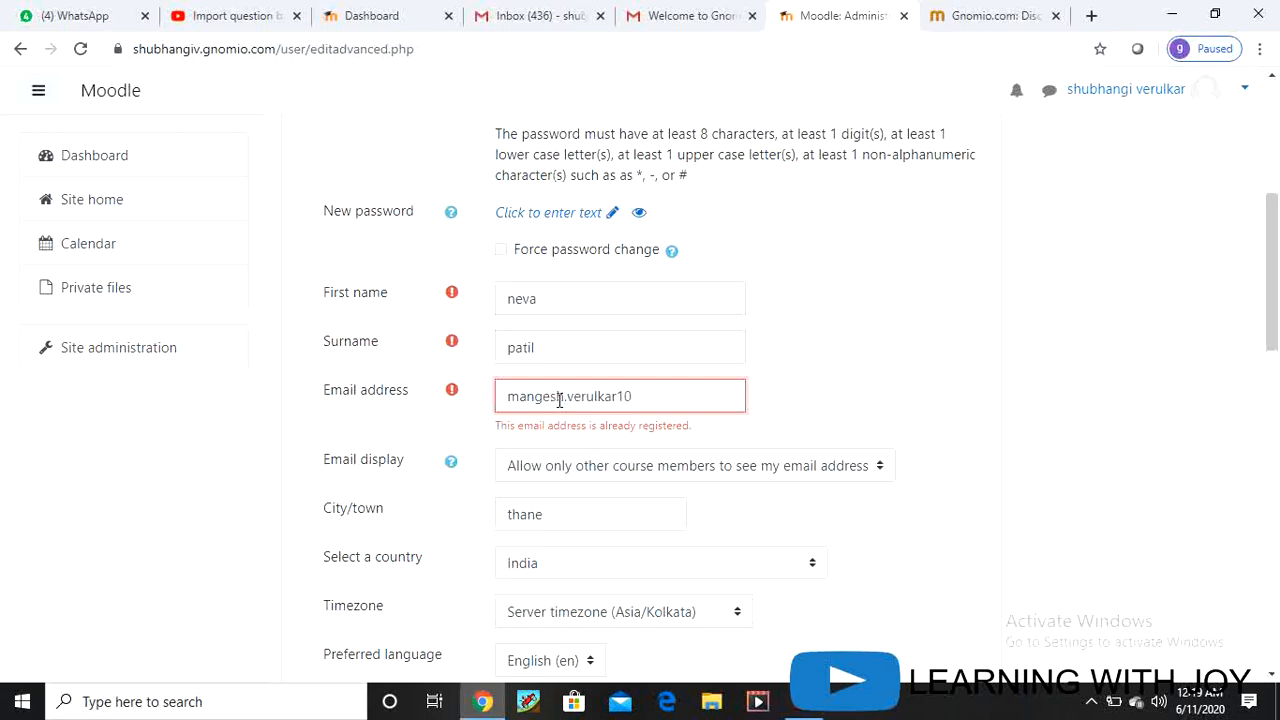
pyautogui.click(635, 393)
pyautogui.scroll(-3, 724, 390)
pyautogui.scroll(-10, 724, 390)
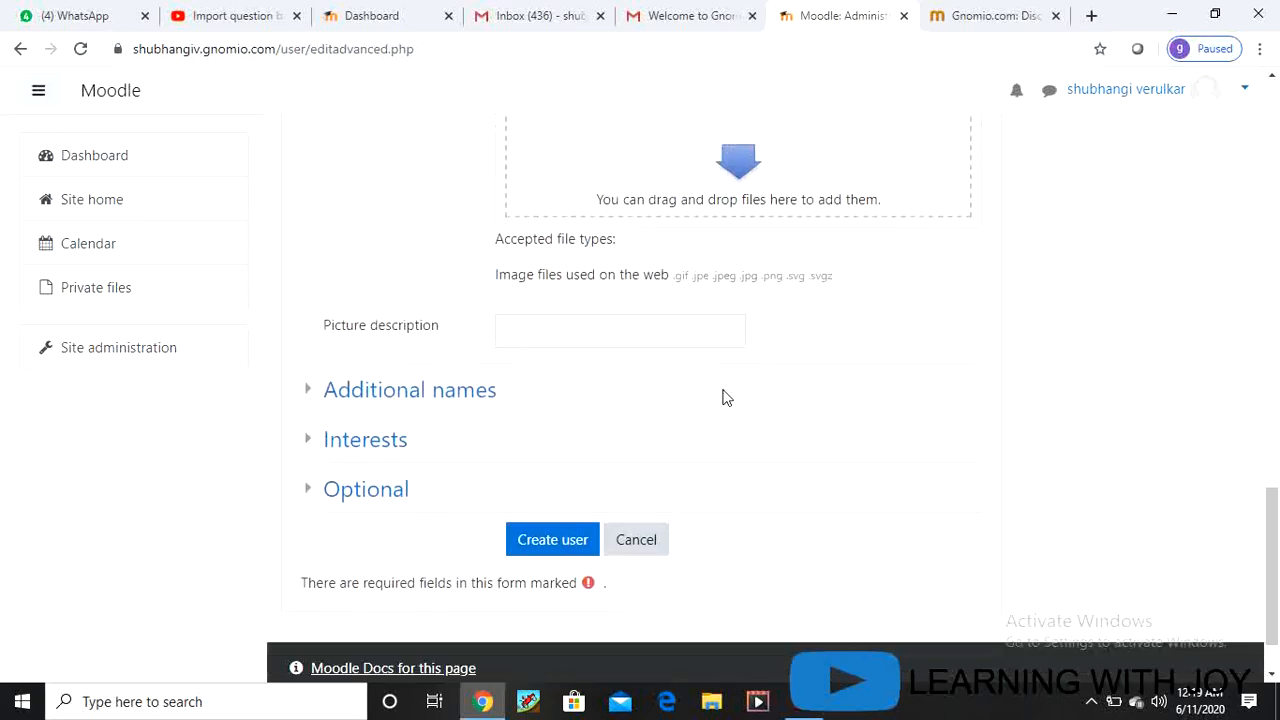
pyautogui.click(552, 458)
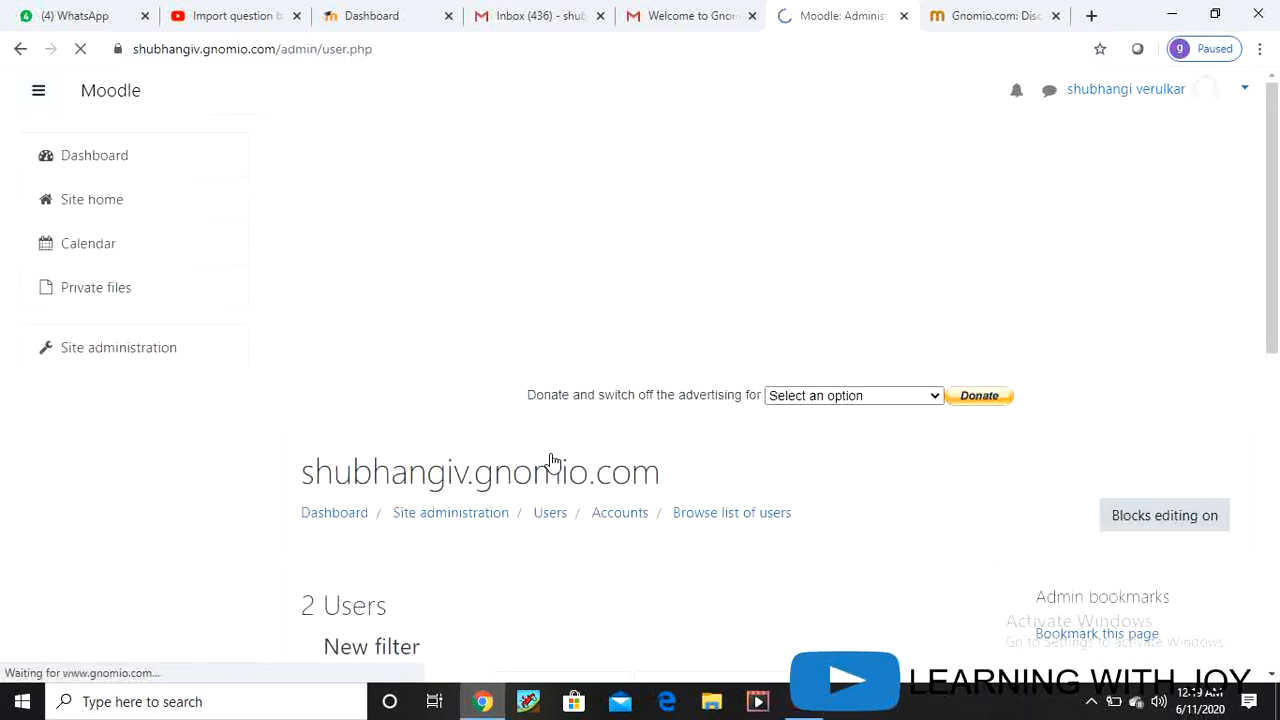
# Step: Scroll the Browse list of users to confirm the new user from India appears with 2 users
pyautogui.scroll(-7, 575, 412)
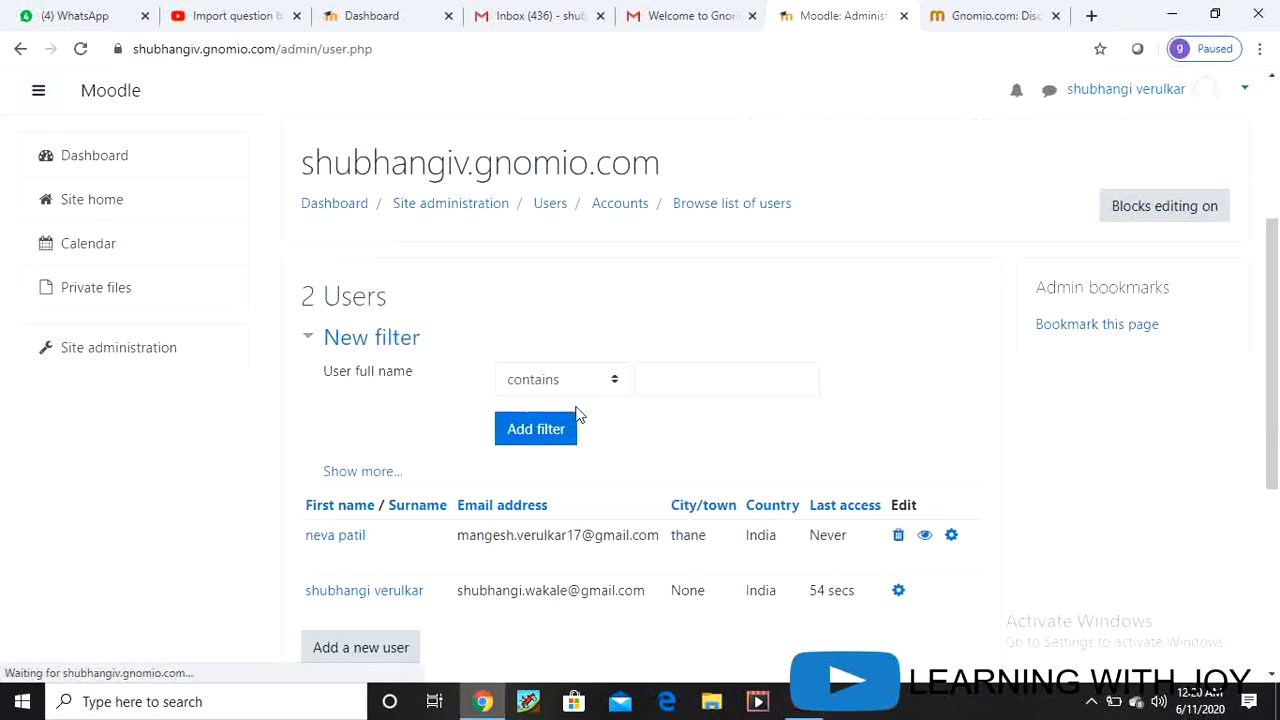
pyautogui.scroll(2, 430, 372)
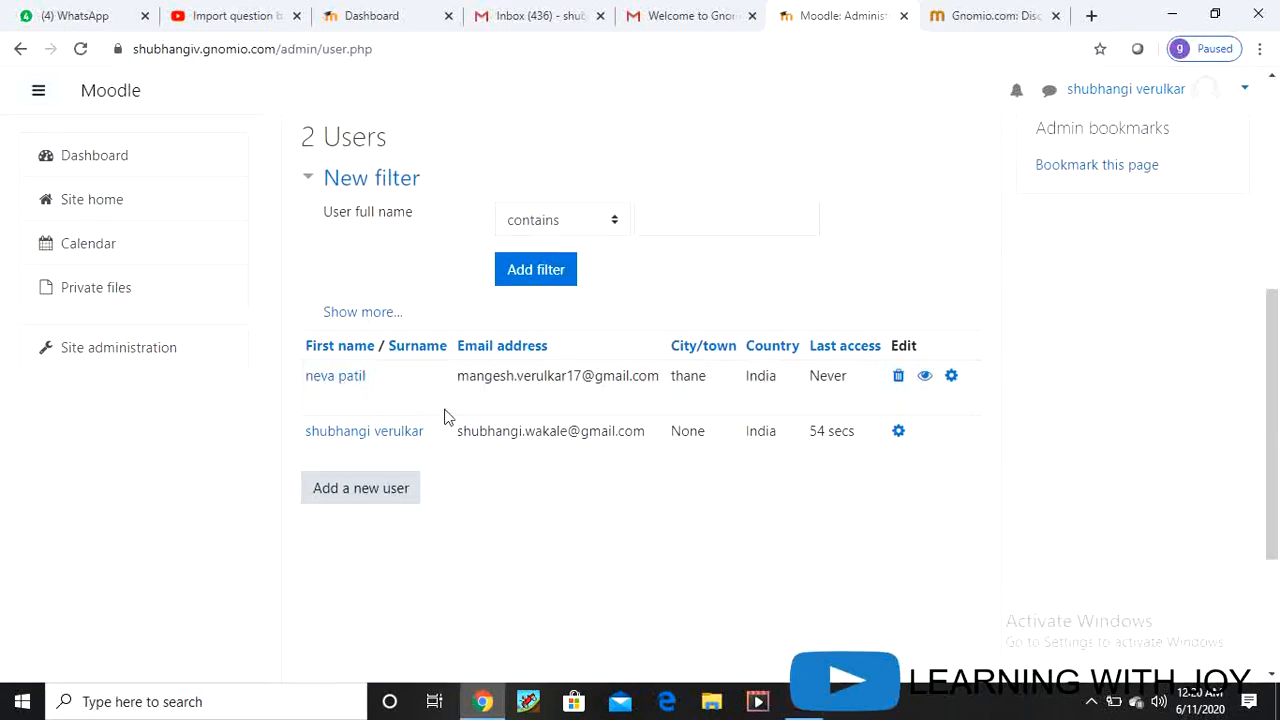
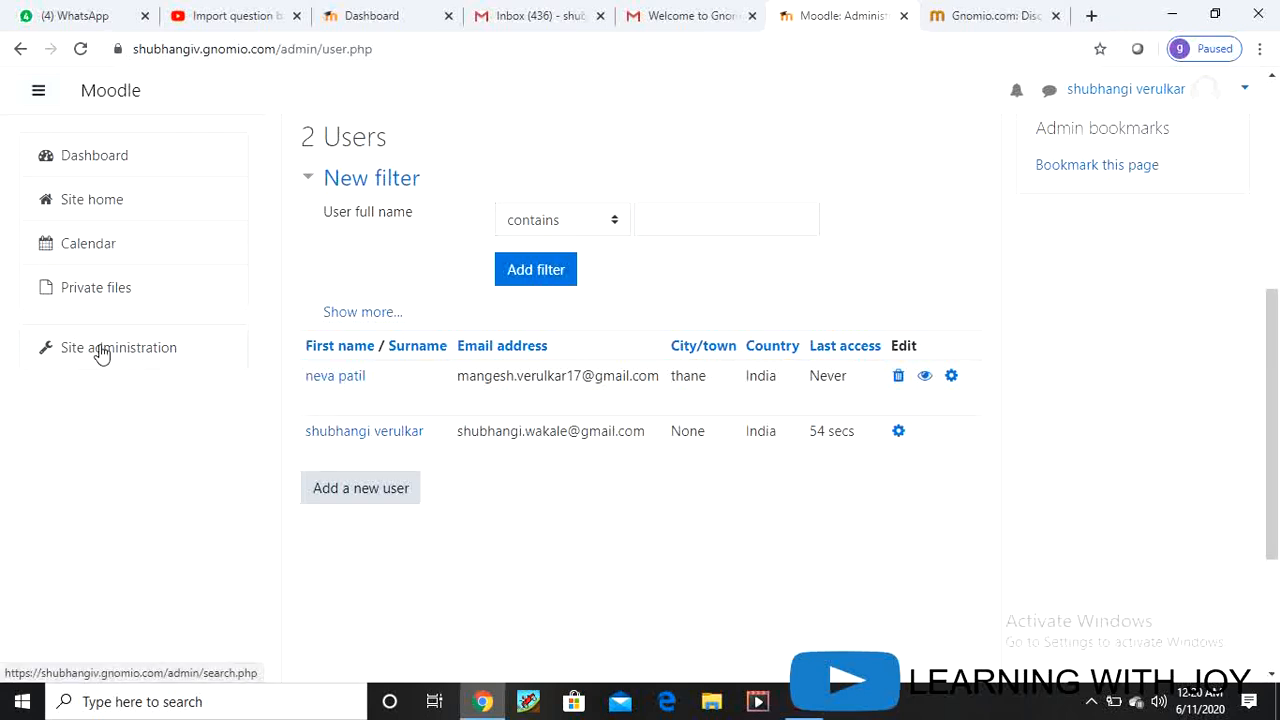
# Step: Open Site administration and search the admin settings for 'manage activity'
pyautogui.click(101, 354)
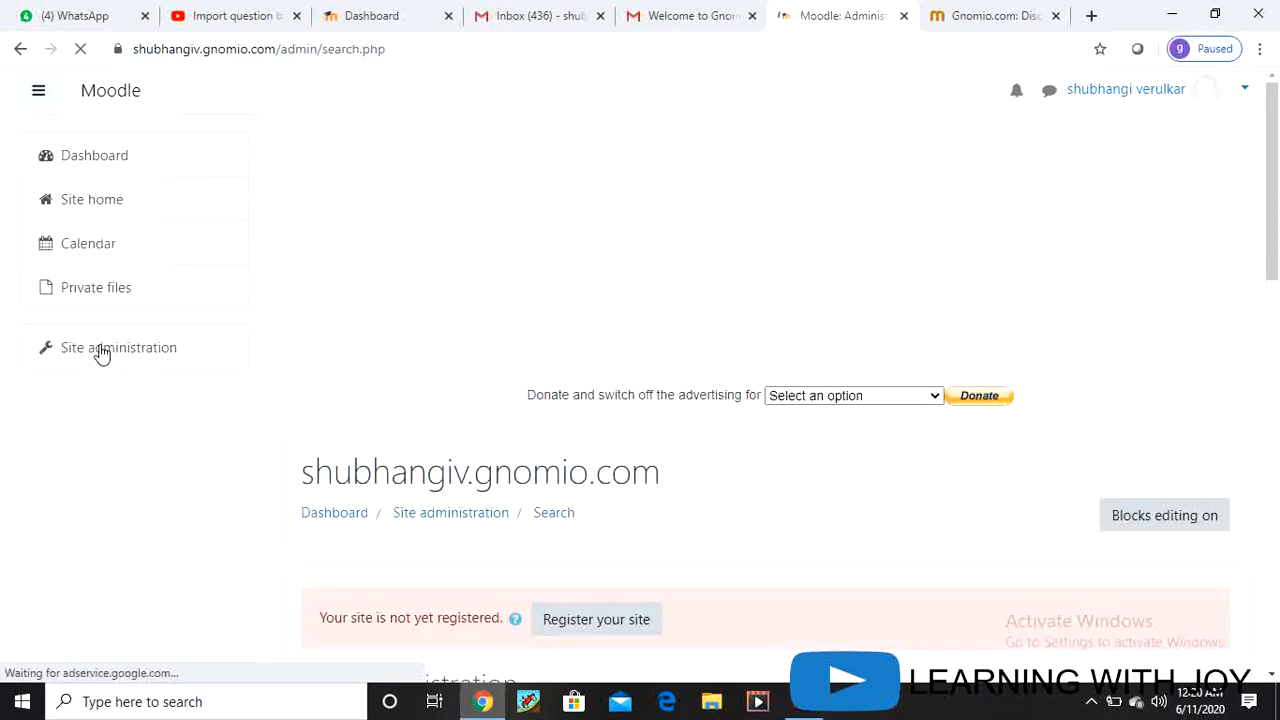
pyautogui.scroll(-2, 602, 470)
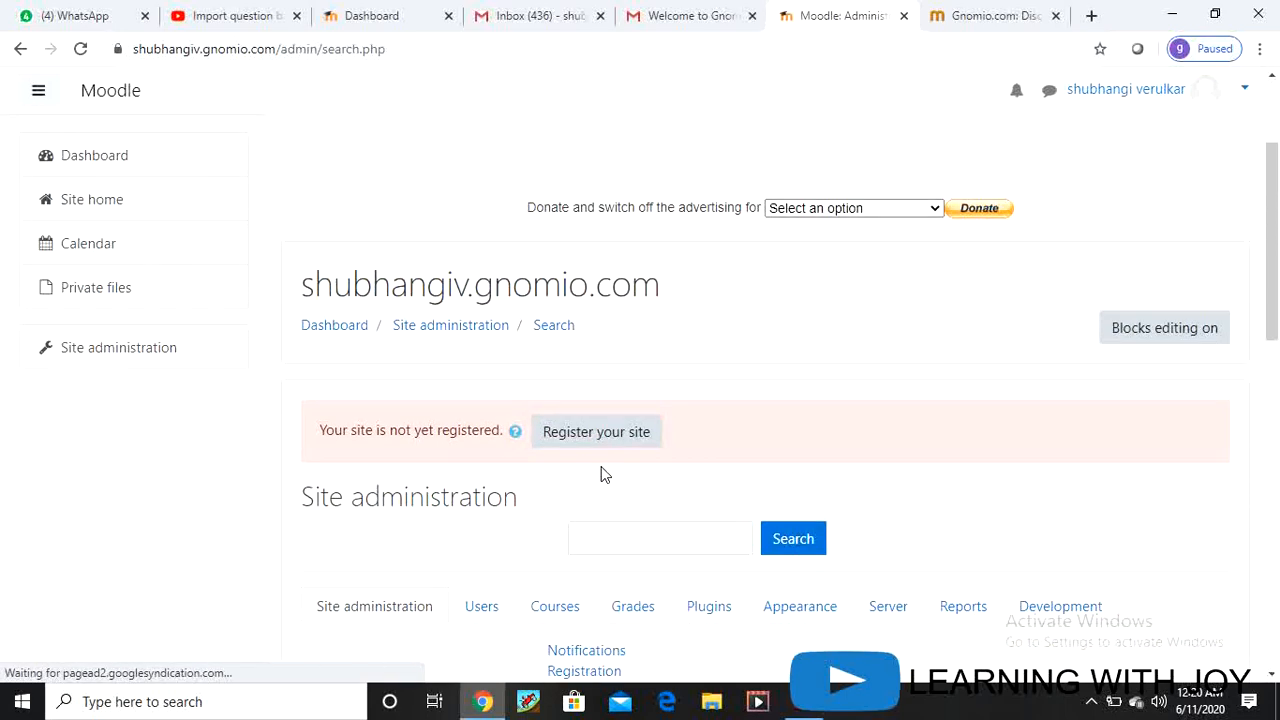
pyautogui.scroll(-2, 630, 545)
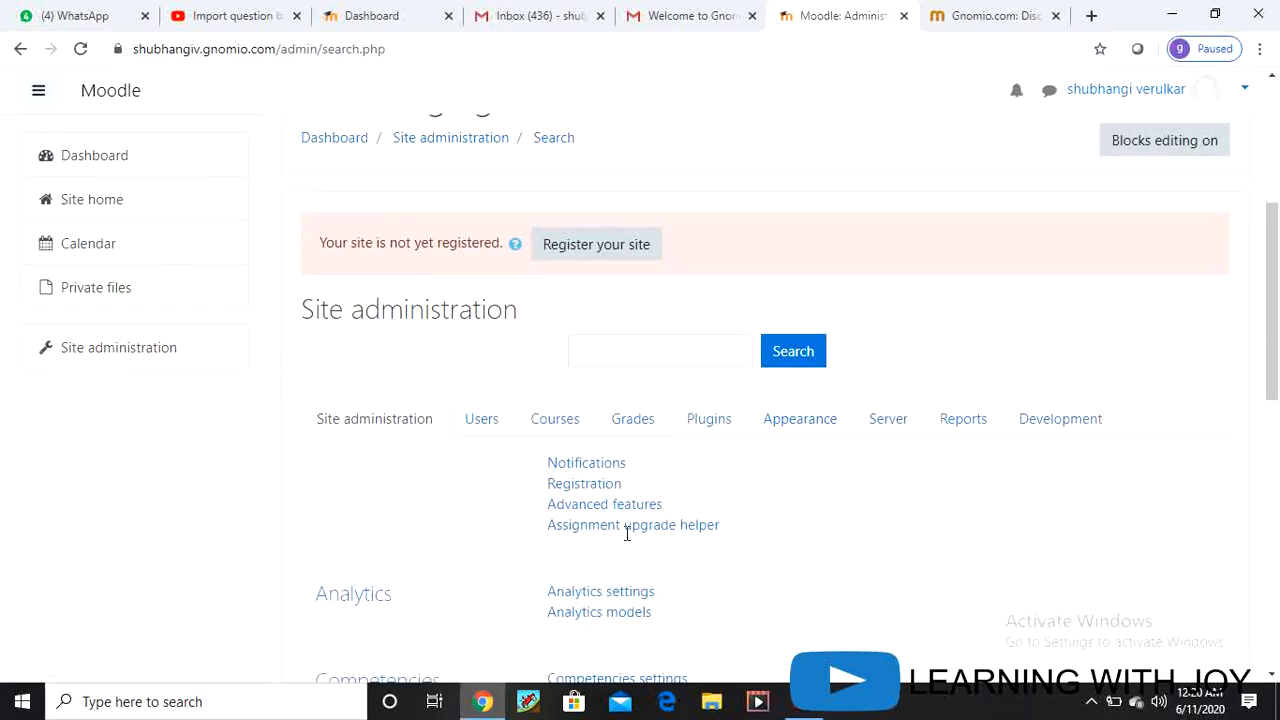
pyautogui.click(611, 353)
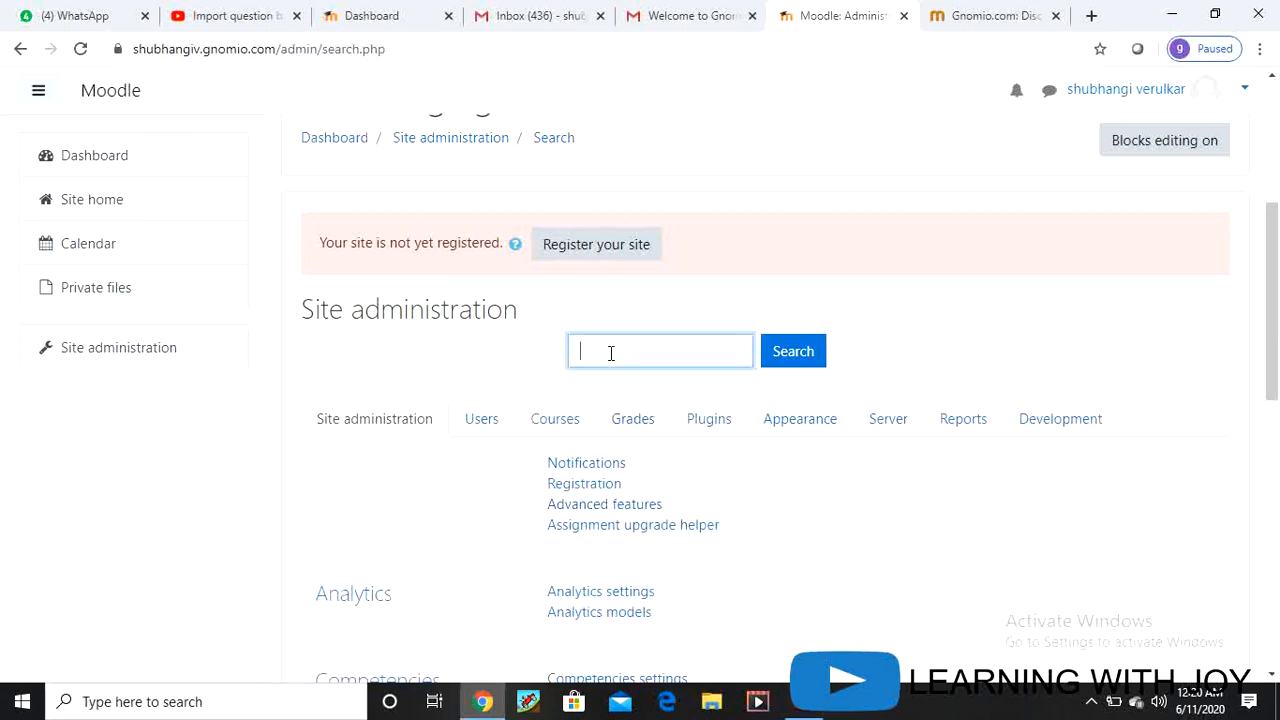
pyautogui.write('manage activity')
pyautogui.click(781, 351)
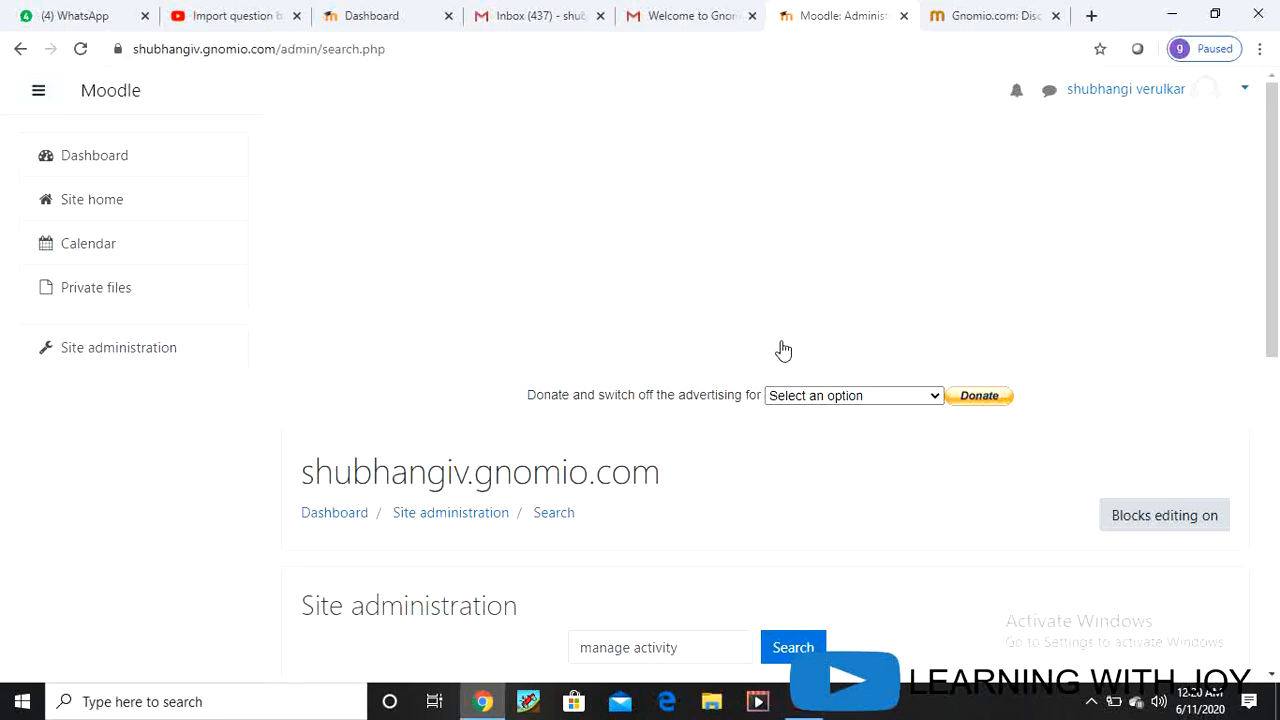
# Step: Correct the search term to 'manage activities' and run the search again
pyautogui.scroll(-5, 723, 474)
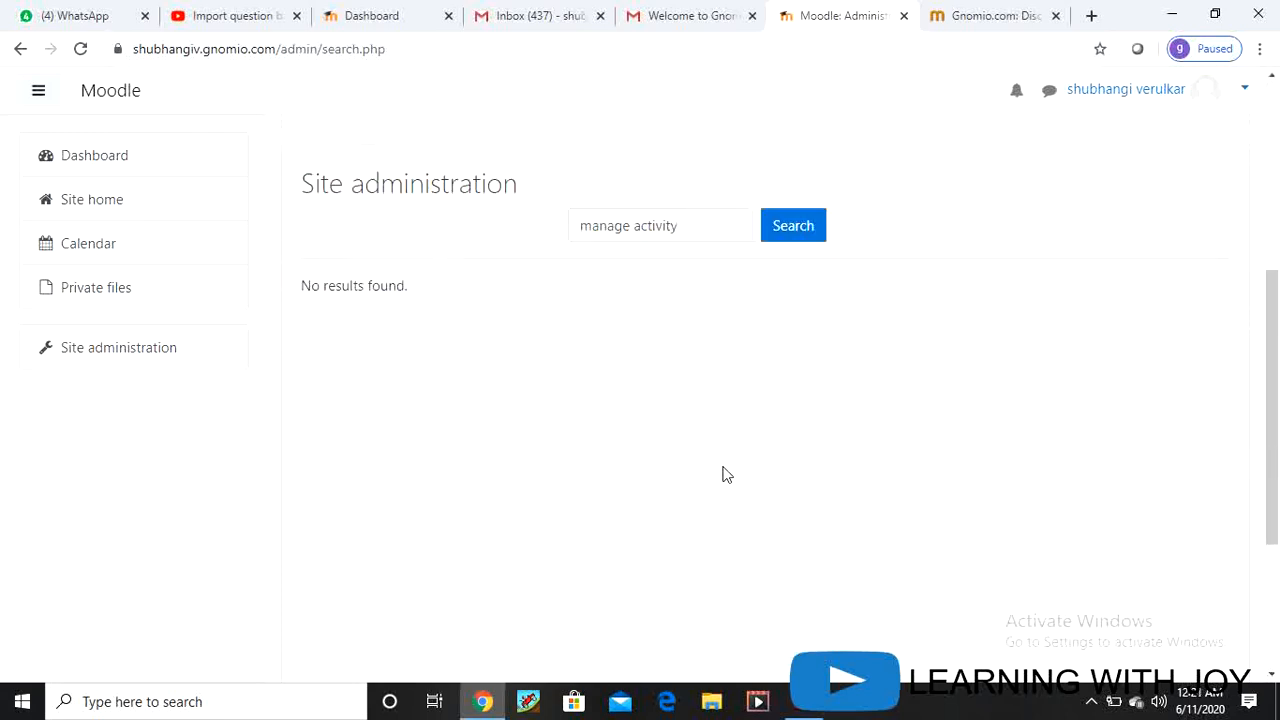
pyautogui.scroll(-1, 723, 474)
pyautogui.scroll(3, 723, 474)
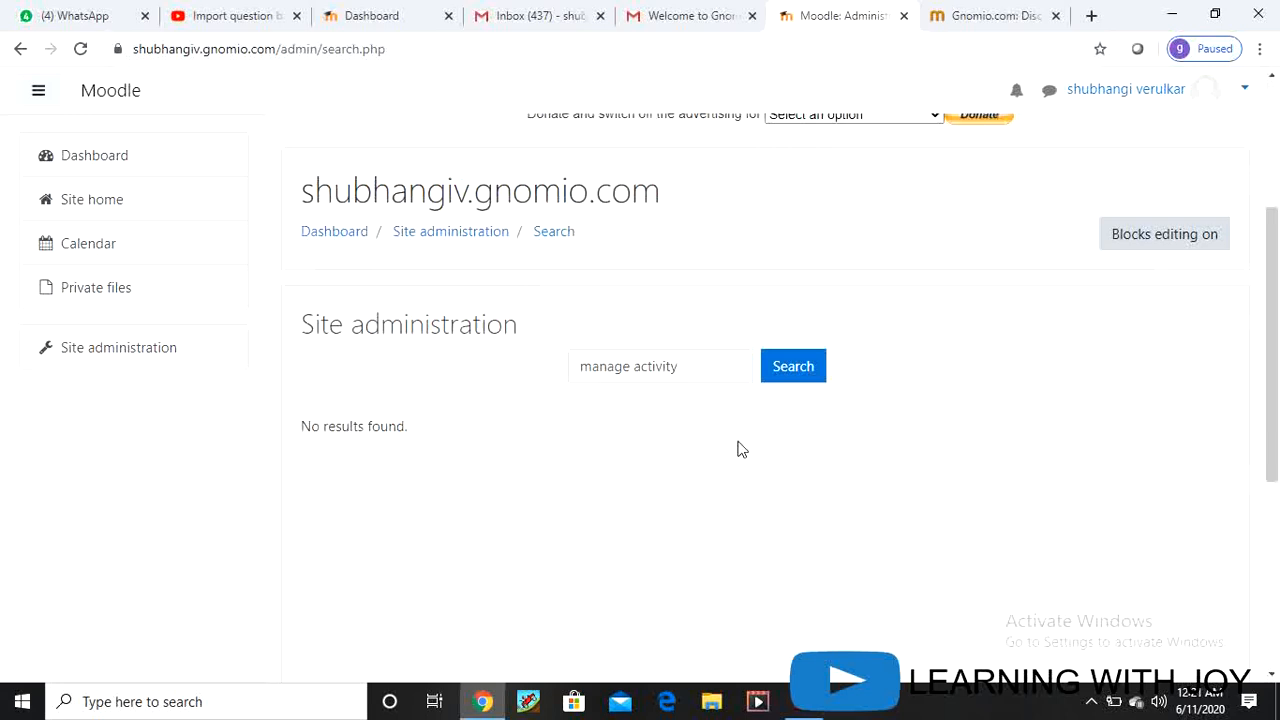
pyautogui.click(785, 368)
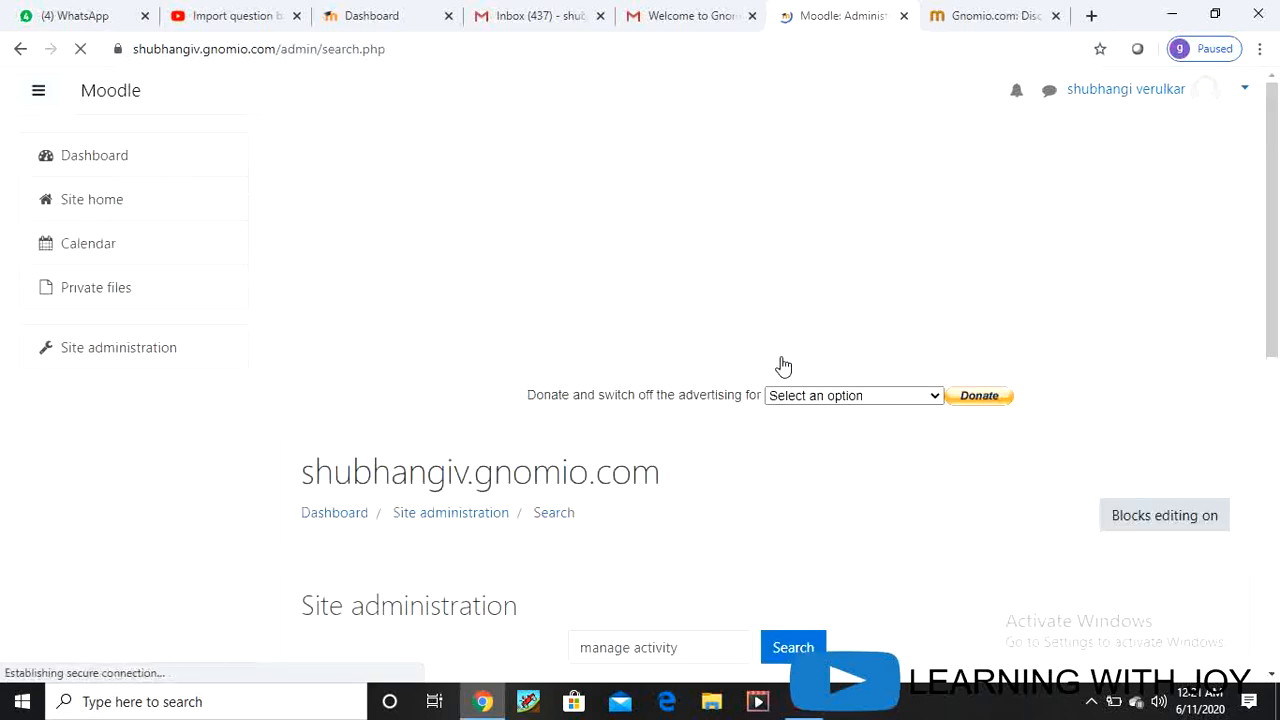
pyautogui.scroll(-1, 790, 450)
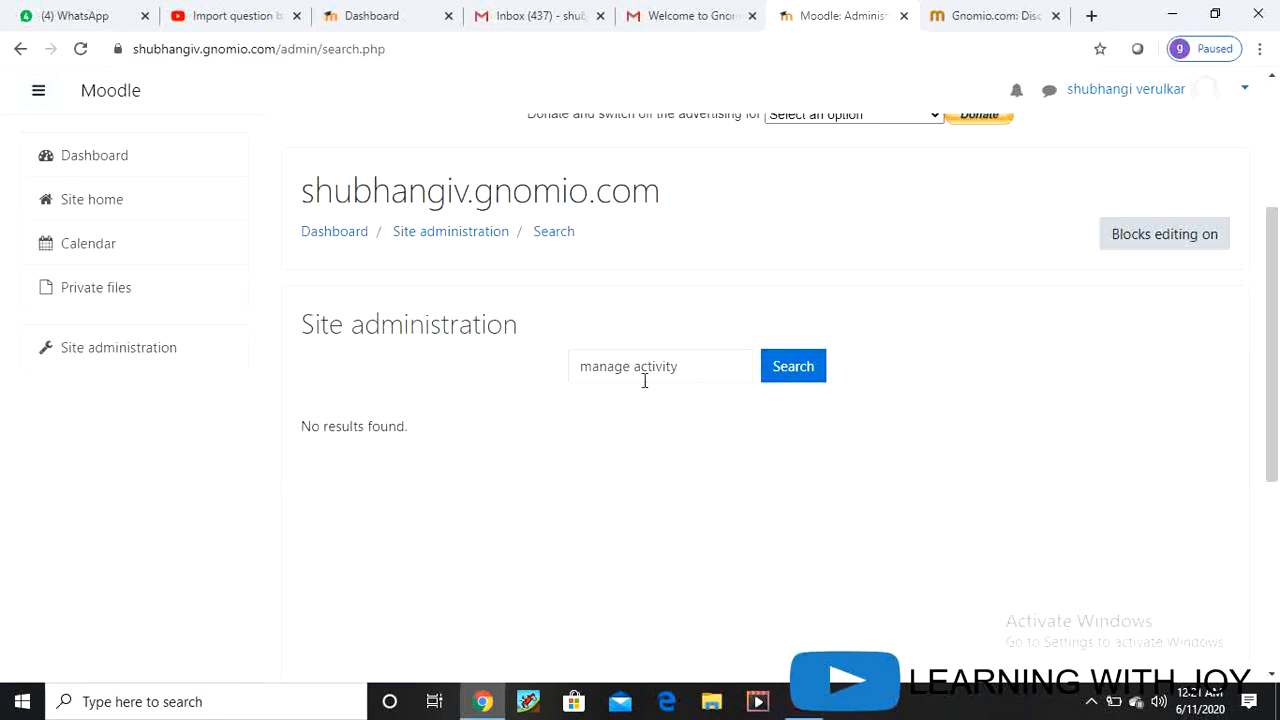
pyautogui.click(677, 368)
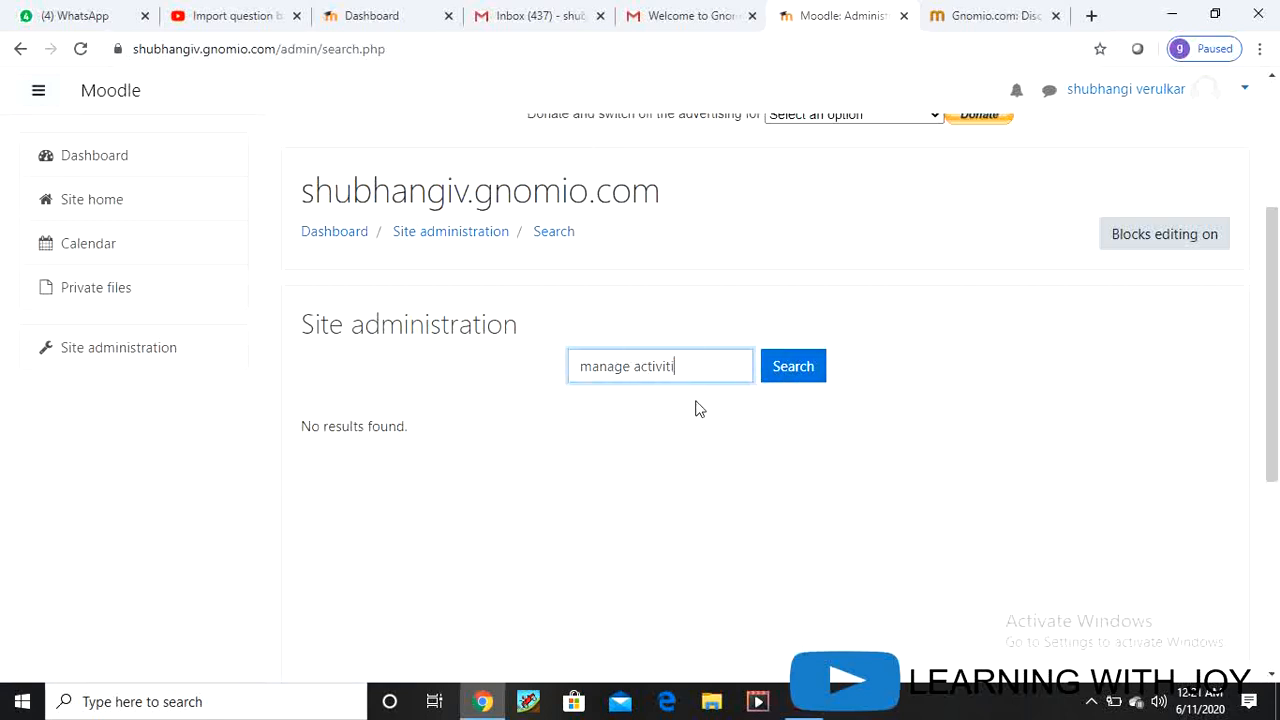
pyautogui.write('es')
pyautogui.click(805, 367)
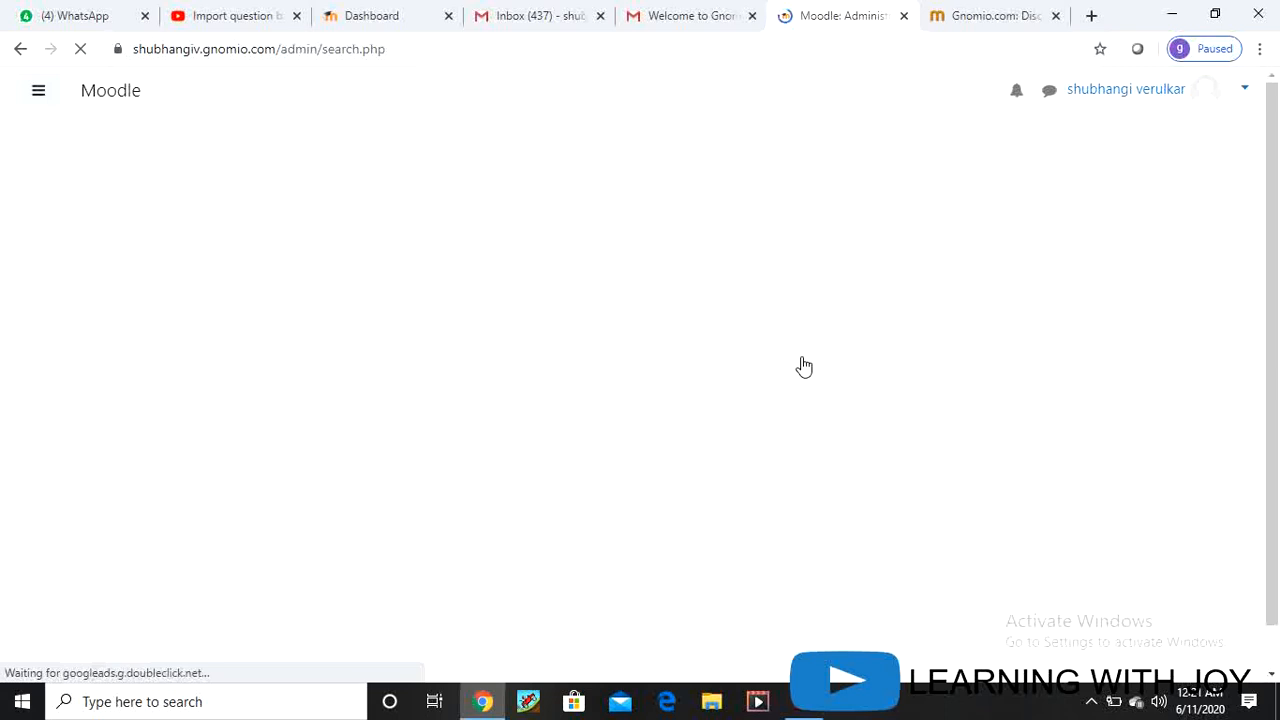
pyautogui.scroll(-5, 800, 443)
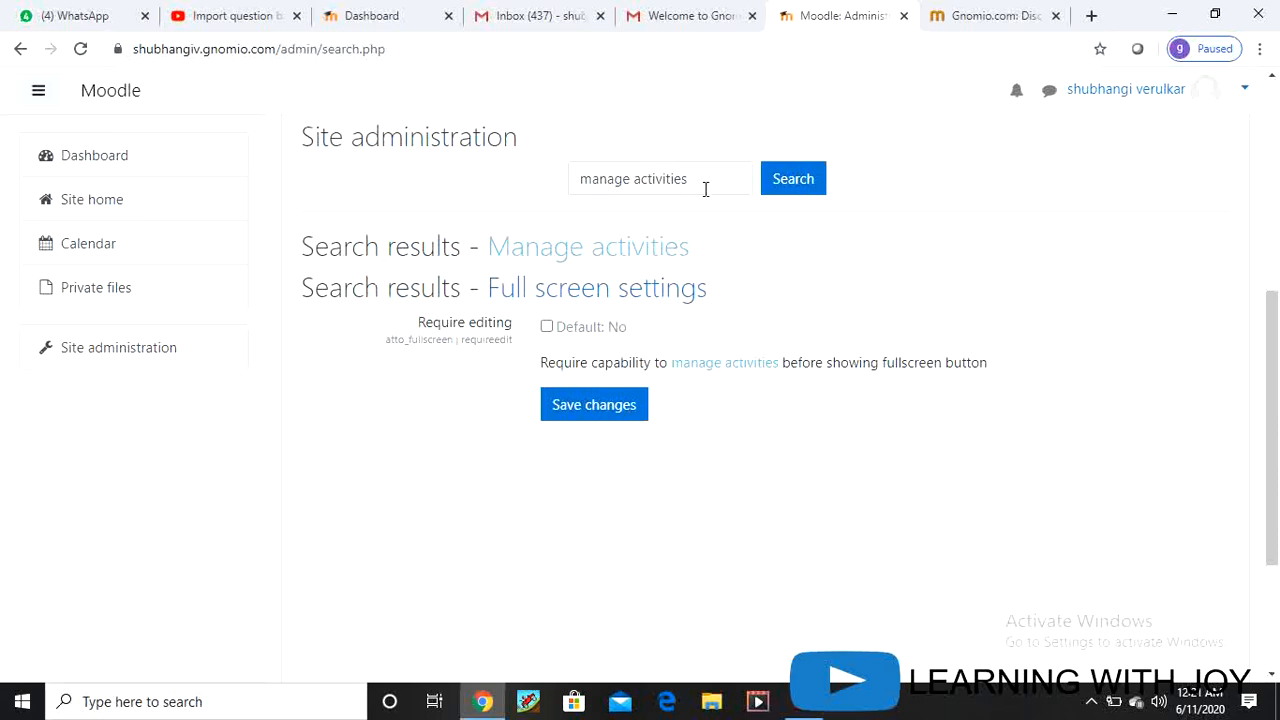
# Step: Make the Attendance module visible in Manage activities, then go to Site home
pyautogui.click(608, 250)
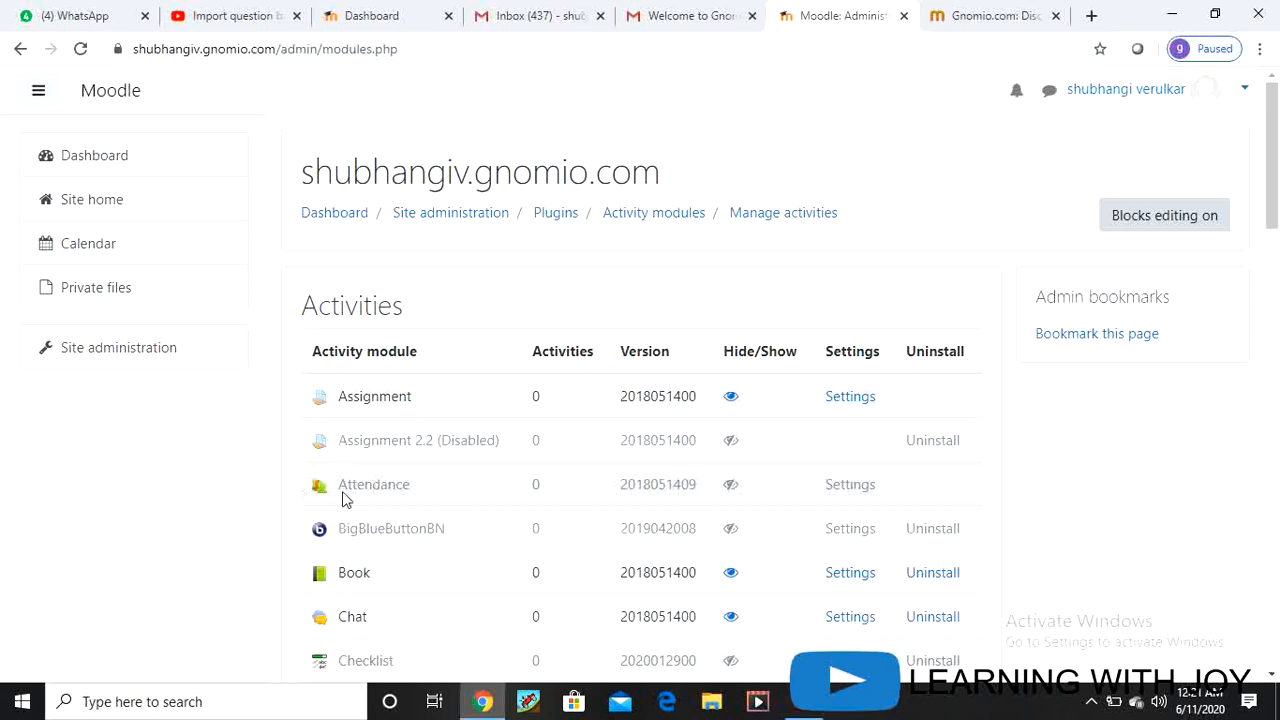
pyautogui.click(731, 486)
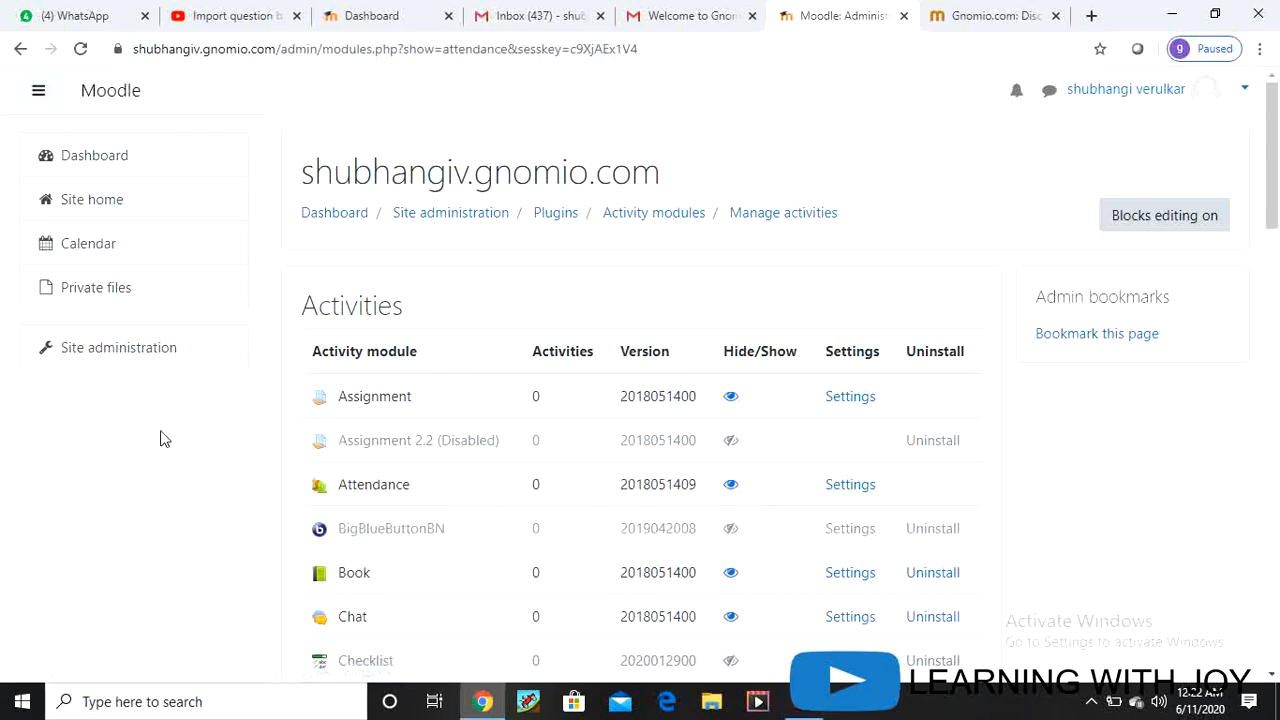
pyautogui.click(83, 204)
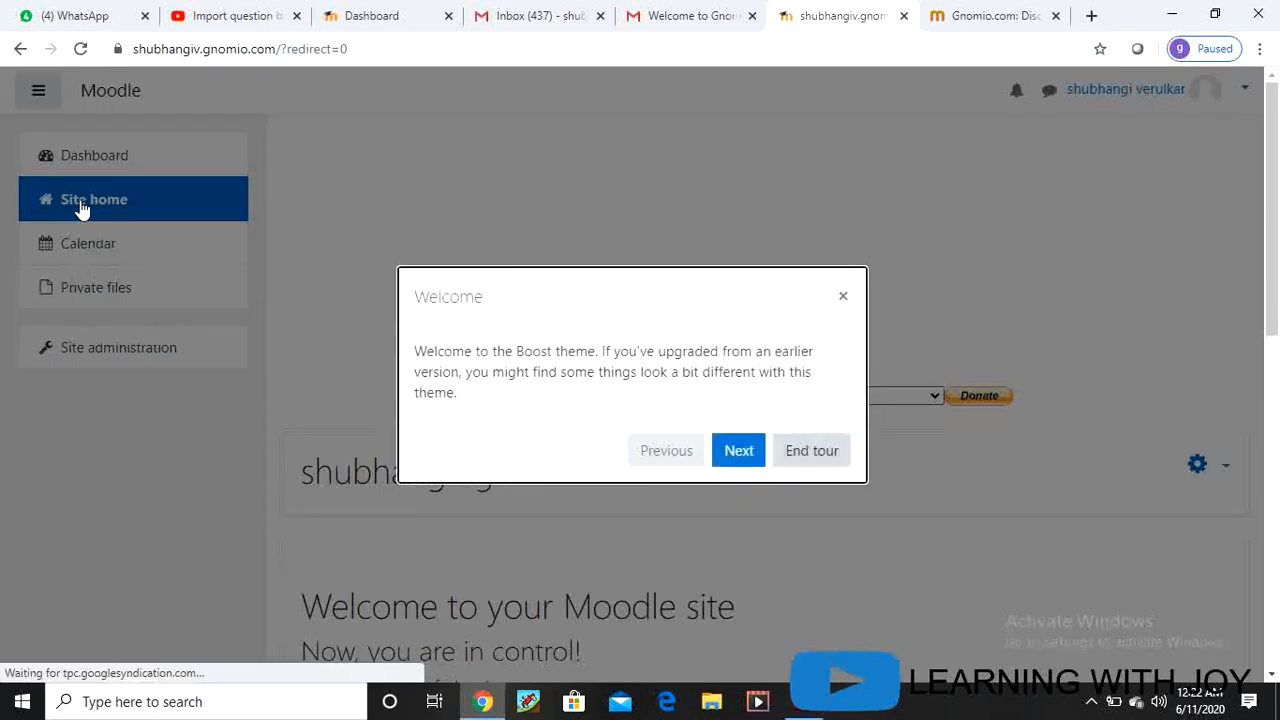
# Step: Dismiss the welcome tour and turn editing on for the site home
pyautogui.click(845, 298)
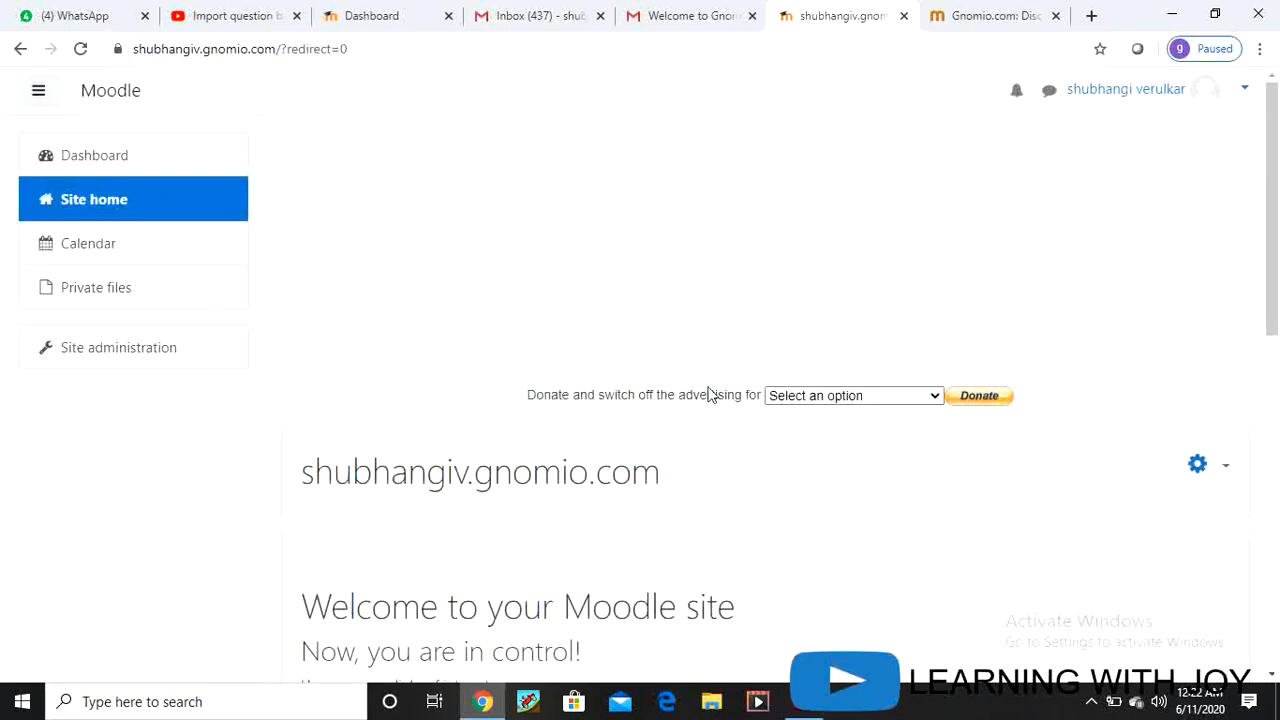
pyautogui.scroll(-8, 610, 368)
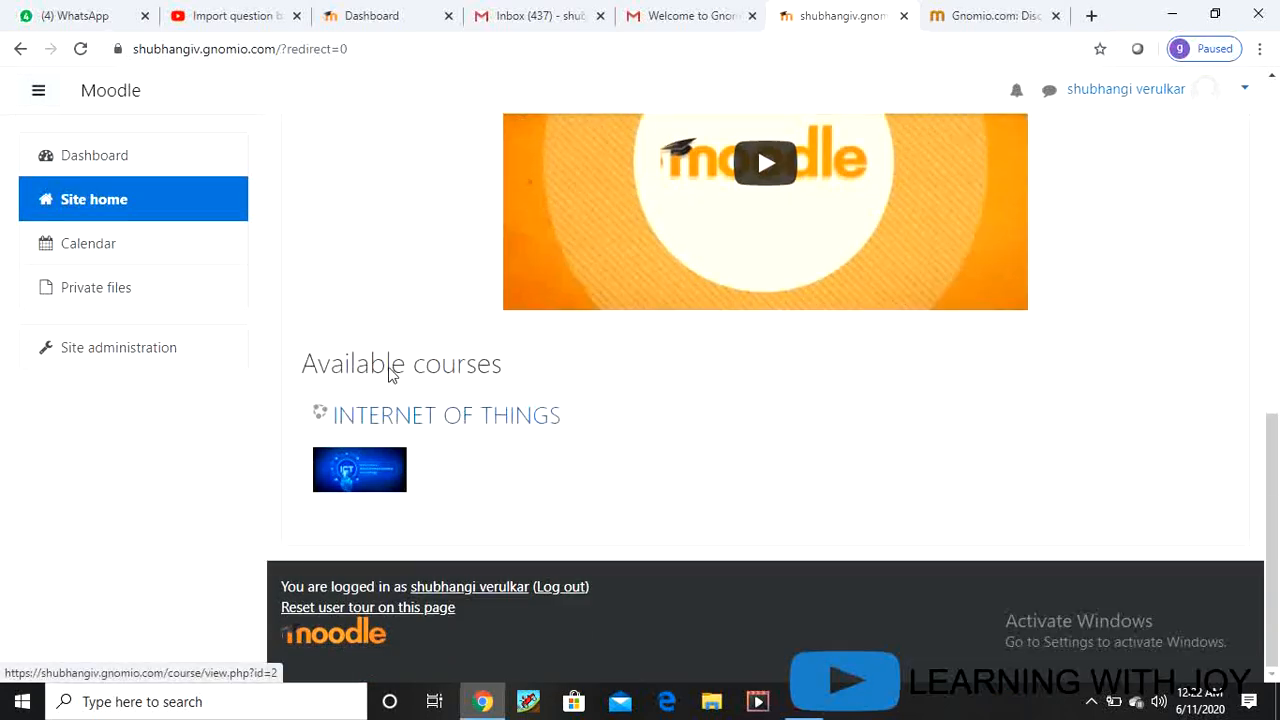
pyautogui.scroll(2, 697, 444)
pyautogui.scroll(5, 697, 444)
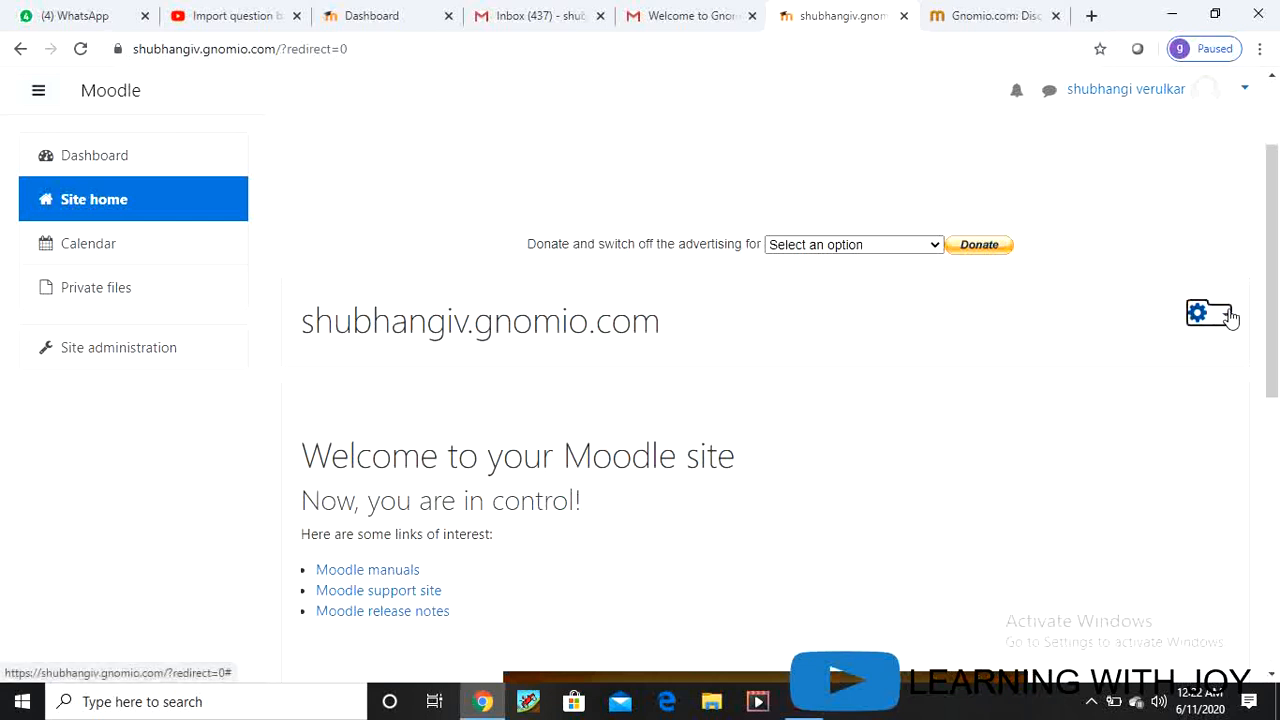
pyautogui.click(1228, 315)
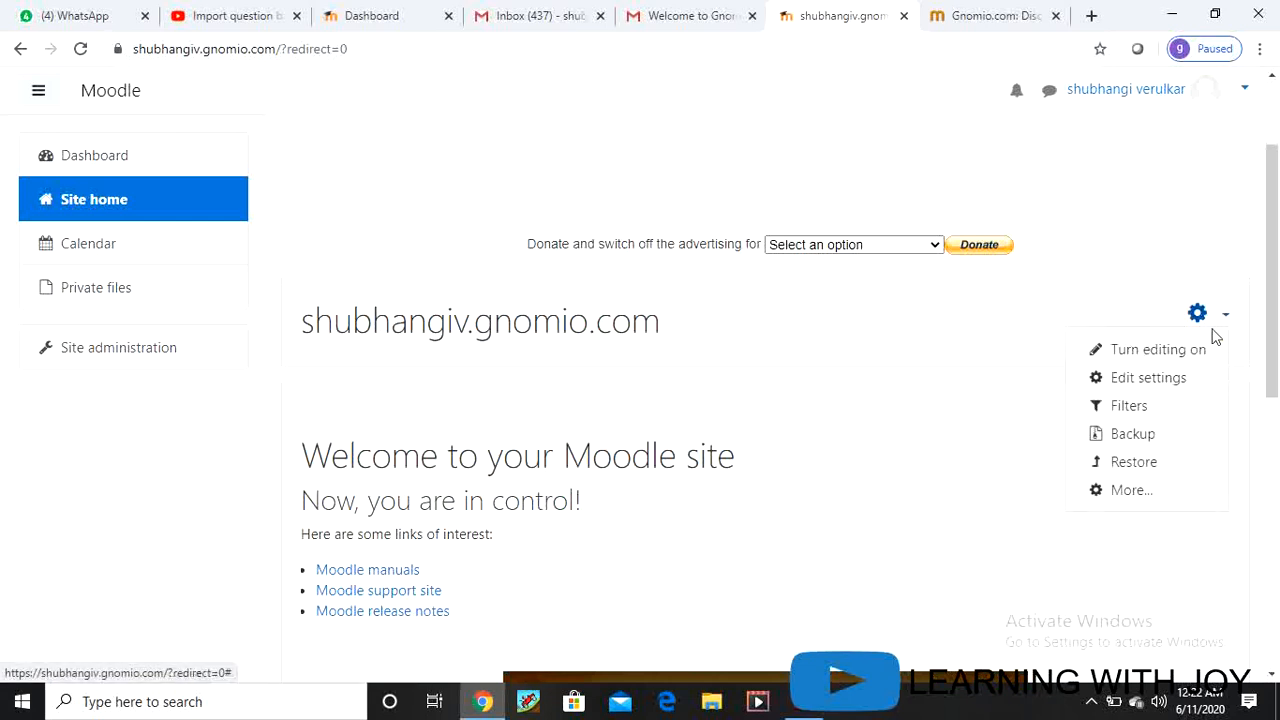
pyautogui.click(1163, 352)
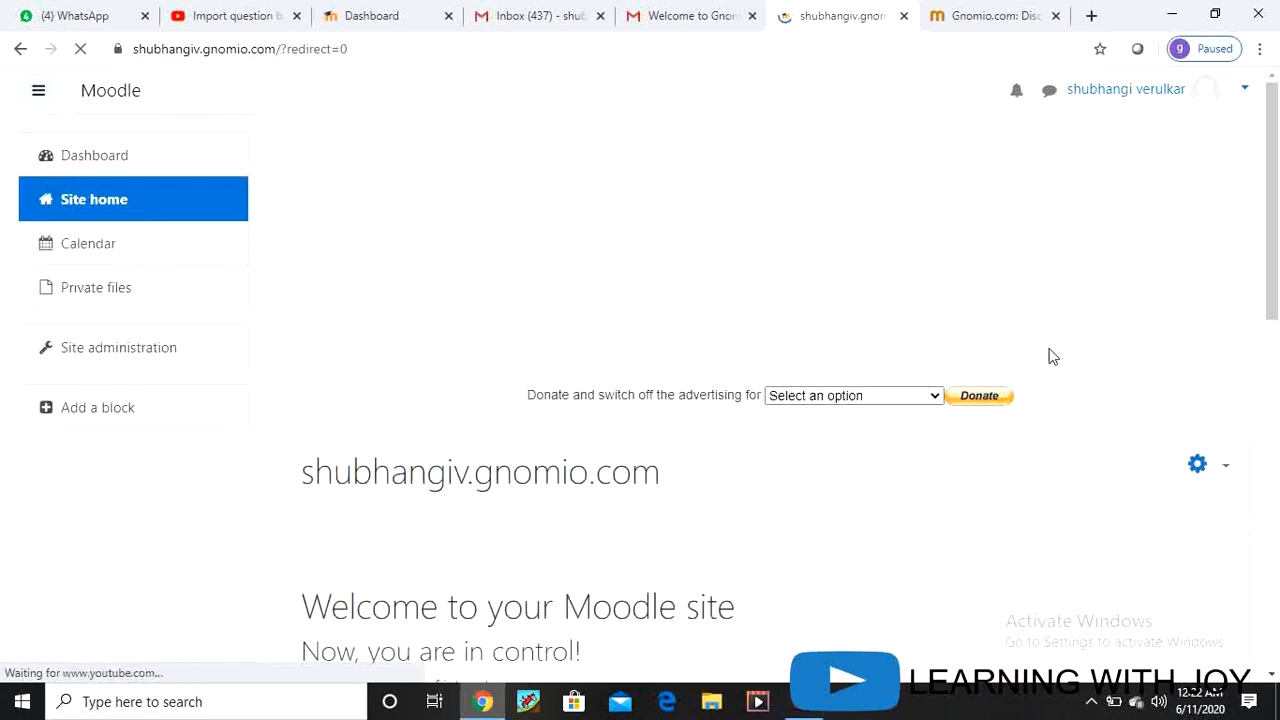
# Step: Open the INTERNET OF THINGS course and scroll down to its Topic sections
pyautogui.scroll(-4, 1060, 392)
pyautogui.scroll(-4, 1060, 392)
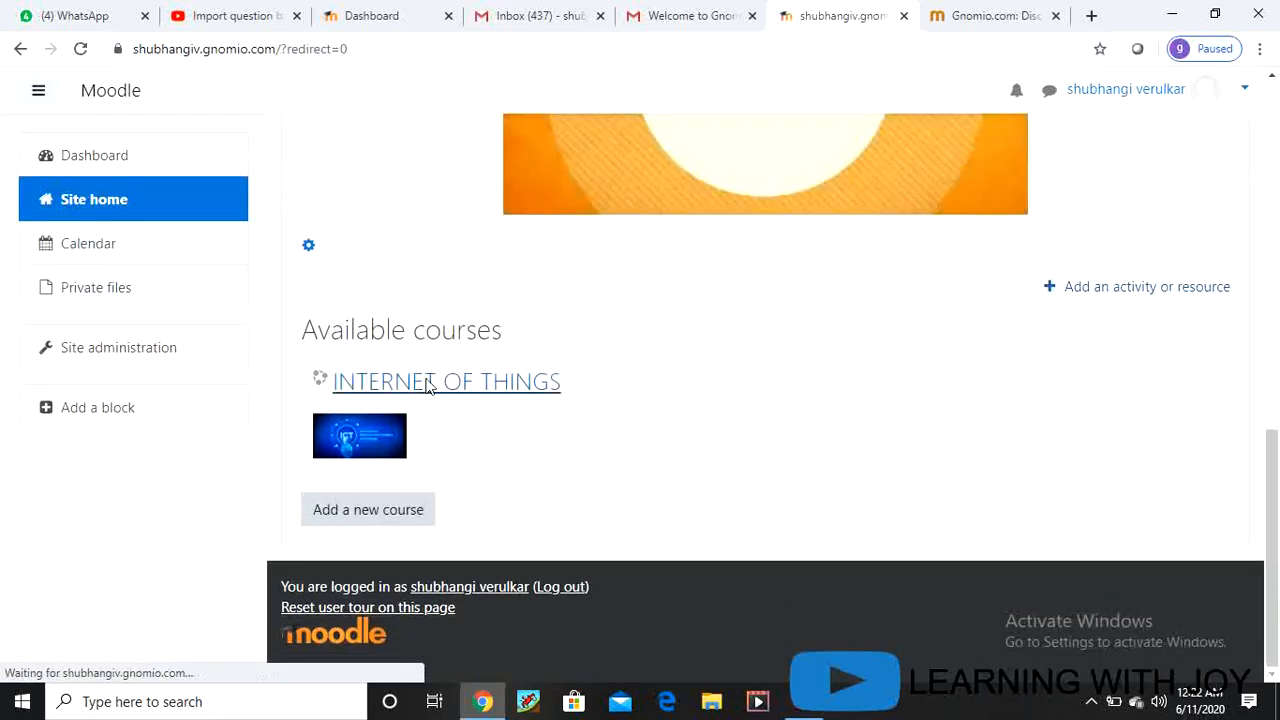
pyautogui.click(428, 385)
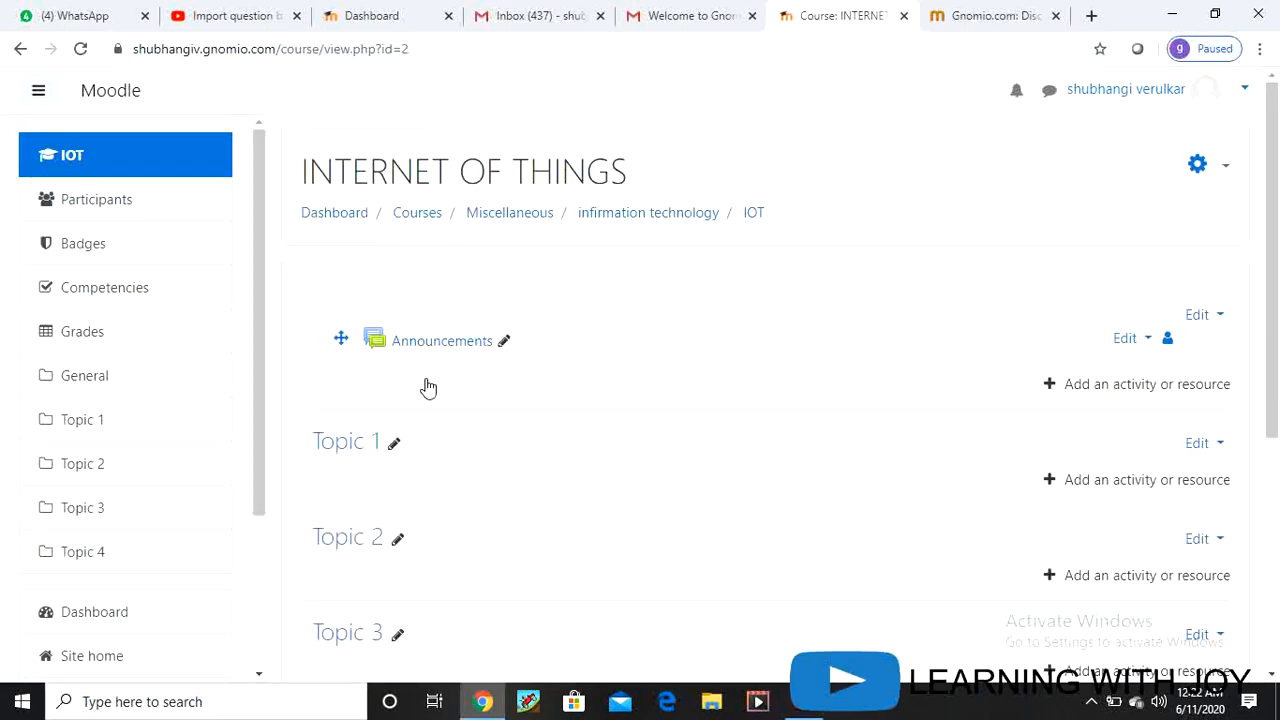
pyautogui.click(1228, 170)
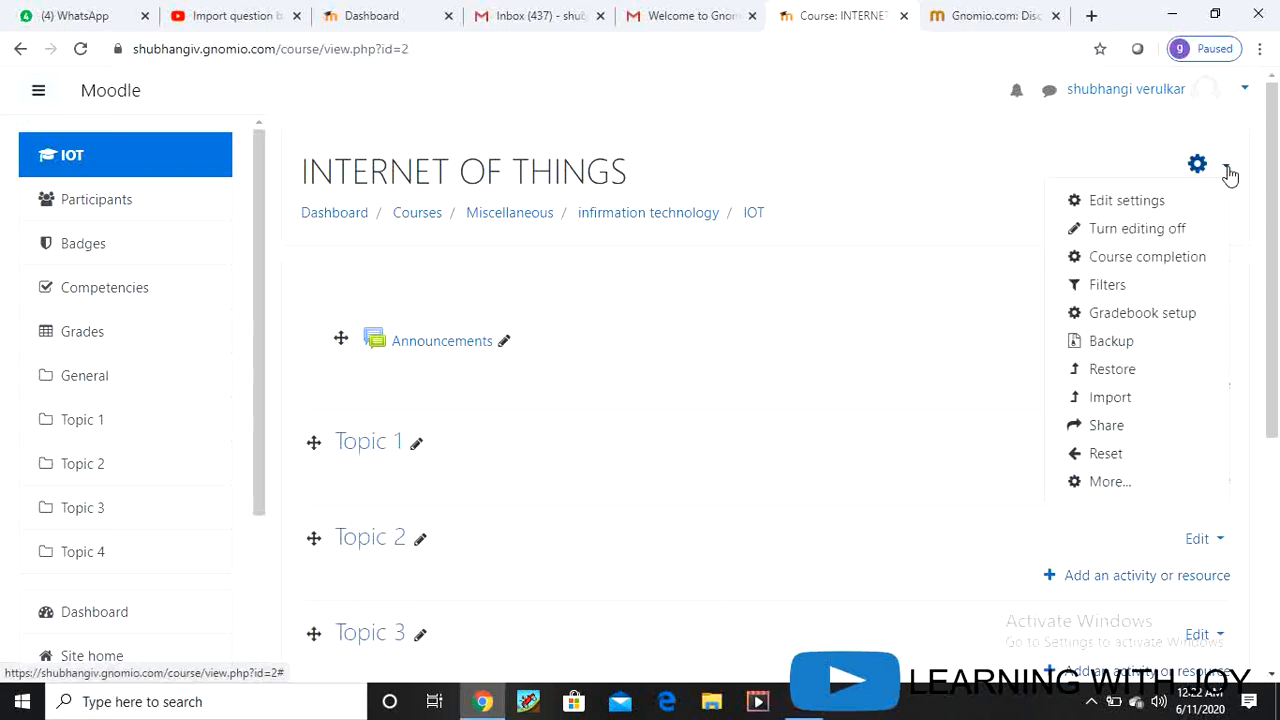
pyautogui.click(1135, 230)
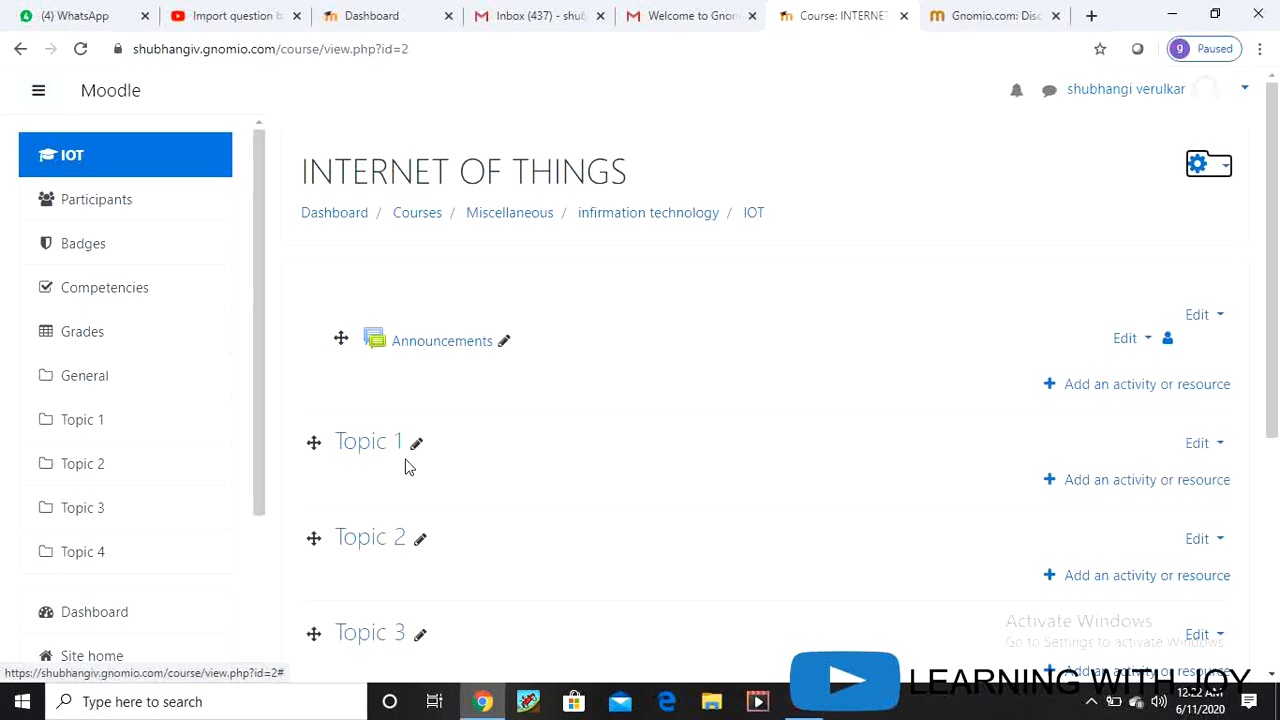
pyautogui.scroll(-2, 577, 463)
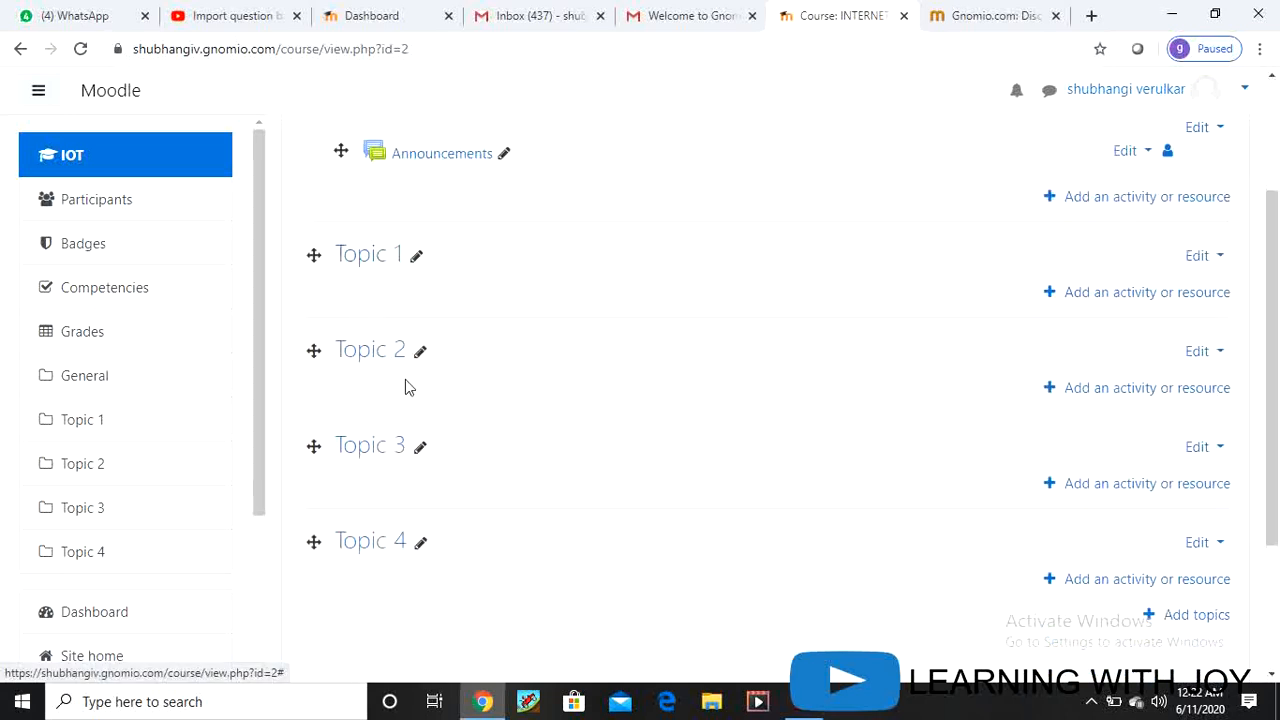
# Step: Choose Attendance in the activity chooser for Topic 1 and add it
pyautogui.click(1092, 297)
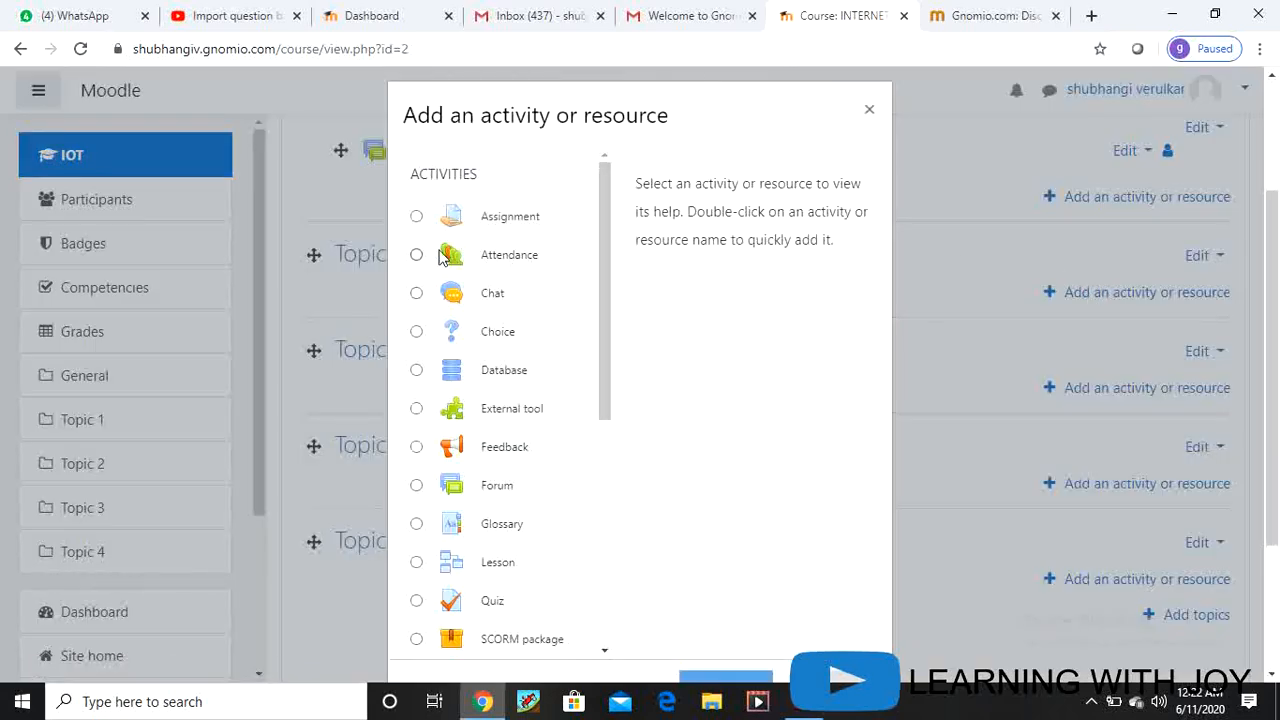
pyautogui.click(416, 258)
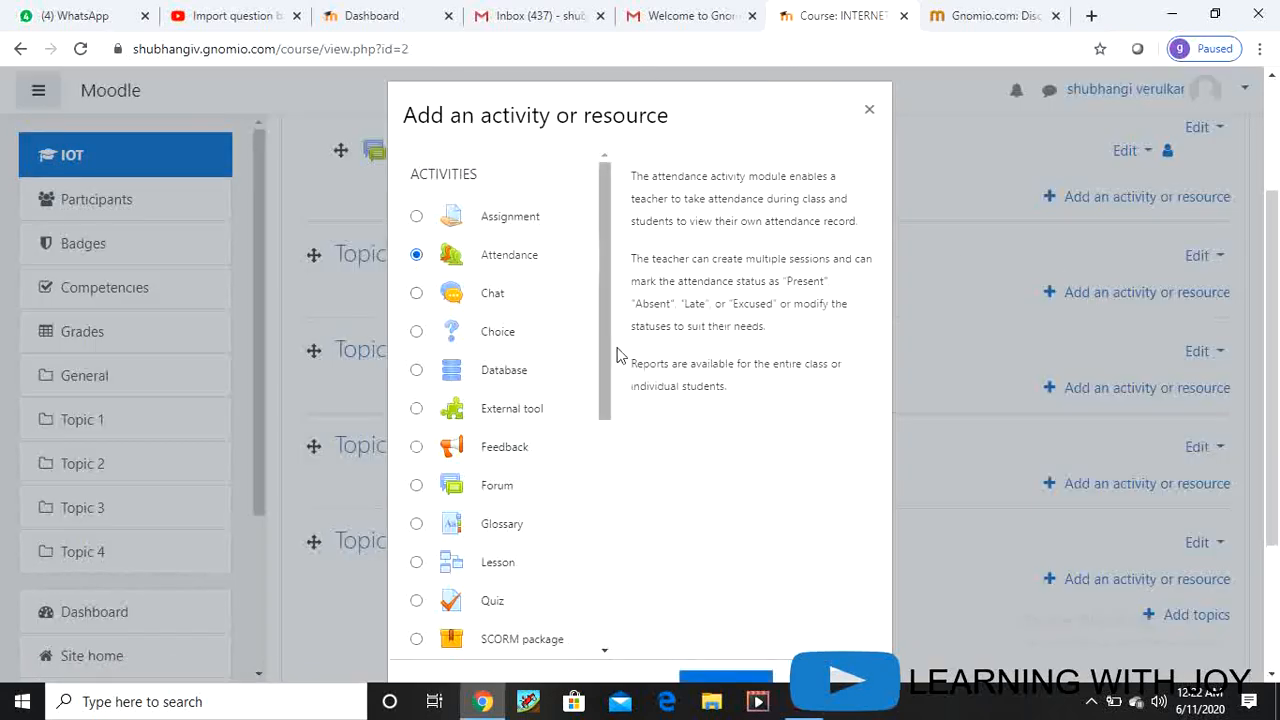
pyautogui.scroll(-3, 669, 486)
pyautogui.scroll(3, 515, 245)
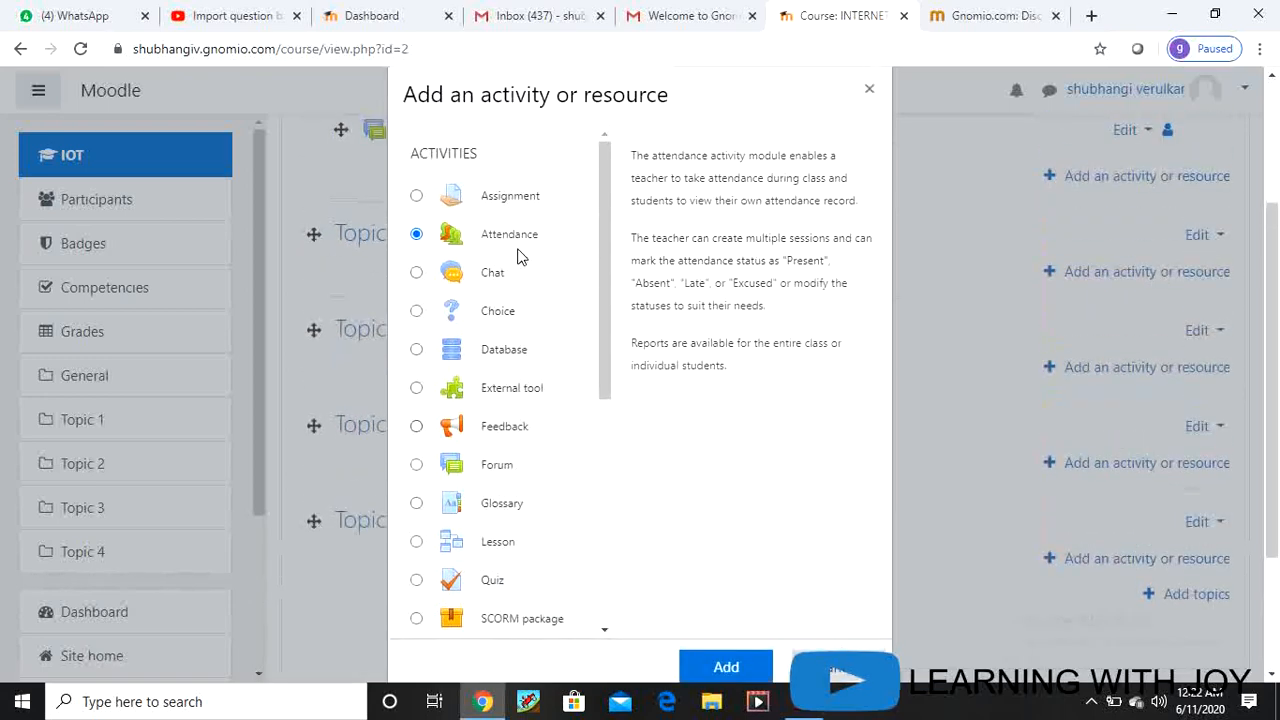
pyautogui.scroll(-3, 666, 477)
pyautogui.click(740, 480)
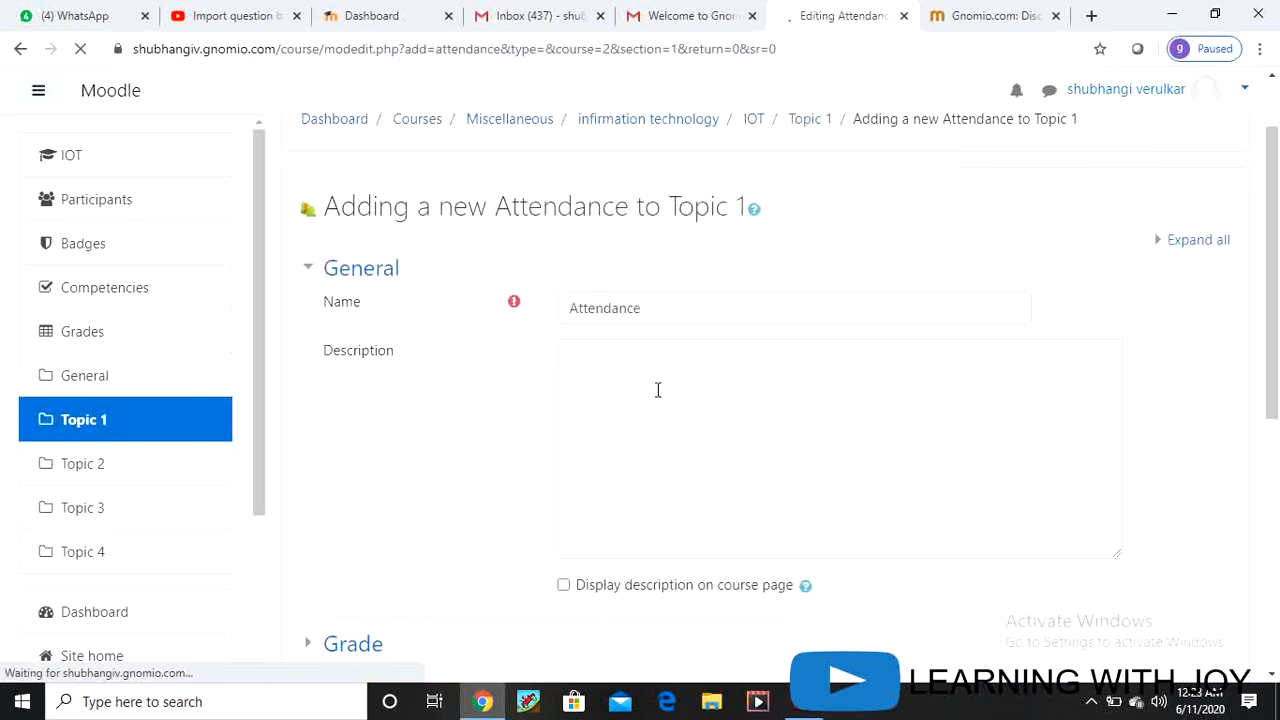
# Step: Describe the activity as 'Attendence for unit 1 of IOT', display it on the course page, and save
pyautogui.click(617, 440)
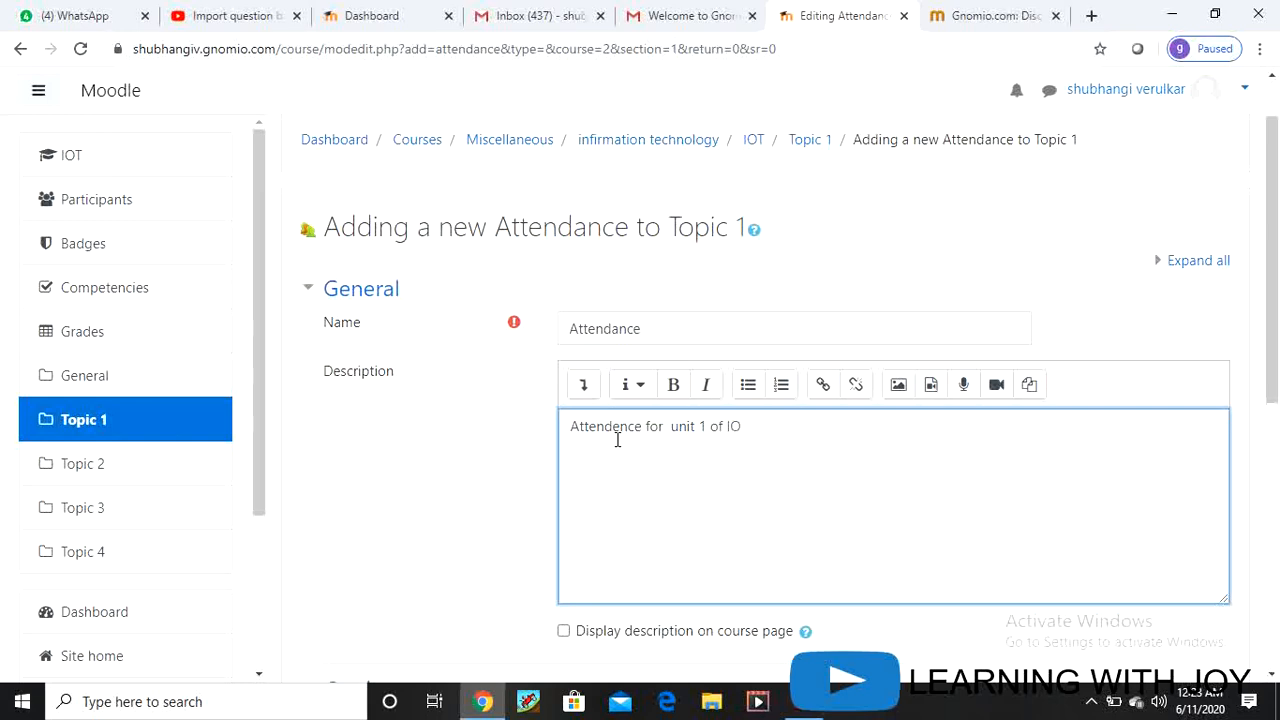
pyautogui.scroll(-3, 766, 480)
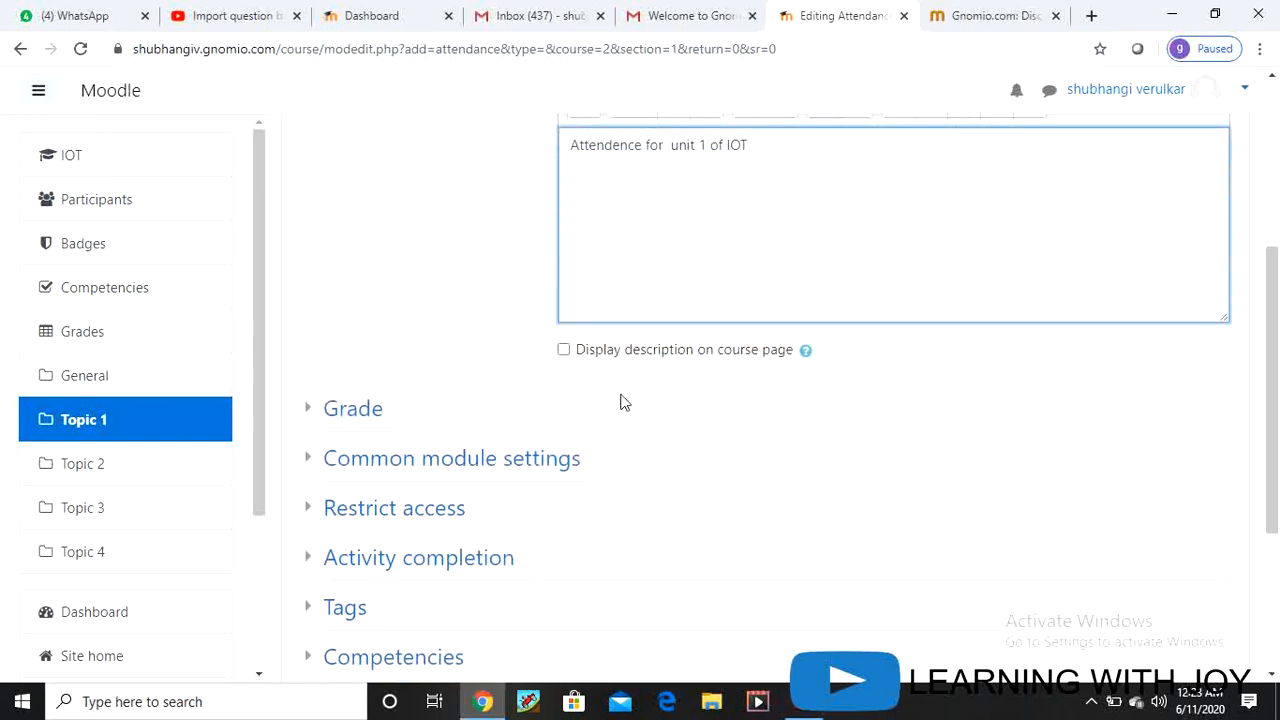
pyautogui.click(564, 349)
pyautogui.scroll(-3, 811, 400)
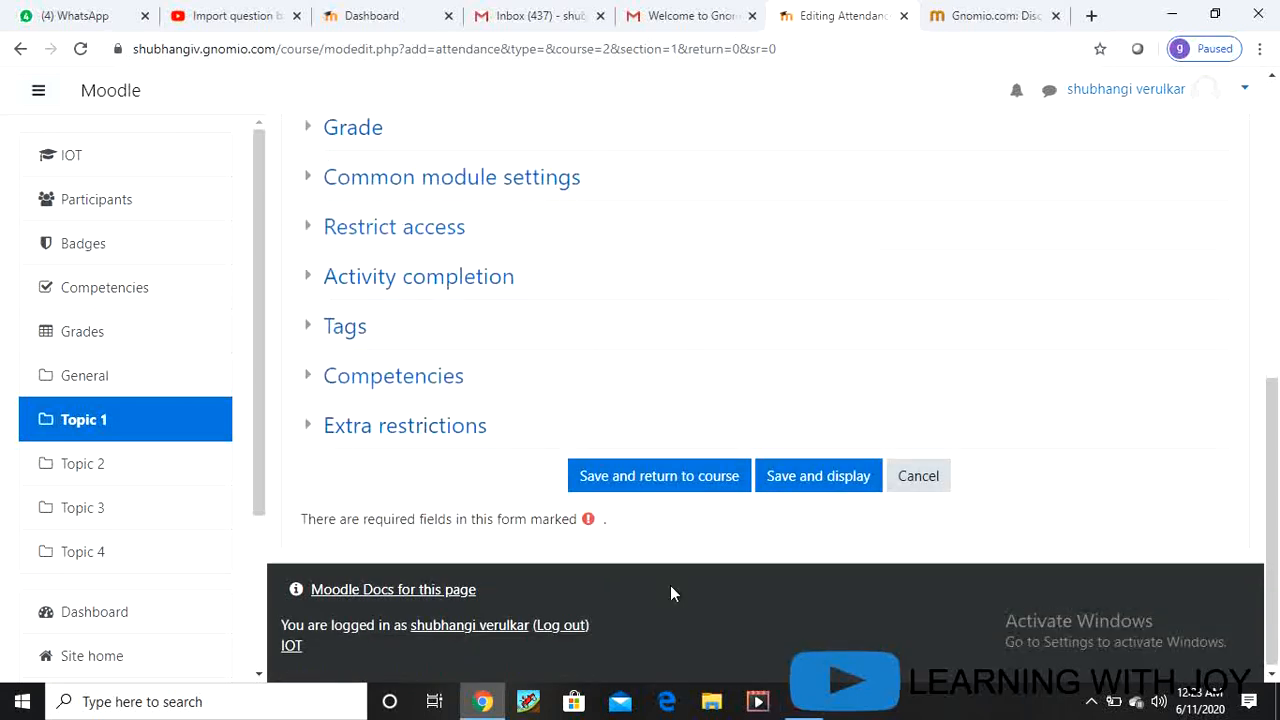
pyautogui.click(678, 481)
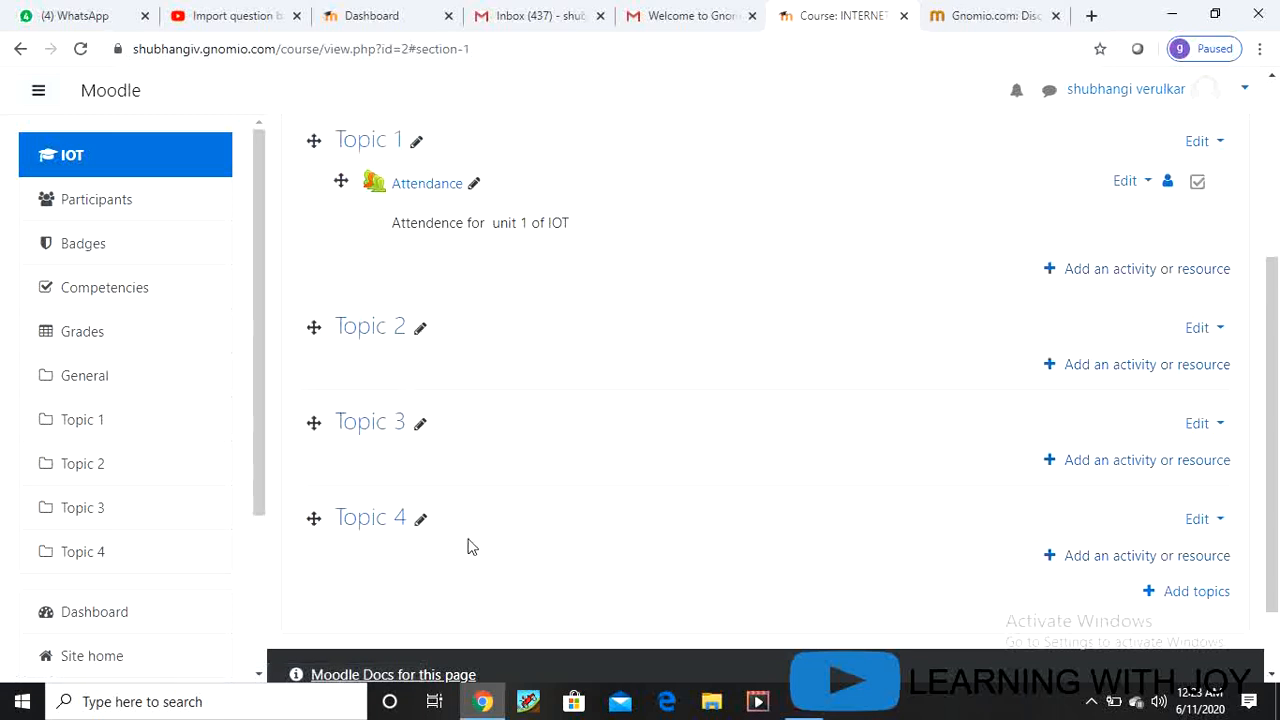
# Step: Open the Attendance activity in Topic 1 and go to its Add session page
pyautogui.scroll(2, 473, 500)
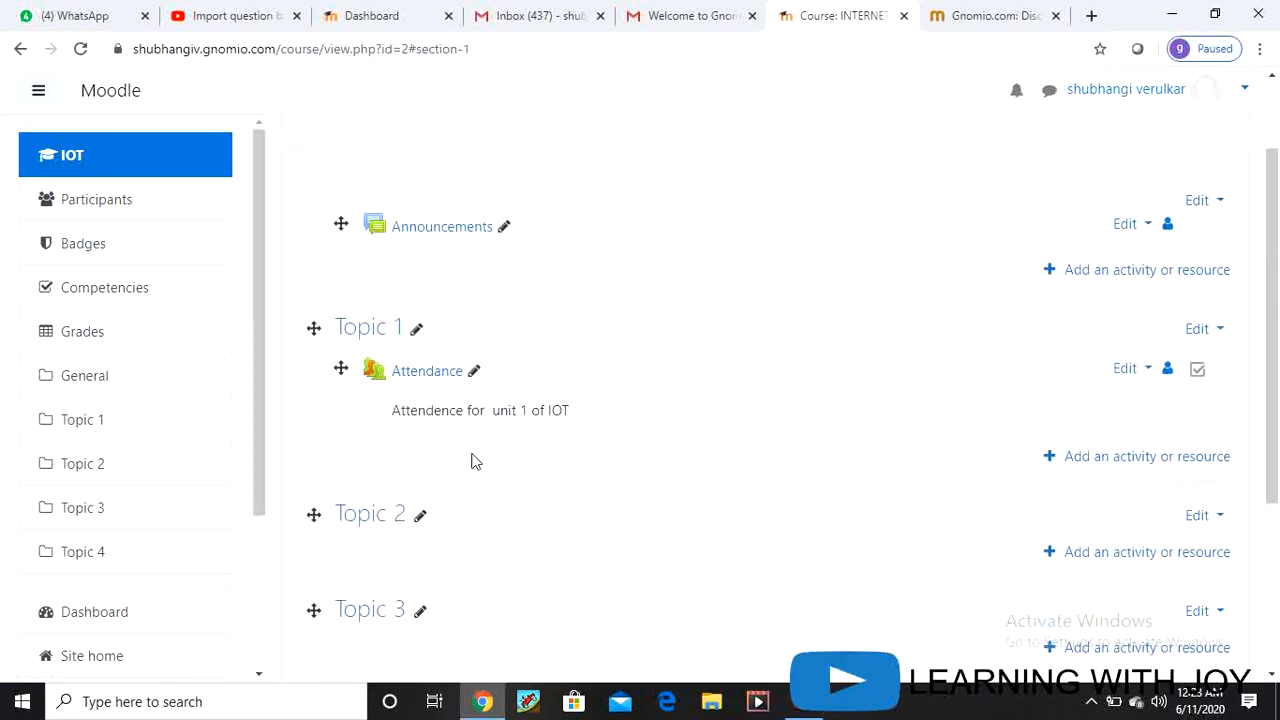
pyautogui.click(418, 380)
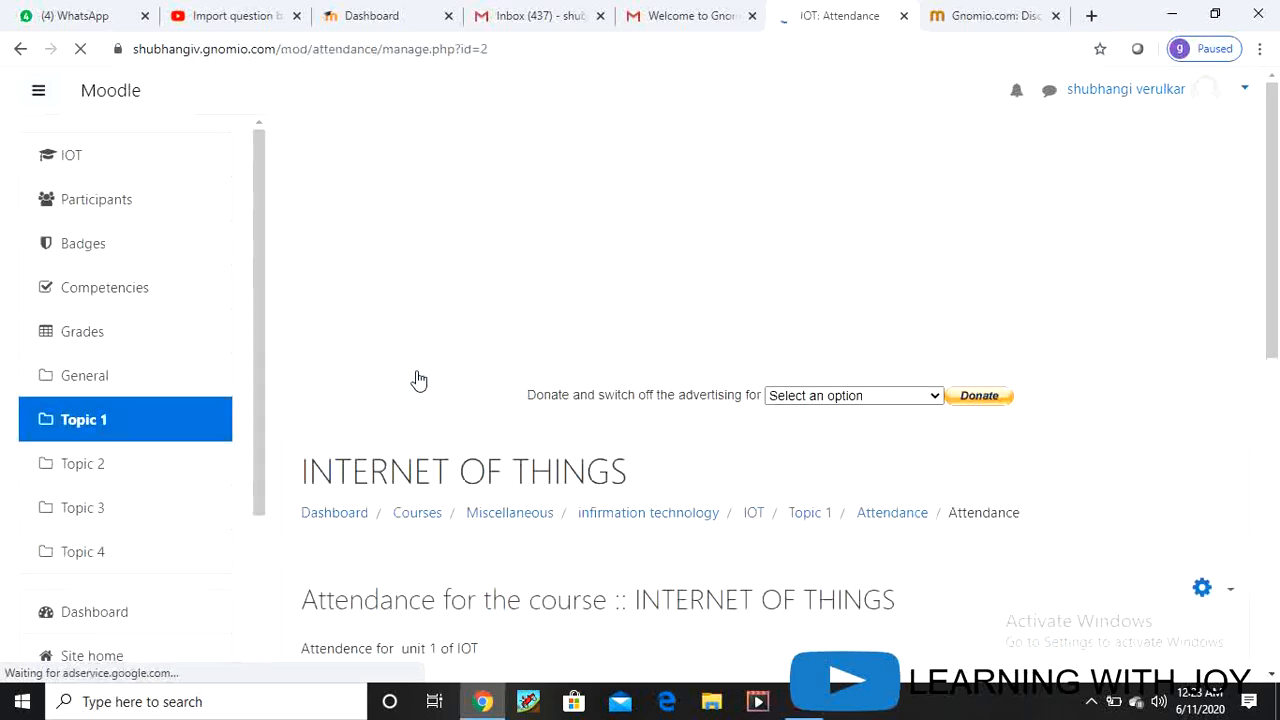
pyautogui.scroll(-3, 640, 396)
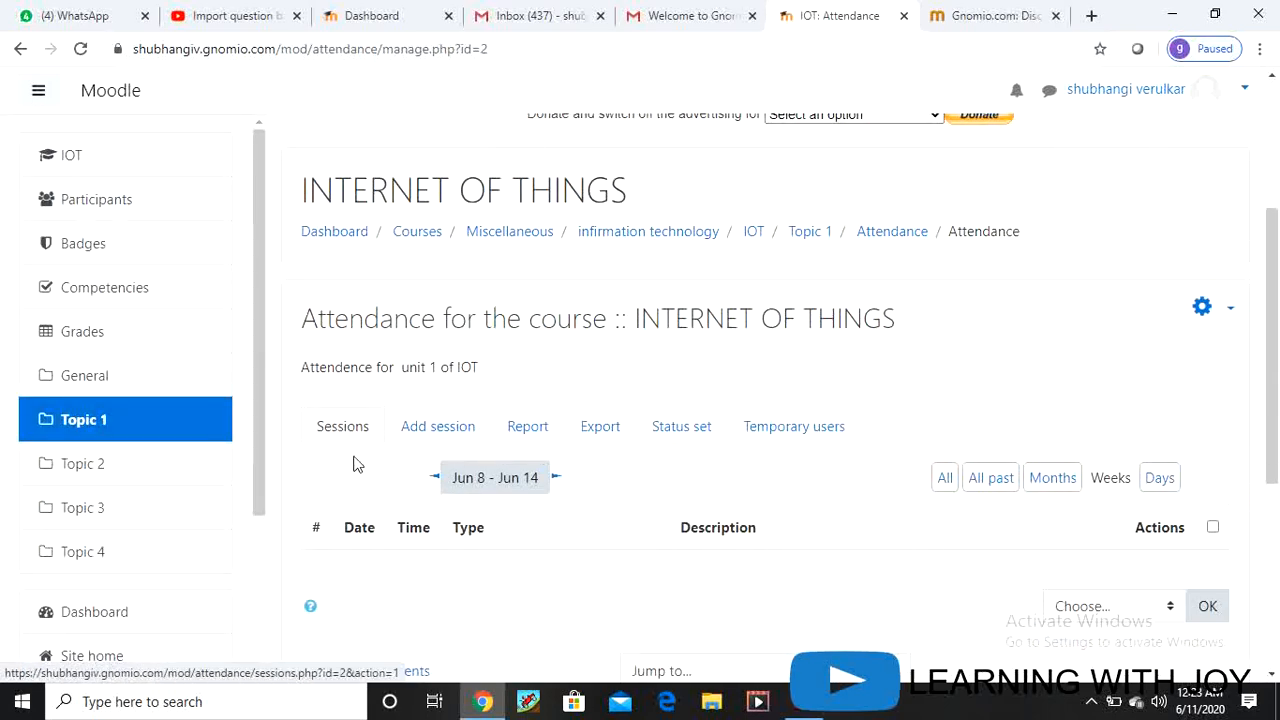
pyautogui.click(437, 442)
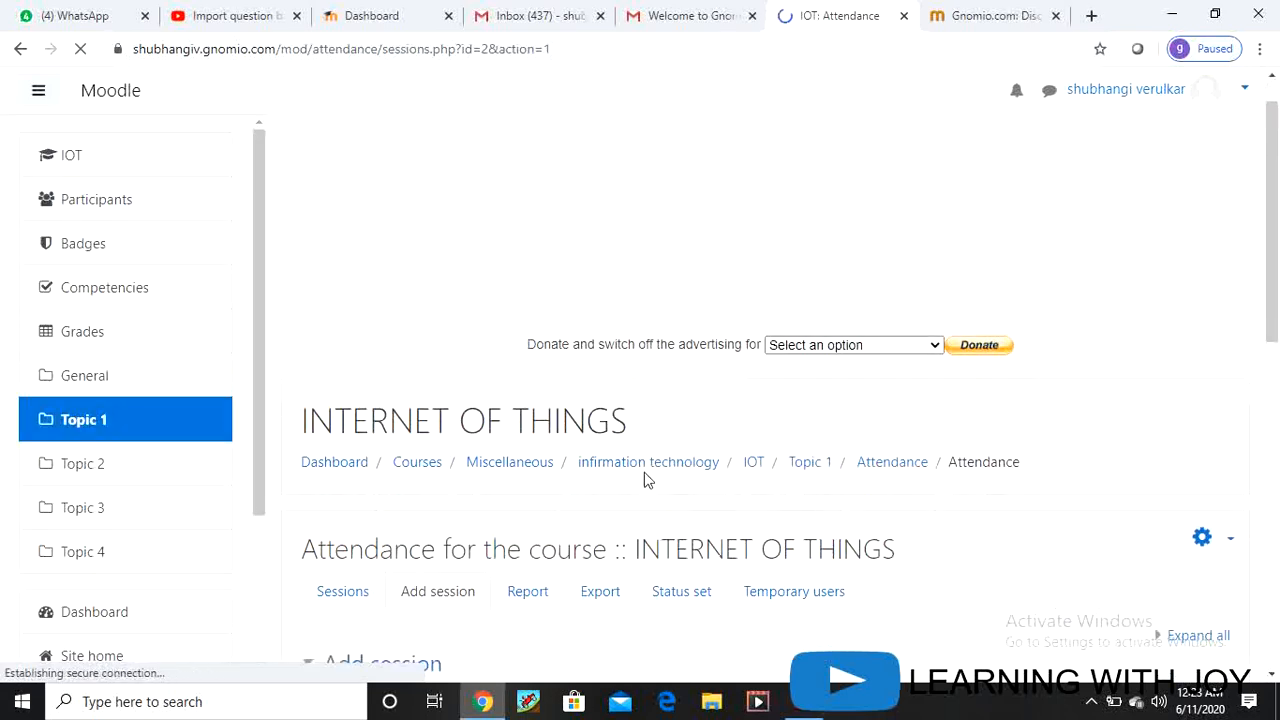
# Step: Set the session time from 12:00 to 01:00 with description 'lecture 1'
pyautogui.scroll(-3, 645, 480)
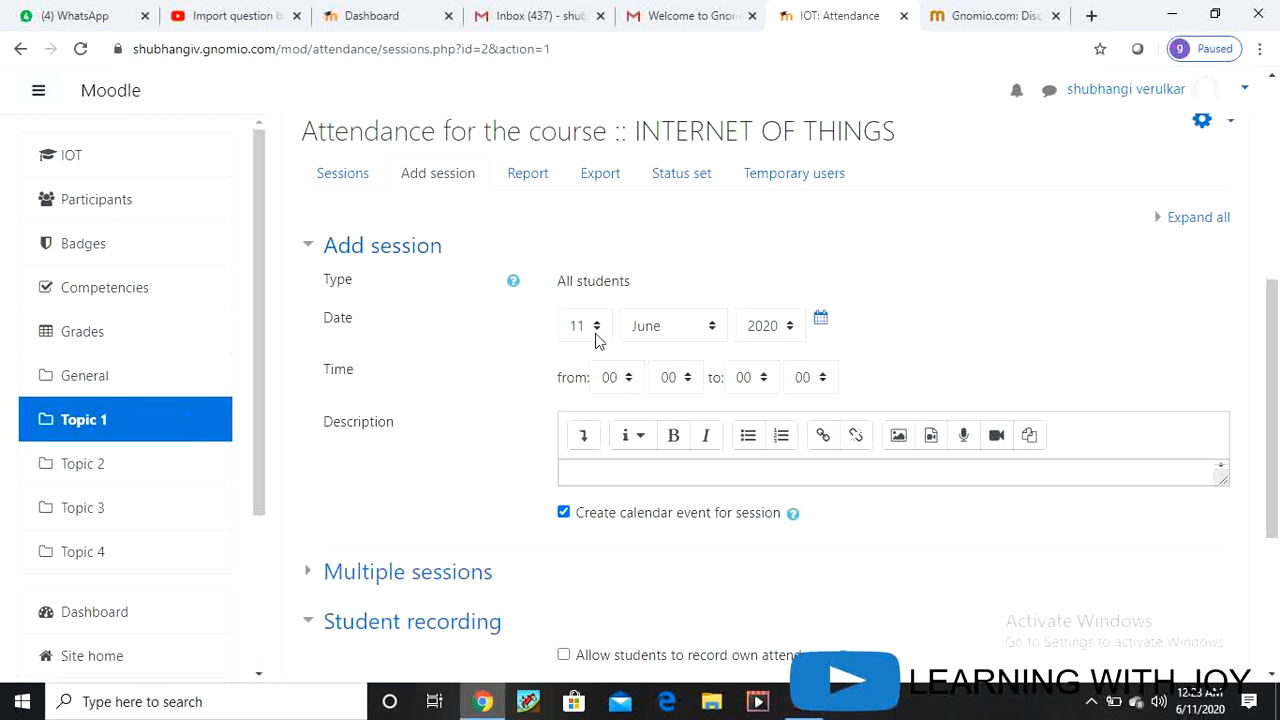
pyautogui.click(632, 386)
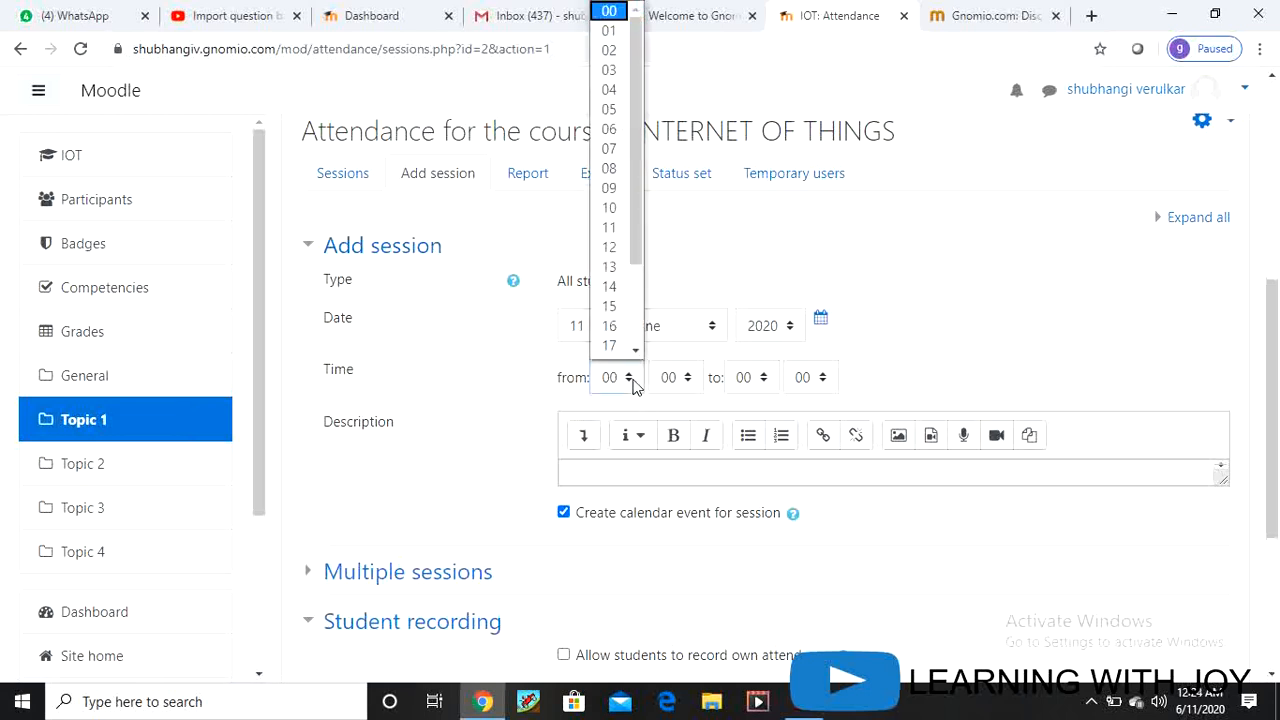
pyautogui.click(616, 251)
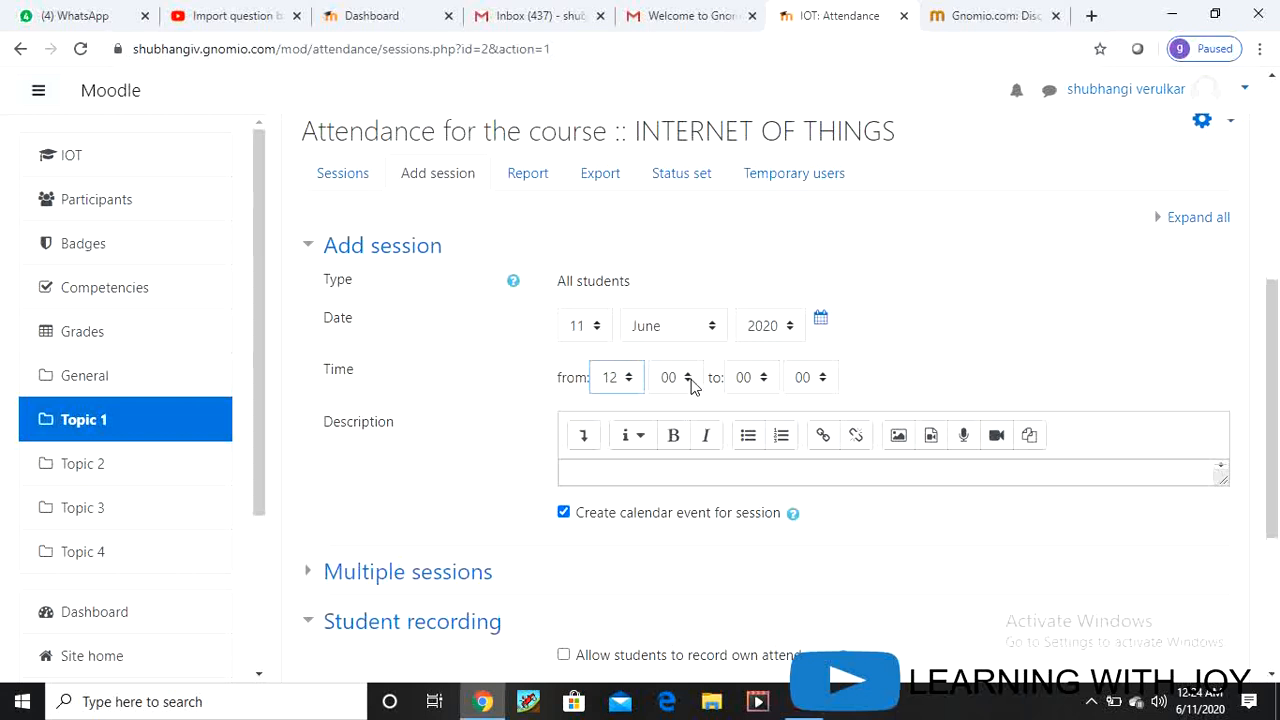
pyautogui.click(690, 382)
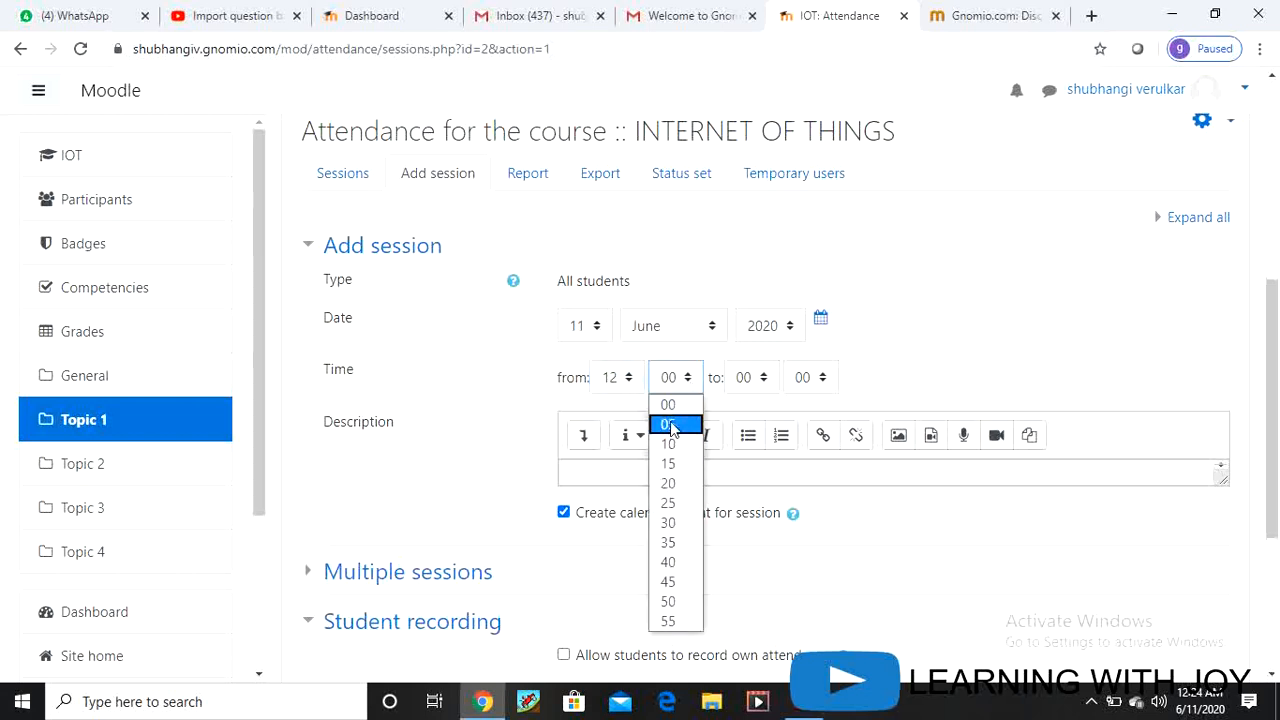
pyautogui.click(669, 406)
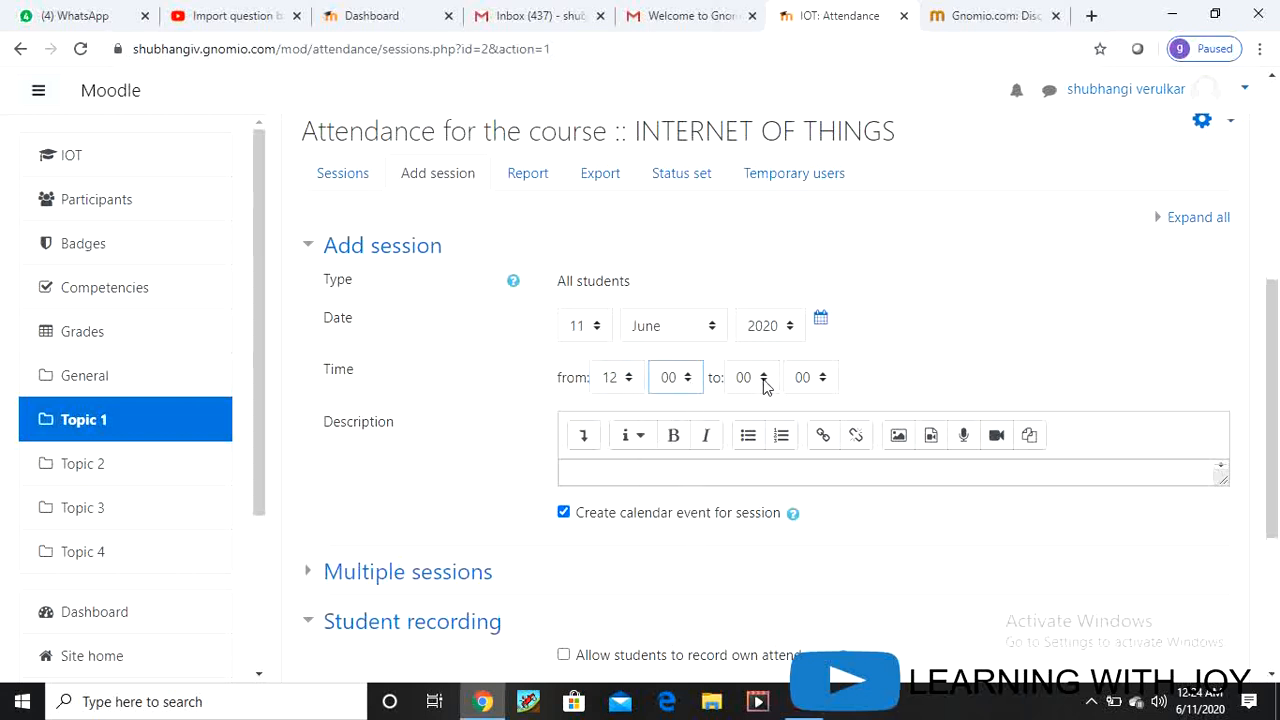
pyautogui.click(763, 380)
pyautogui.click(746, 50)
pyautogui.click(618, 474)
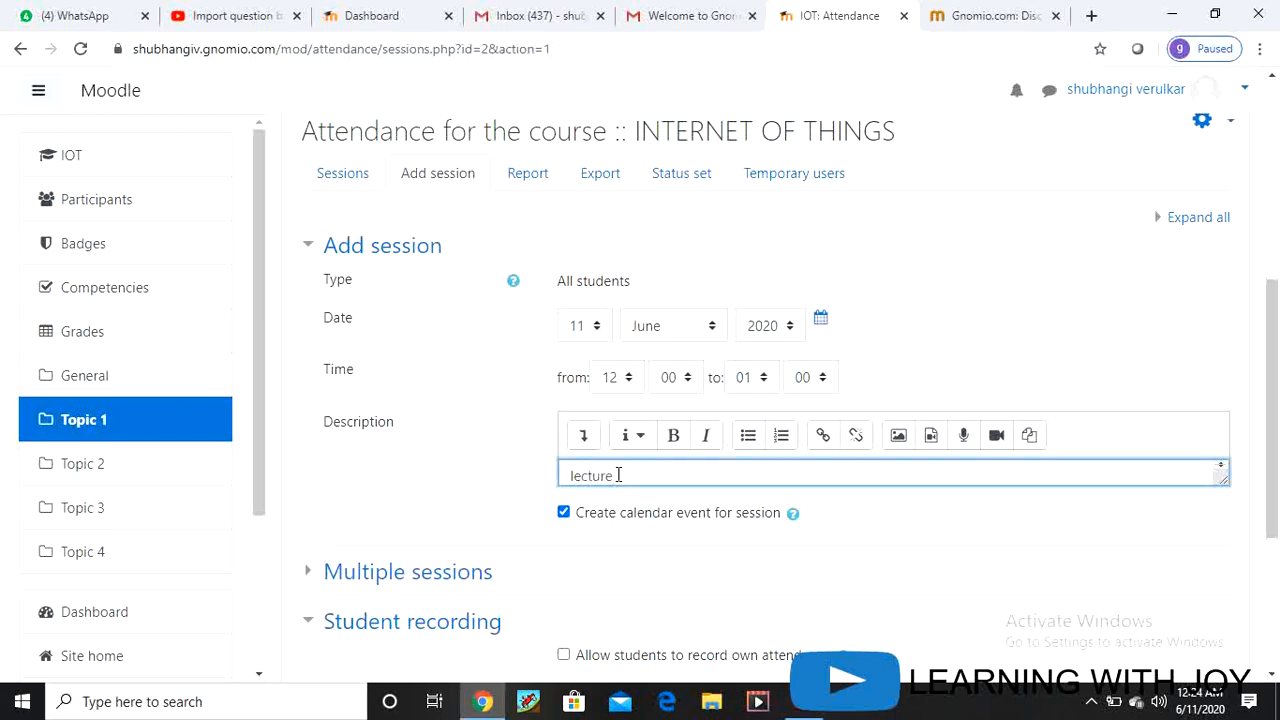
pyautogui.write('lecture 1')
# Step: Under Multiple sessions, make the session repeat on Mondays
pyautogui.scroll(-2, 660, 520)
pyautogui.click(390, 390)
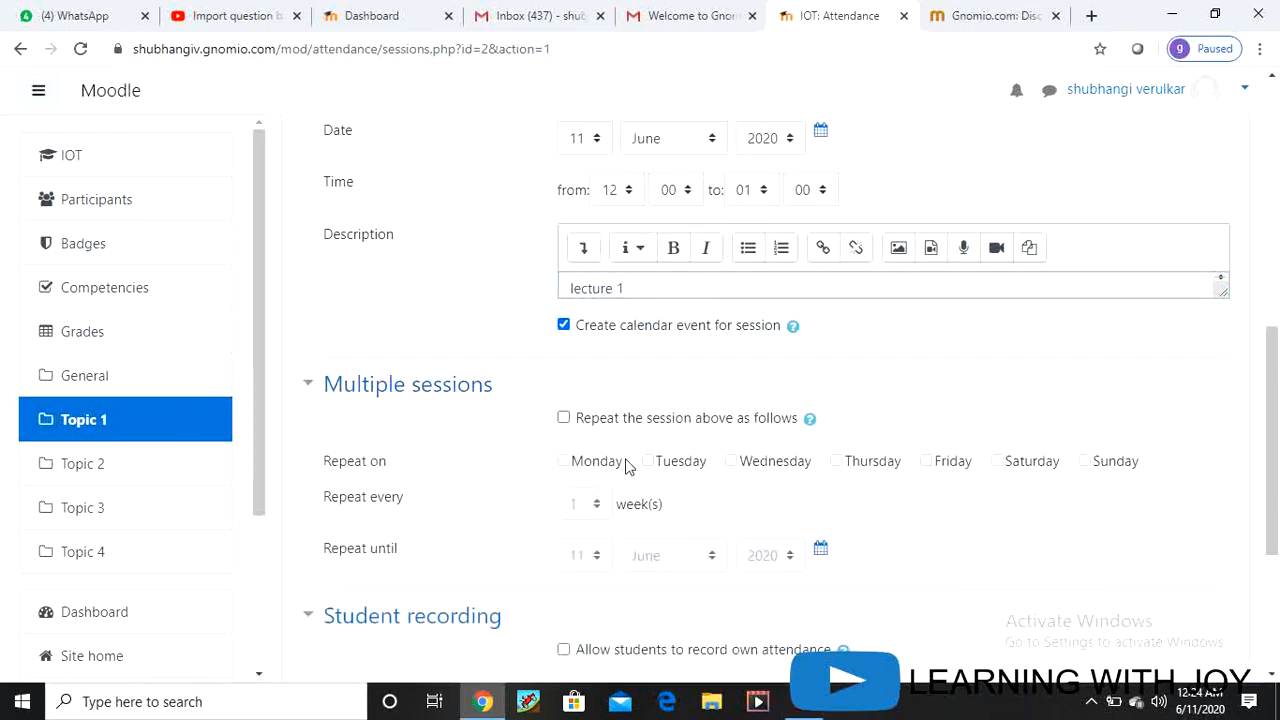
pyautogui.click(563, 419)
pyautogui.click(564, 462)
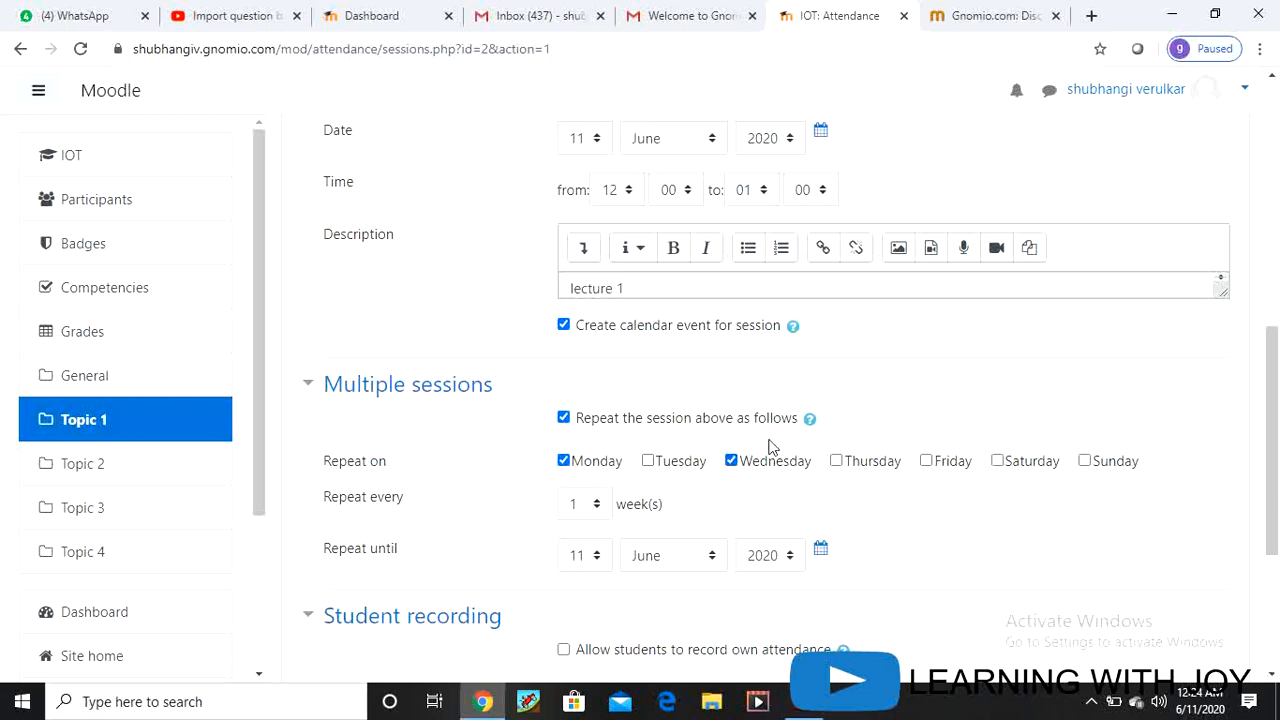
pyautogui.scroll(-1, 770, 447)
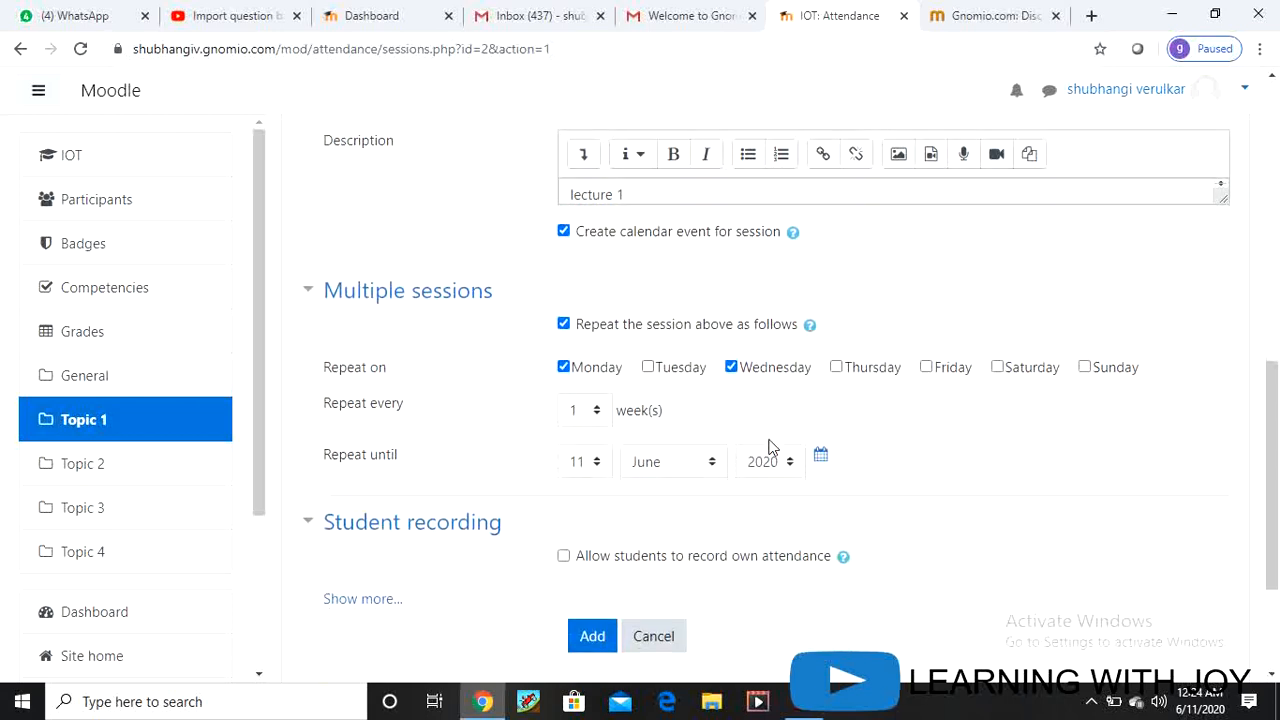
# Step: Submit the session, then change the session date day to 13 June 2020
pyautogui.click(594, 637)
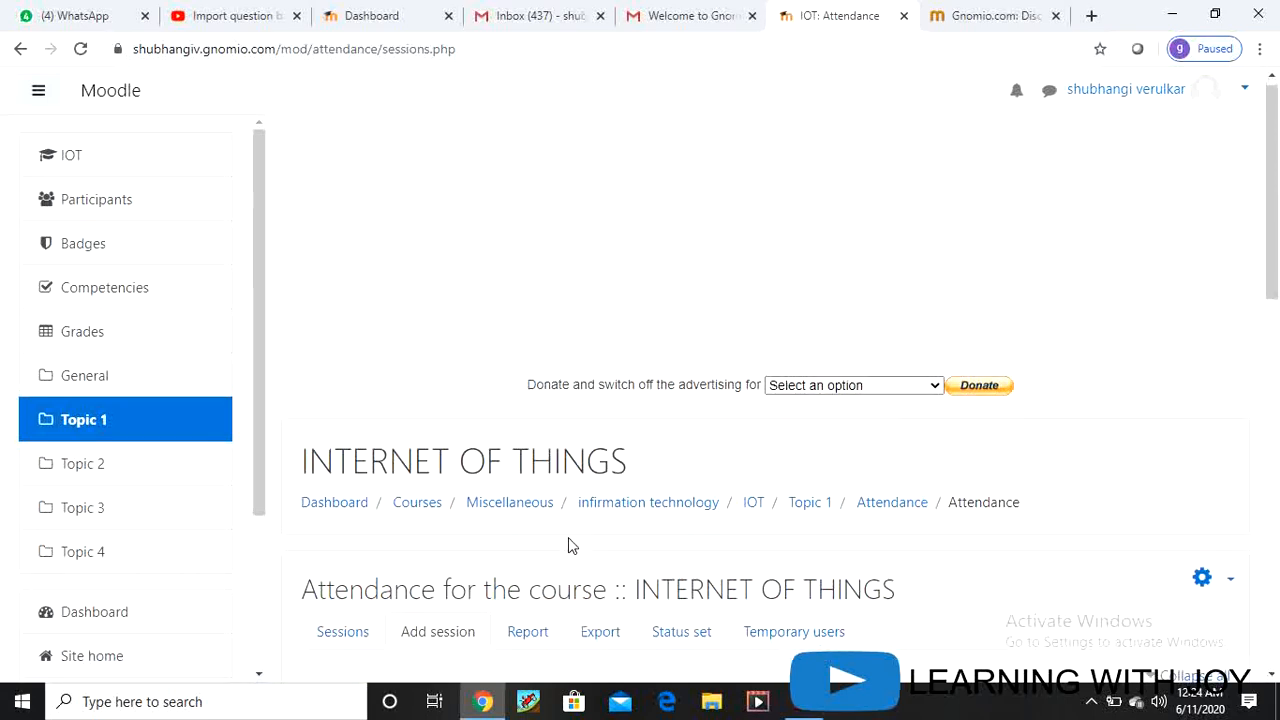
pyautogui.scroll(-3, 565, 520)
pyautogui.scroll(-1, 557, 498)
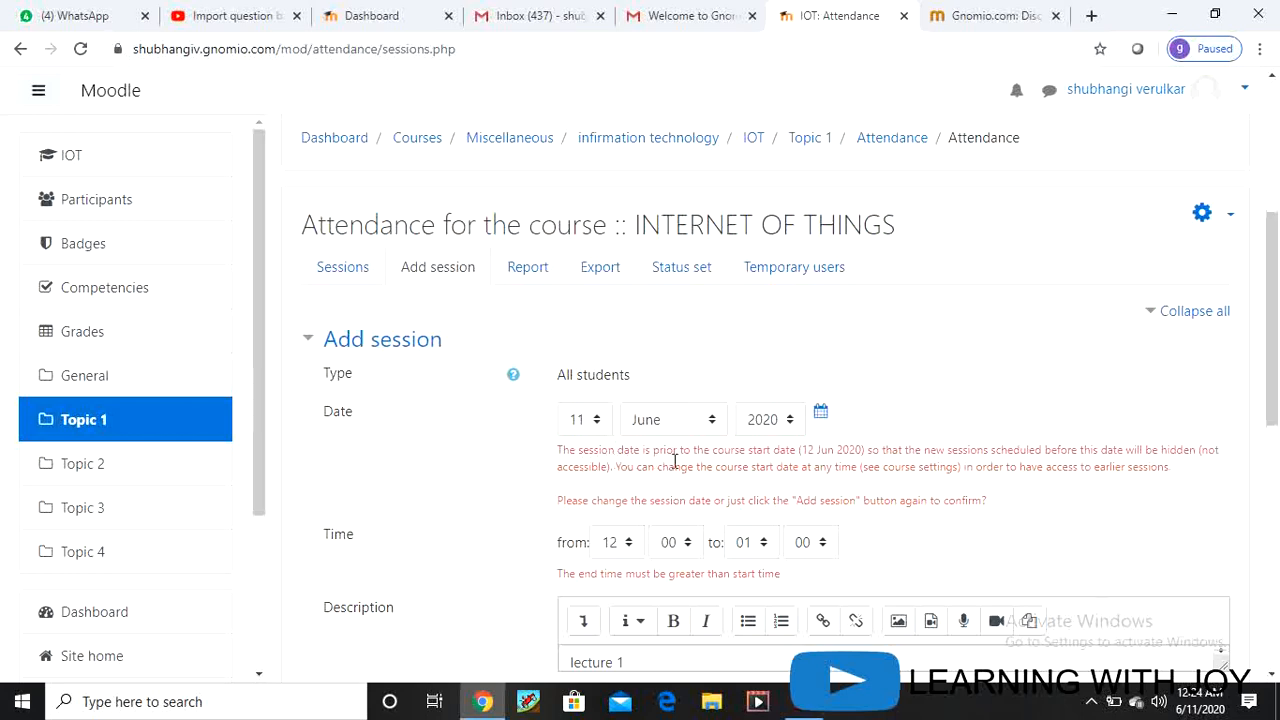
pyautogui.click(596, 420)
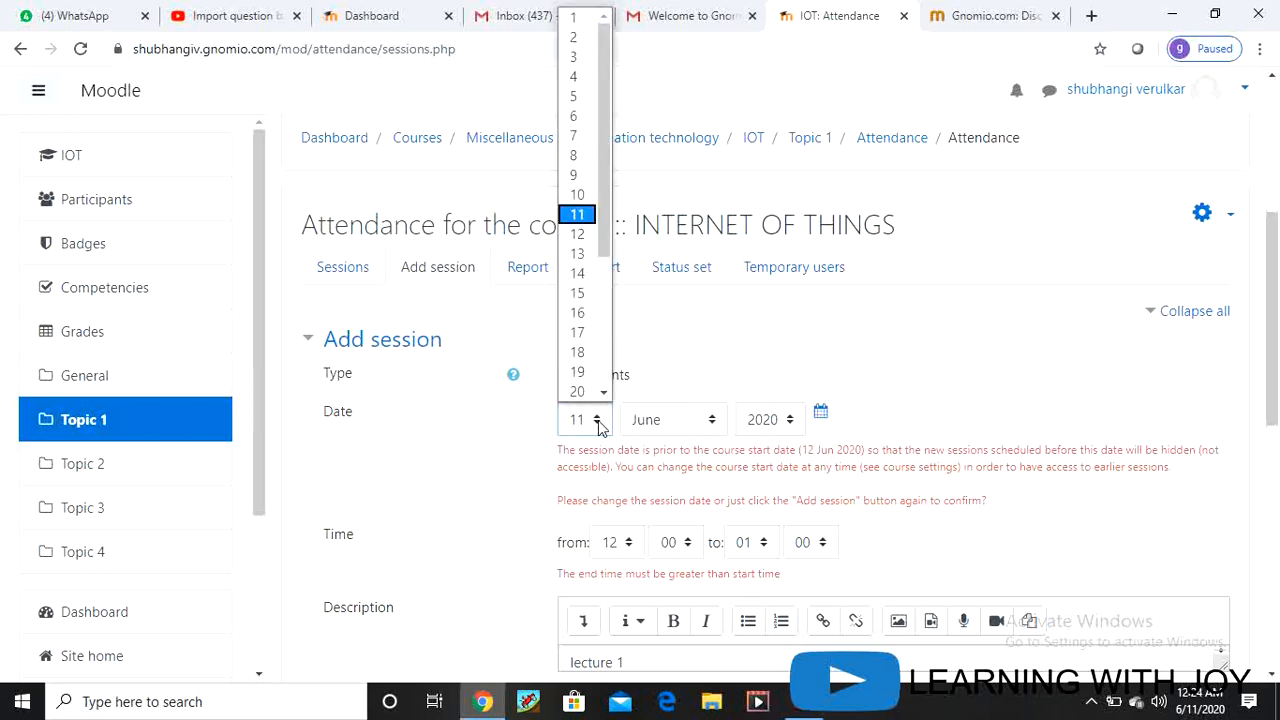
pyautogui.click(588, 240)
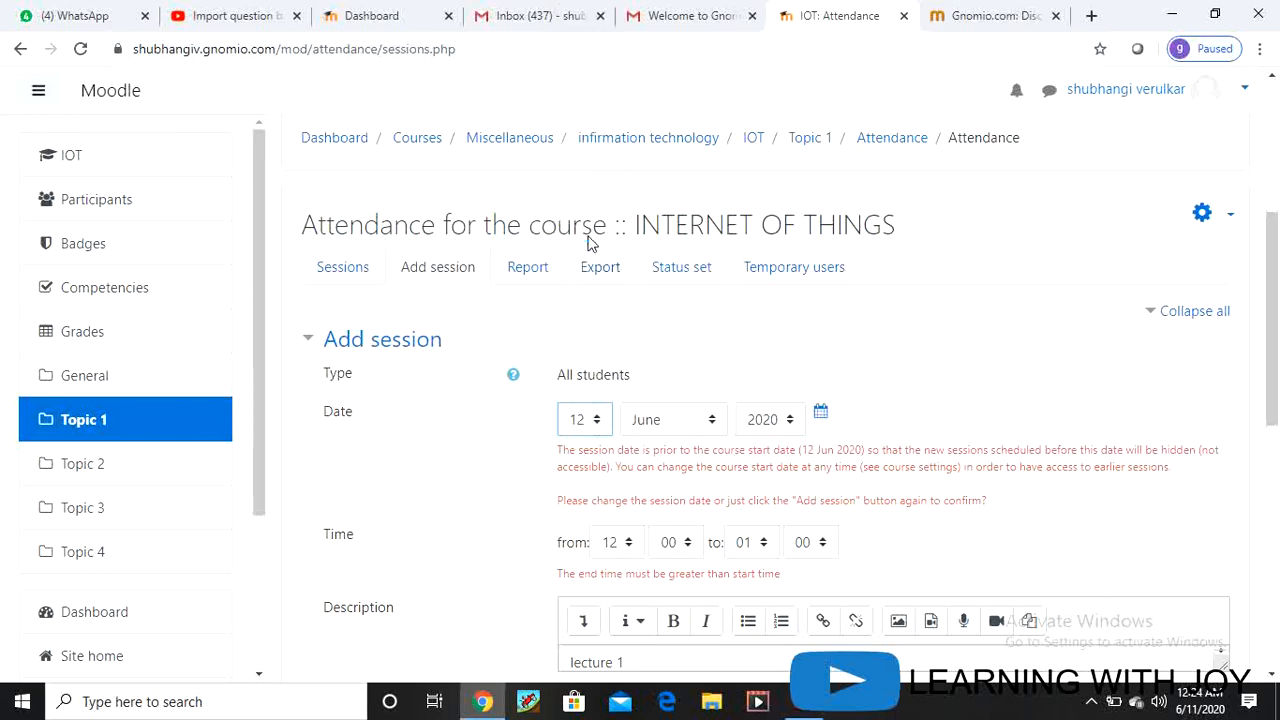
pyautogui.click(585, 420)
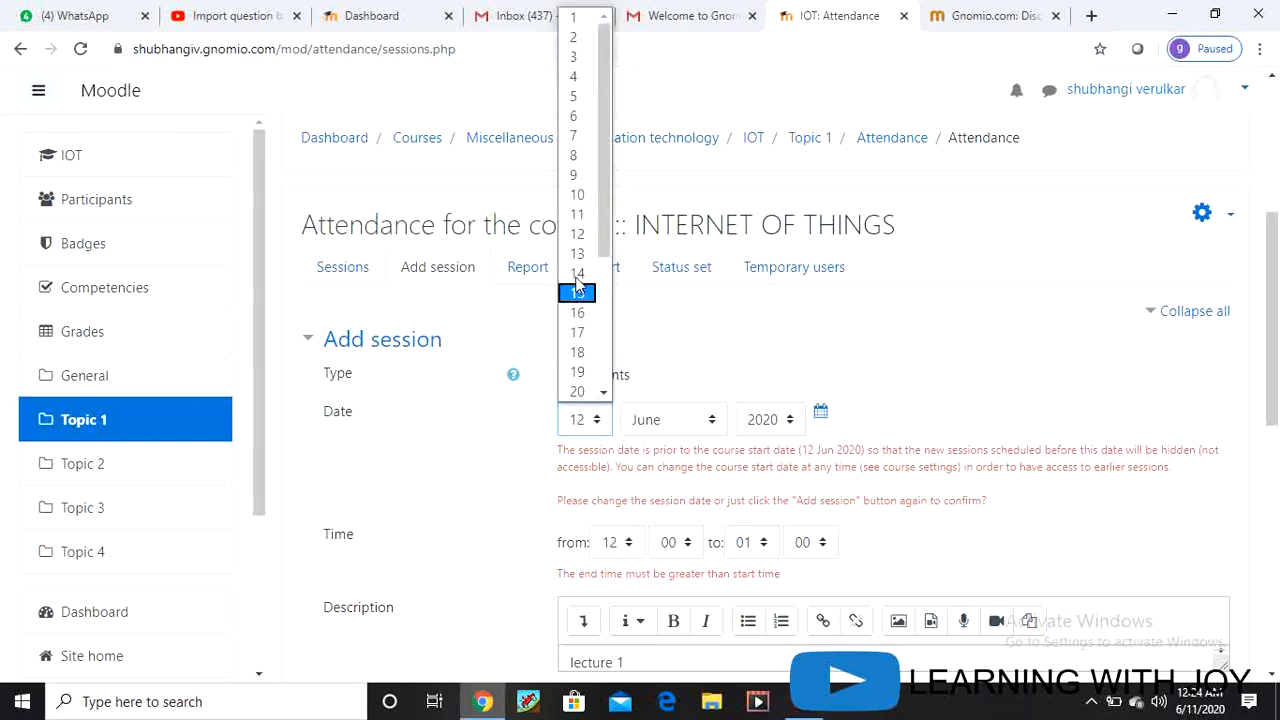
pyautogui.click(577, 253)
# Step: Also repeat on Wednesdays, set repeat-until day to 13, and resubmit
pyautogui.scroll(-2, 641, 495)
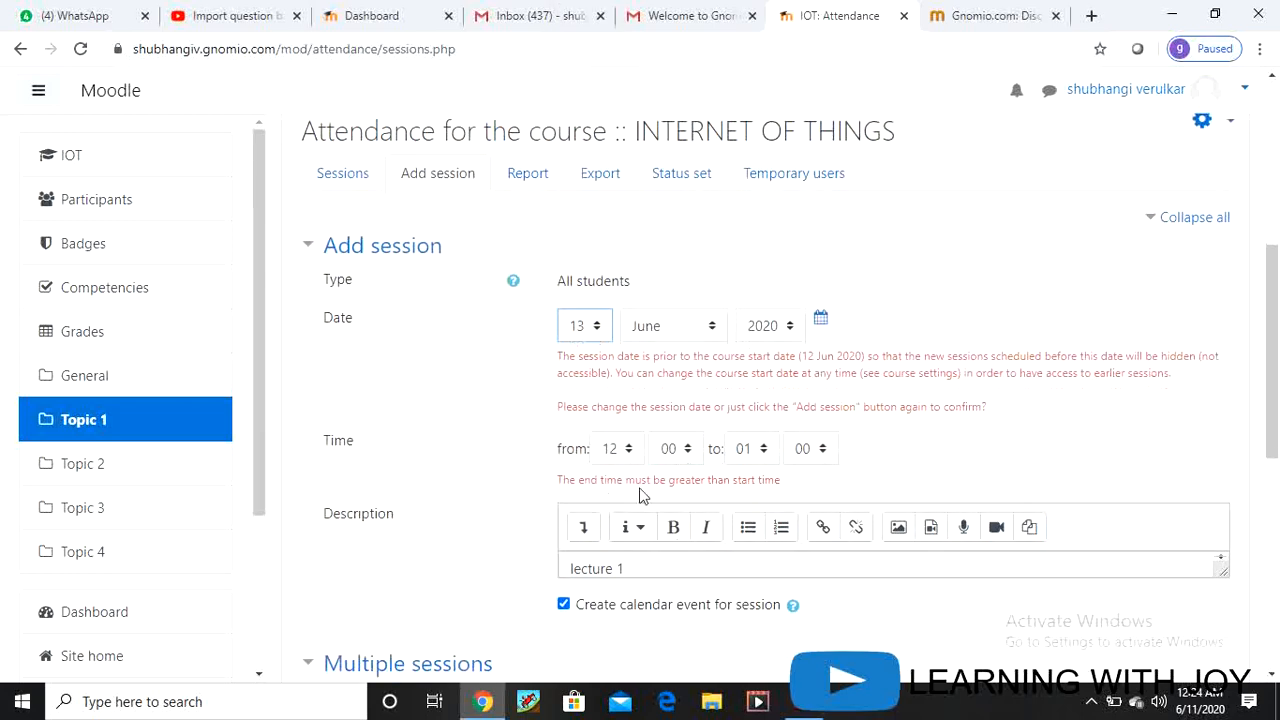
pyautogui.scroll(-1, 828, 577)
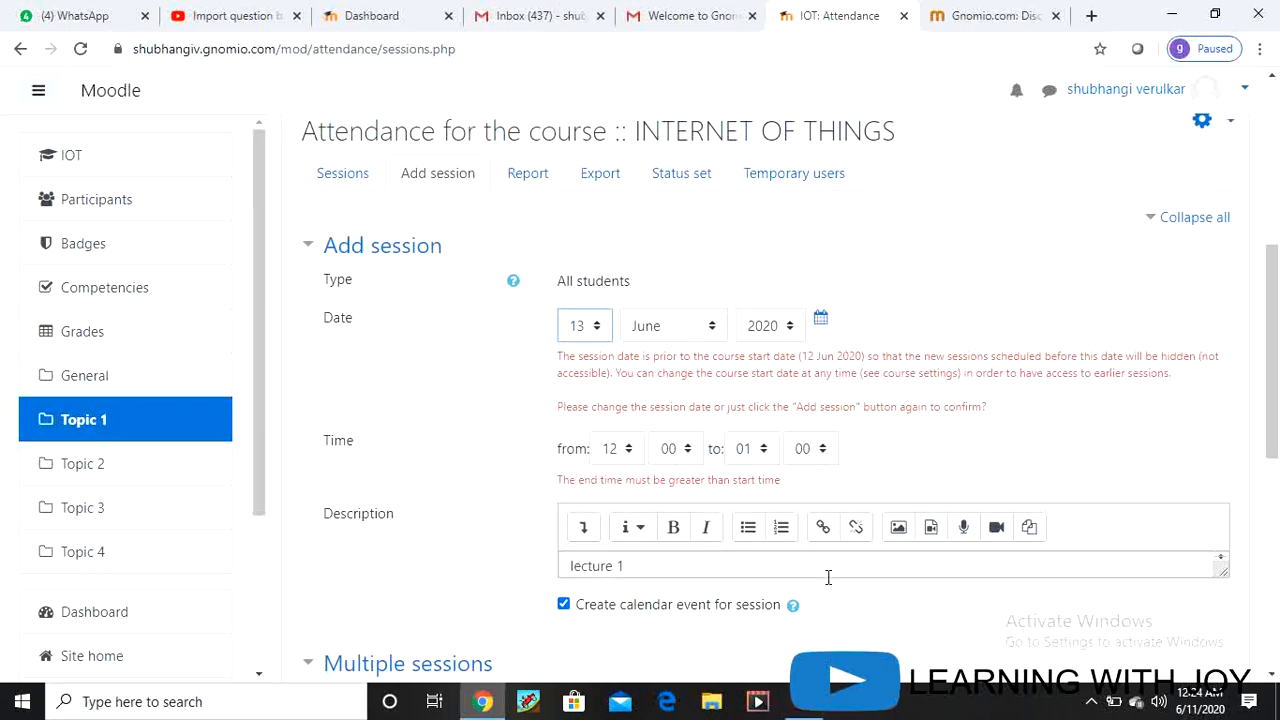
pyautogui.scroll(-4, 748, 489)
pyautogui.click(733, 457)
pyautogui.scroll(-3, 703, 543)
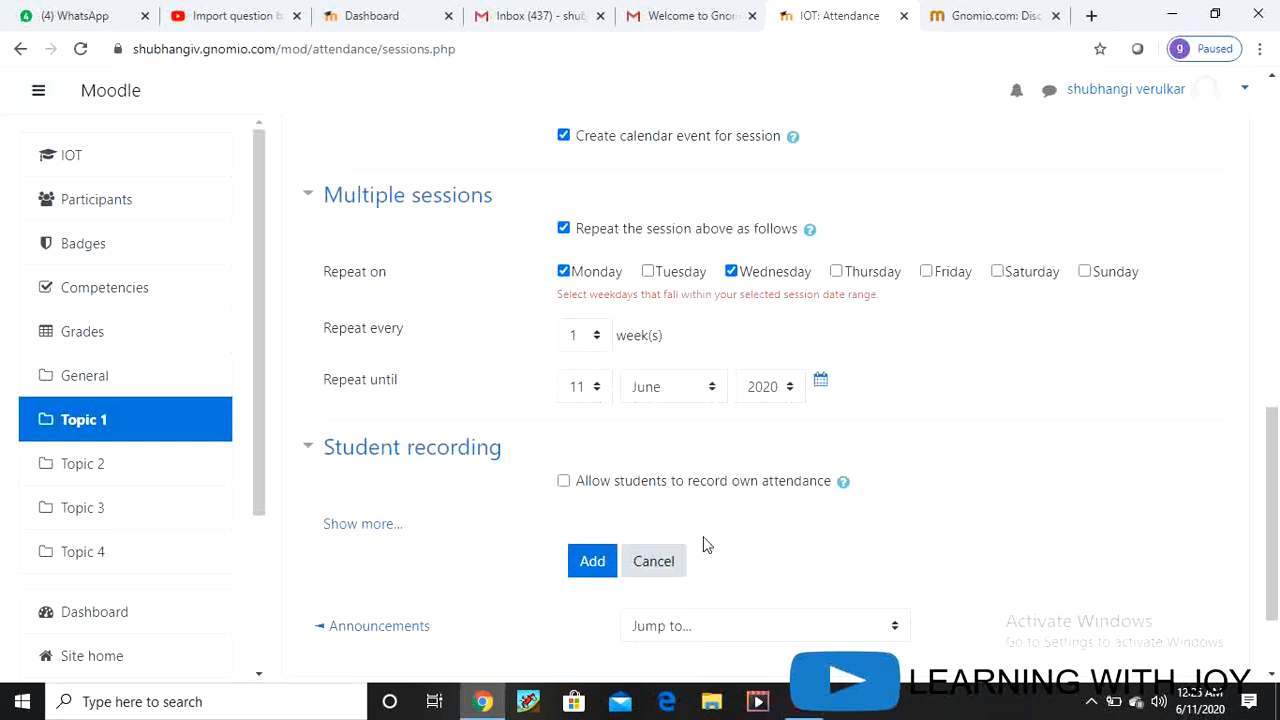
pyautogui.click(599, 390)
pyautogui.click(590, 243)
pyautogui.click(591, 564)
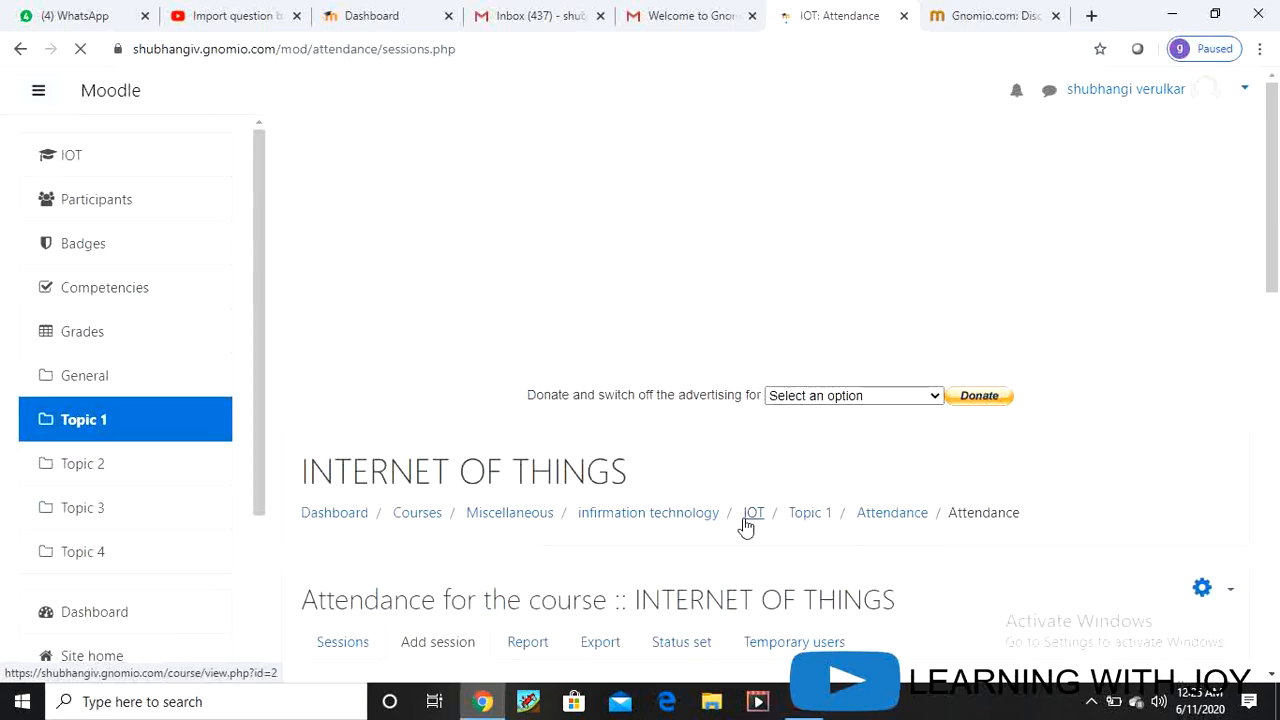
# Step: Change the session end hour to 13 so it runs 12:00 to 13:00
pyautogui.scroll(-4, 743, 520)
pyautogui.scroll(-3, 700, 502)
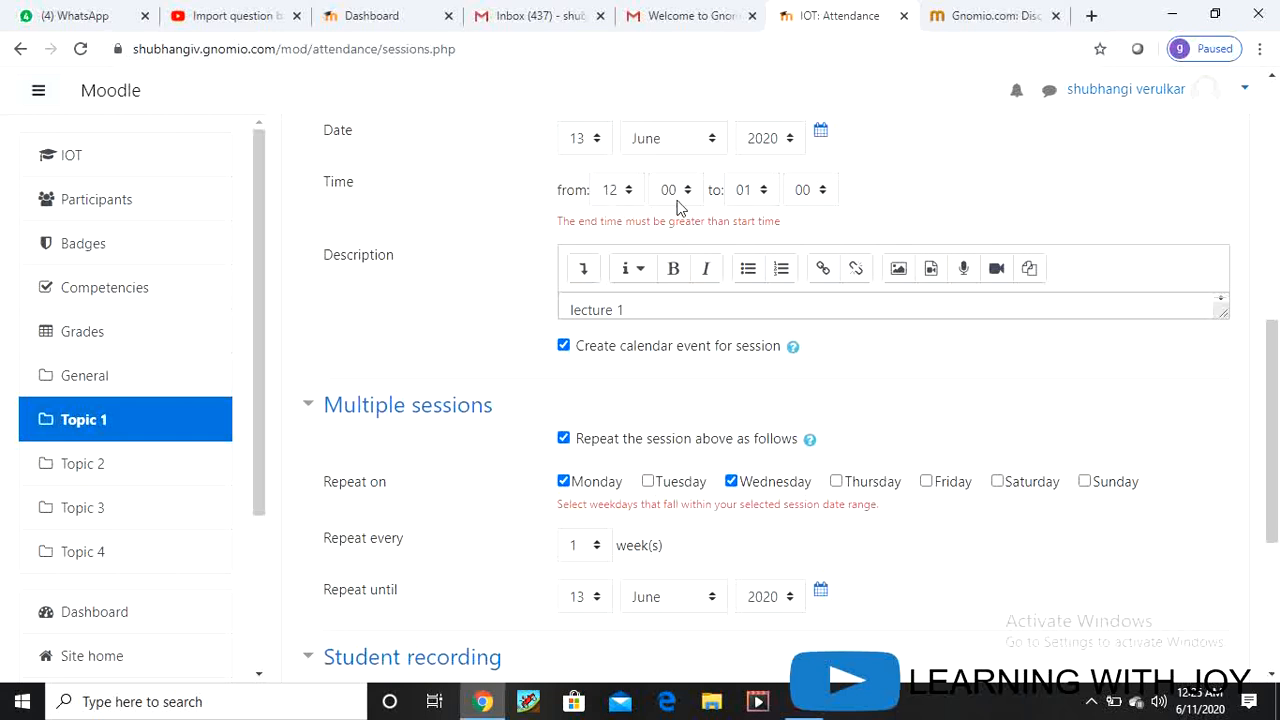
pyautogui.click(766, 196)
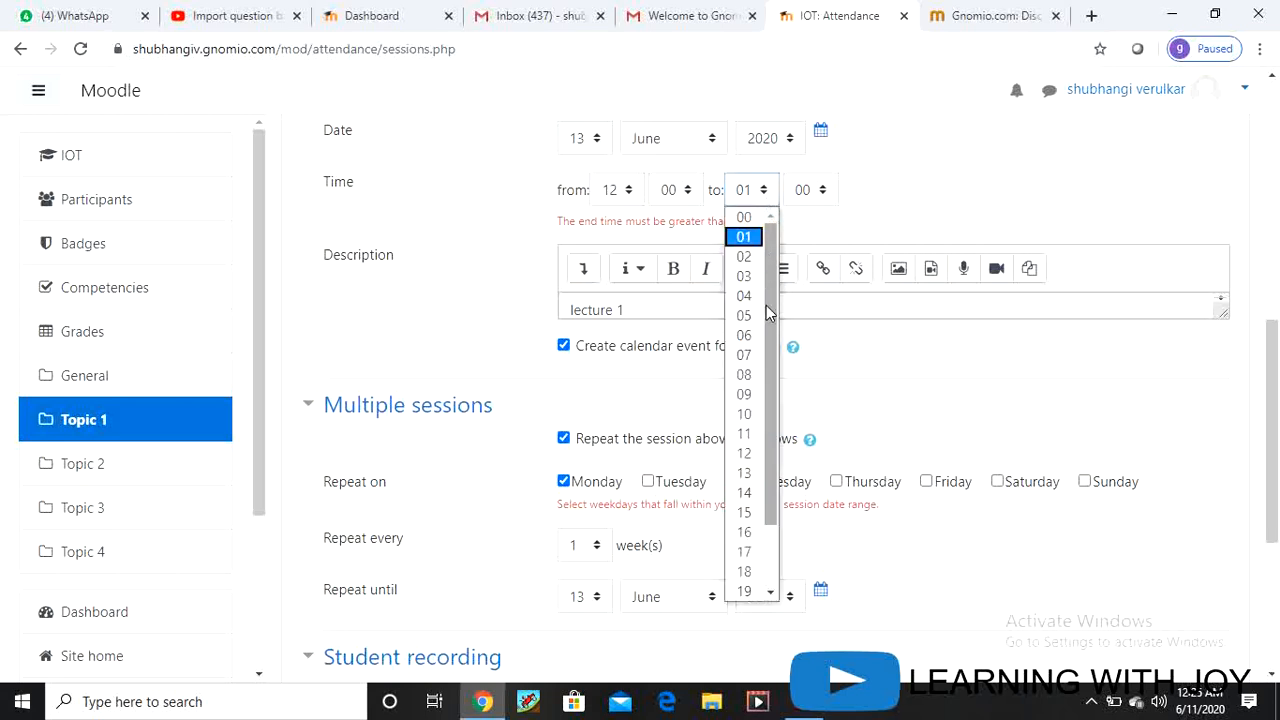
pyautogui.click(757, 500)
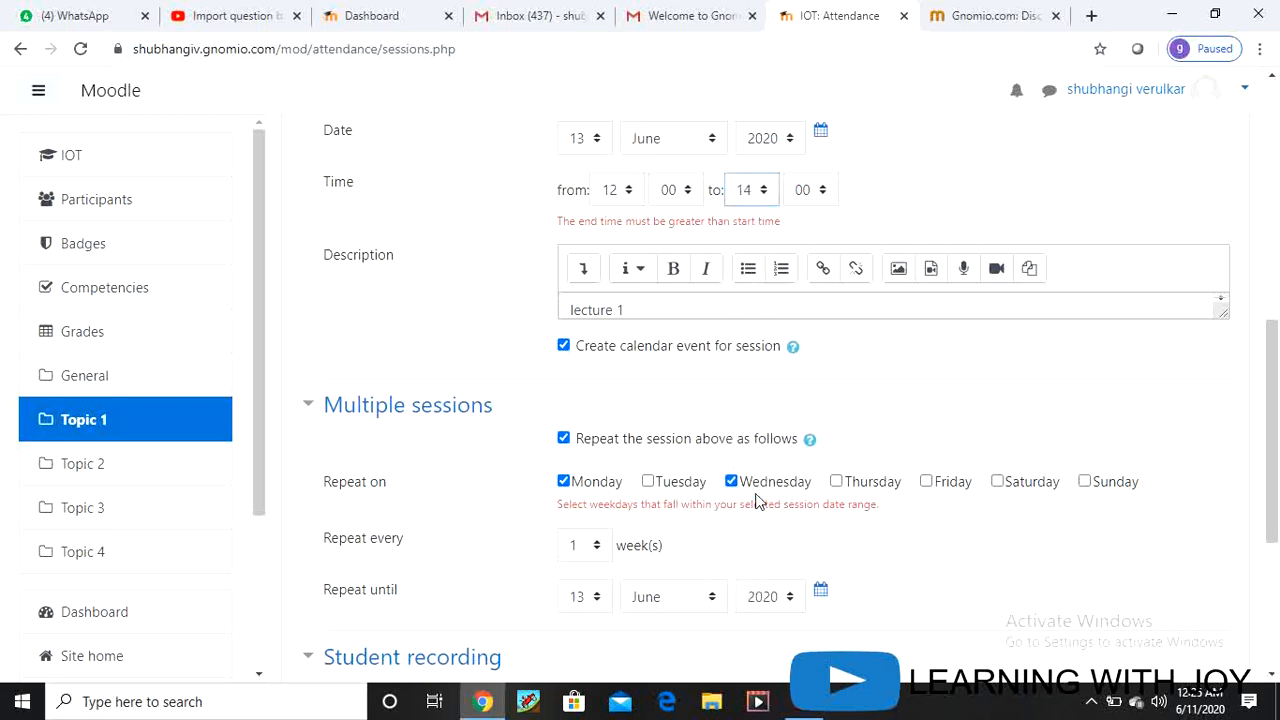
pyautogui.click(766, 196)
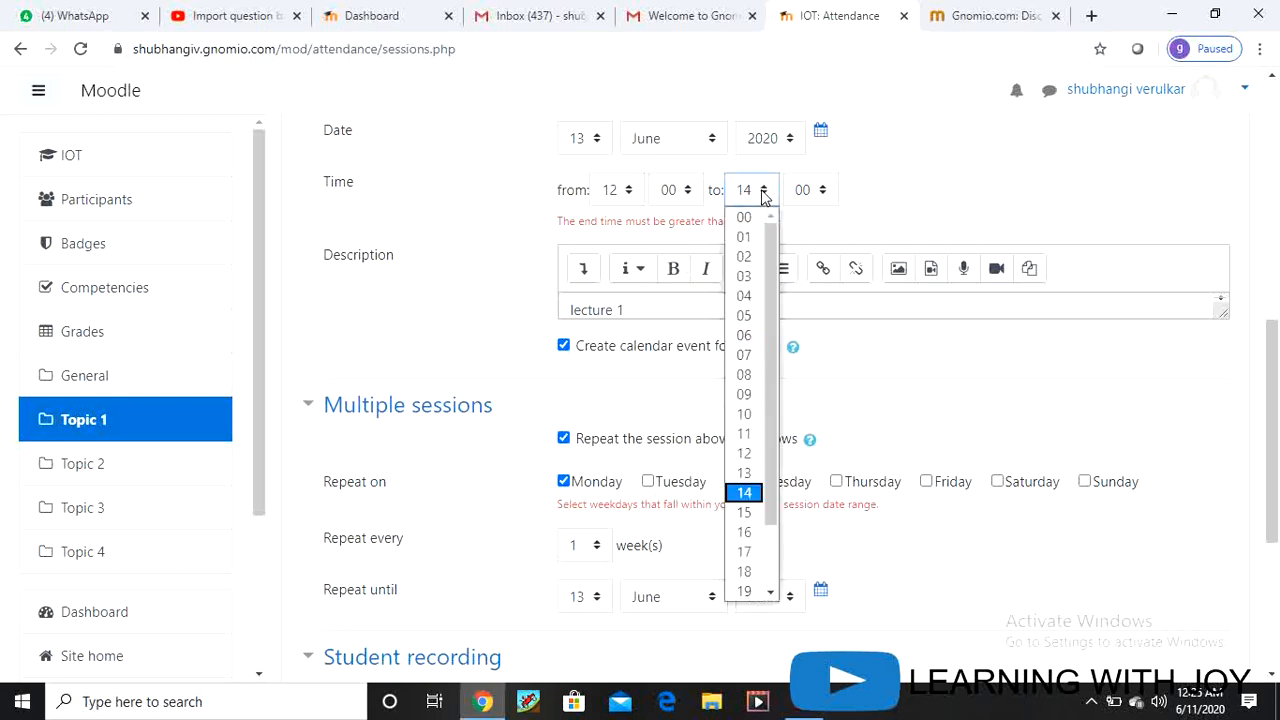
pyautogui.click(746, 473)
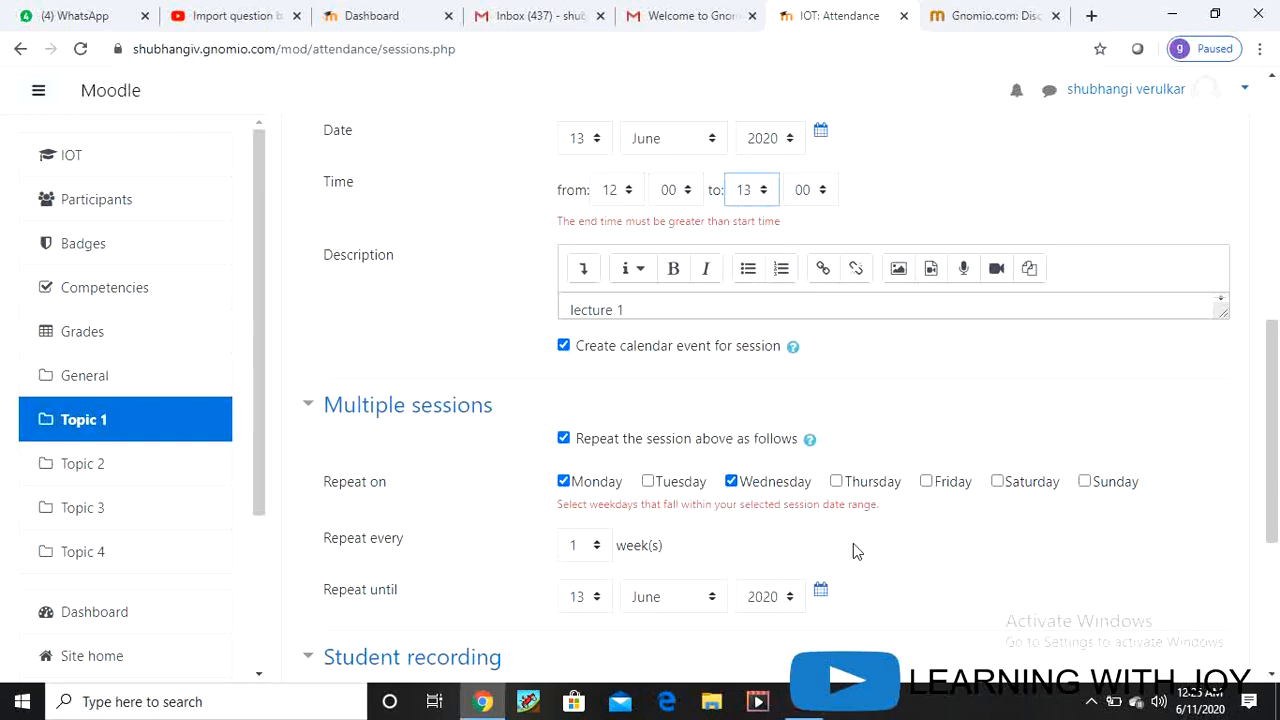
# Step: Stop repeating on Wednesdays, resubmit, and set the repeat-until day to 15
pyautogui.scroll(-1, 851, 551)
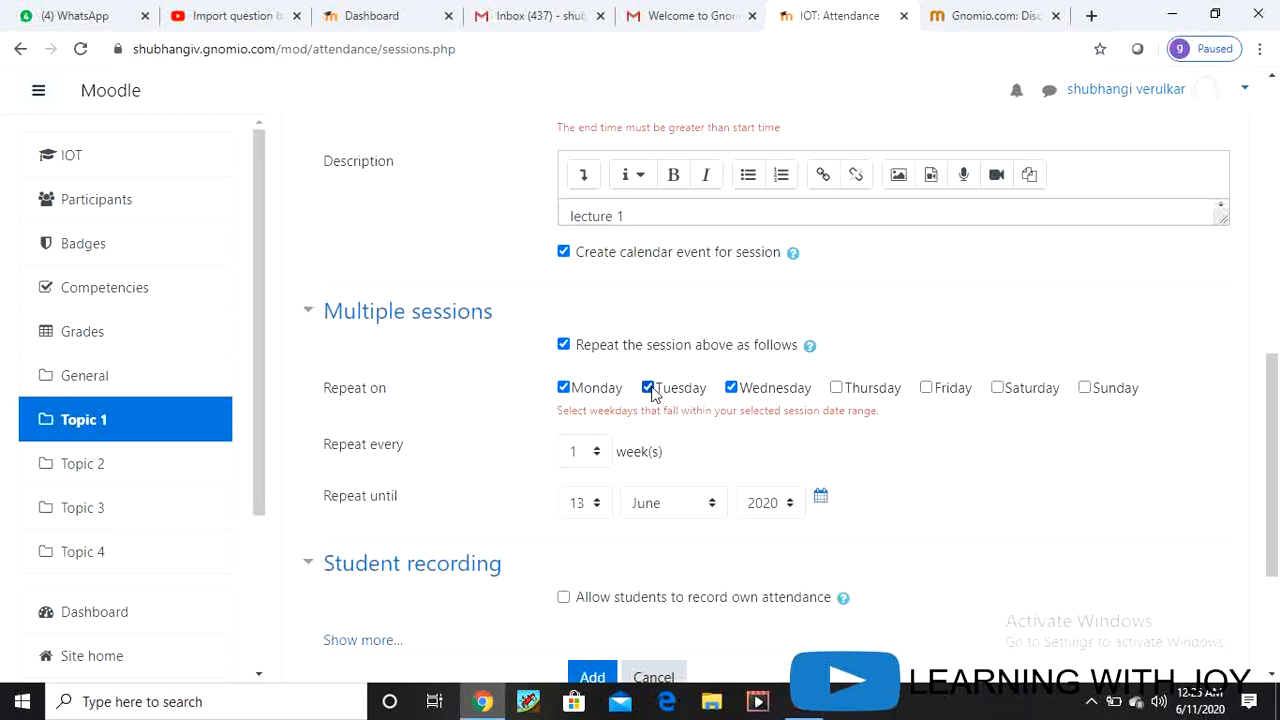
pyautogui.click(731, 388)
pyautogui.scroll(-1, 785, 533)
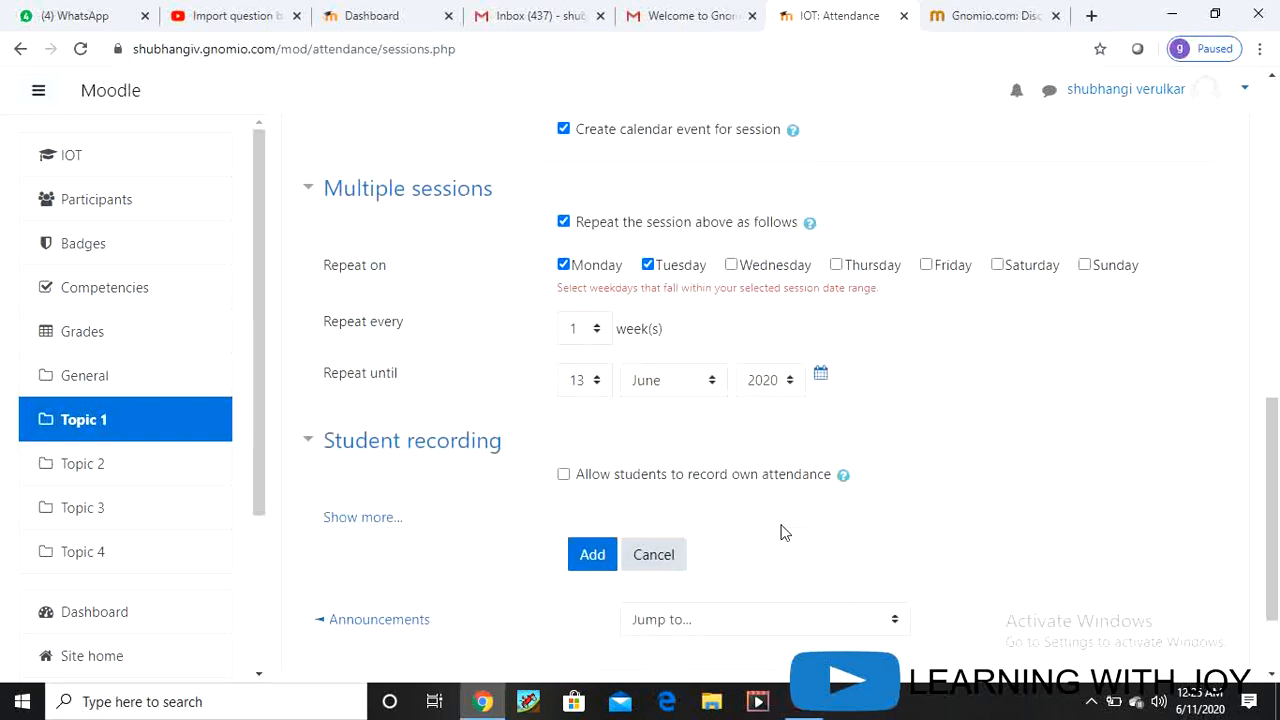
pyautogui.scroll(-1, 785, 533)
pyautogui.click(590, 430)
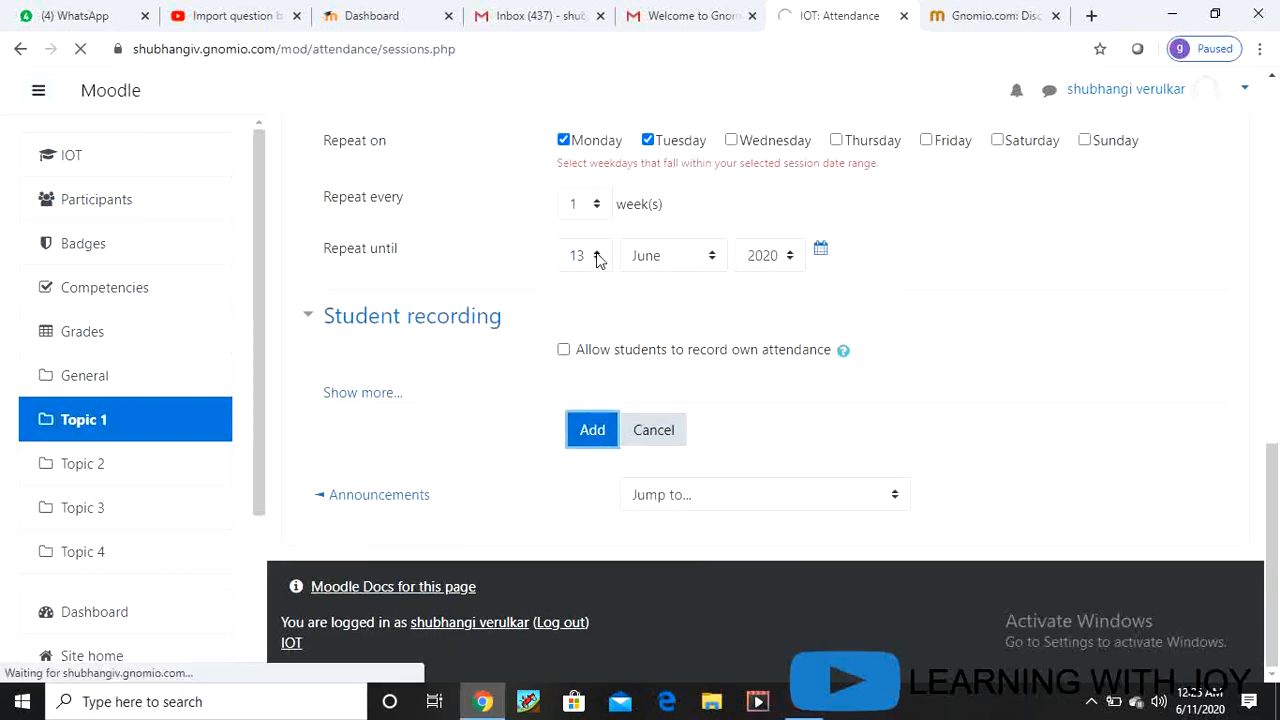
pyautogui.scroll(-6, 681, 475)
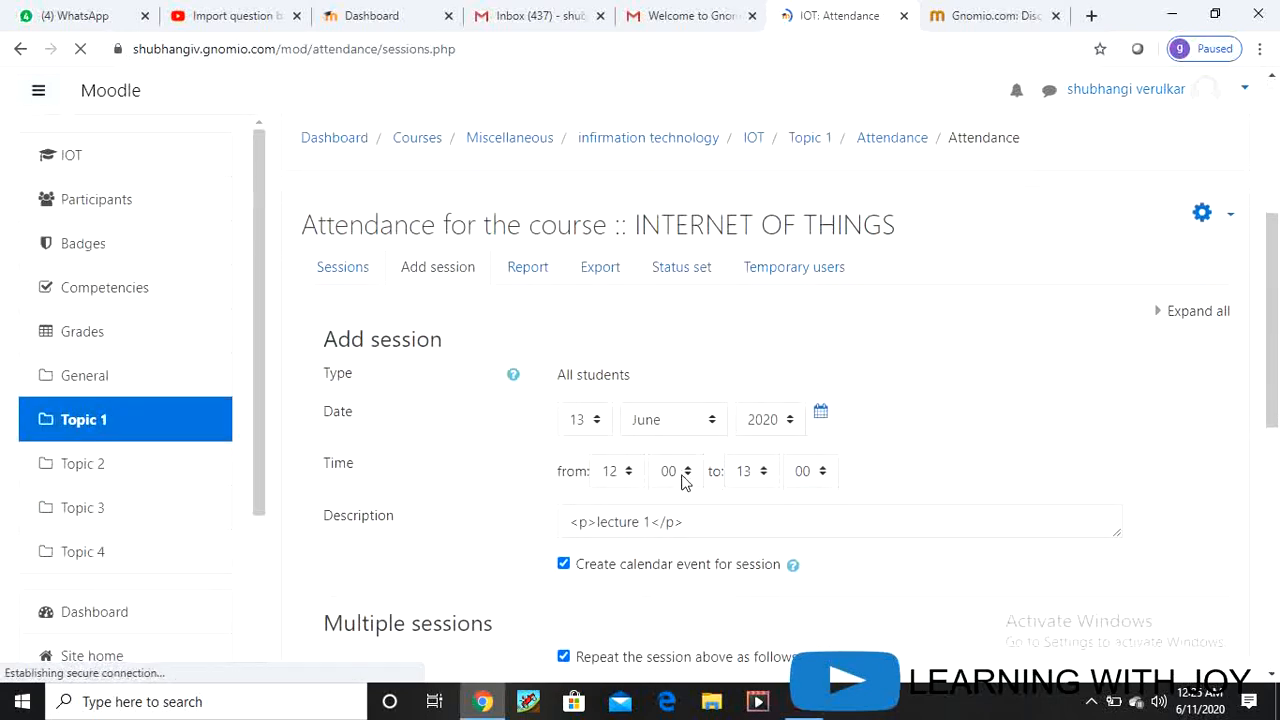
pyautogui.scroll(-3, 660, 455)
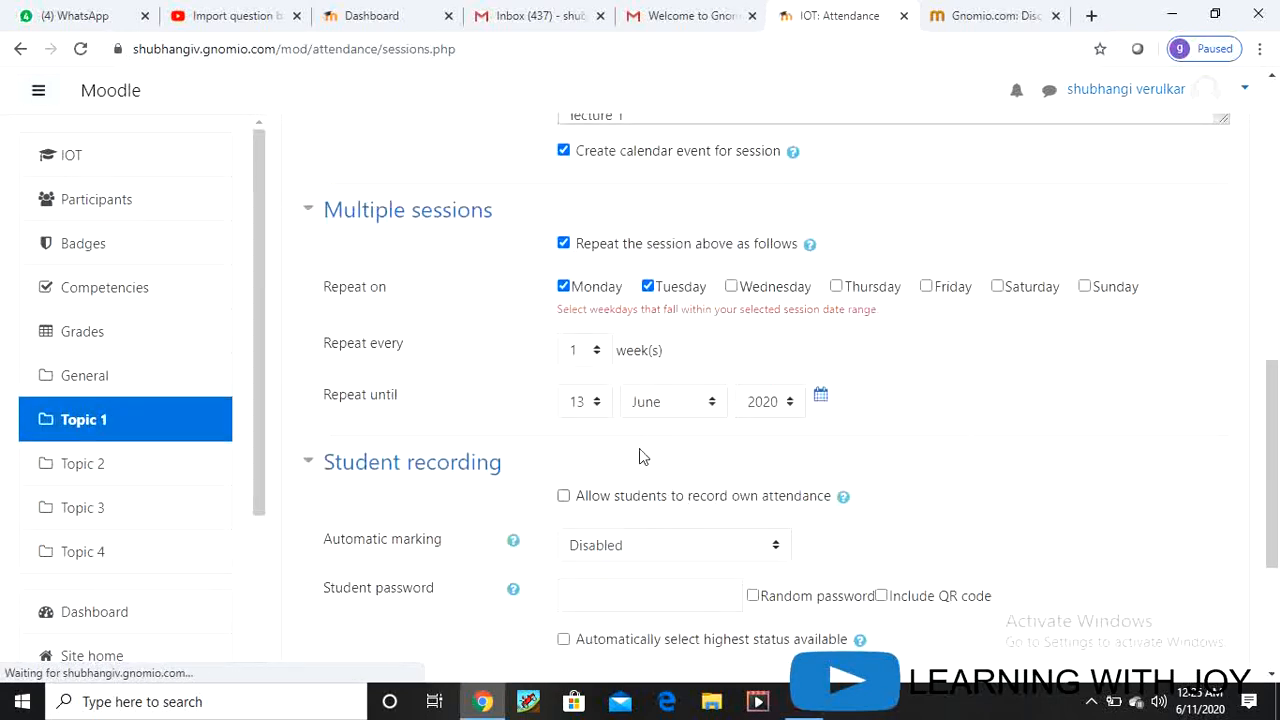
pyautogui.click(598, 414)
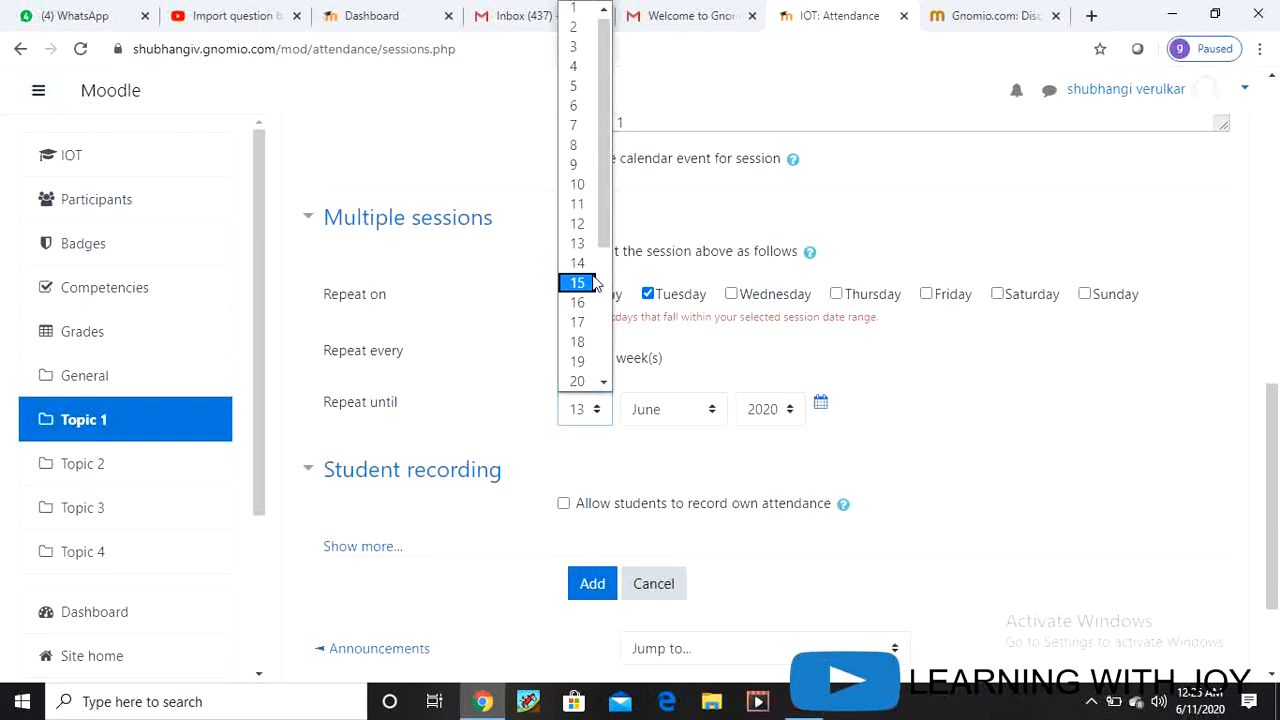
pyautogui.click(595, 286)
# Step: Generate the lecture 1 session for Mon 15 Jun 2020, 12PM–1PM, and start taking its attendance
pyautogui.scroll(-3, 630, 578)
pyautogui.click(593, 430)
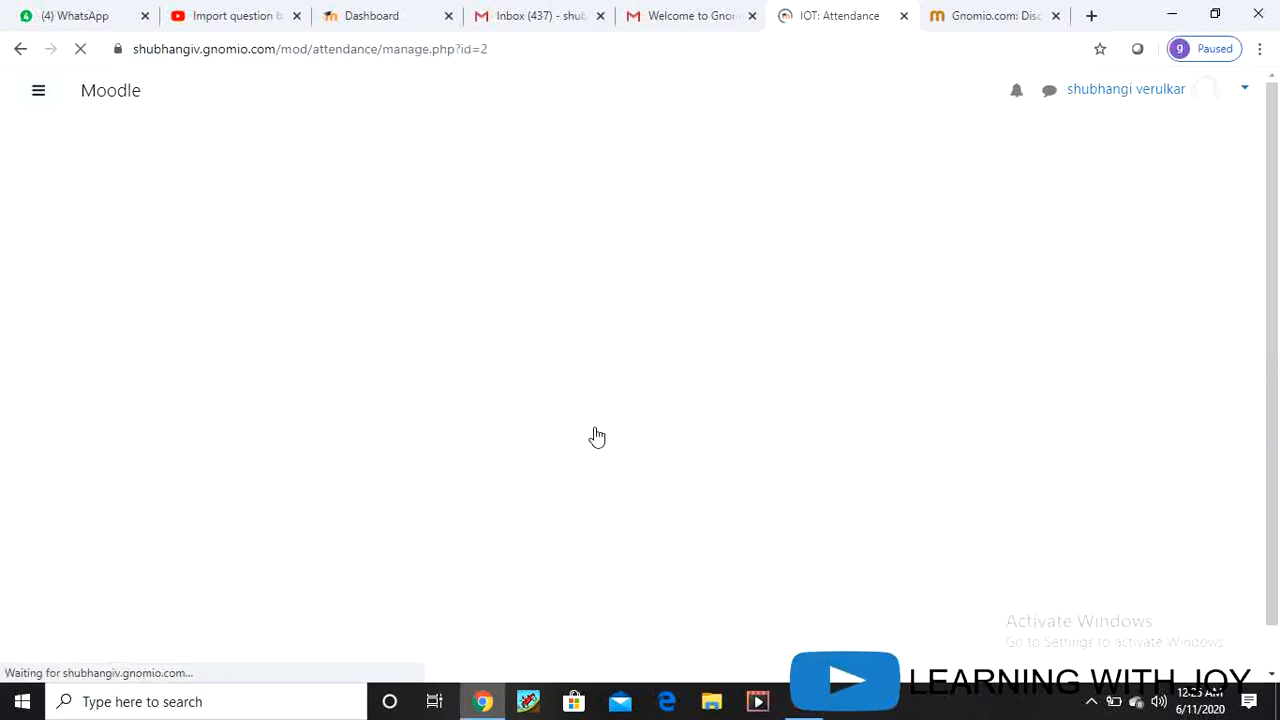
pyautogui.scroll(-4, 665, 545)
pyautogui.scroll(-2, 668, 545)
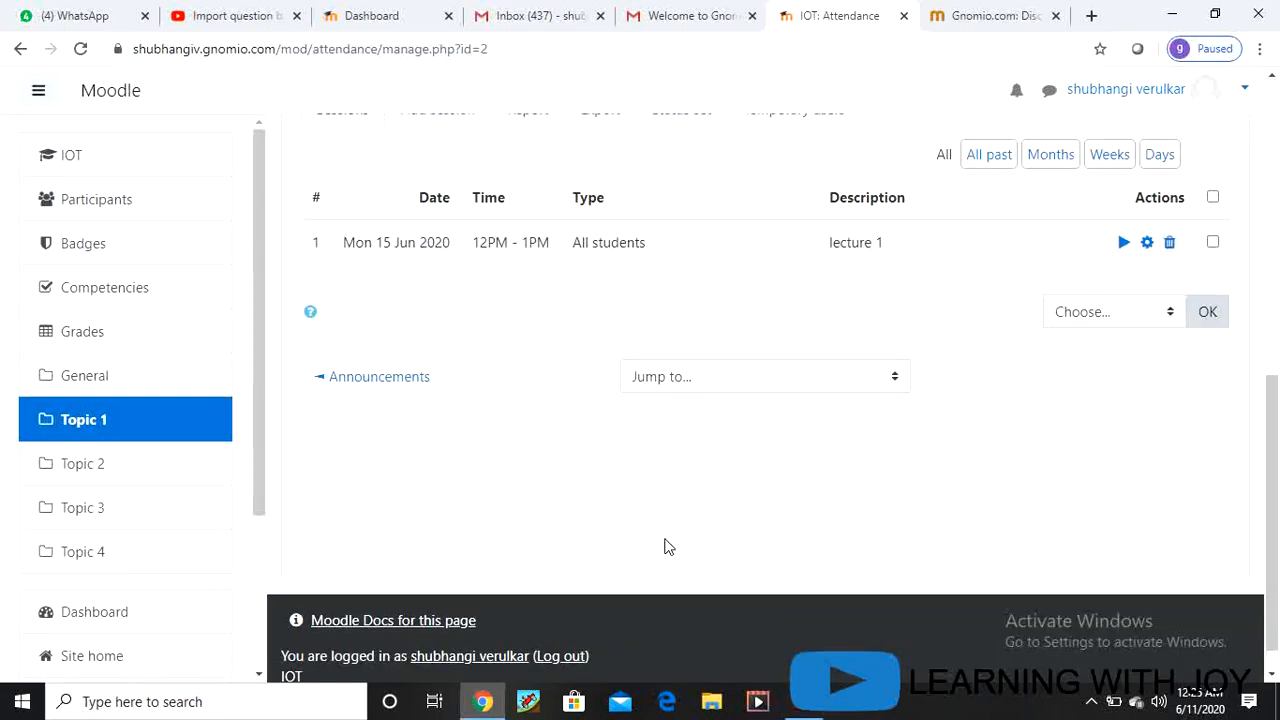
pyautogui.scroll(2, 582, 493)
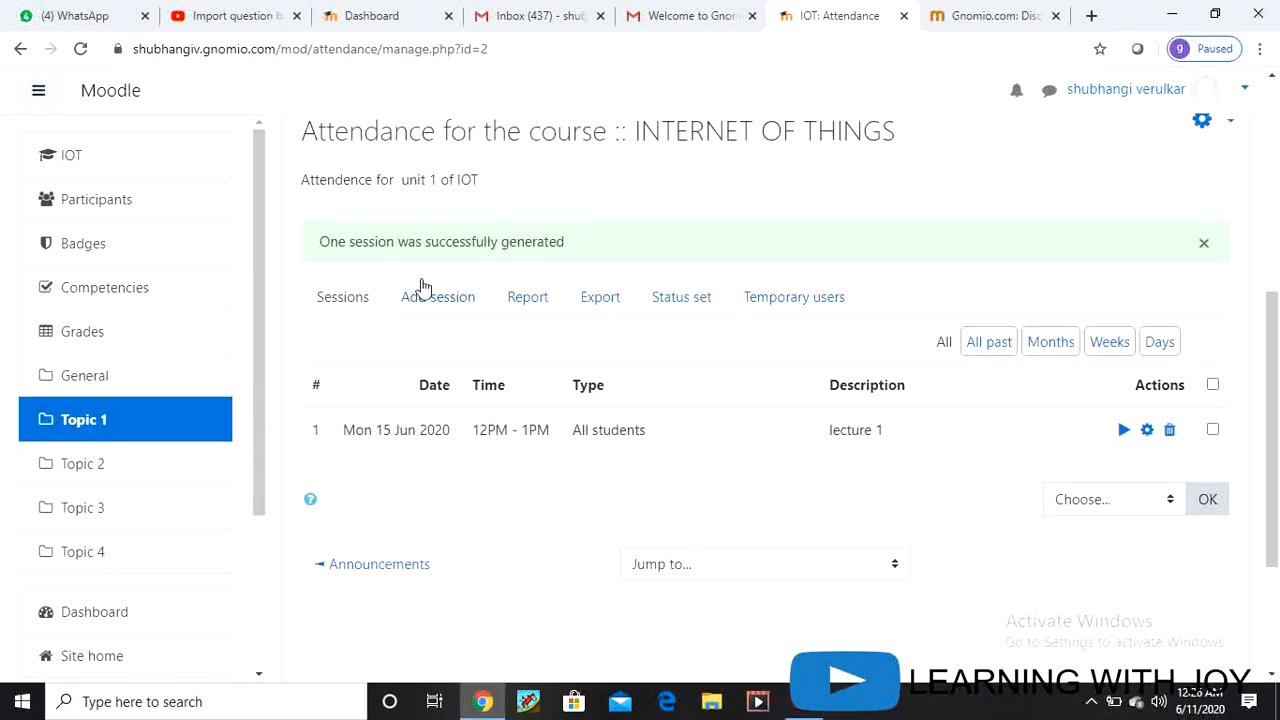
pyautogui.click(1124, 430)
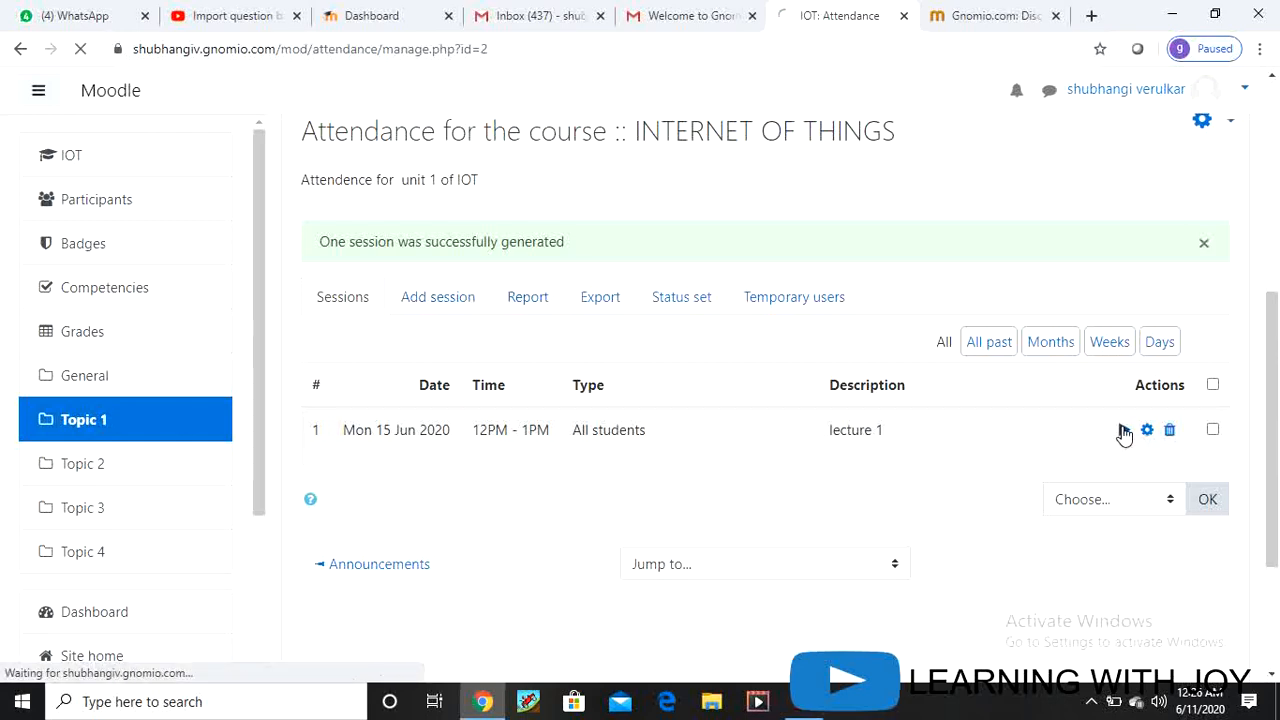
pyautogui.scroll(-1, 906, 491)
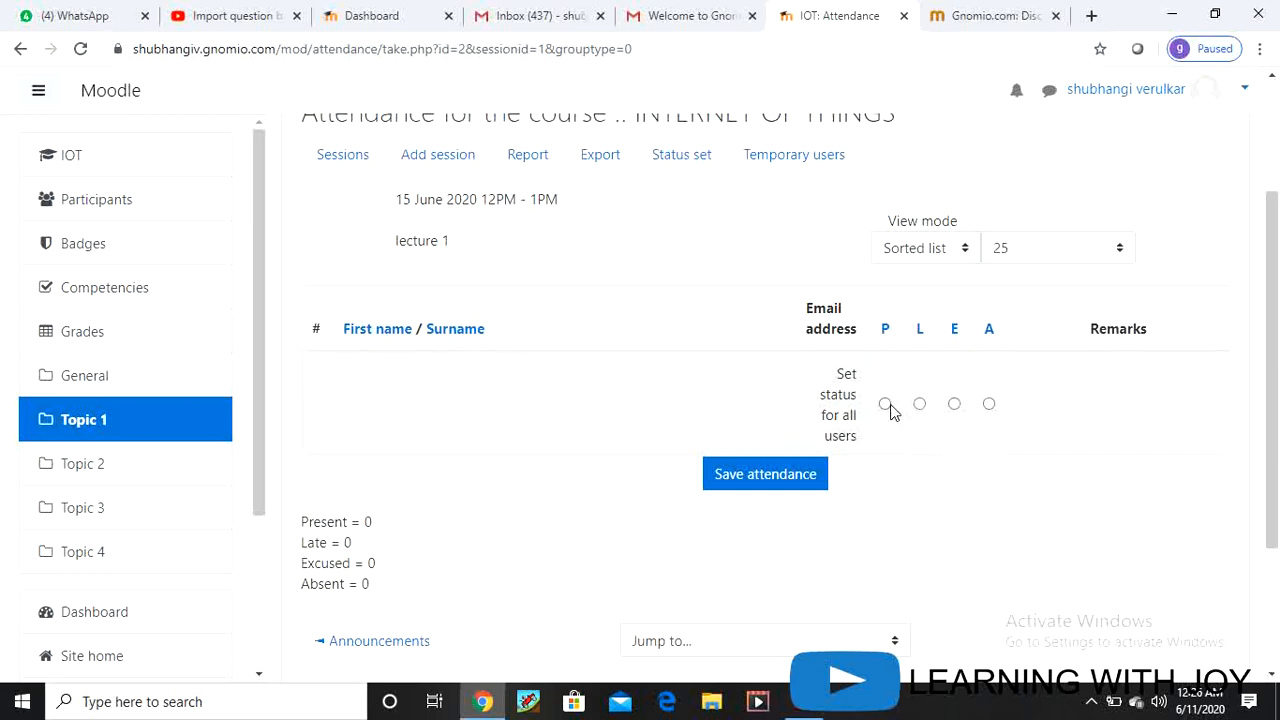
# Step: Save the attendance marked for the lecture 1 session
pyautogui.click(757, 479)
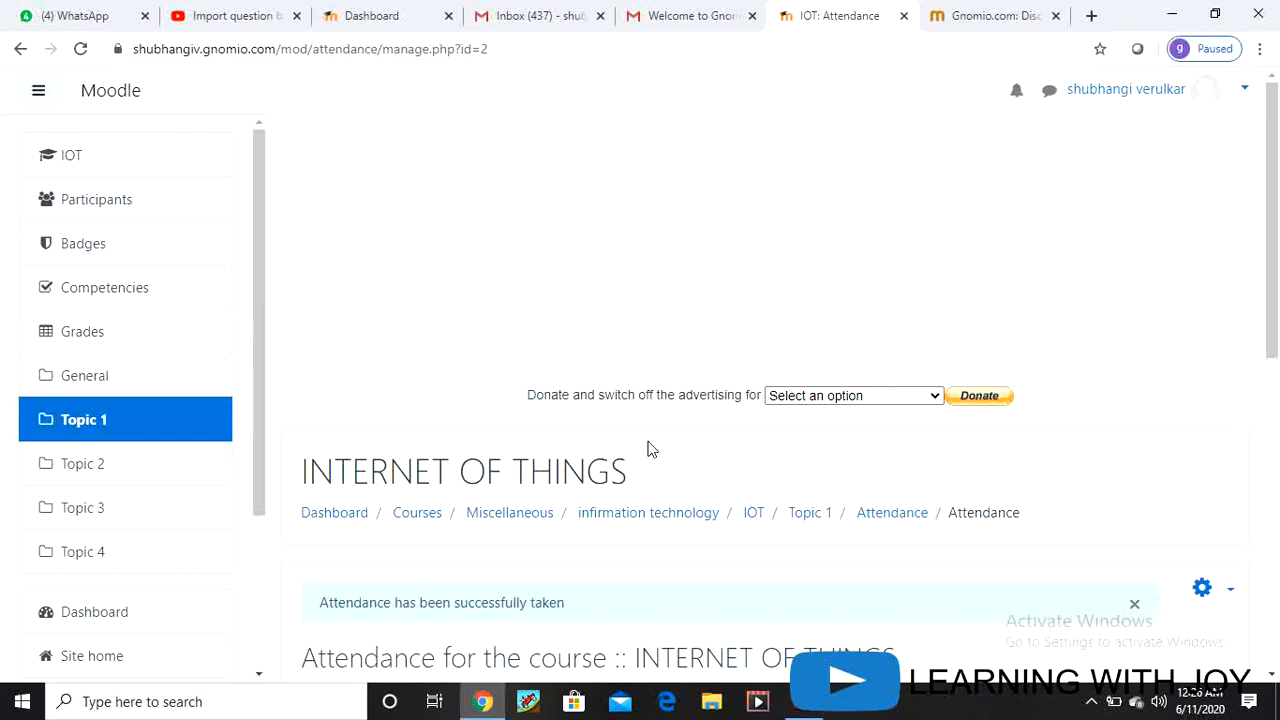
# Step: Switch to the Gnomio.com tab and close the browser window
pyautogui.click(1013, 20)
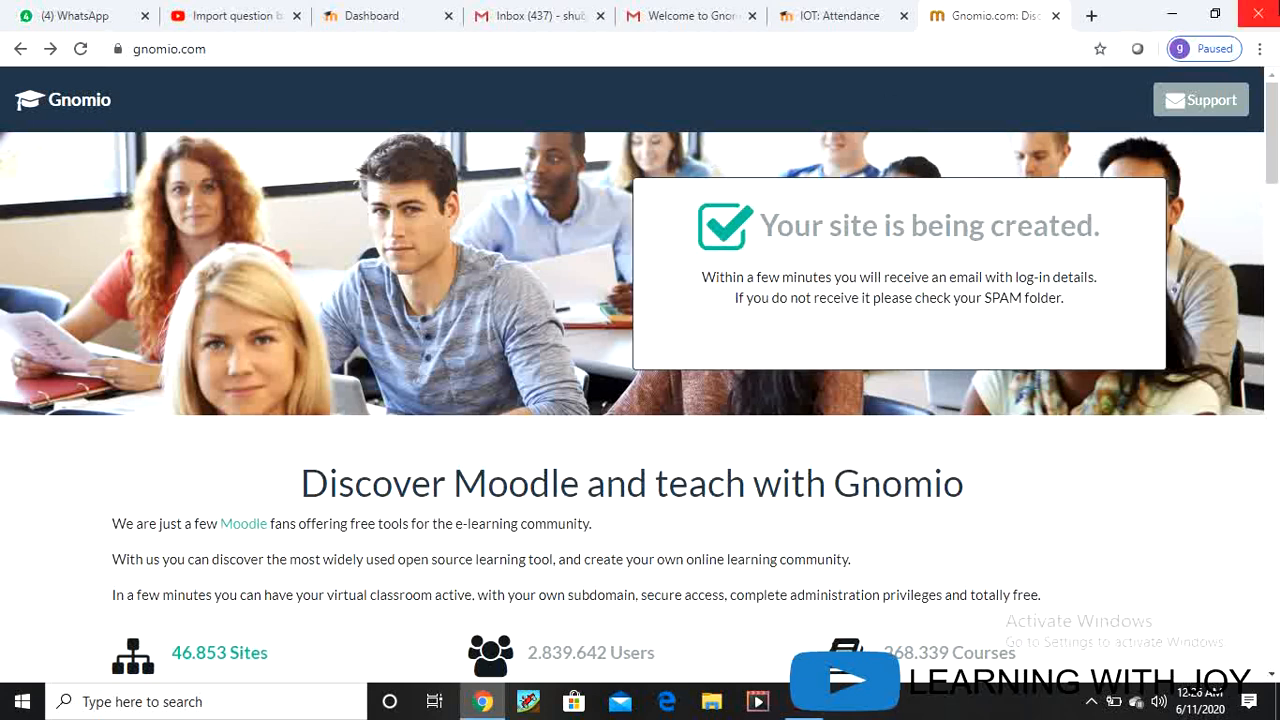
pyautogui.click(1258, 16)
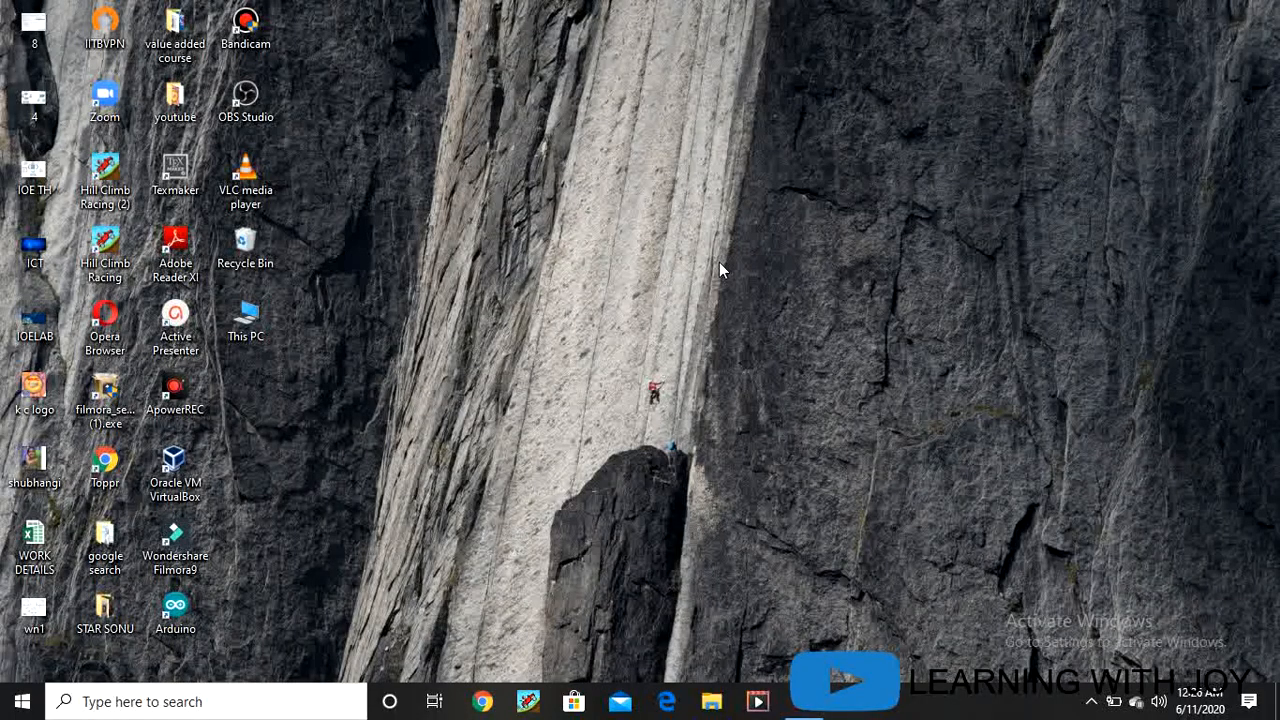